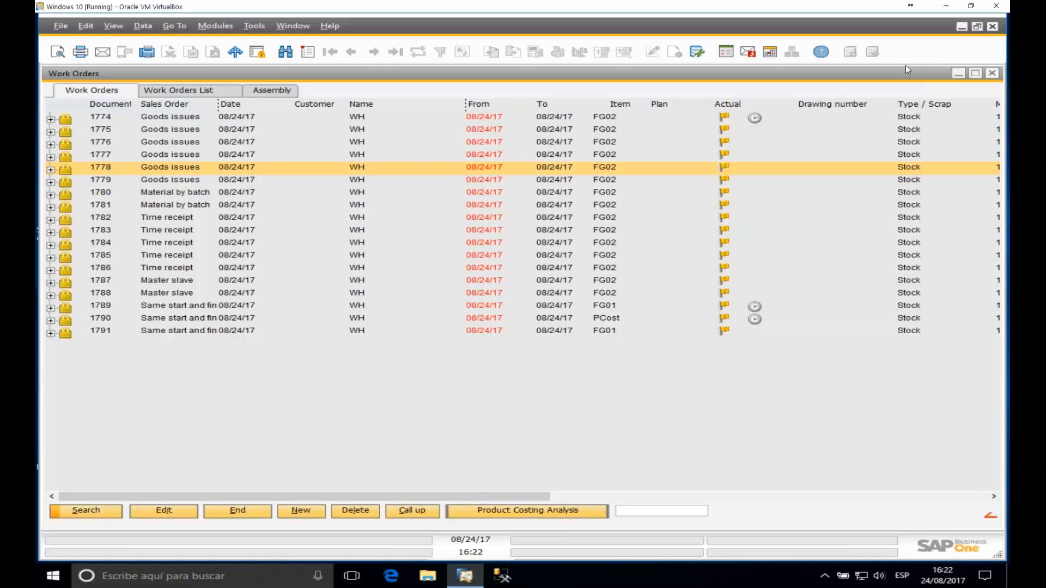
# Step: Minimize Work Orders and open the Configuration wizard from Administration > System Initialisation
pyautogui.click(958, 72)
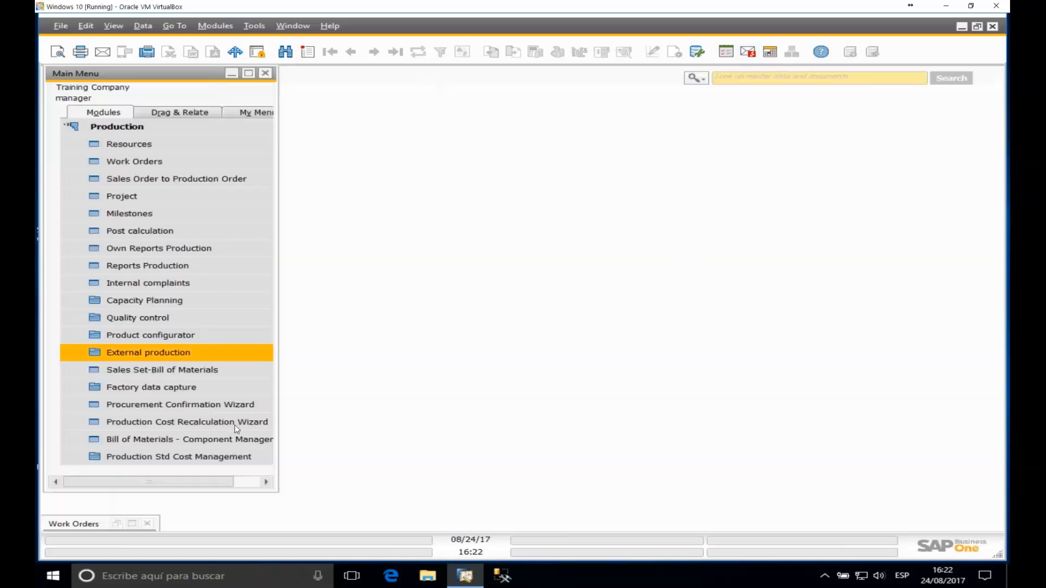
pyautogui.click(138, 129)
pyautogui.click(126, 127)
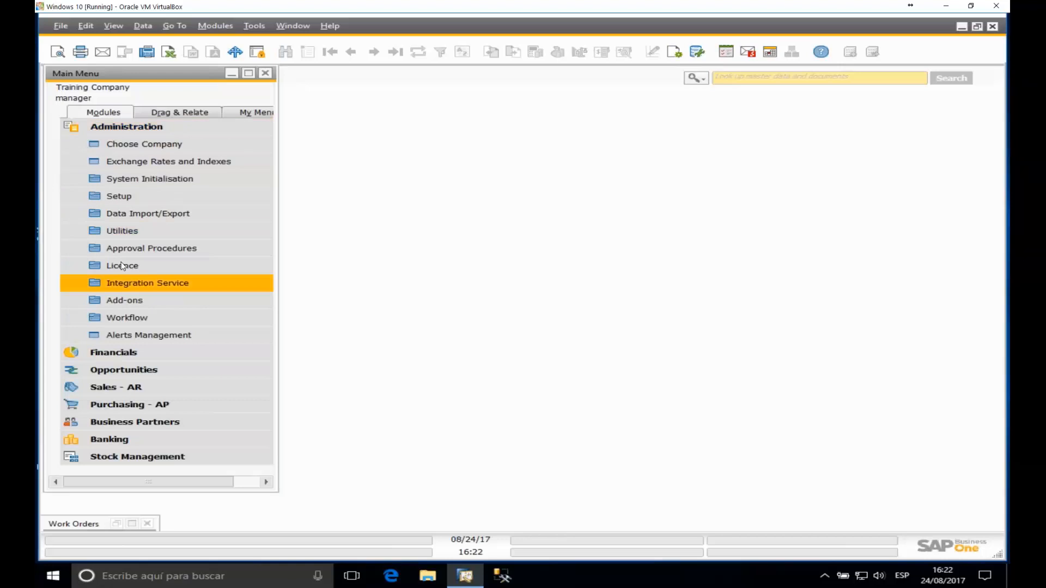
pyautogui.click(146, 178)
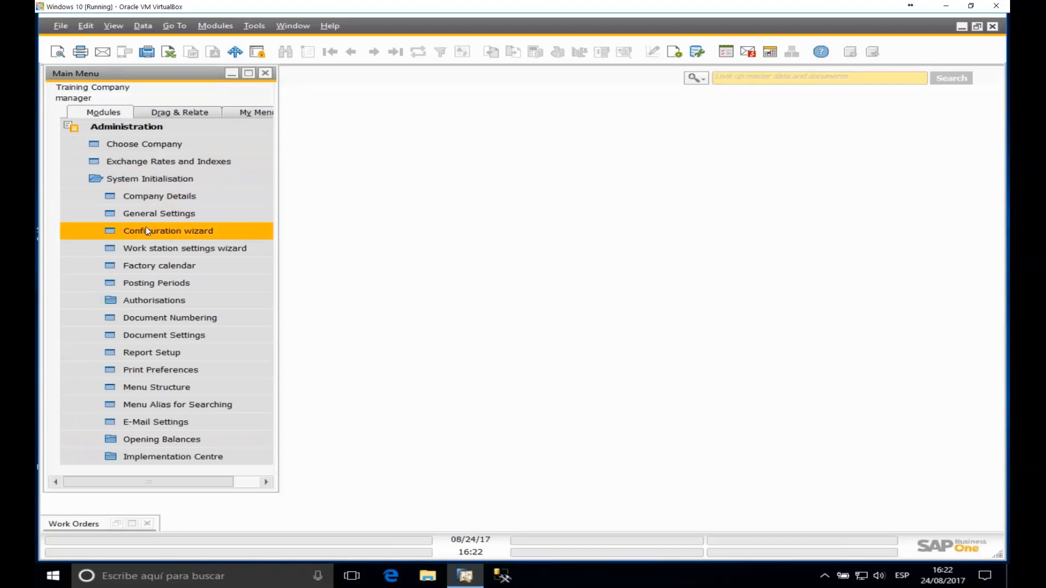
pyautogui.click(168, 231)
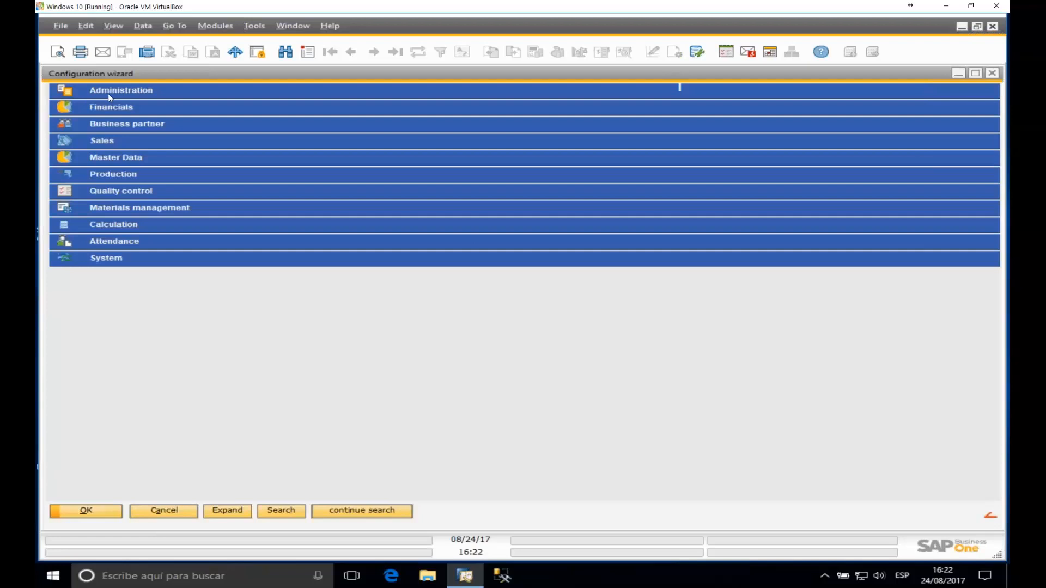
# Step: Show the Automatic Material posting row under Production > Material posting
pyautogui.click(102, 174)
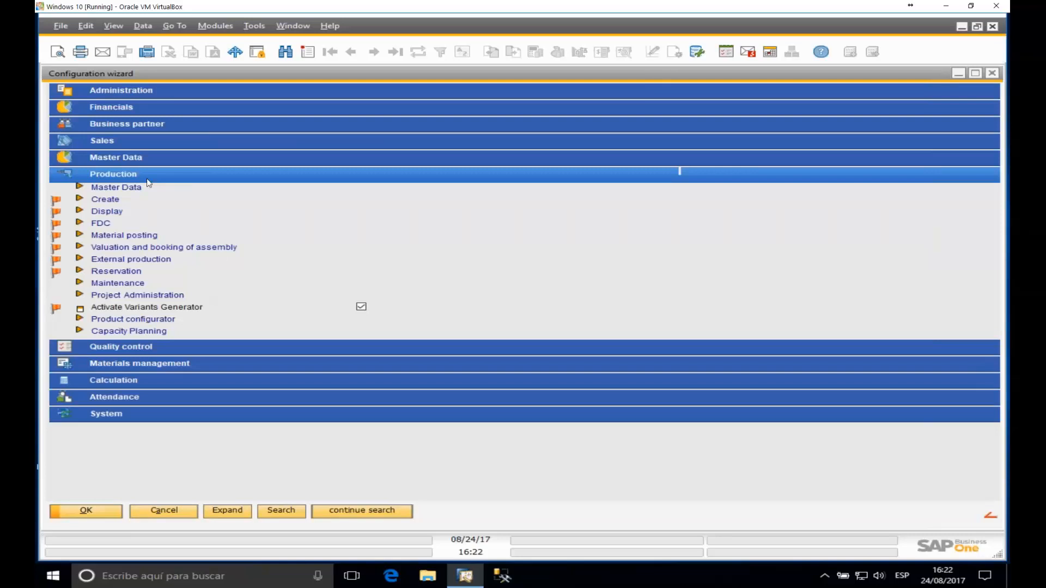
pyautogui.click(102, 237)
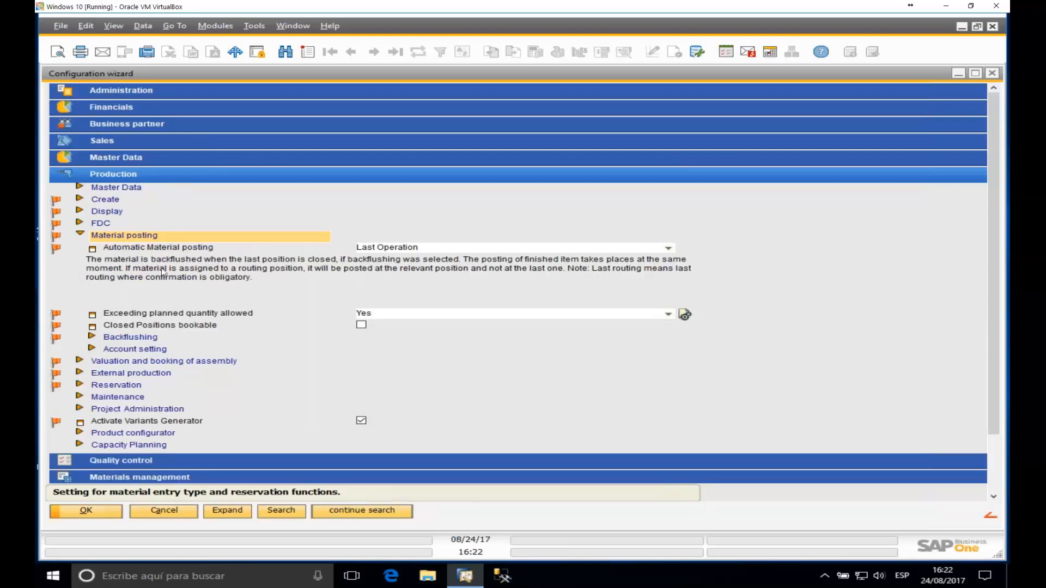
pyautogui.click(154, 248)
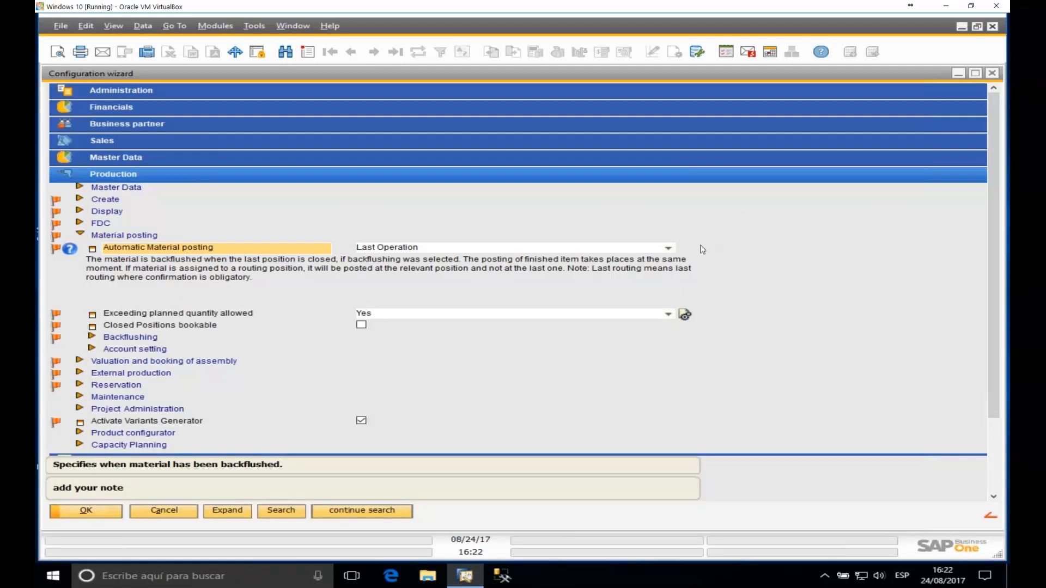
# Step: Set Automatic Material posting to Last Operation, update, and minimize the wizard
pyautogui.click(669, 248)
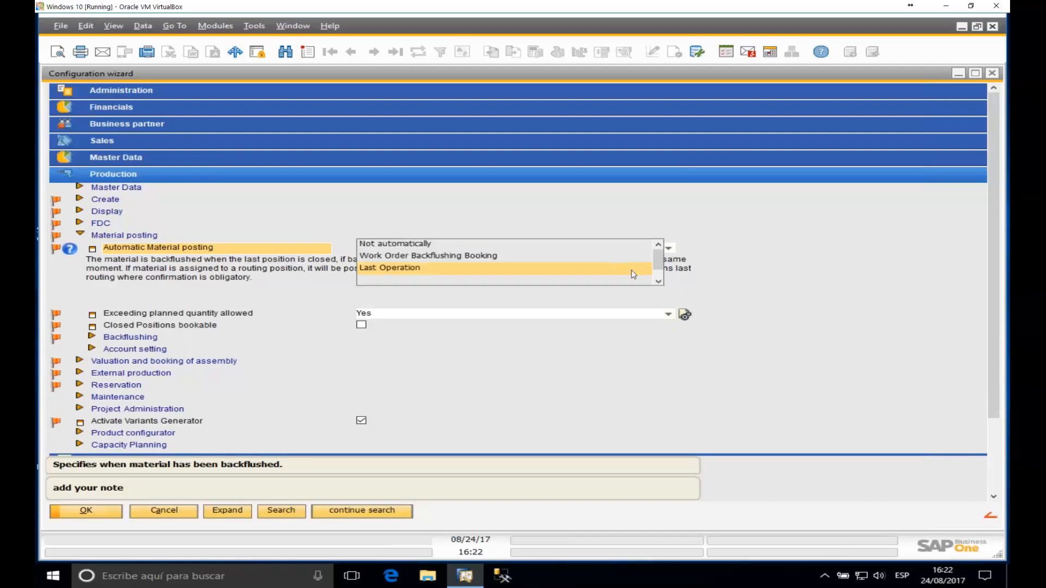
pyautogui.moveTo(659, 261); pyautogui.dragTo(439, 237)
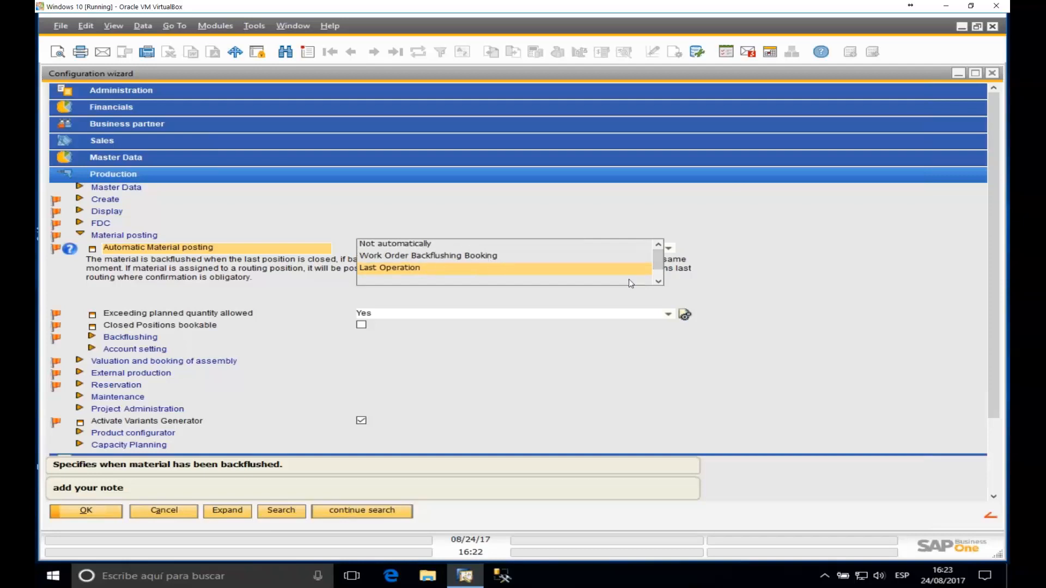
pyautogui.scroll(-1, 661, 266)
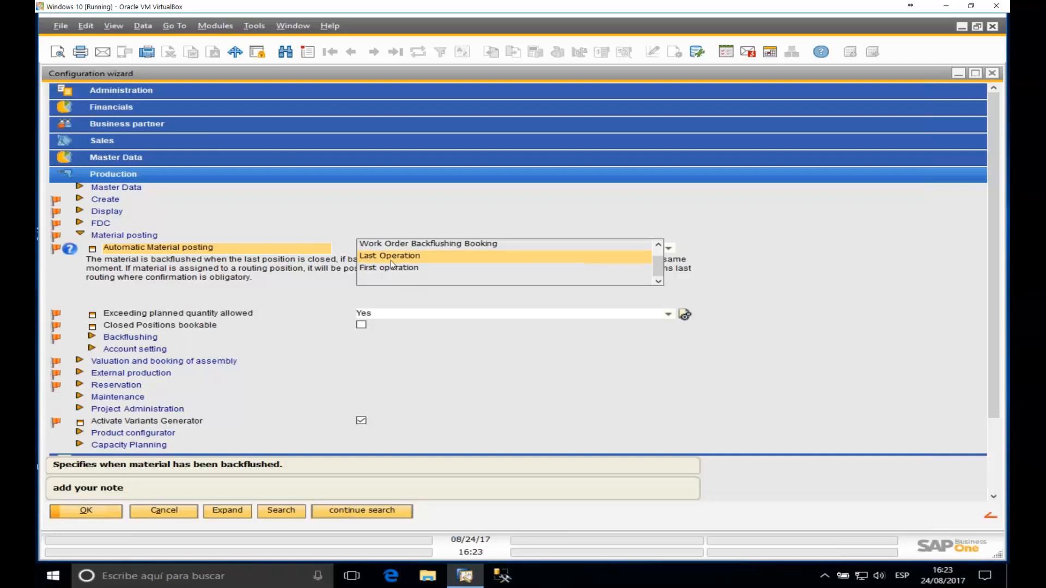
pyautogui.click(410, 256)
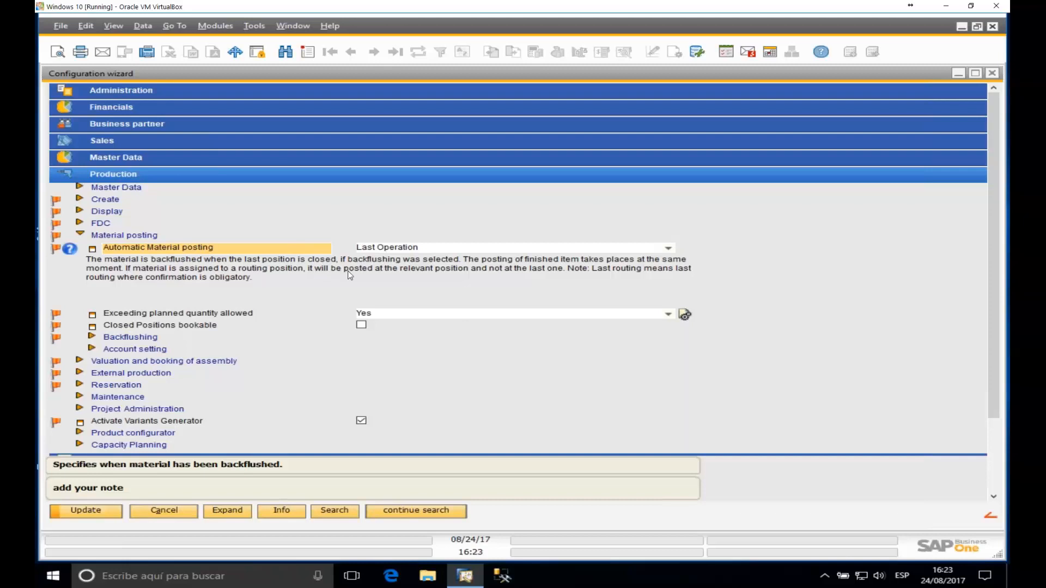
pyautogui.click(100, 511)
pyautogui.click(957, 73)
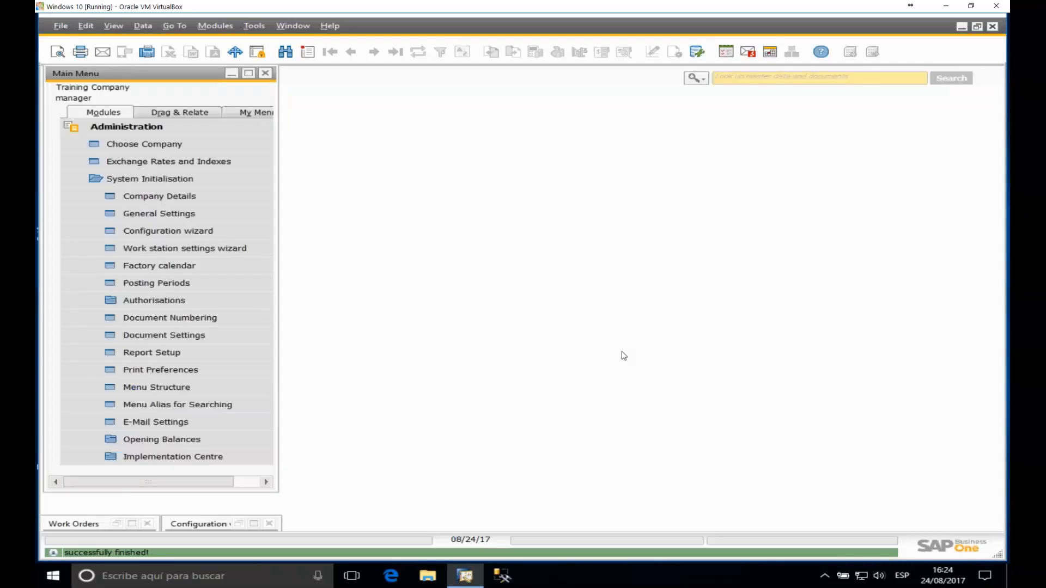
# Step: Restore Work Orders and expand order 1774 to show FG02 and RM03–RM05, then select RM04
pyautogui.click(131, 524)
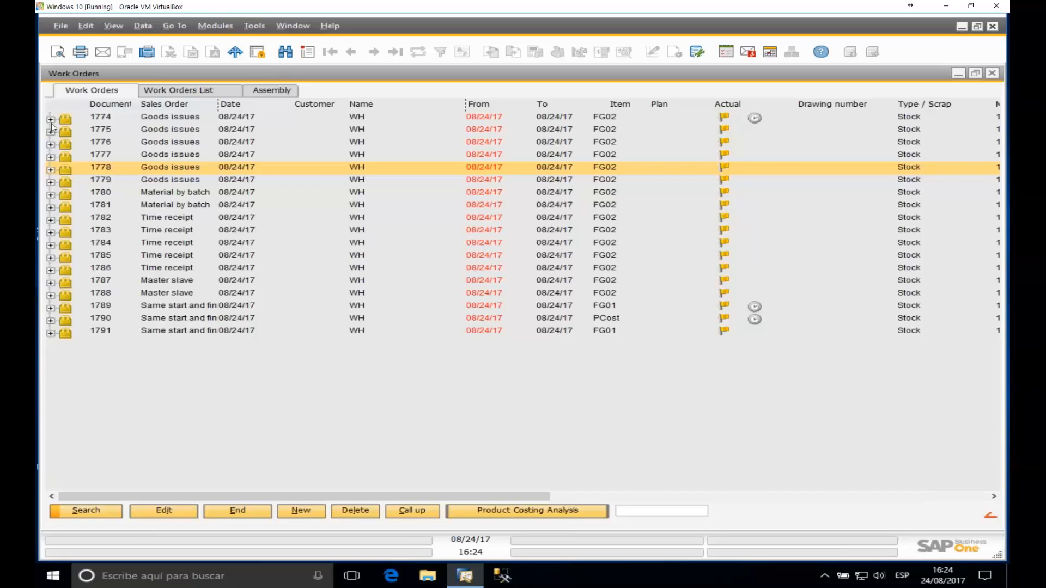
pyautogui.click(50, 119)
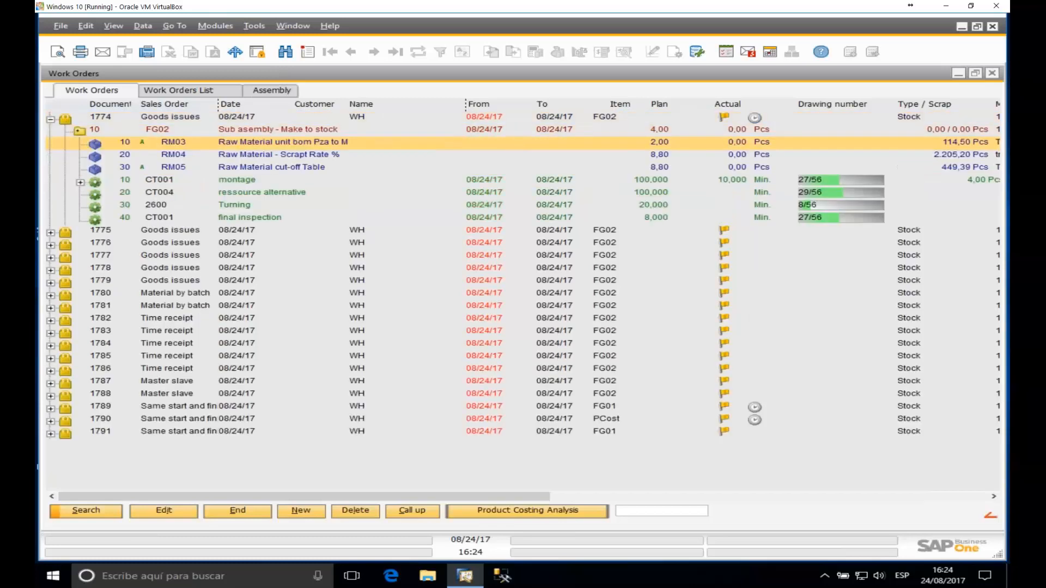
pyautogui.click(157, 130)
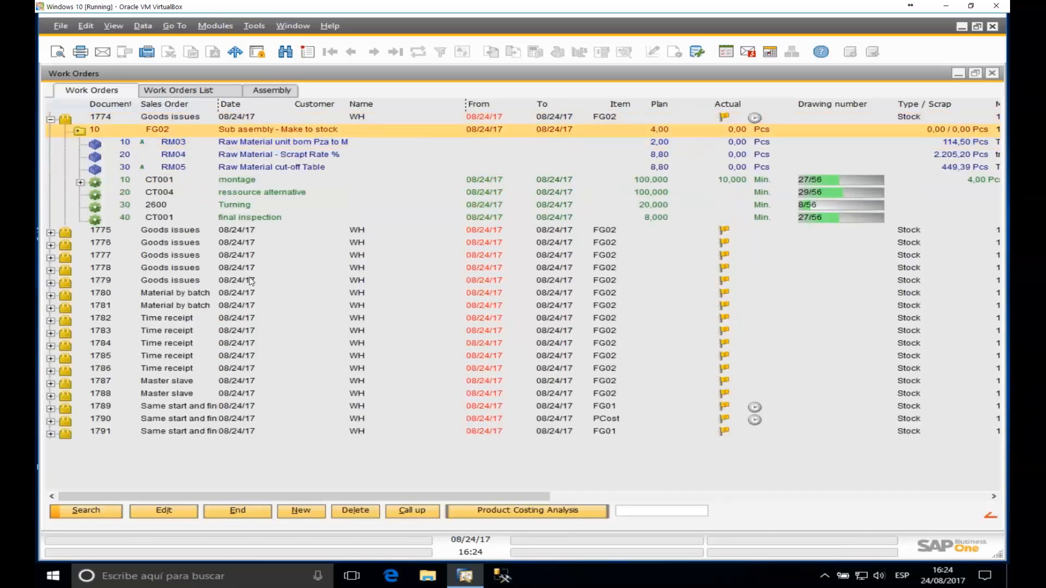
pyautogui.click(176, 145)
pyautogui.click(167, 171)
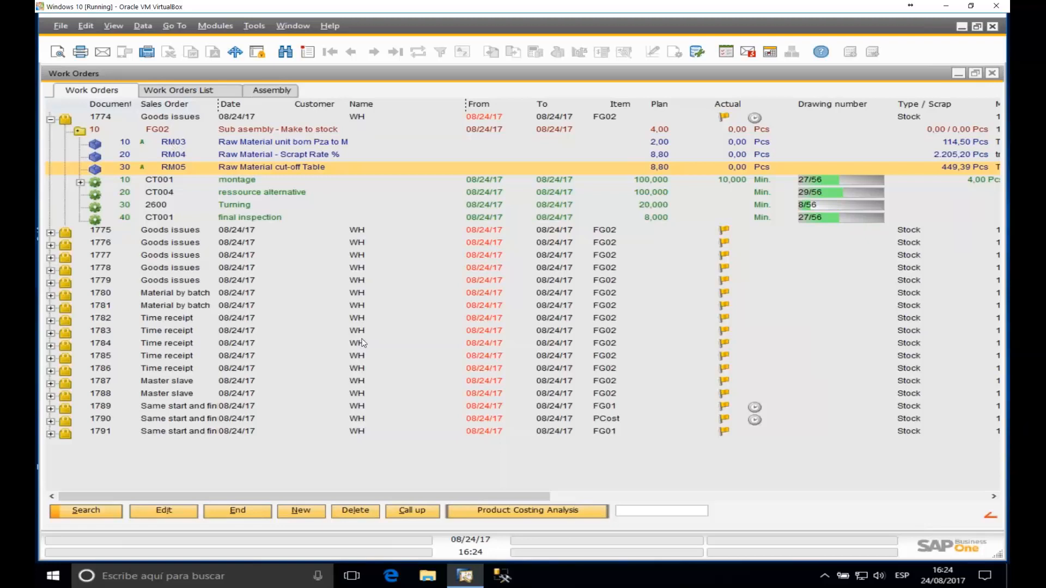
pyautogui.scroll(2, 363, 343)
pyautogui.scroll(5, 364, 343)
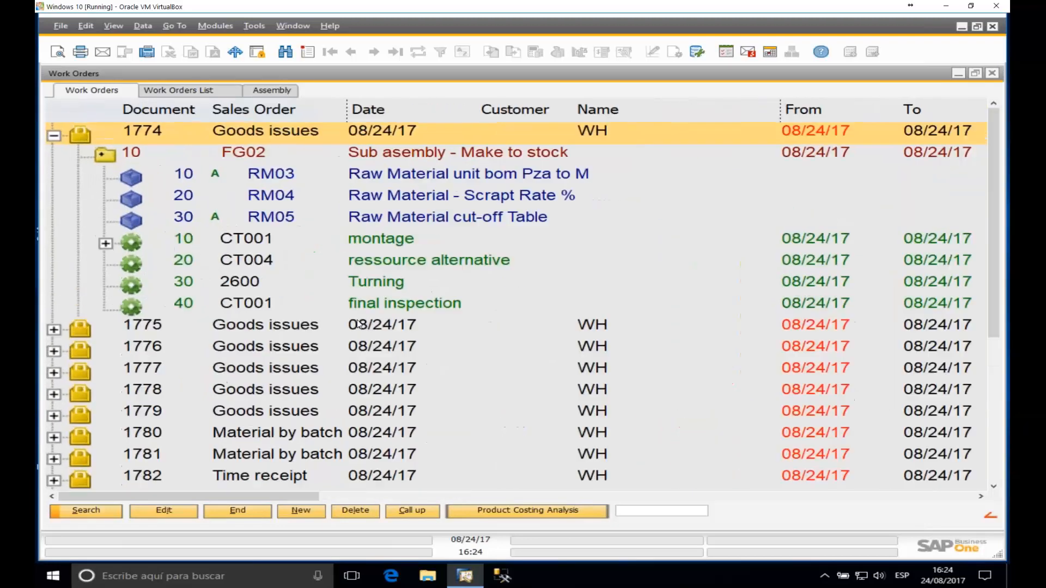
pyautogui.scroll(1, 275, 212)
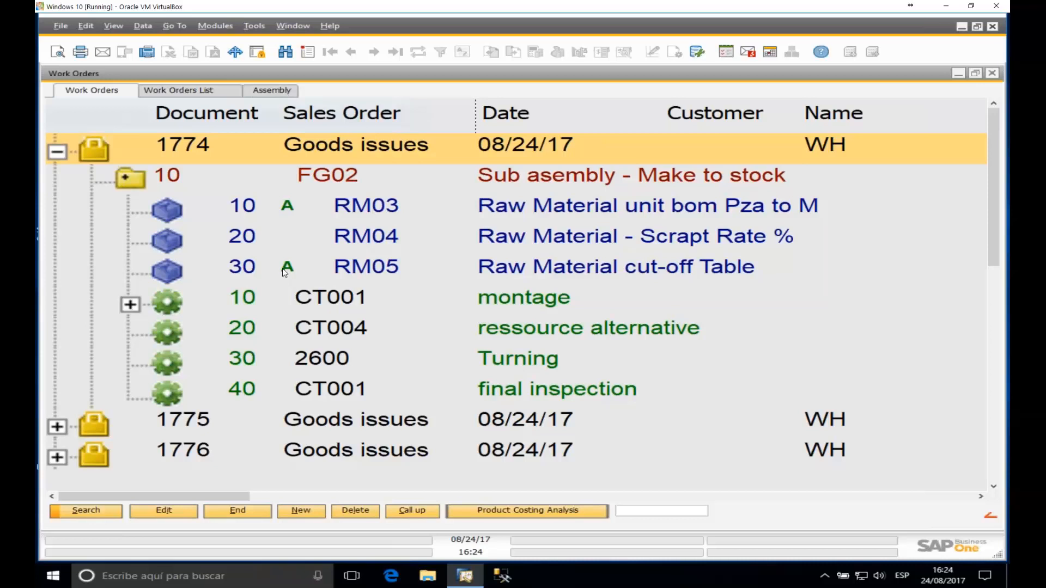
pyautogui.click(362, 241)
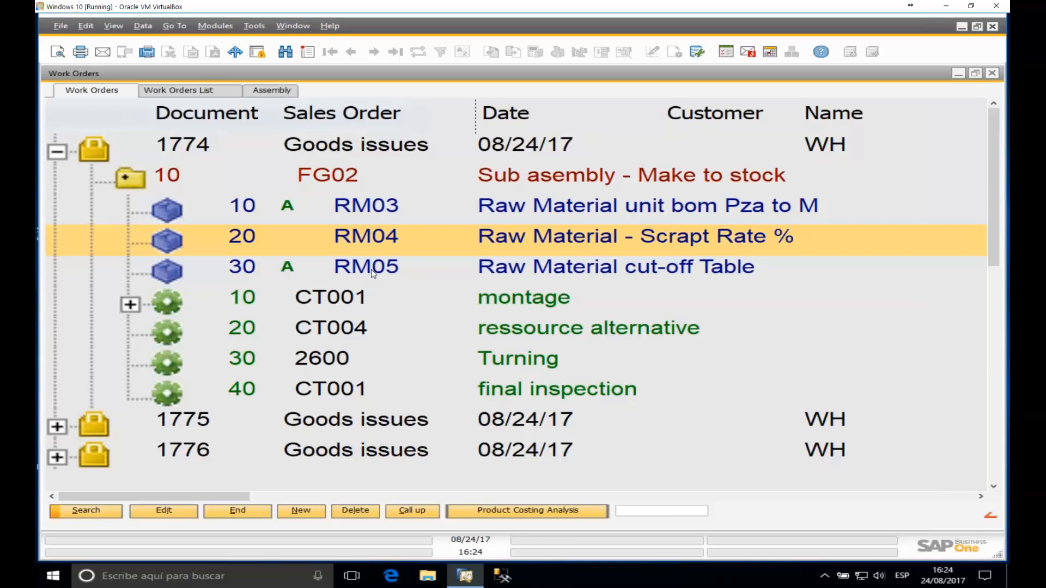
pyautogui.rightClick(355, 242)
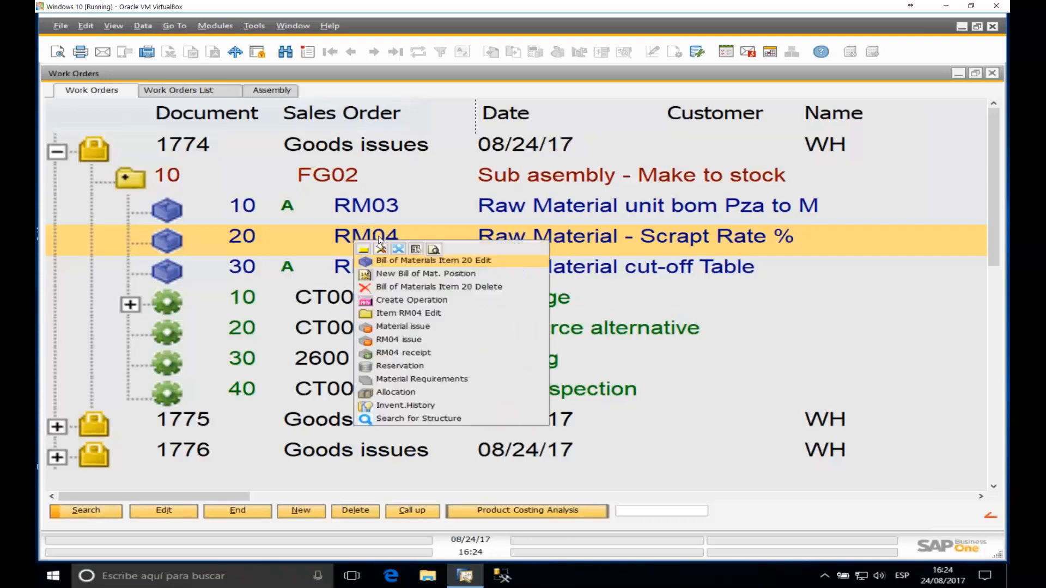
pyautogui.click(394, 326)
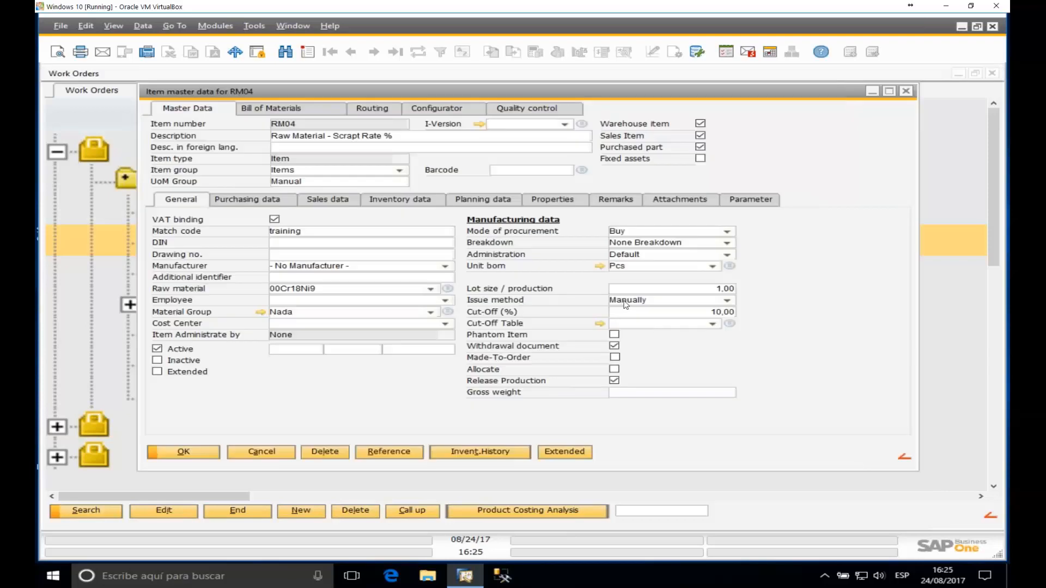
pyautogui.click(709, 304)
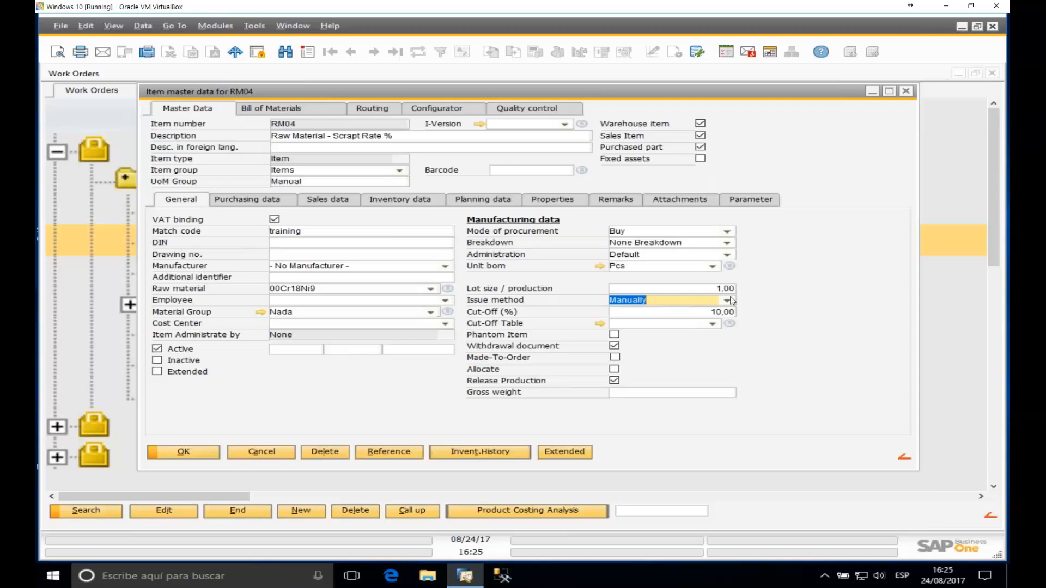
pyautogui.click(726, 302)
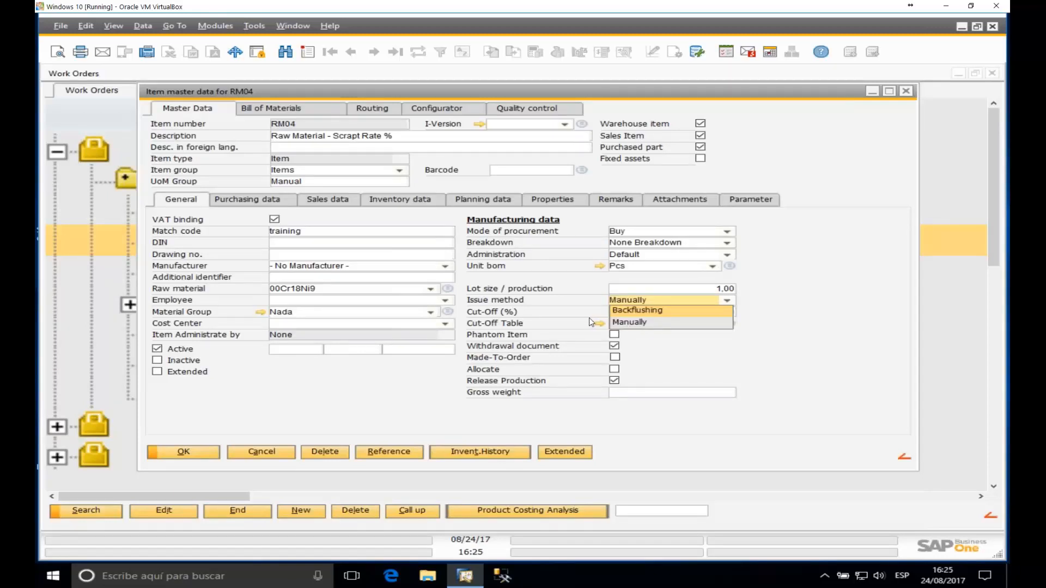
pyautogui.click(906, 91)
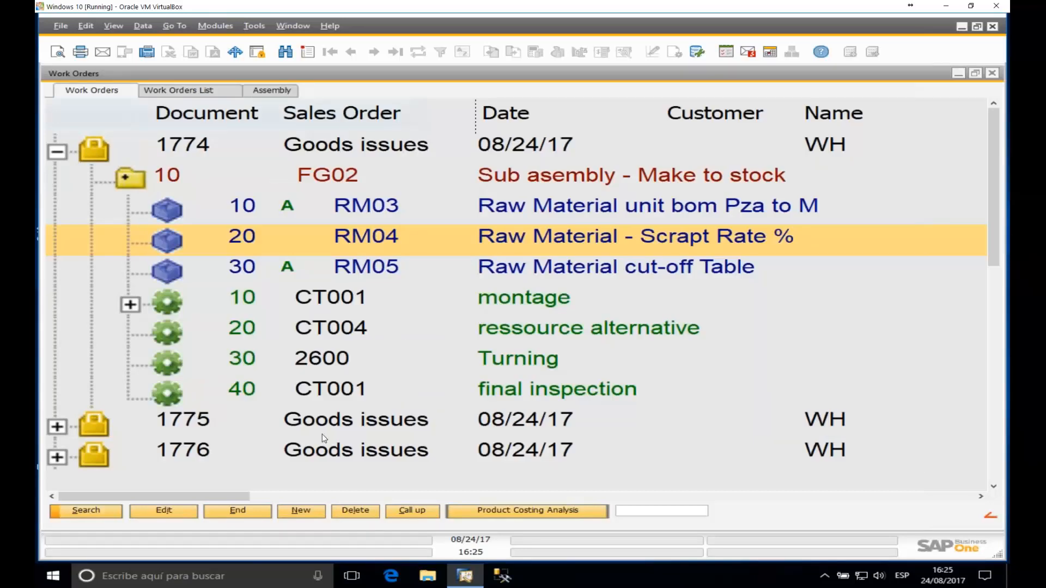
# Step: Post a partial time receipt for operation 40 final inspection: duration 10, quantity yield 1
pyautogui.rightClick(315, 386)
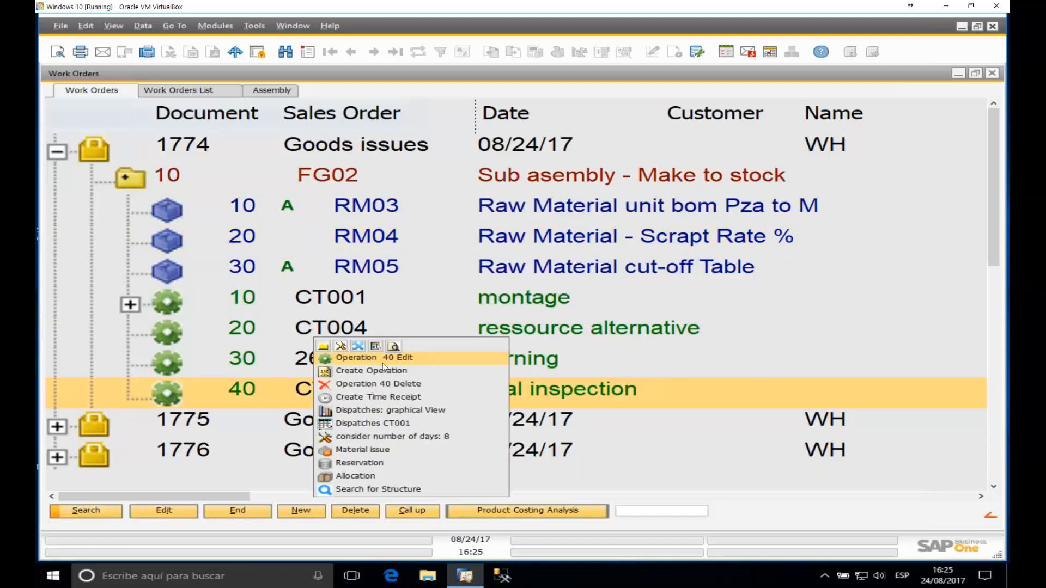
pyautogui.click(370, 398)
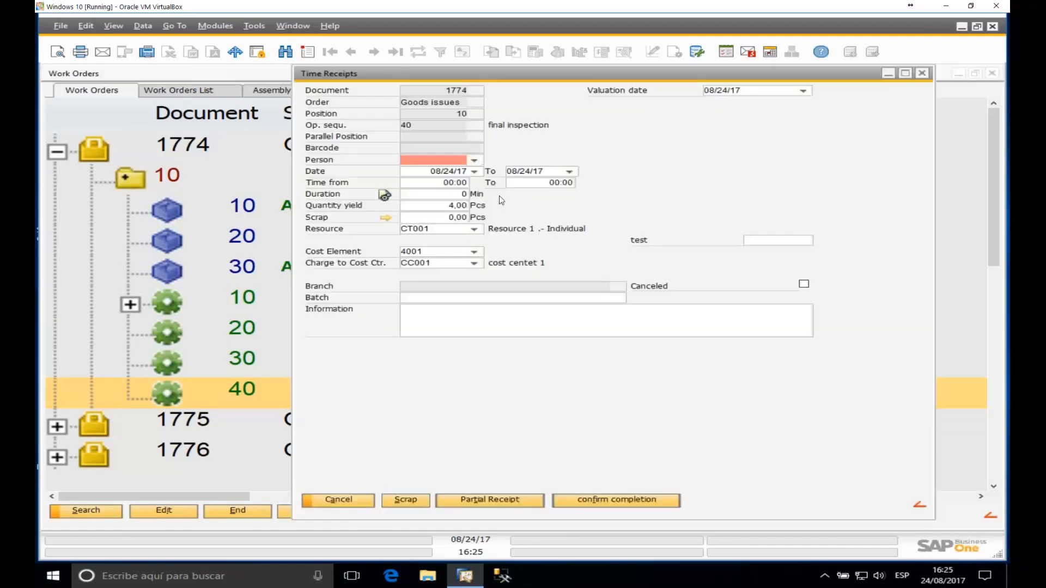
pyautogui.click(475, 160)
pyautogui.click(413, 170)
pyautogui.click(413, 161)
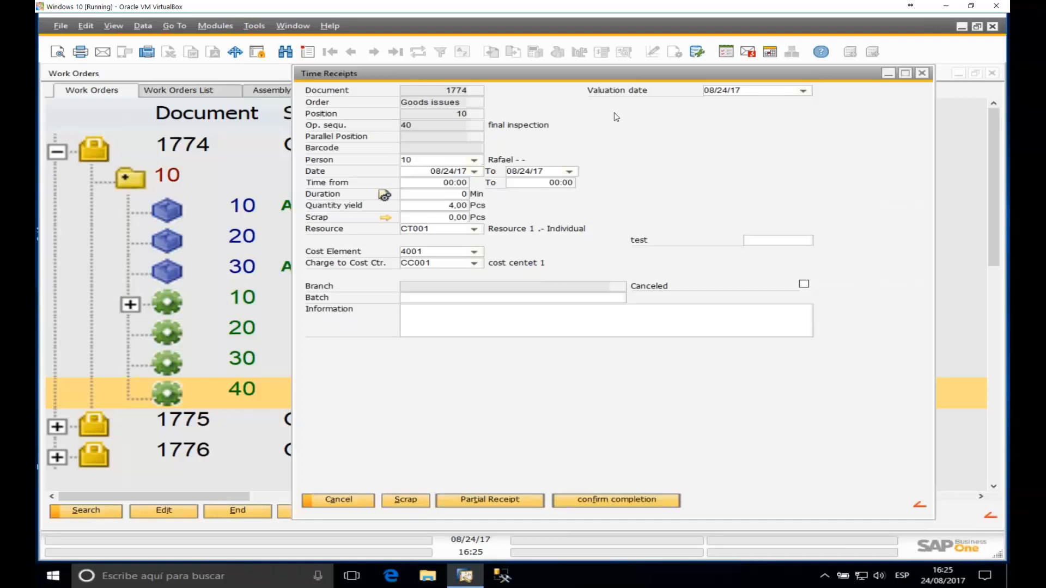
pyautogui.click(450, 197)
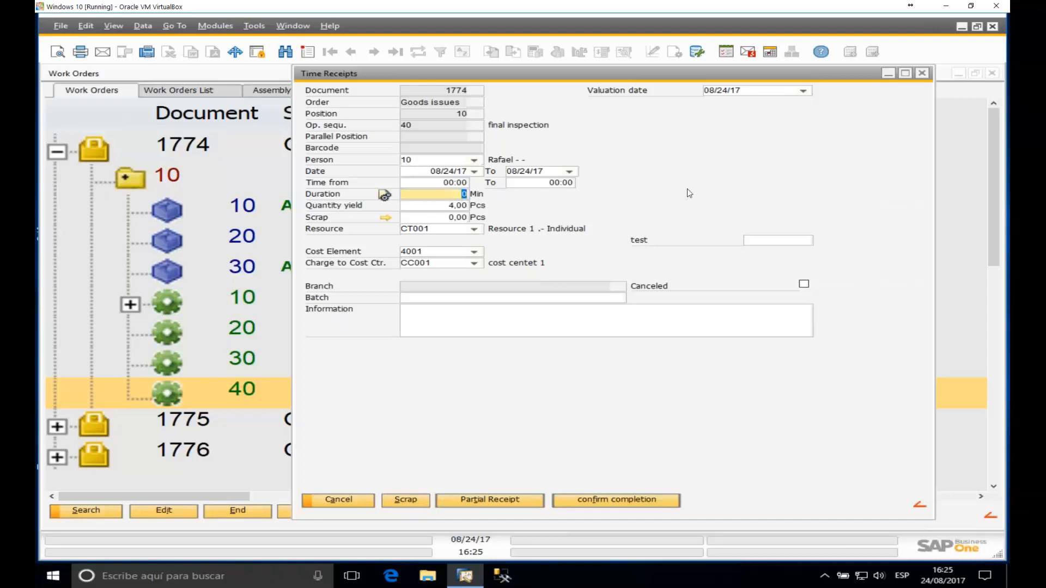
pyautogui.write('10')
pyautogui.press('Tab')
pyautogui.write('1')
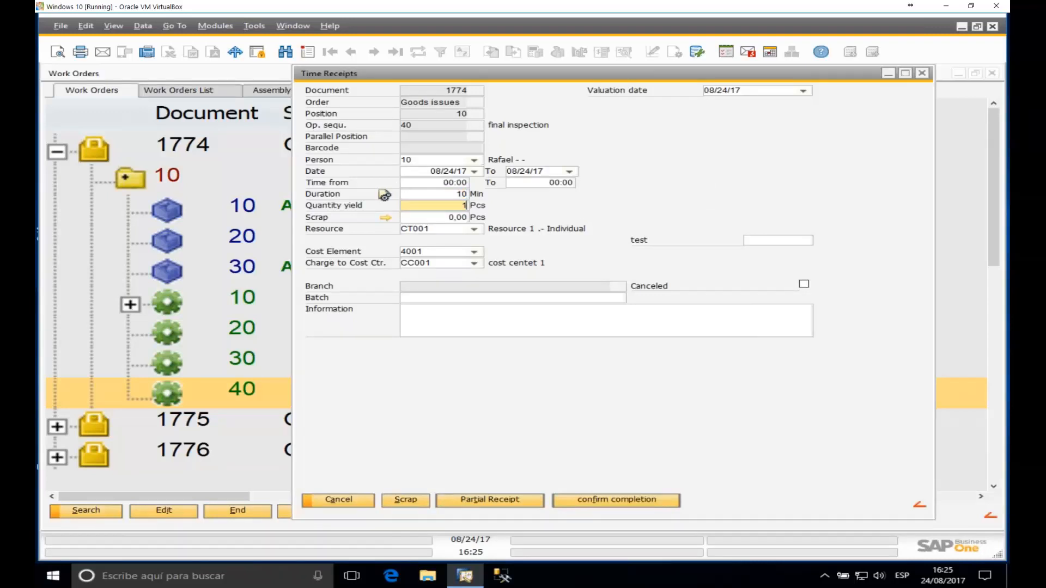
pyautogui.click(495, 501)
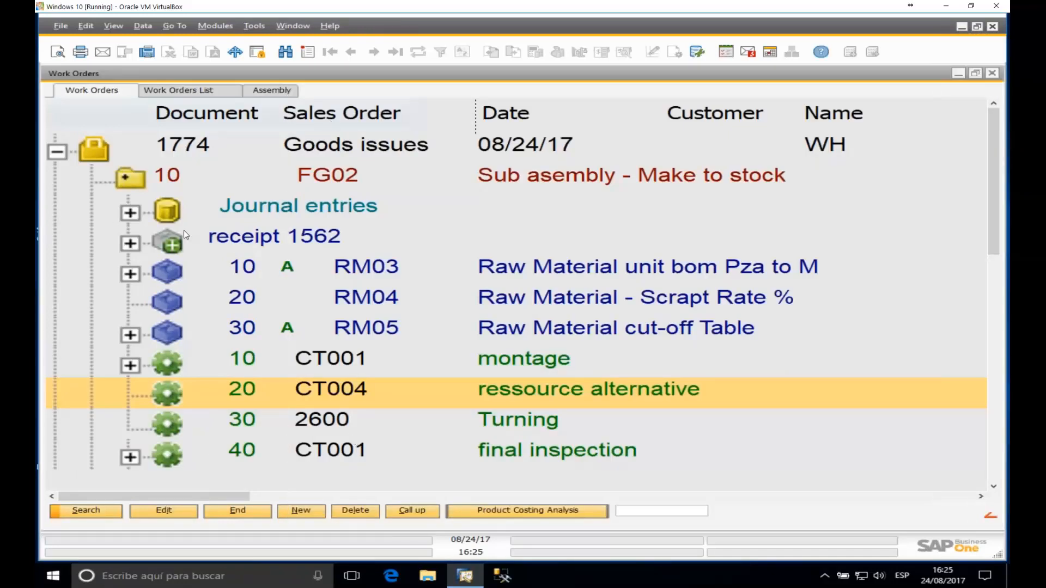
pyautogui.click(130, 274)
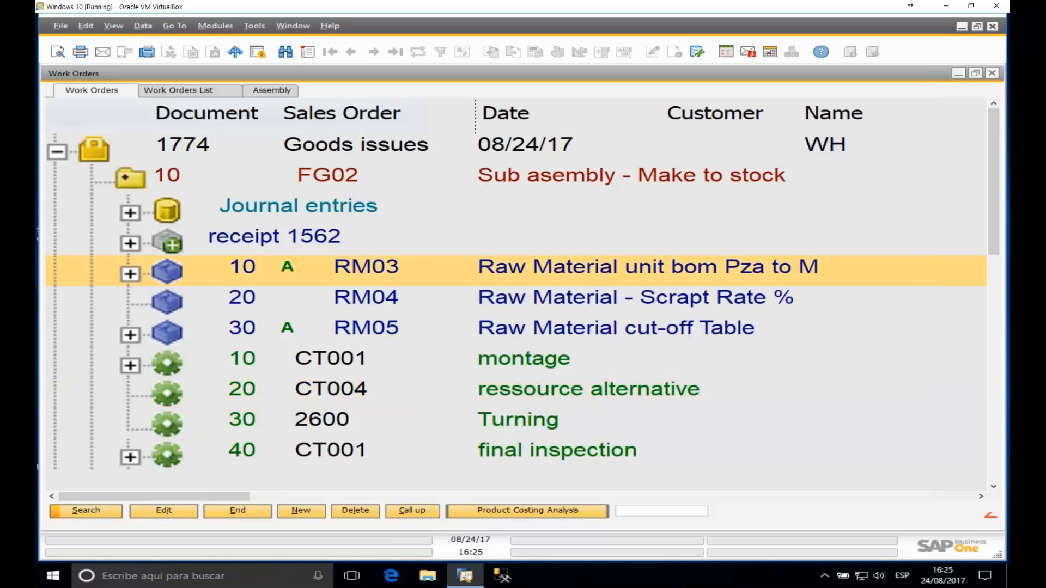
pyautogui.click(278, 301)
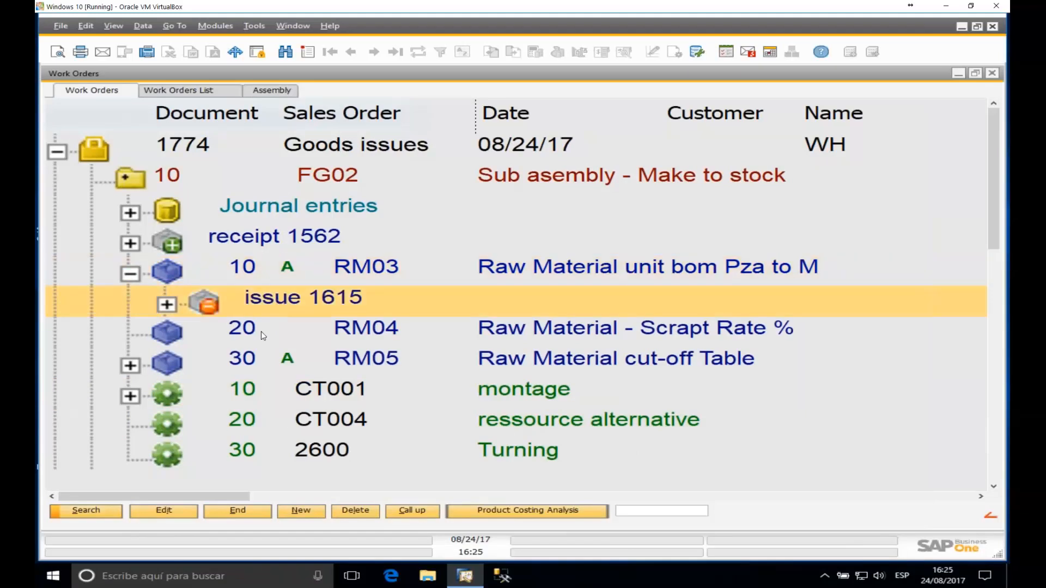
pyautogui.click(130, 366)
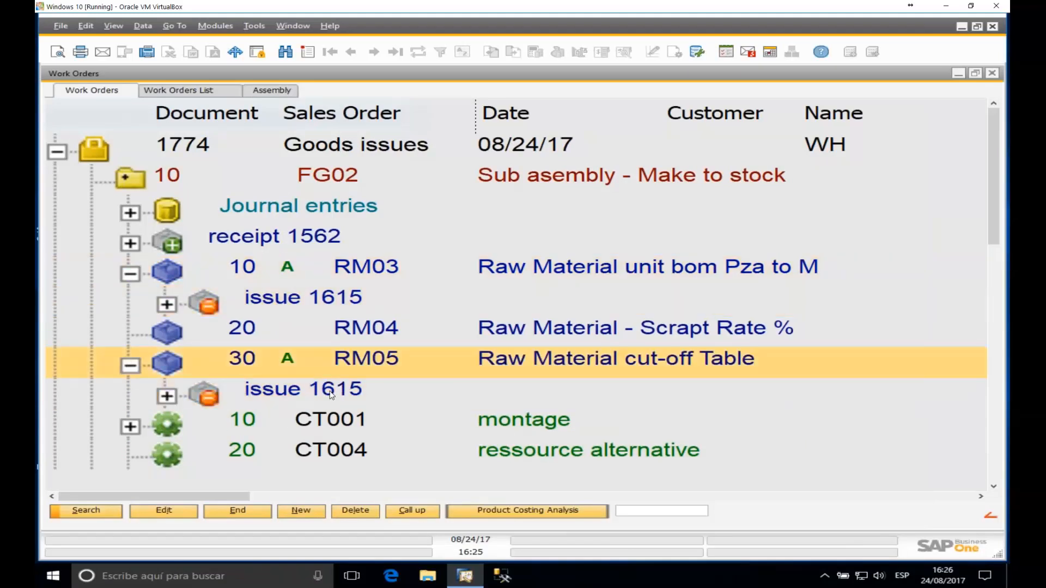
pyautogui.click(331, 393)
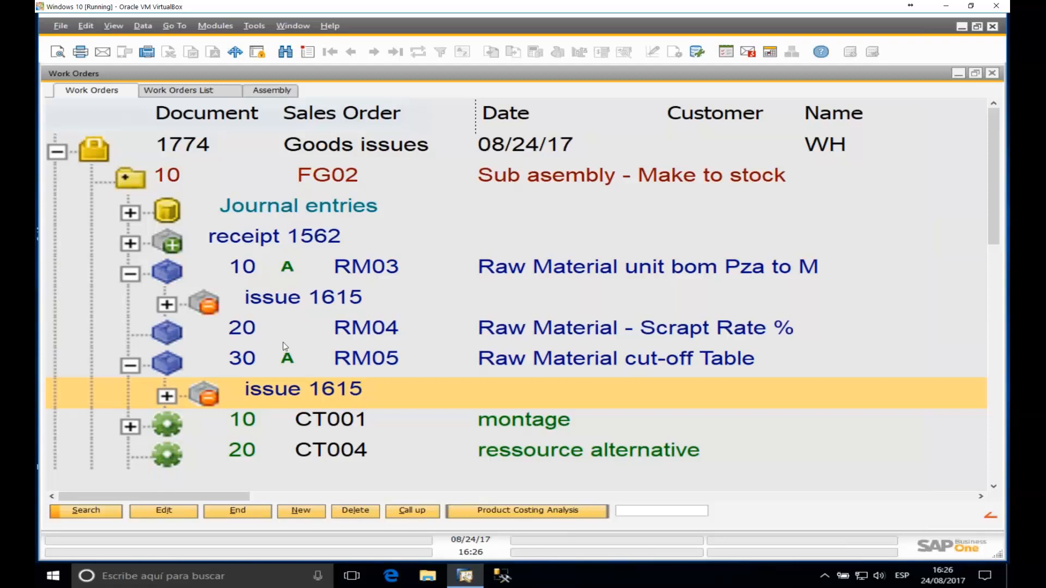
pyautogui.click(350, 338)
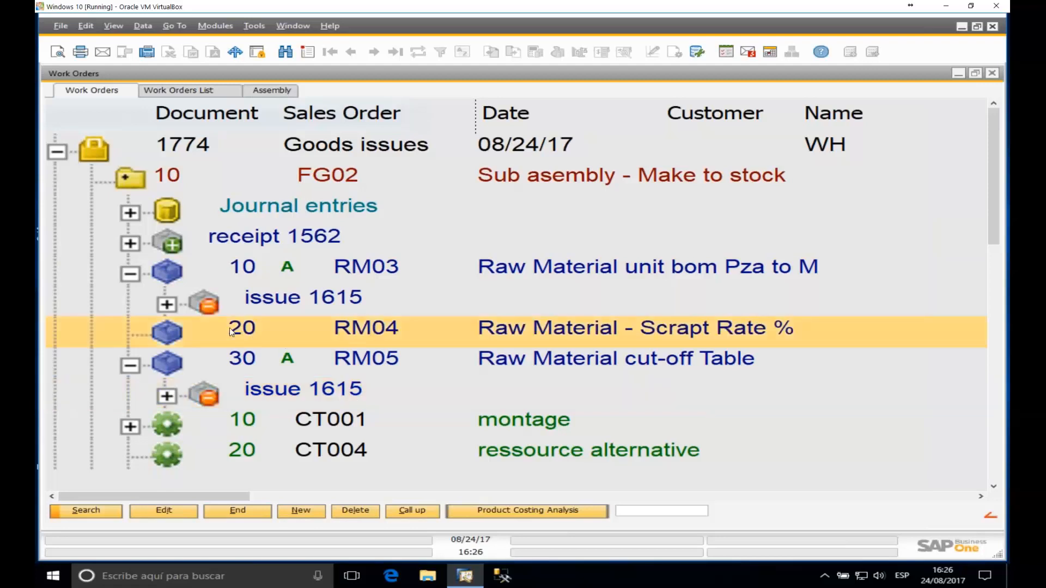
pyautogui.click(130, 274)
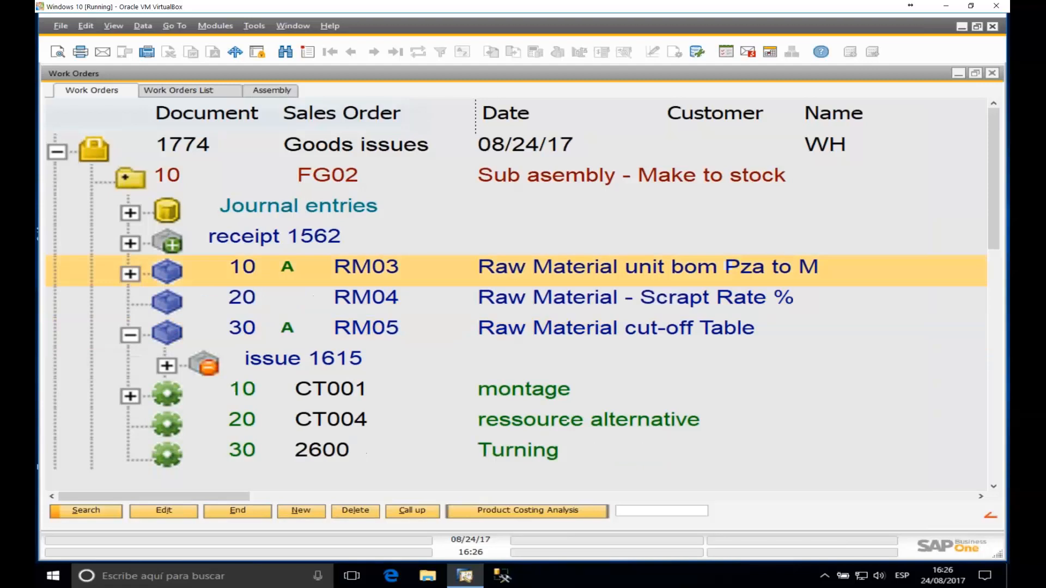
pyautogui.click(131, 335)
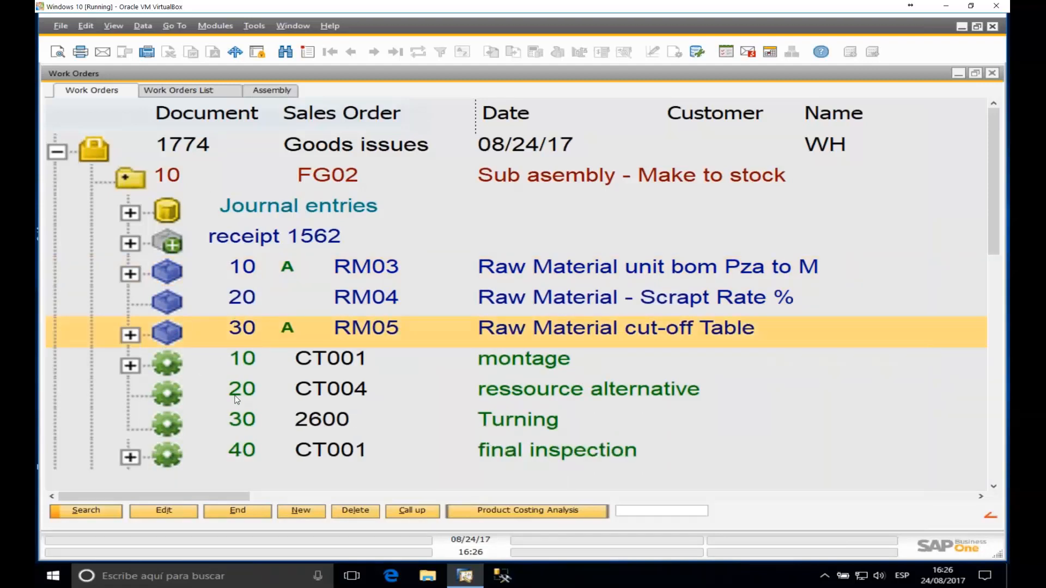
# Step: Manually issue 8.80 Pcs of RM04 to work order 1774
pyautogui.rightClick(179, 307)
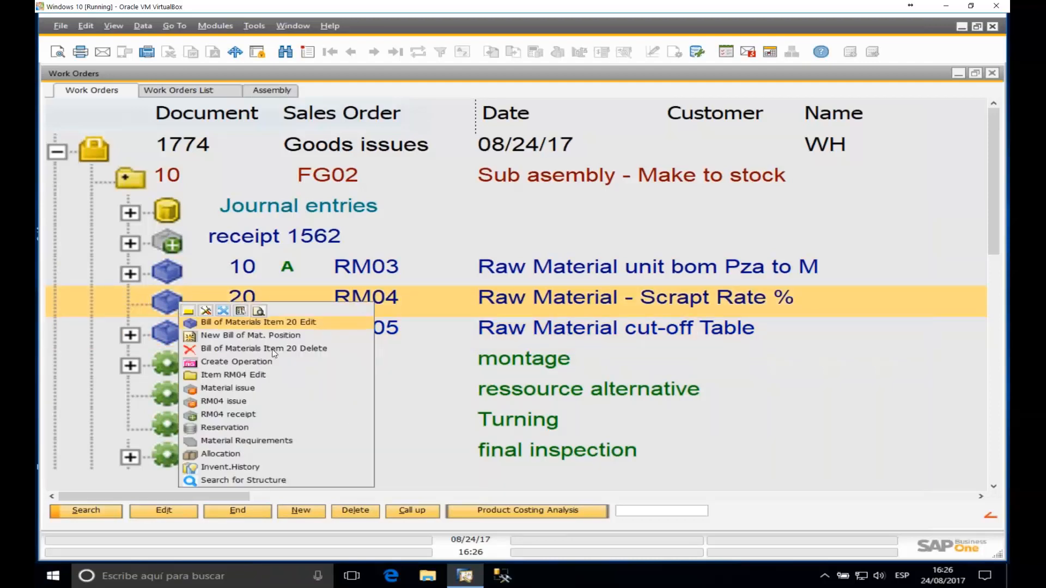
pyautogui.click(224, 403)
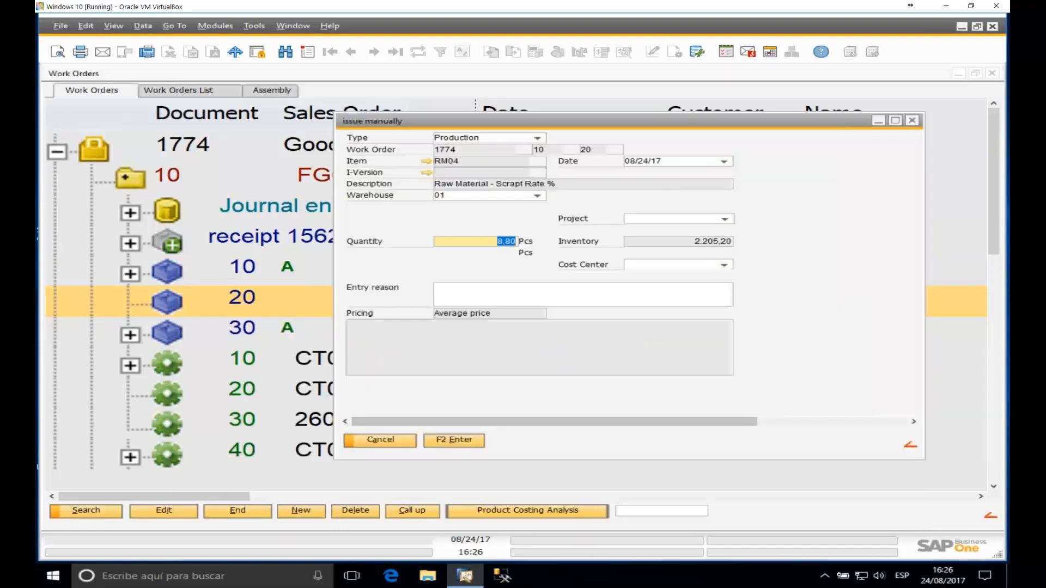
pyautogui.moveTo(519, 125); pyautogui.dragTo(451, 133)
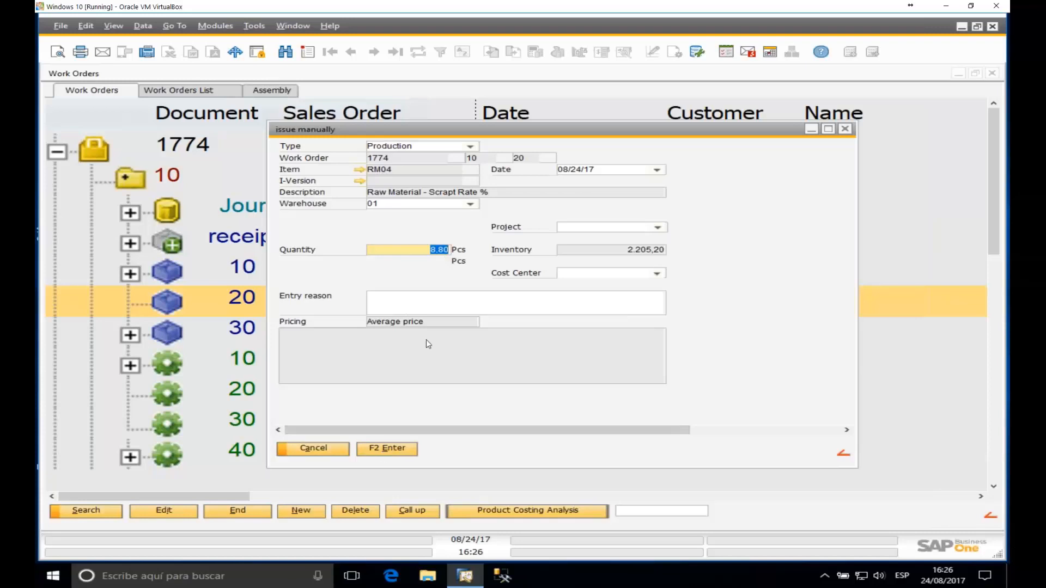
pyautogui.click(396, 446)
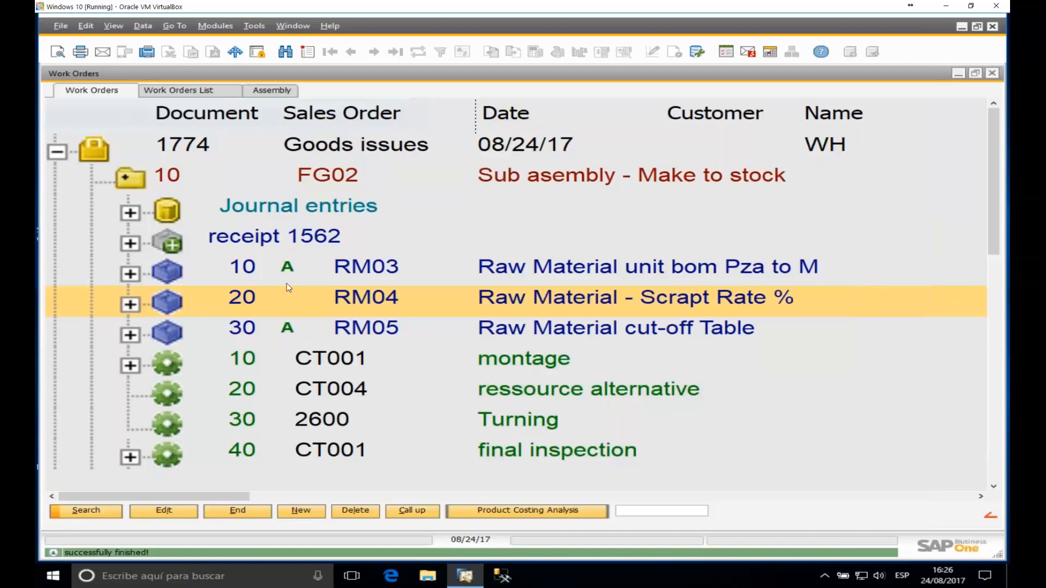
# Step: Collapse order 1774, expand order 1775 and its FG02 node, and select RM03 and RM04
pyautogui.click(57, 152)
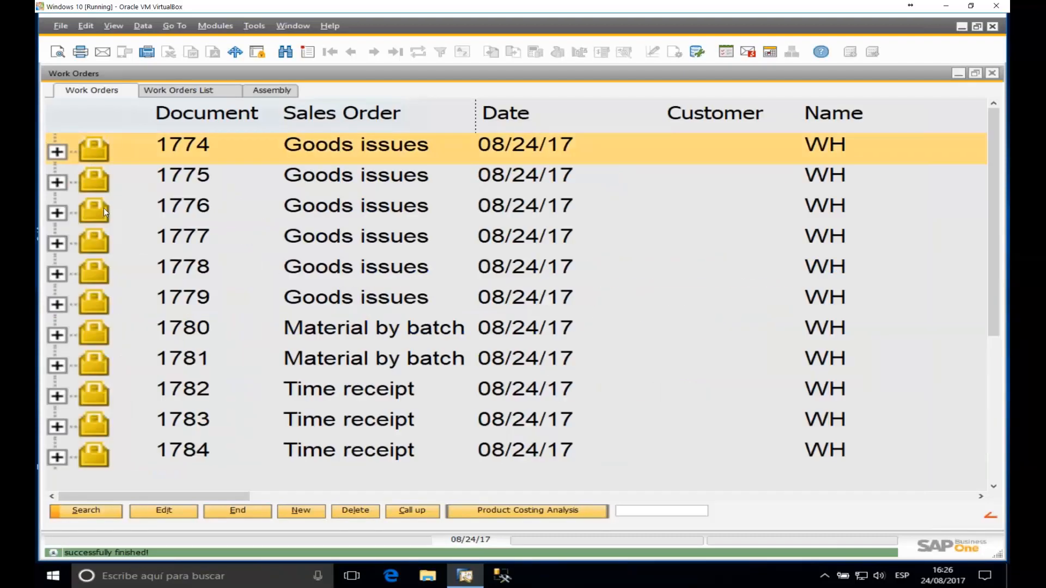
pyautogui.click(57, 183)
pyautogui.click(125, 208)
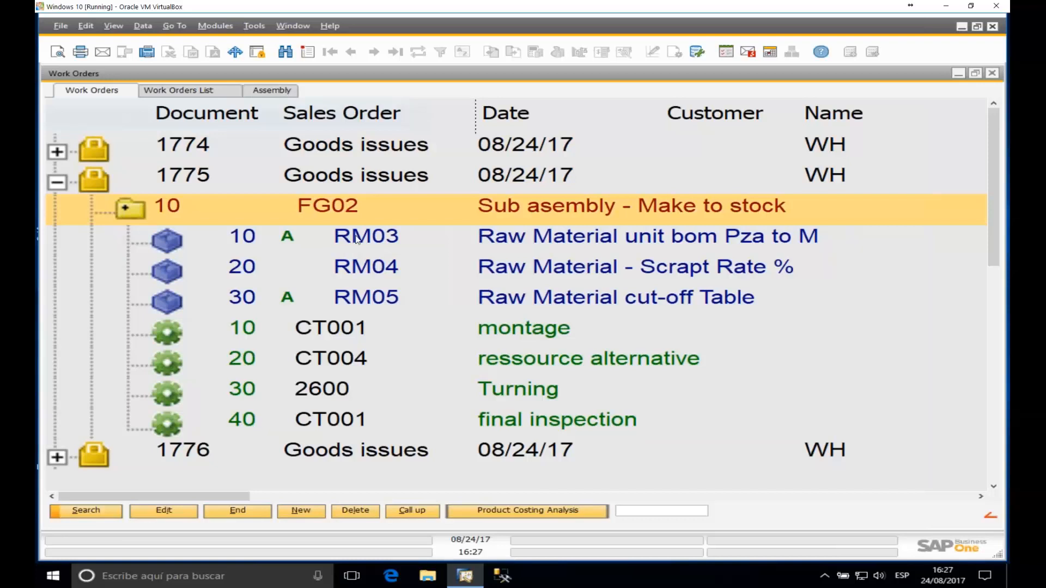
pyautogui.click(322, 241)
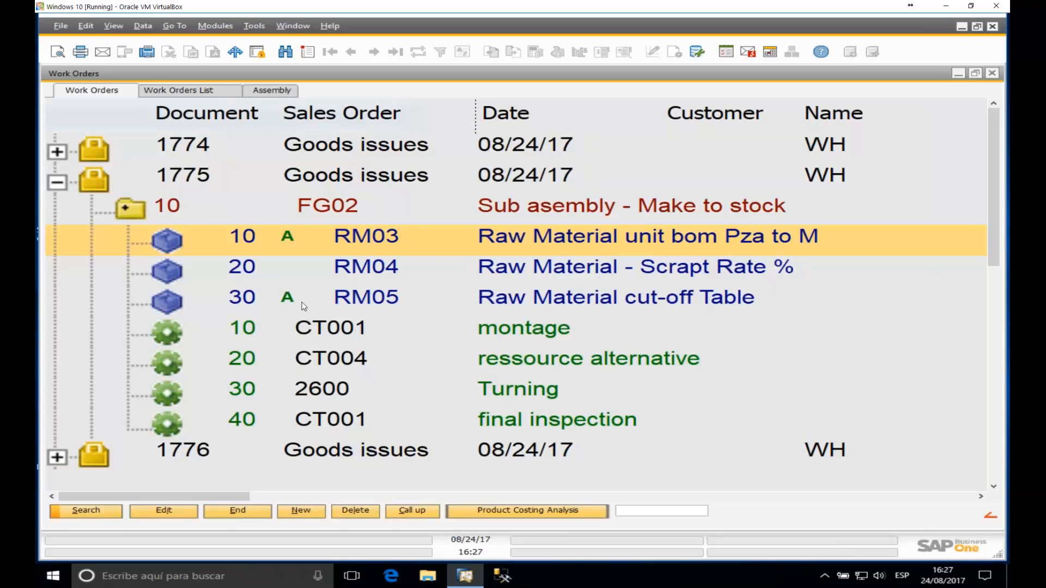
pyautogui.click(275, 266)
# Step: Set RM03's Routing-position to 20 in its bill of materials details and save
pyautogui.click(293, 241)
pyautogui.doubleClick(294, 241)
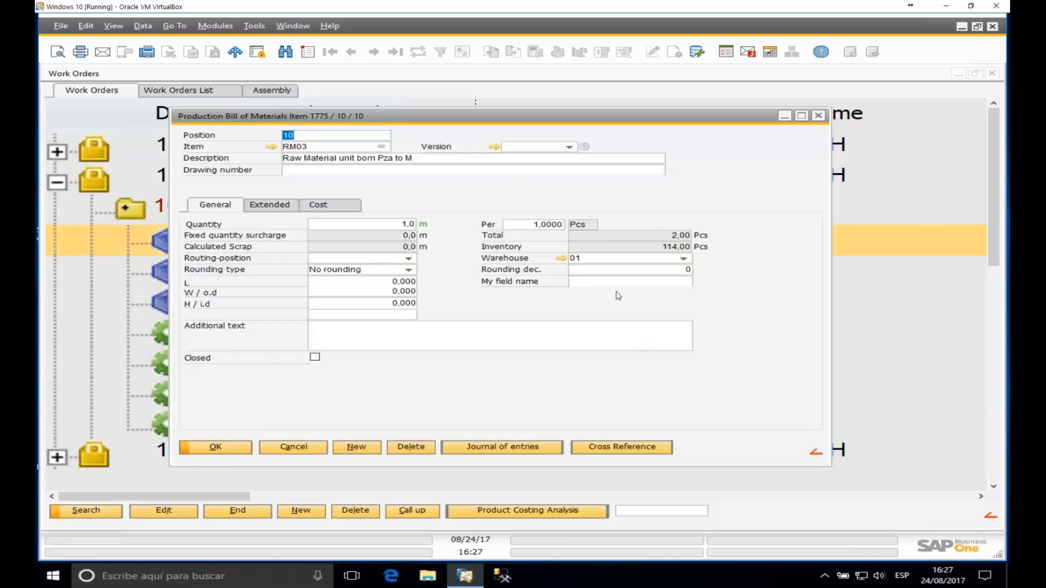
pyautogui.click(408, 258)
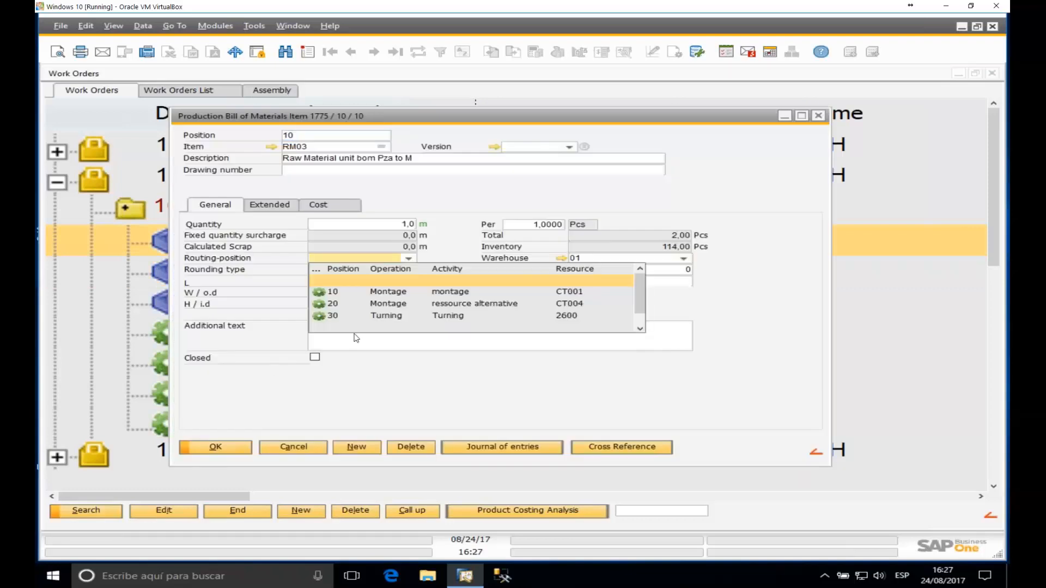
pyautogui.click(394, 303)
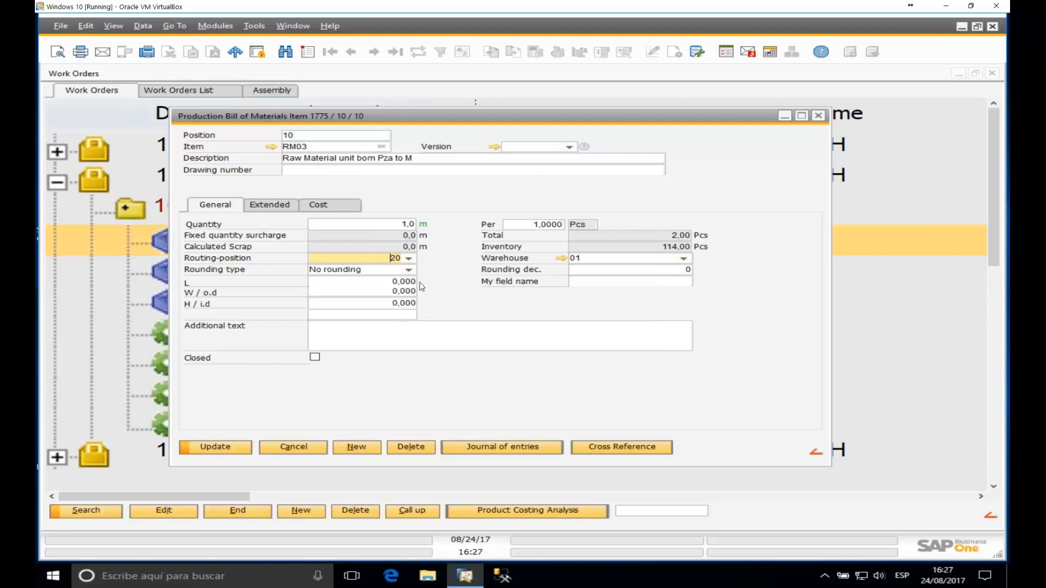
pyautogui.click(236, 448)
pyautogui.click(228, 448)
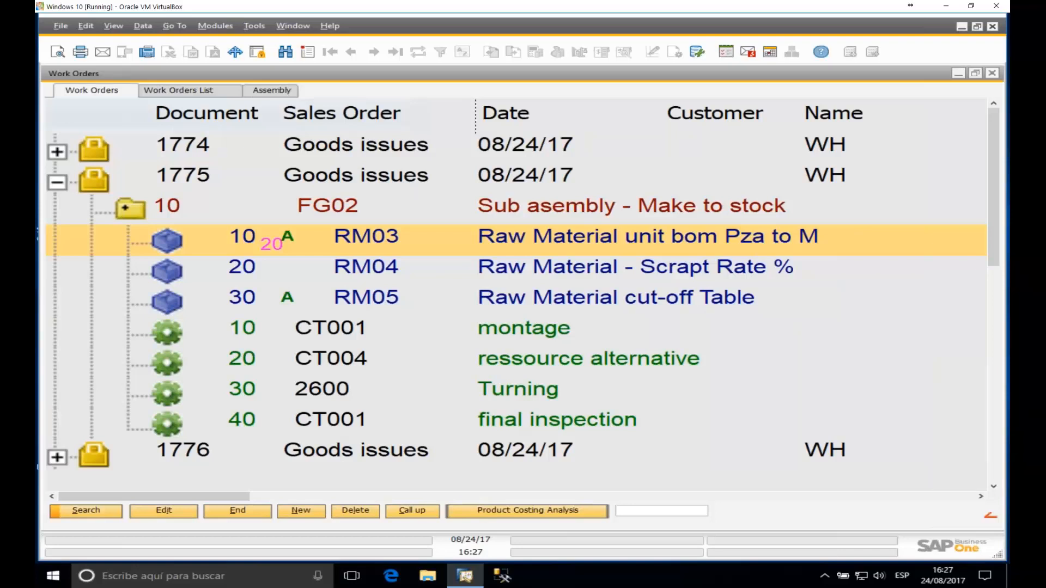
# Step: Post a 10-minute partial time receipt for operation 20 by person 10
pyautogui.rightClick(331, 359)
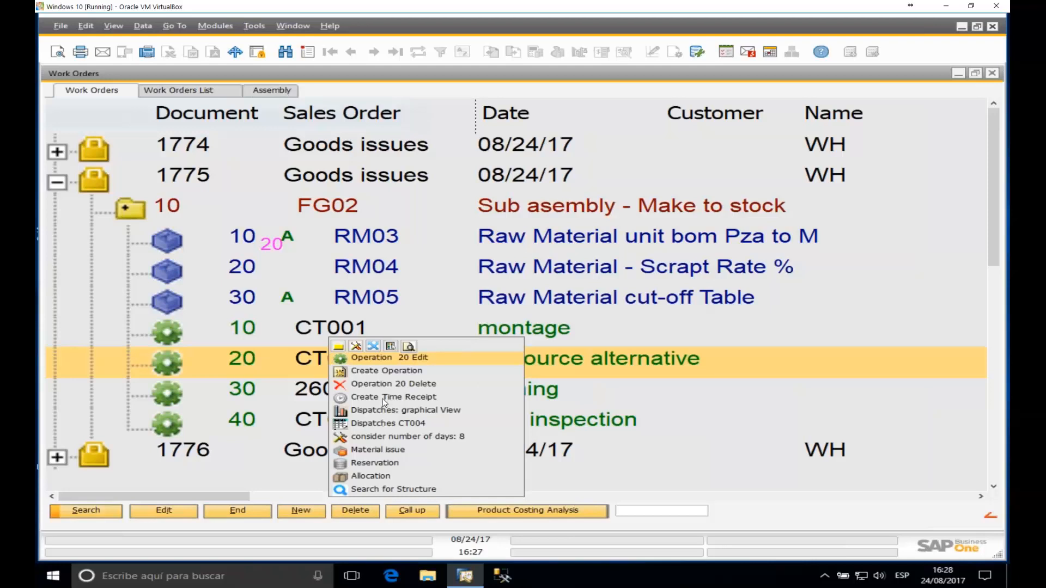
pyautogui.click(384, 398)
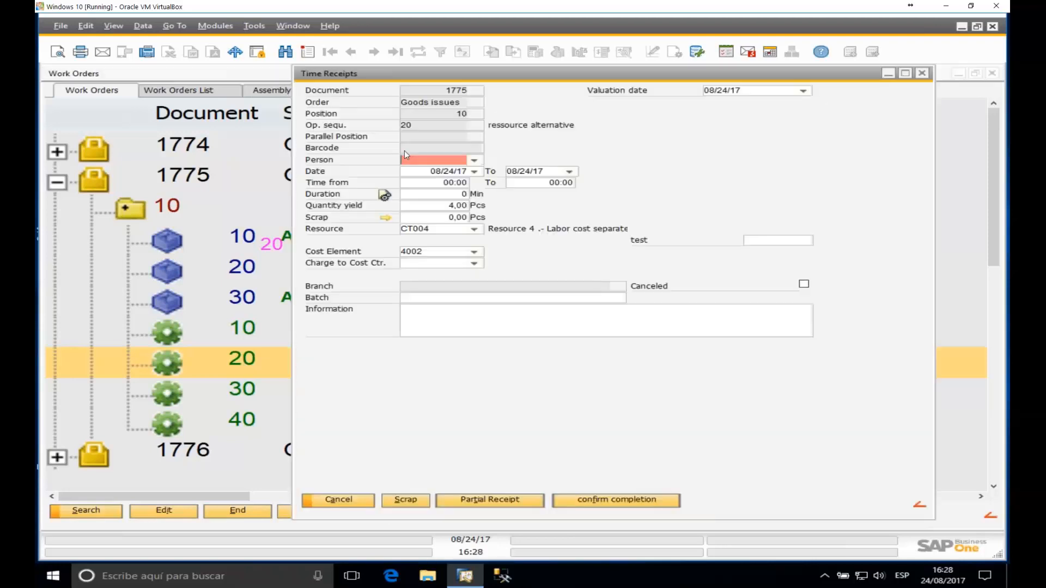
pyautogui.click(474, 160)
pyautogui.click(419, 169)
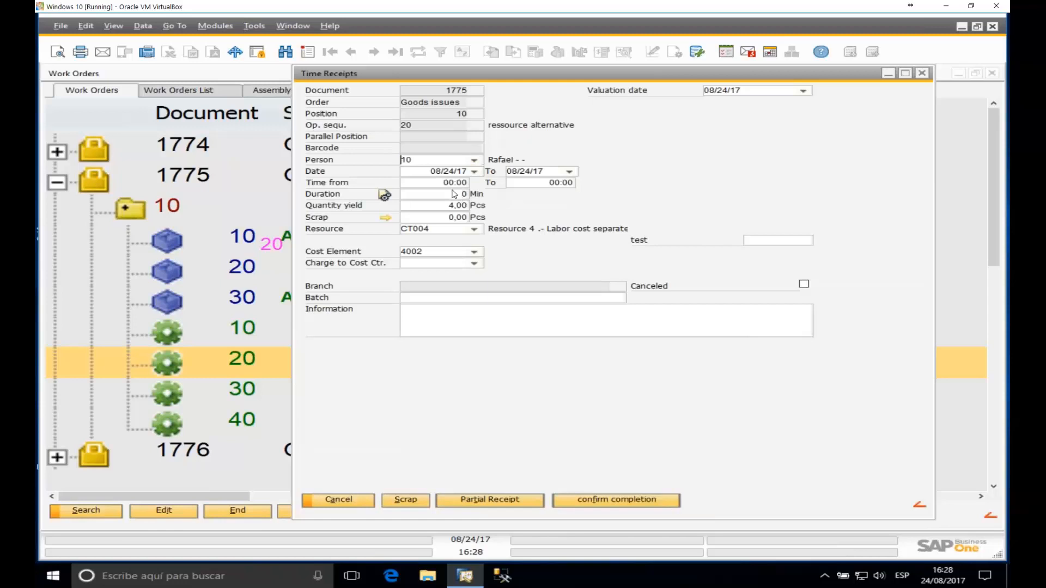
pyautogui.click(452, 193)
pyautogui.write('10')
pyautogui.press('Tab')
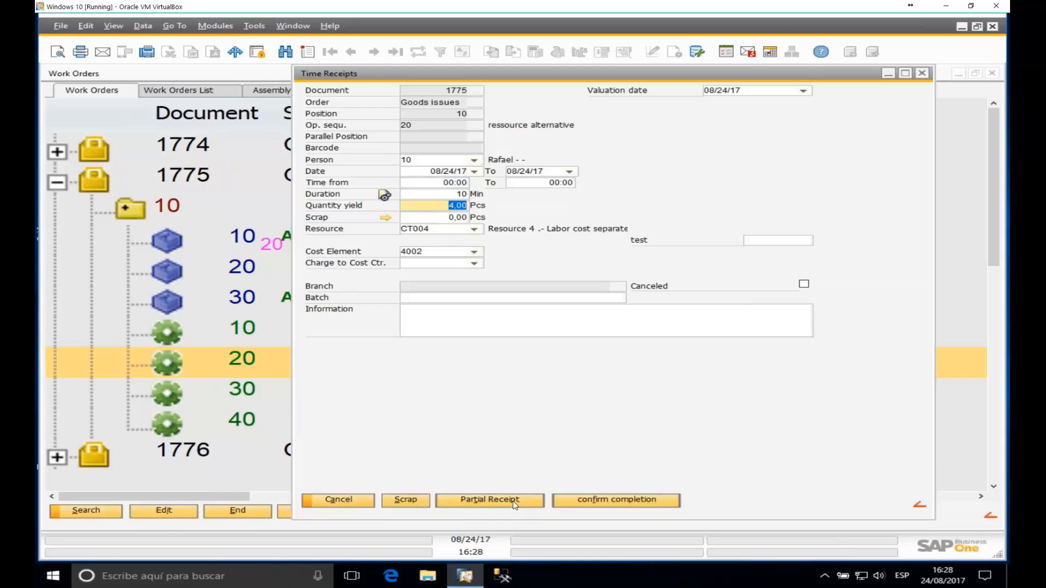
pyautogui.click(489, 501)
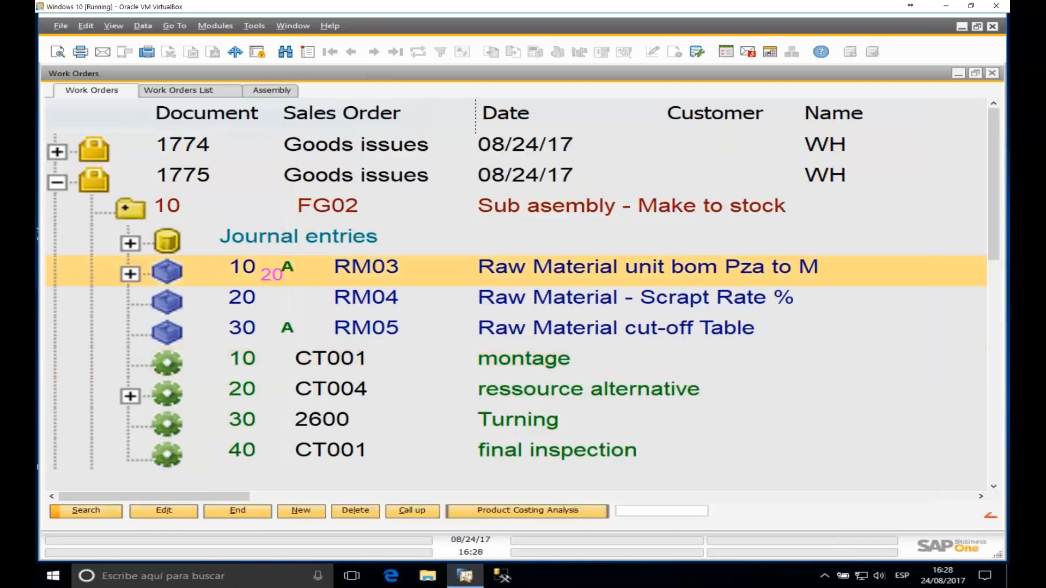
# Step: Expand RM03, open goods issue 1617 to inspect it, then close it and collapse RM03
pyautogui.click(130, 274)
pyautogui.click(284, 299)
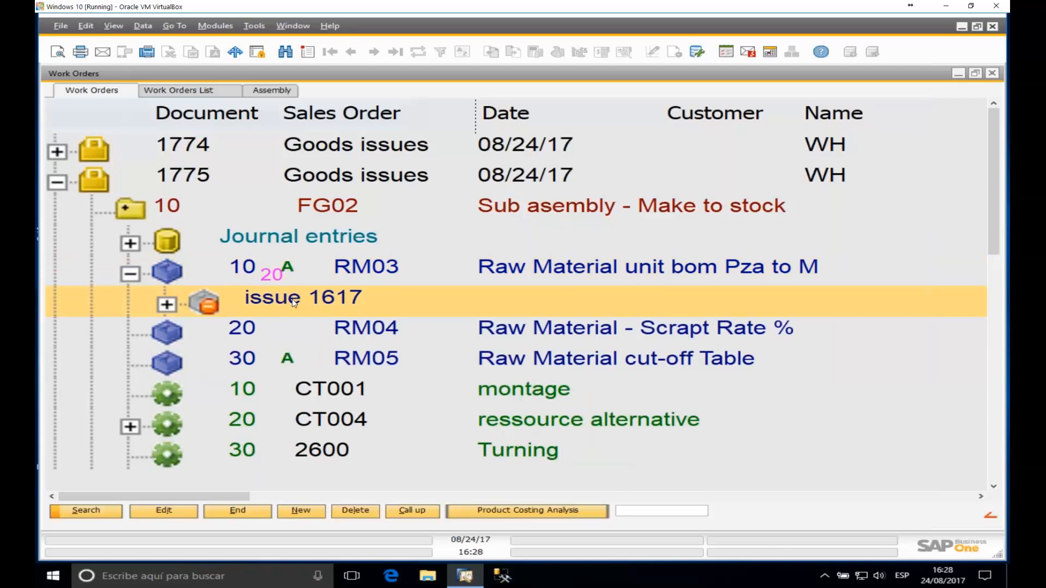
pyautogui.doubleClick(294, 302)
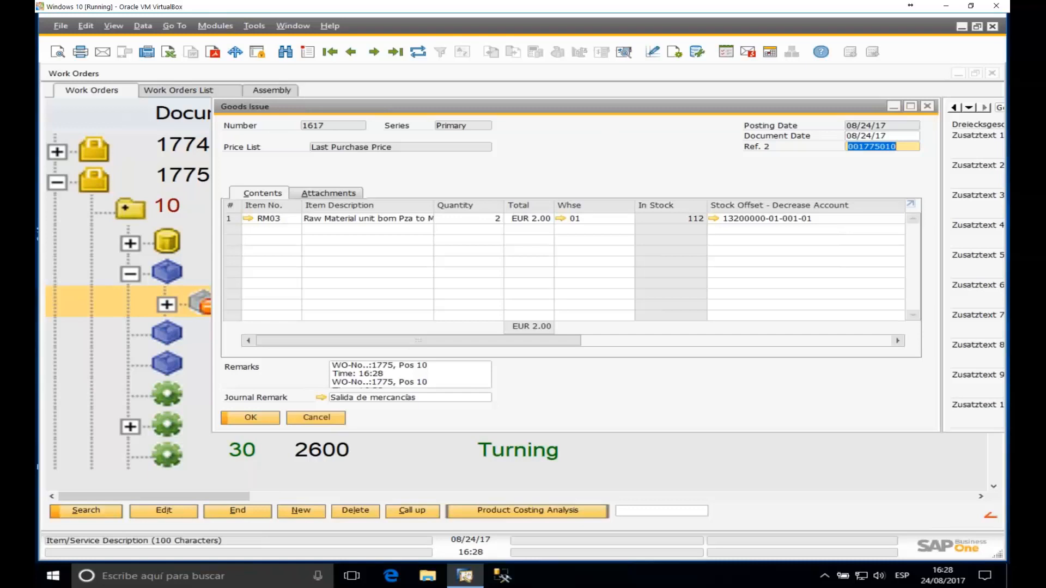
pyautogui.click(927, 106)
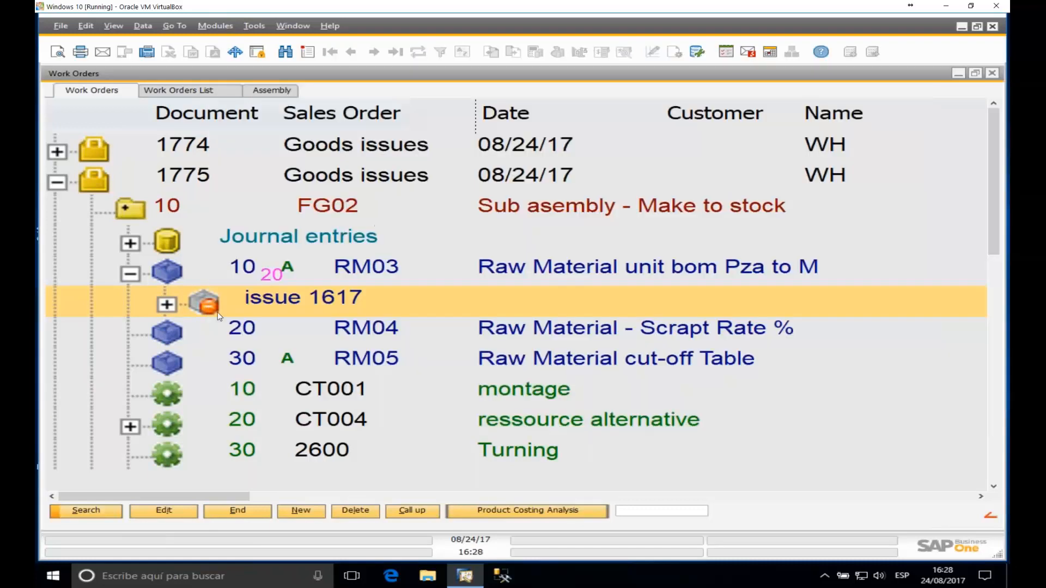
pyautogui.click(124, 275)
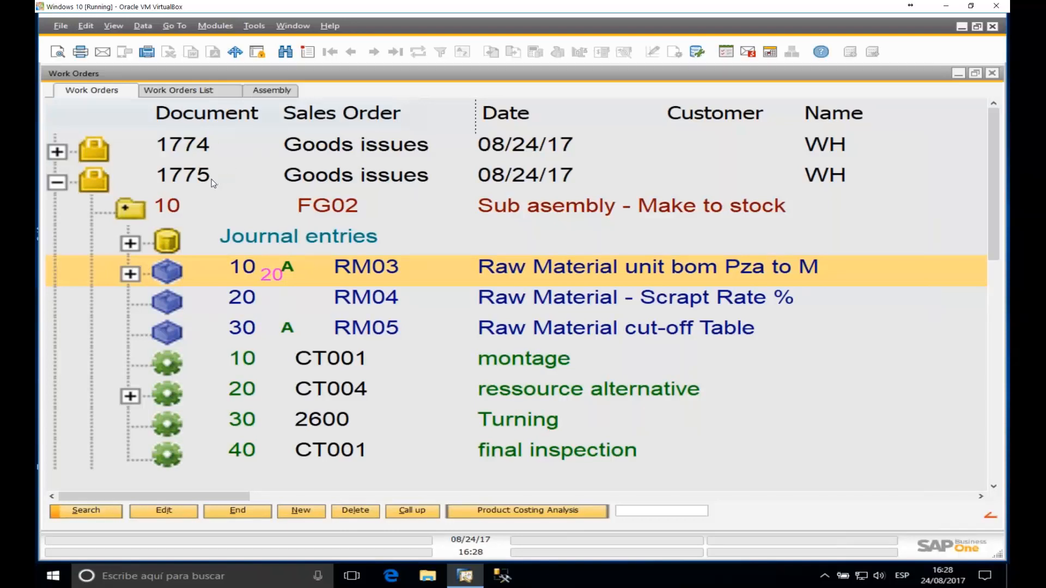
# Step: Open the Work order document for order 1775 from the tree
pyautogui.click(194, 178)
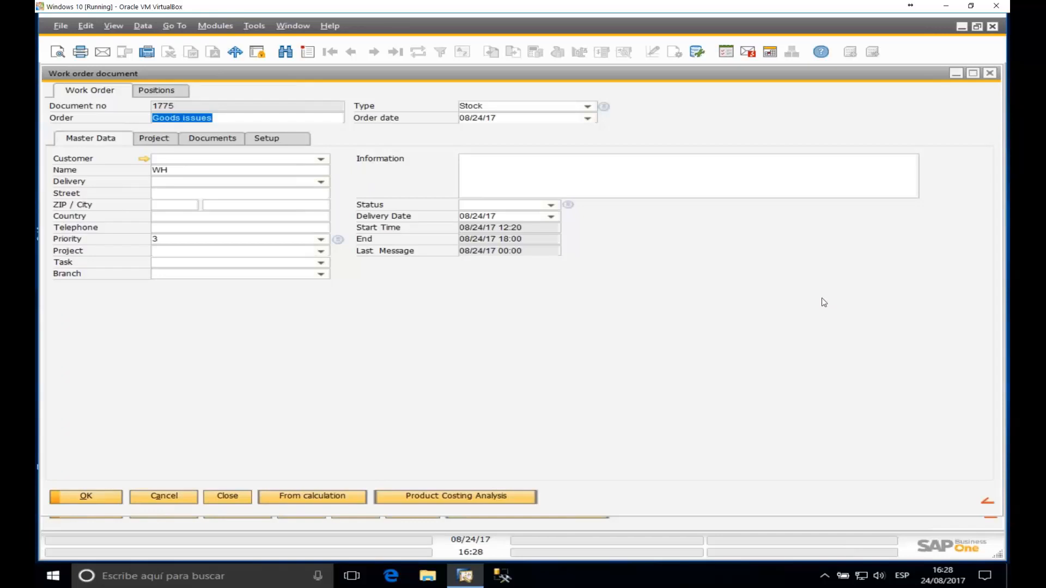
pyautogui.click(991, 76)
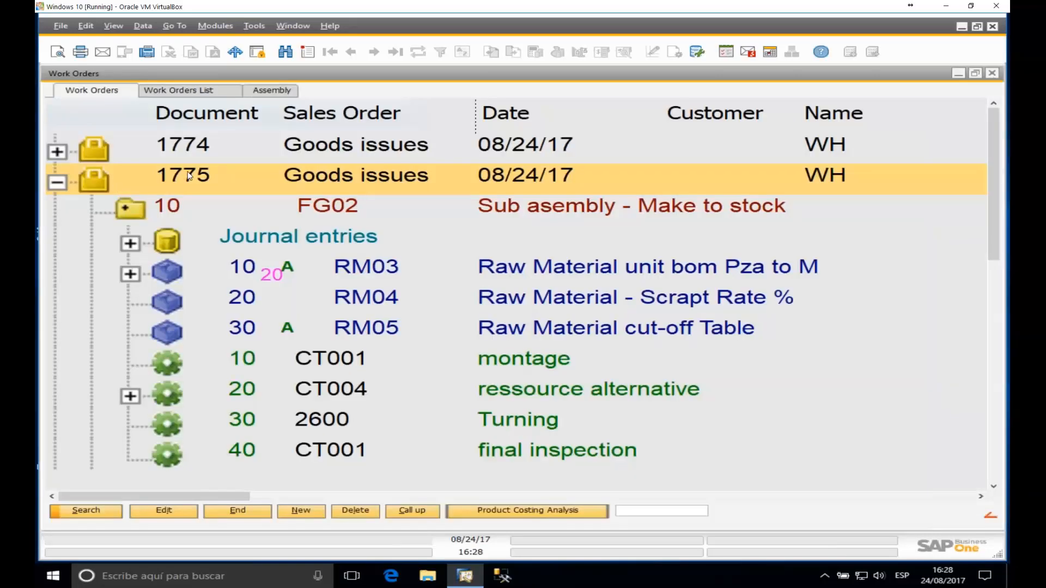
pyautogui.doubleClick(363, 182)
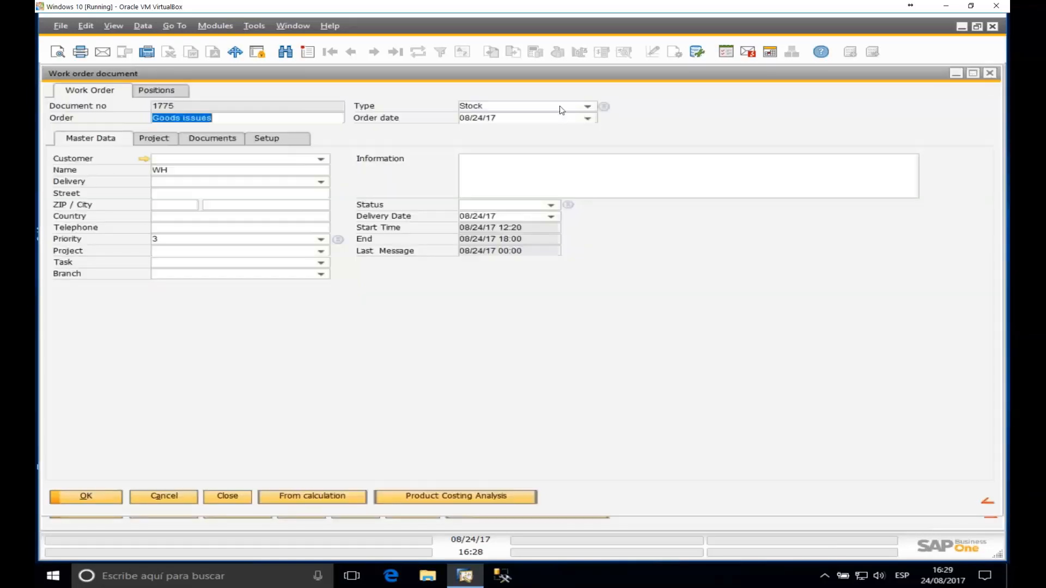
# Step: Open the Maint production type and review its automatic material posting options
pyautogui.click(605, 106)
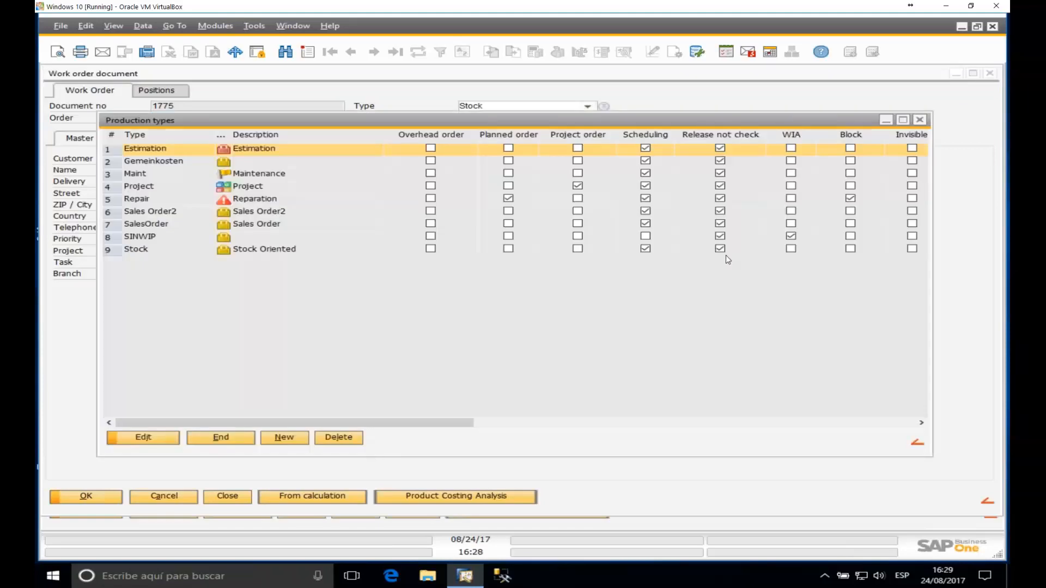
pyautogui.click(161, 177)
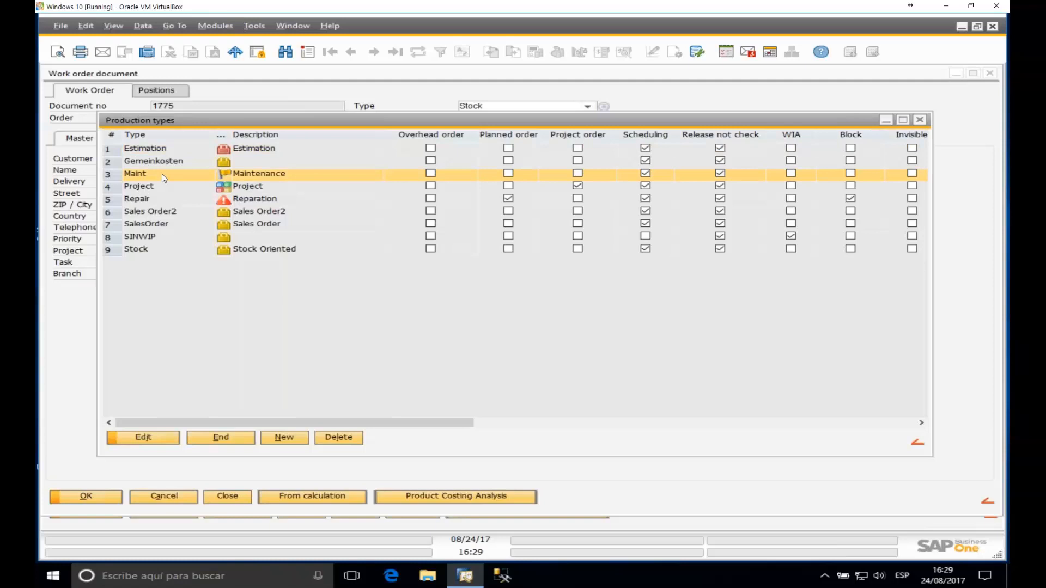
pyautogui.doubleClick(162, 179)
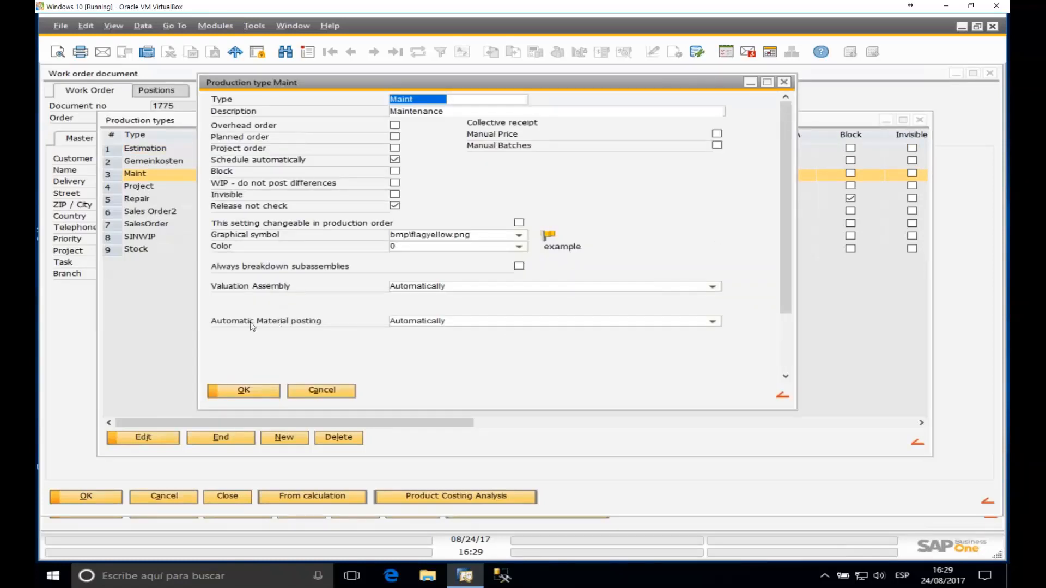
pyautogui.click(477, 322)
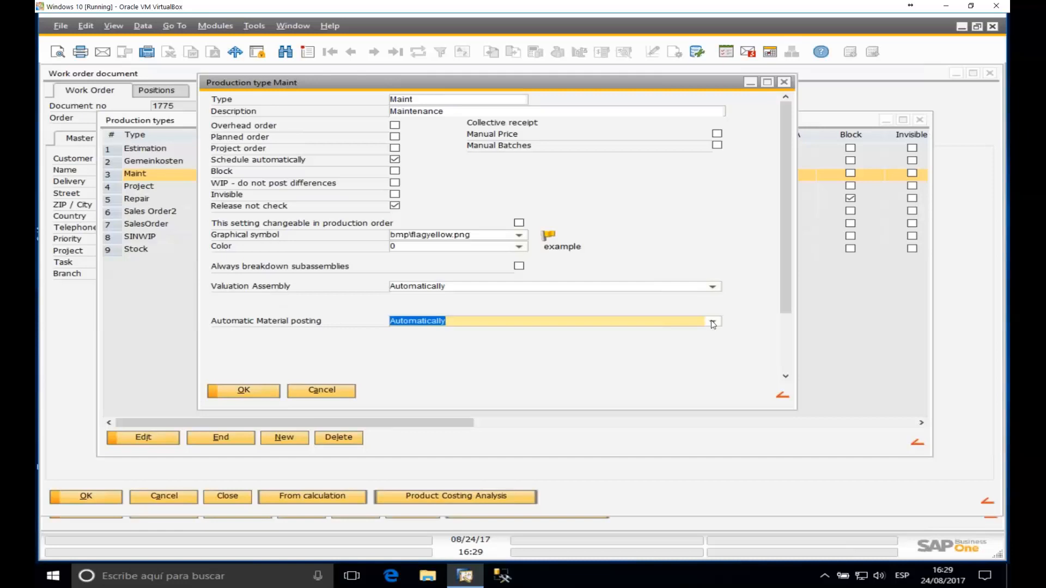
pyautogui.click(713, 321)
pyautogui.click(452, 332)
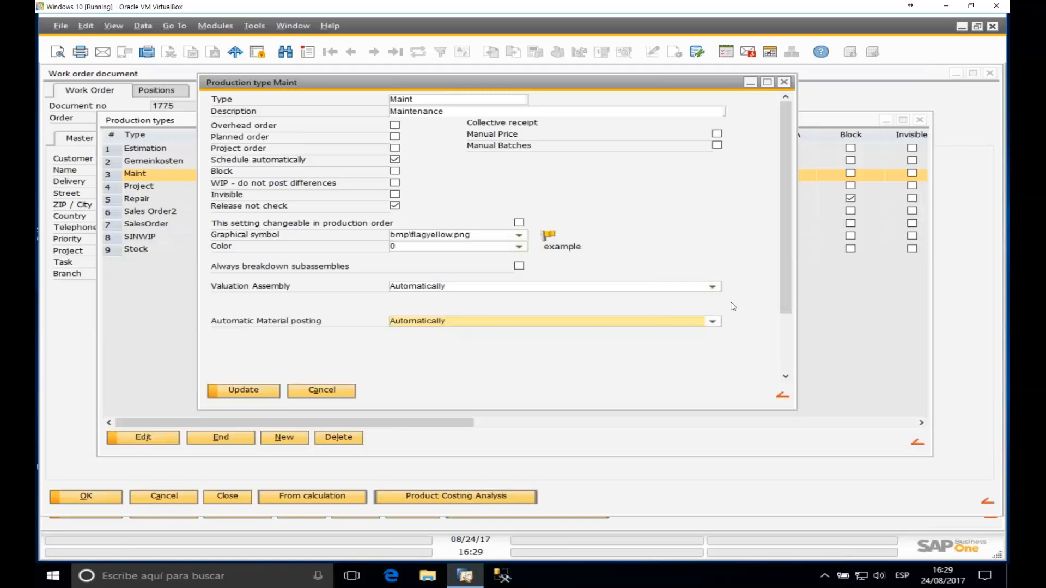
# Step: Switch Maint's material posting to Not automatically, then close the types list and work order 1775
pyautogui.click(713, 322)
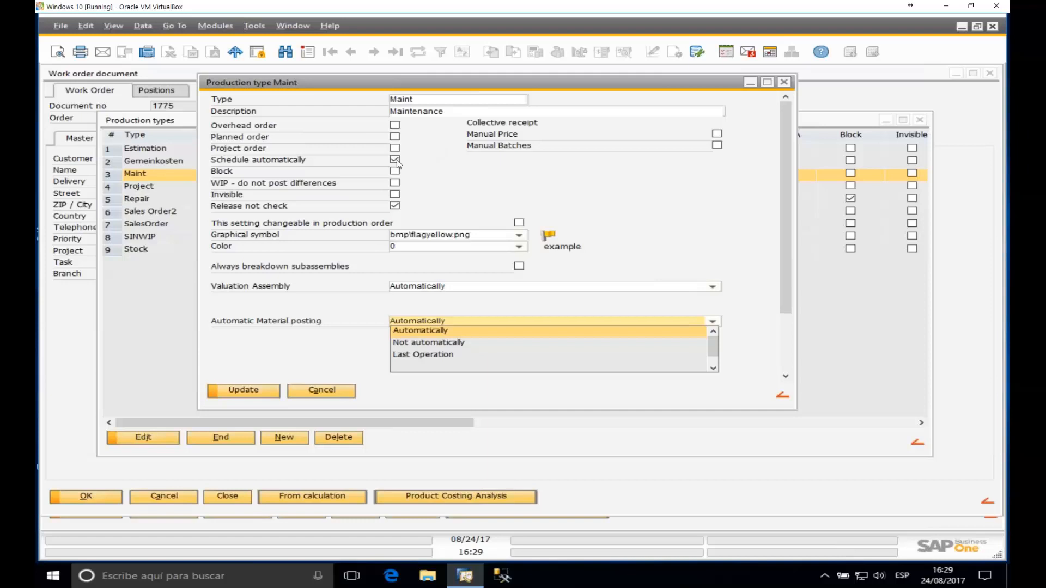
pyautogui.click(432, 344)
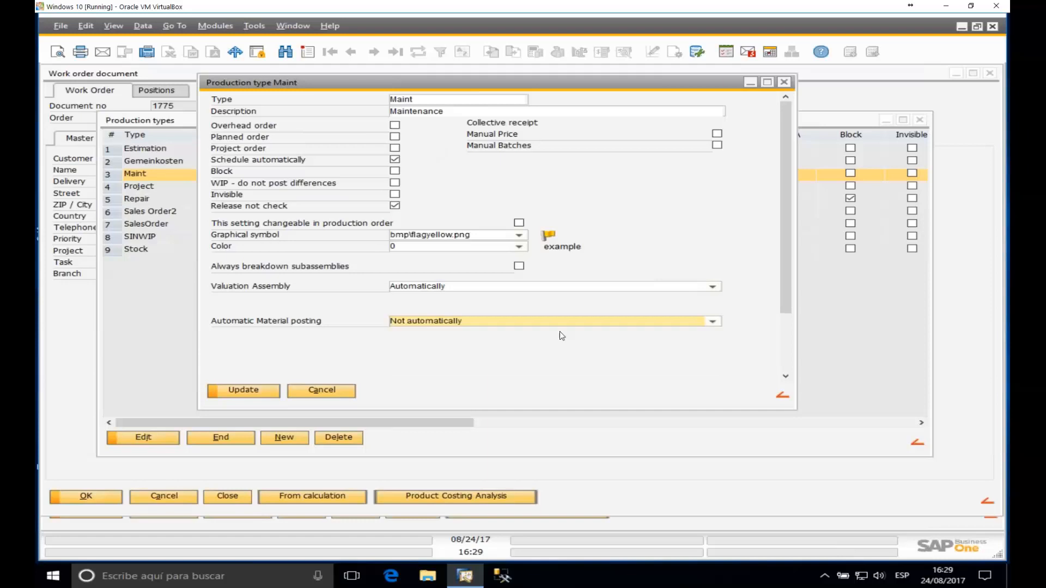
pyautogui.click(712, 321)
pyautogui.scroll(-1, 474, 354)
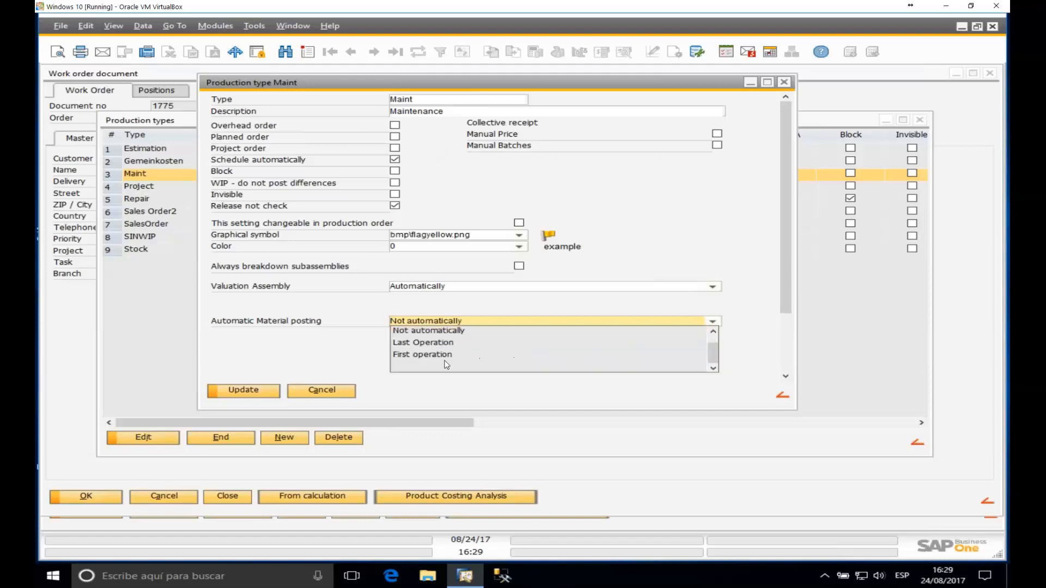
pyautogui.scroll(1, 442, 359)
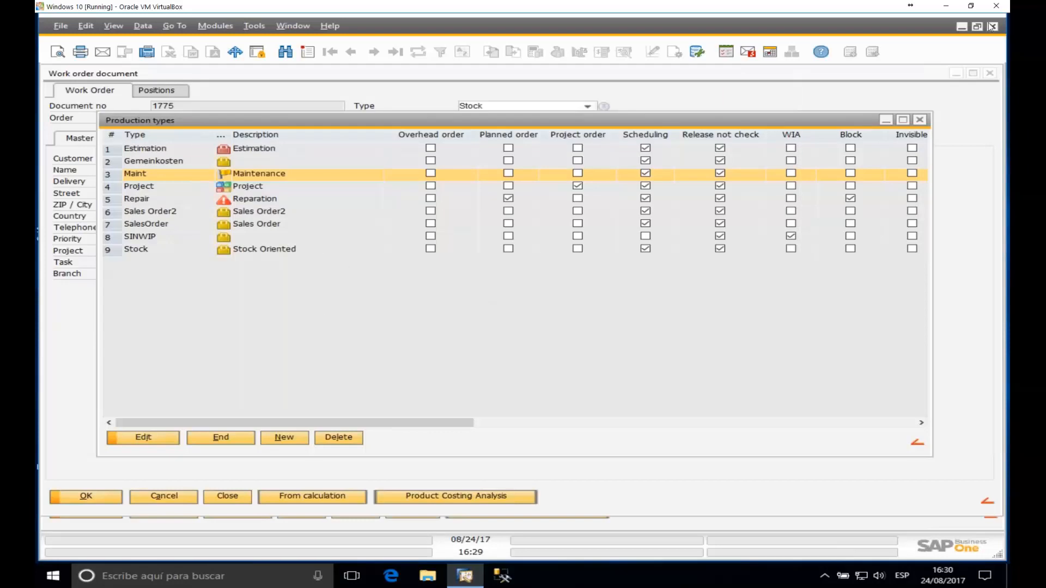
pyautogui.click(919, 120)
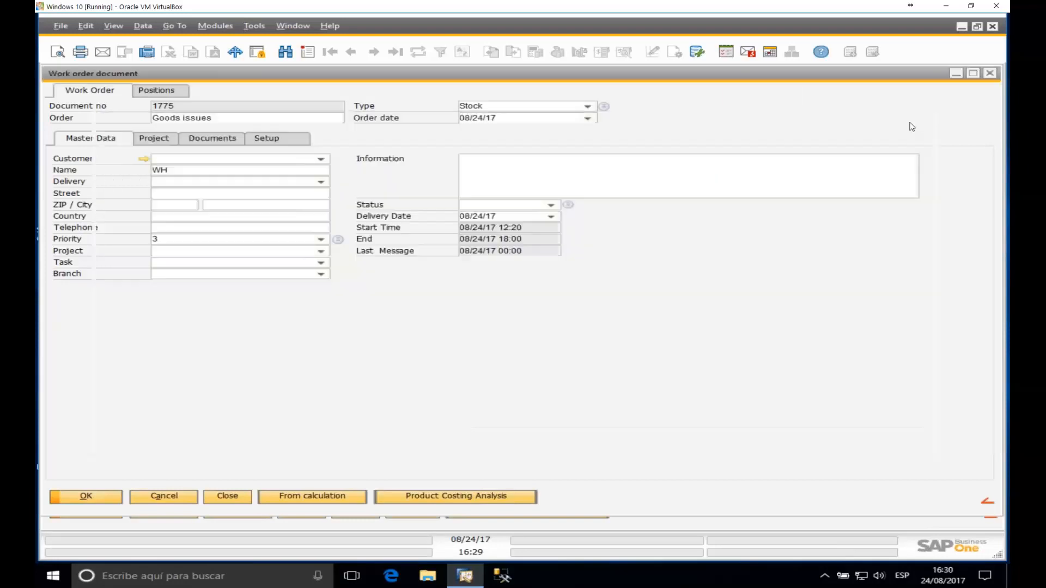
pyautogui.click(995, 75)
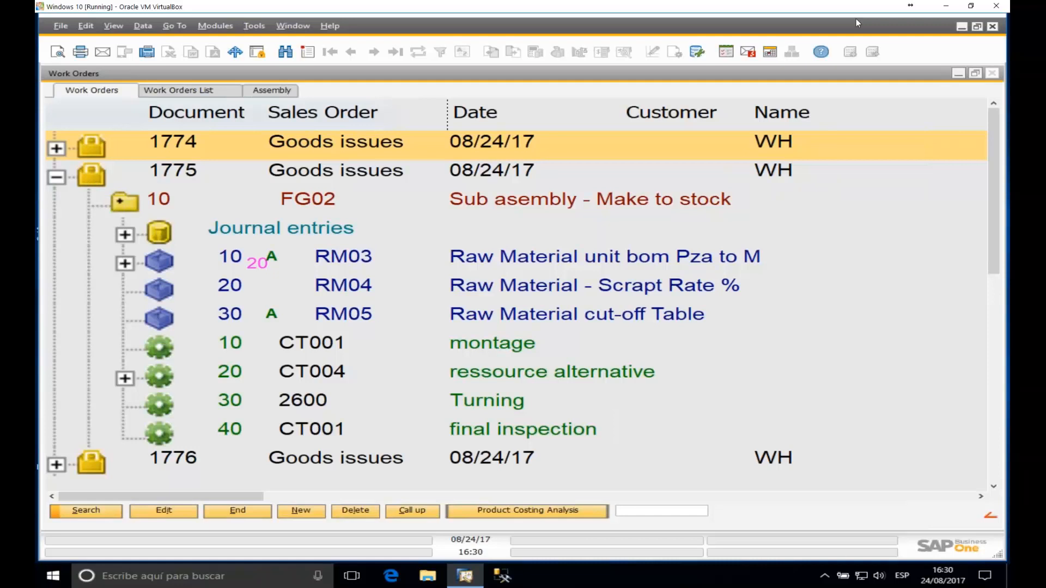
# Step: In the Configuration wizard's production settings, choose Work Order Backflushing Booking for material posting, update, and minimize the wizard
pyautogui.click(959, 73)
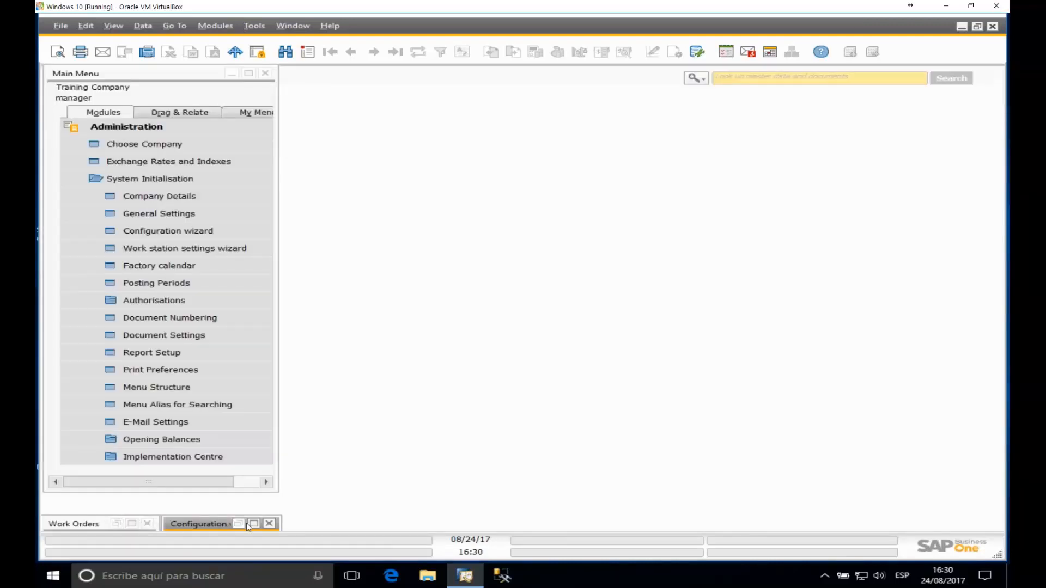
pyautogui.click(254, 523)
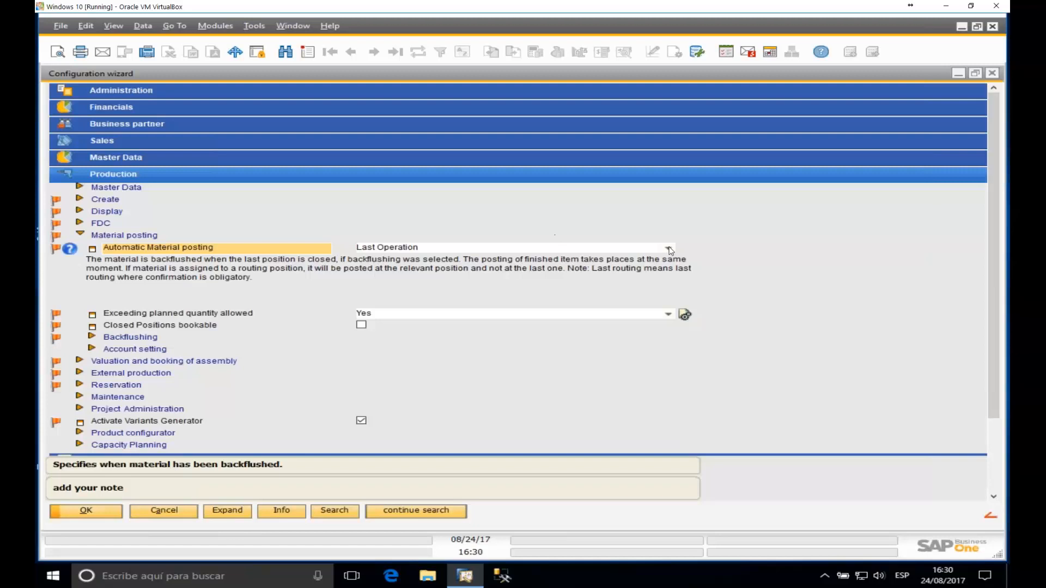
pyautogui.click(669, 248)
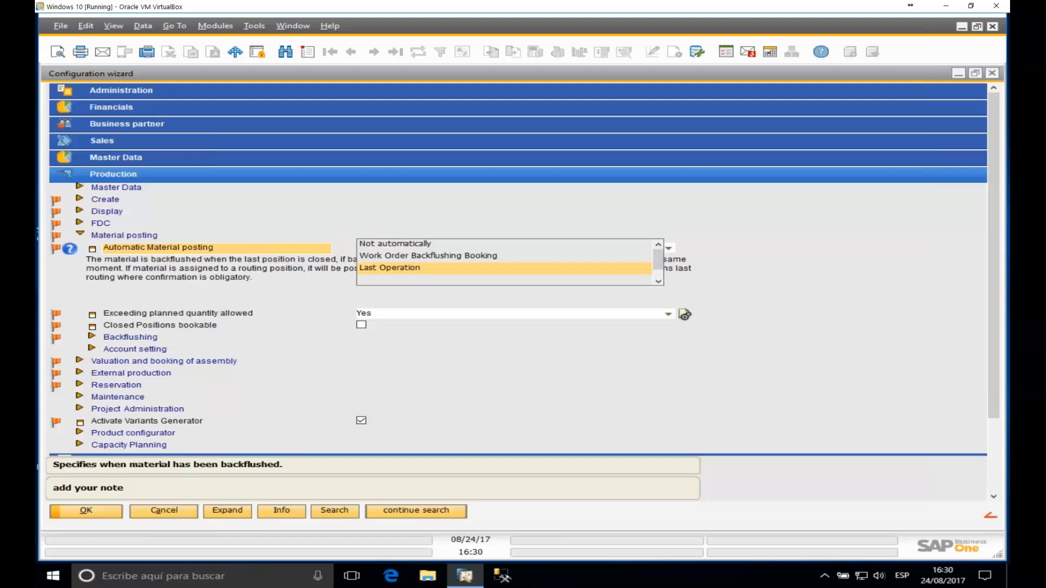
pyautogui.click(434, 256)
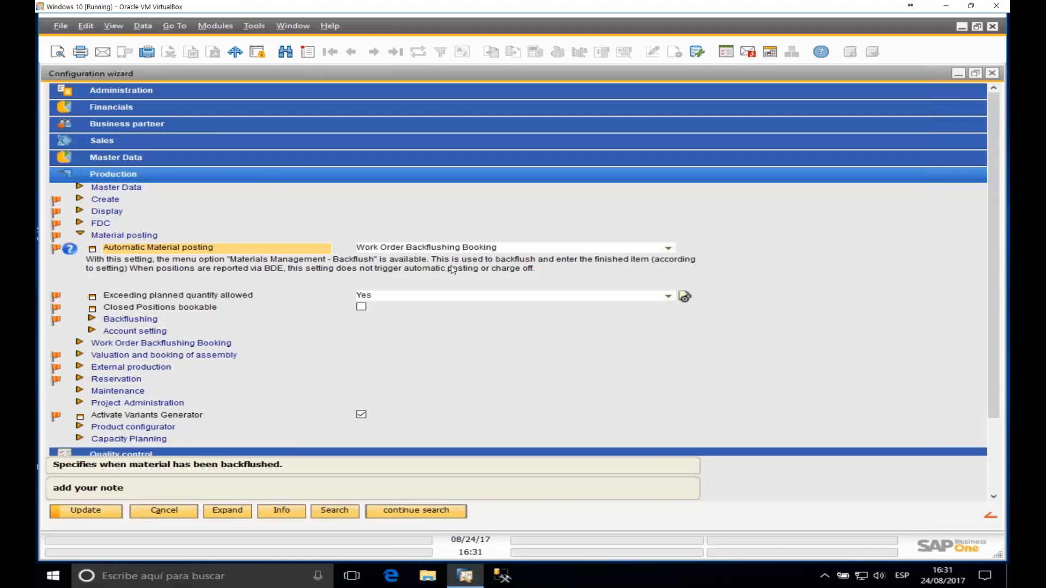
pyautogui.click(108, 510)
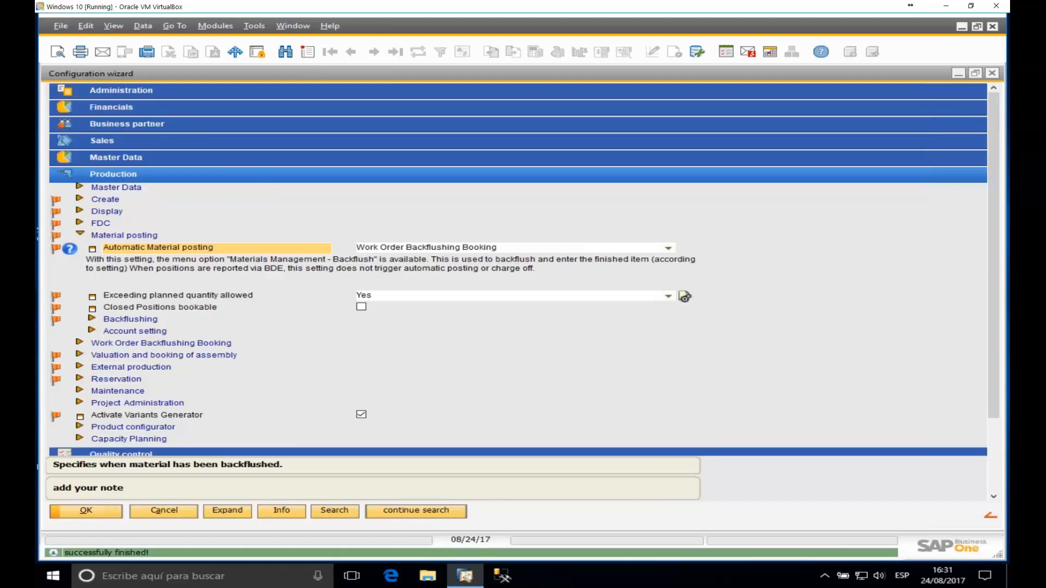
pyautogui.click(958, 74)
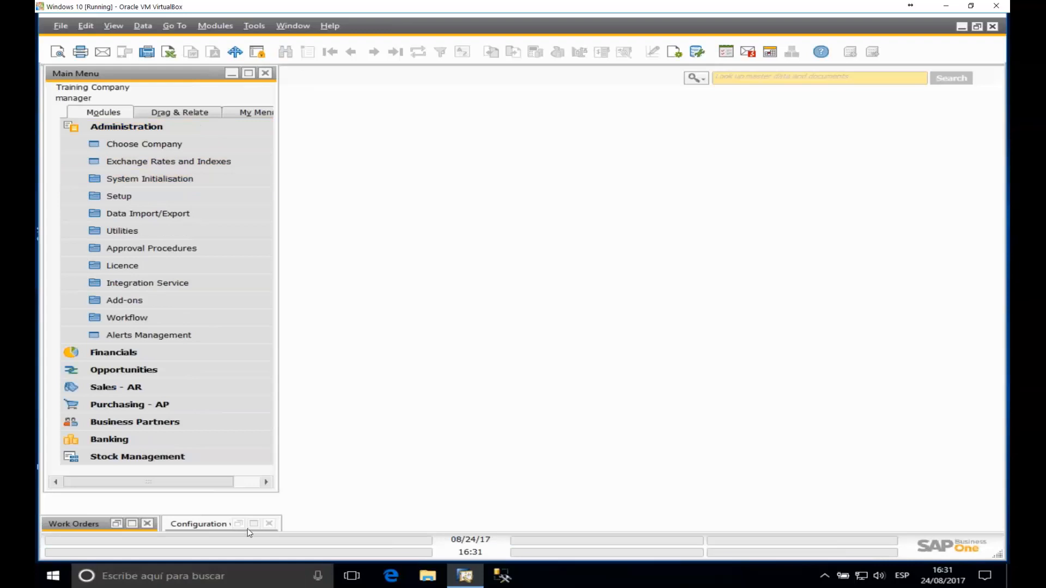
# Step: Expand work order 1776 and show position 10 FG02's materials and operations
pyautogui.click(132, 524)
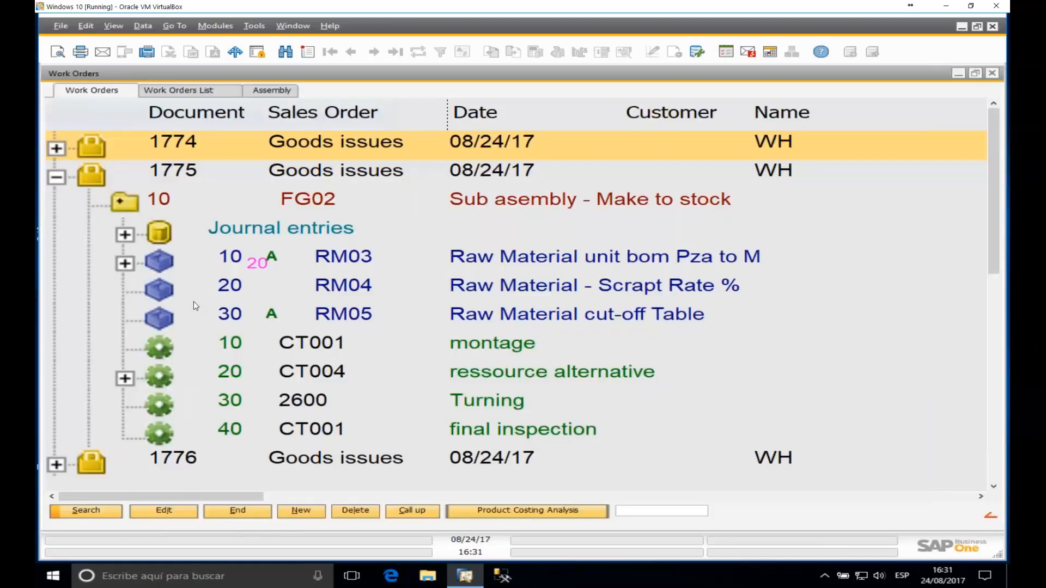
pyautogui.click(57, 177)
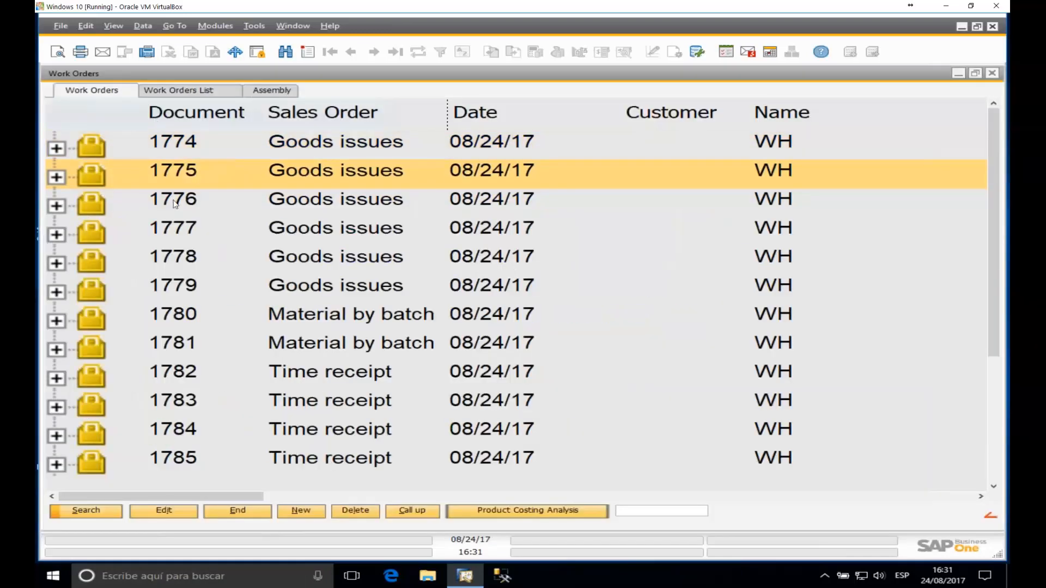
pyautogui.click(162, 210)
pyautogui.click(57, 206)
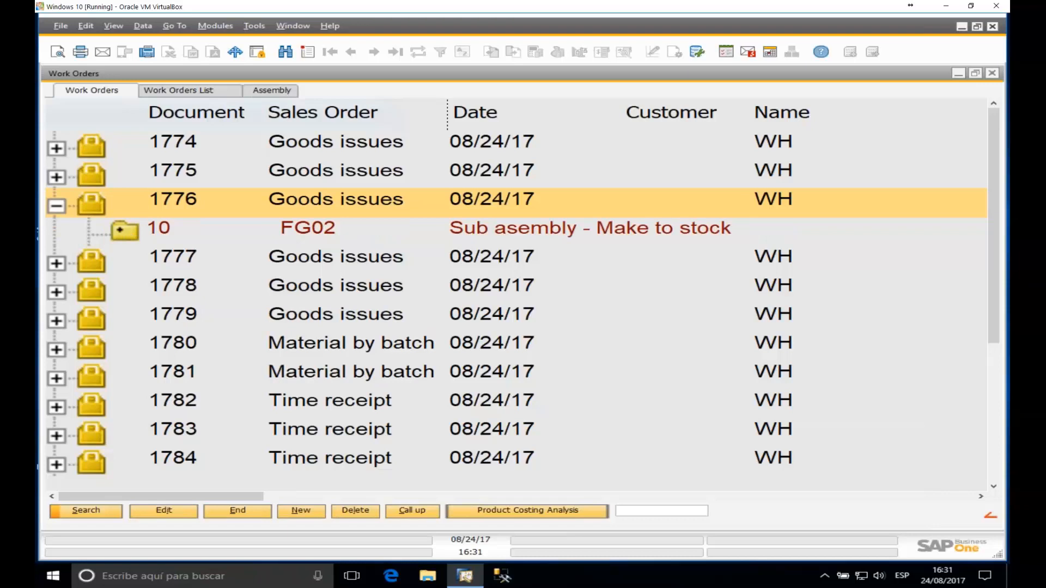
pyautogui.click(145, 243)
pyautogui.doubleClick(130, 234)
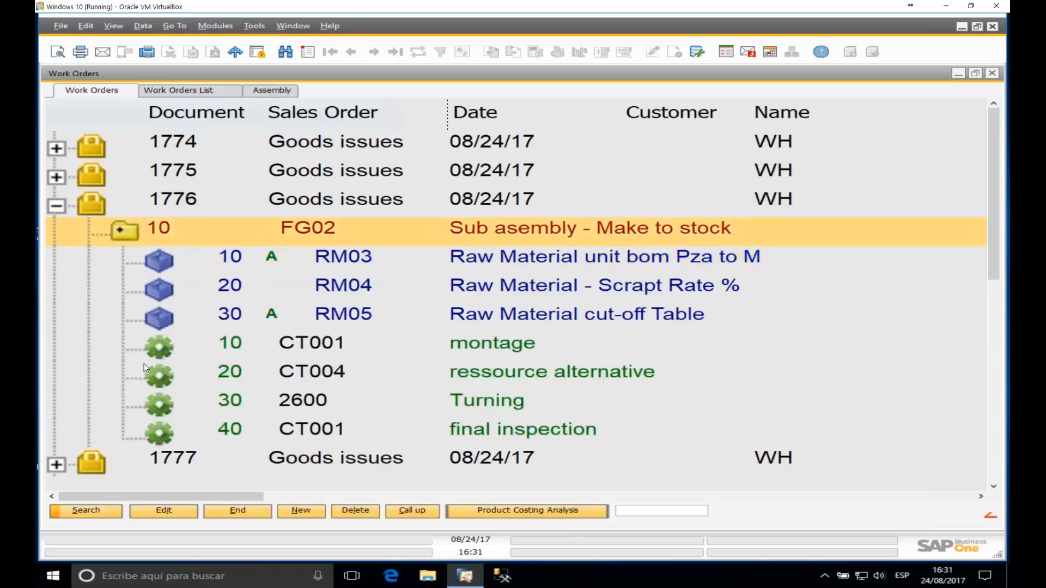
# Step: Post a partial time receipt for operation 40 final inspection: person 10, duration 1, yield 1
pyautogui.rightClick(303, 430)
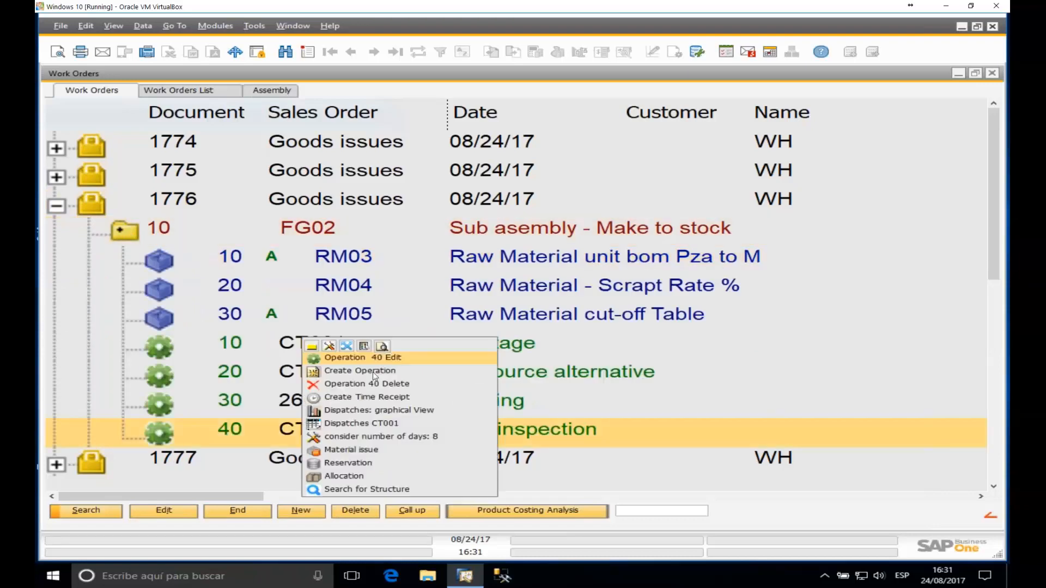
pyautogui.click(355, 398)
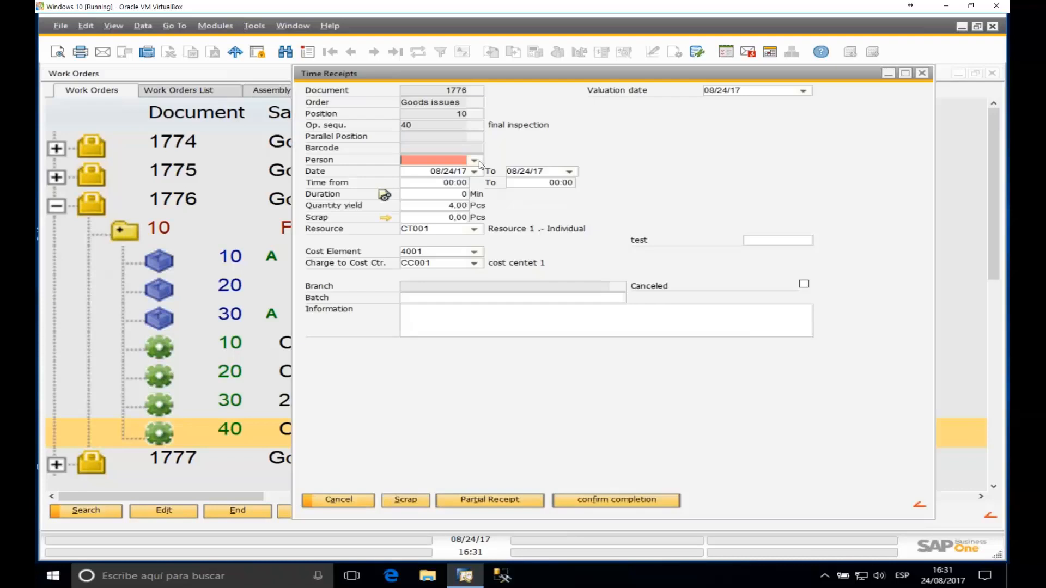
pyautogui.click(475, 160)
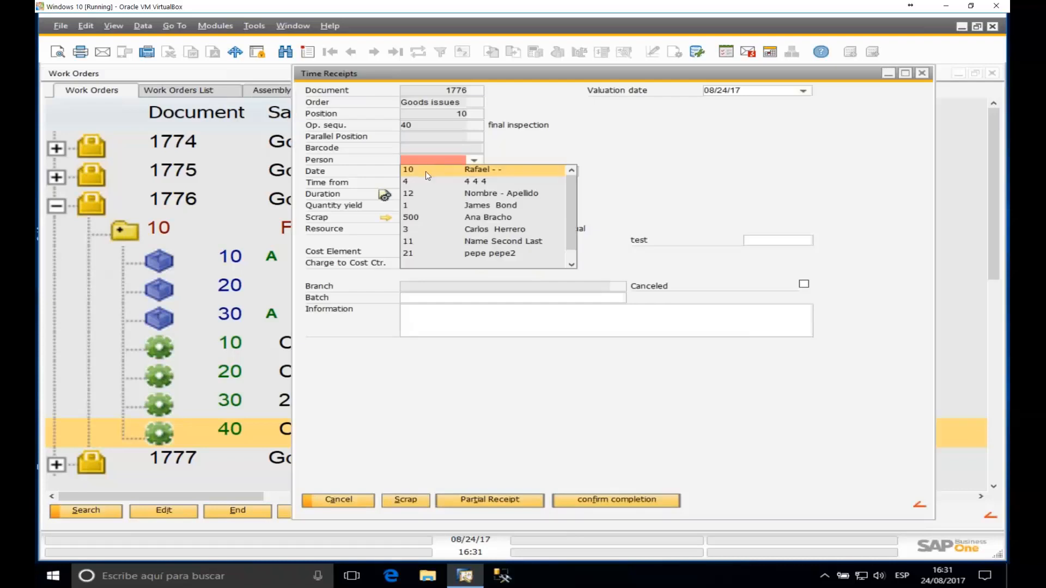
pyautogui.click(426, 171)
pyautogui.write('1')
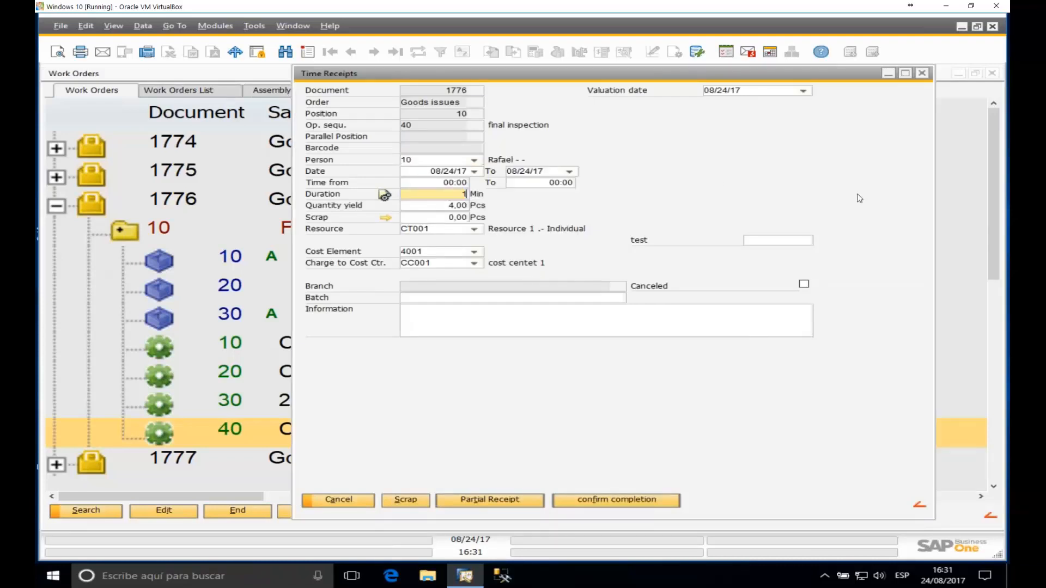
pyautogui.press('Tab')
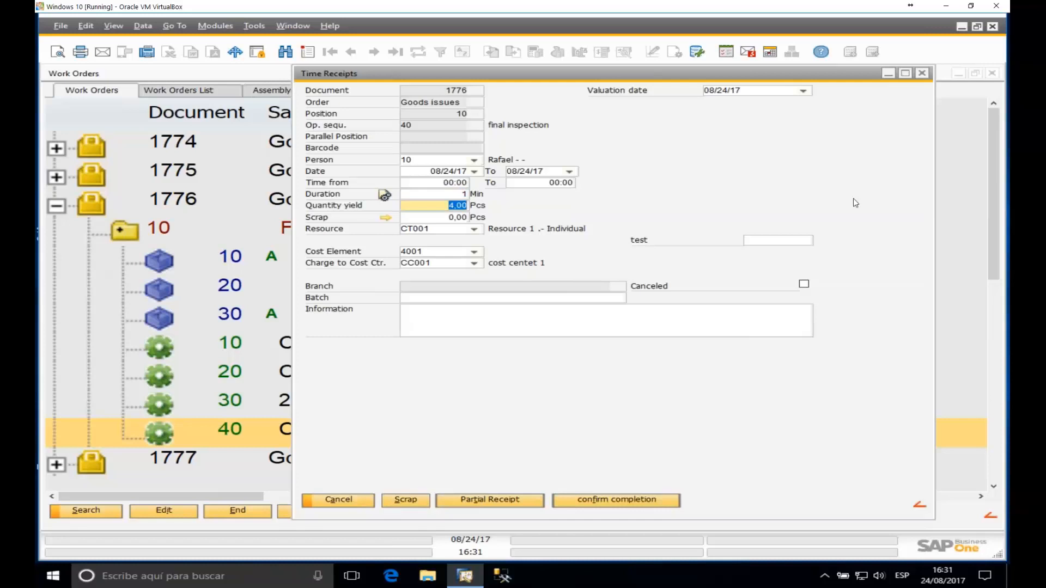
pyautogui.write('1')
pyautogui.click(534, 502)
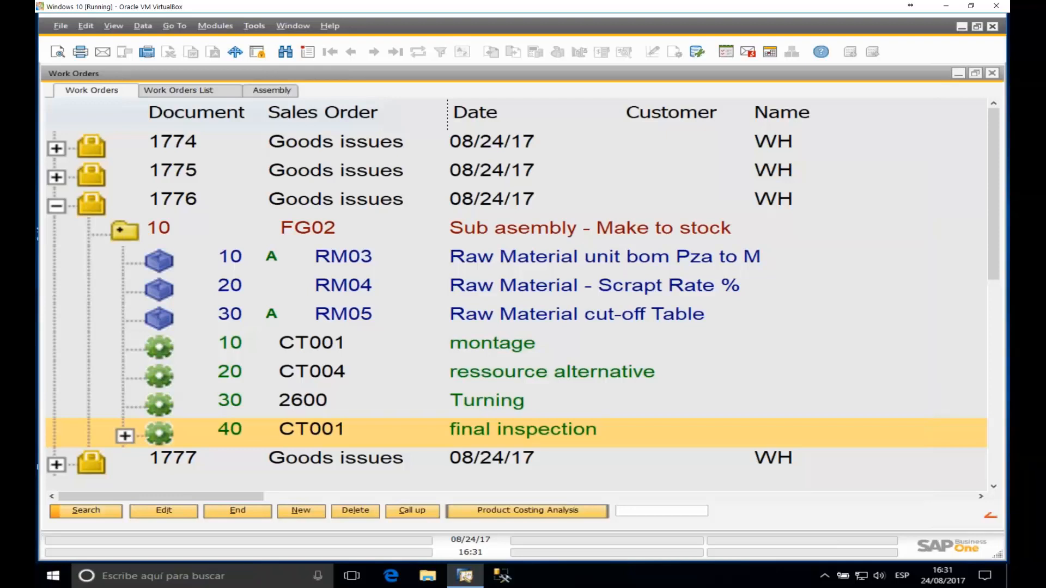
# Step: Open Work Order Backflushing Booking from Production > Factory data capture in the Main Menu
pyautogui.moveTo(254, 70); pyautogui.dragTo(434, 72)
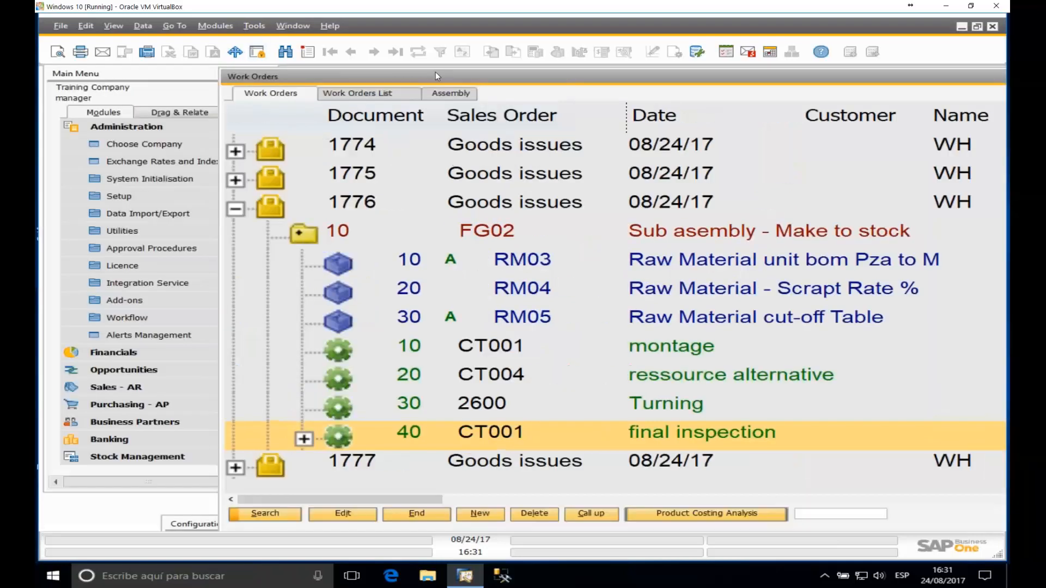
pyautogui.click(143, 127)
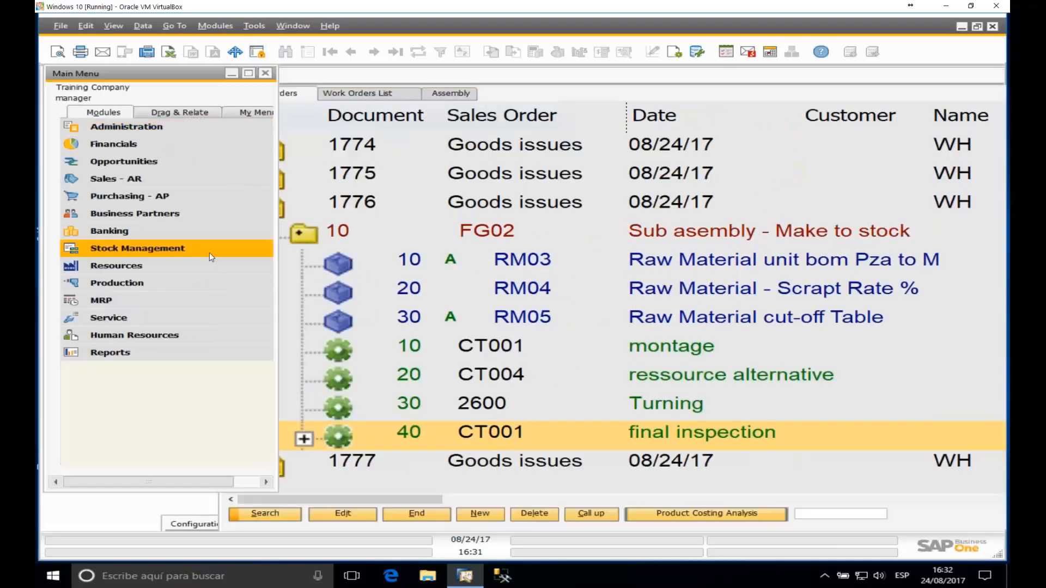
pyautogui.click(149, 284)
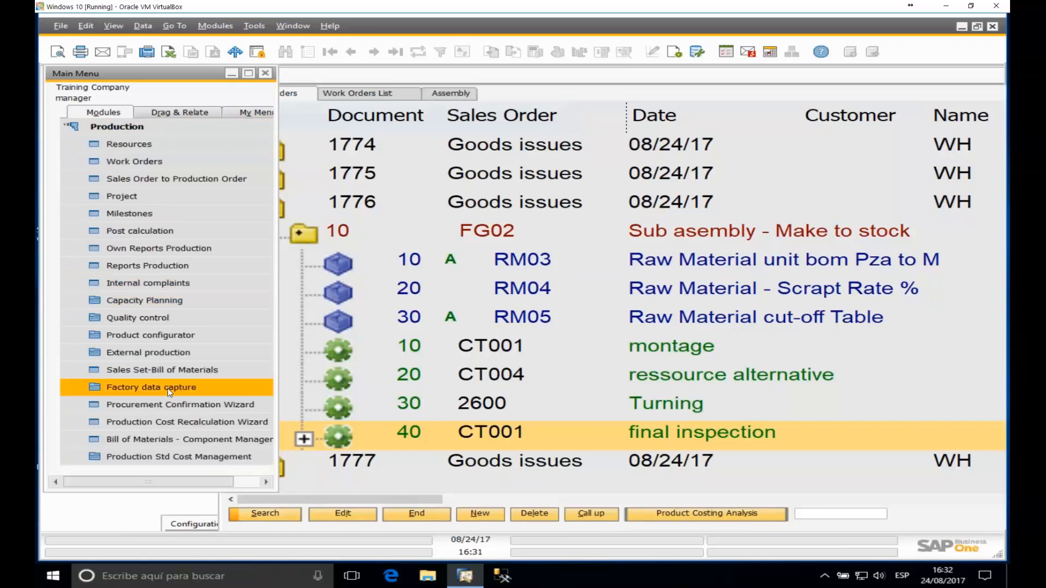
pyautogui.scroll(-2, 147, 334)
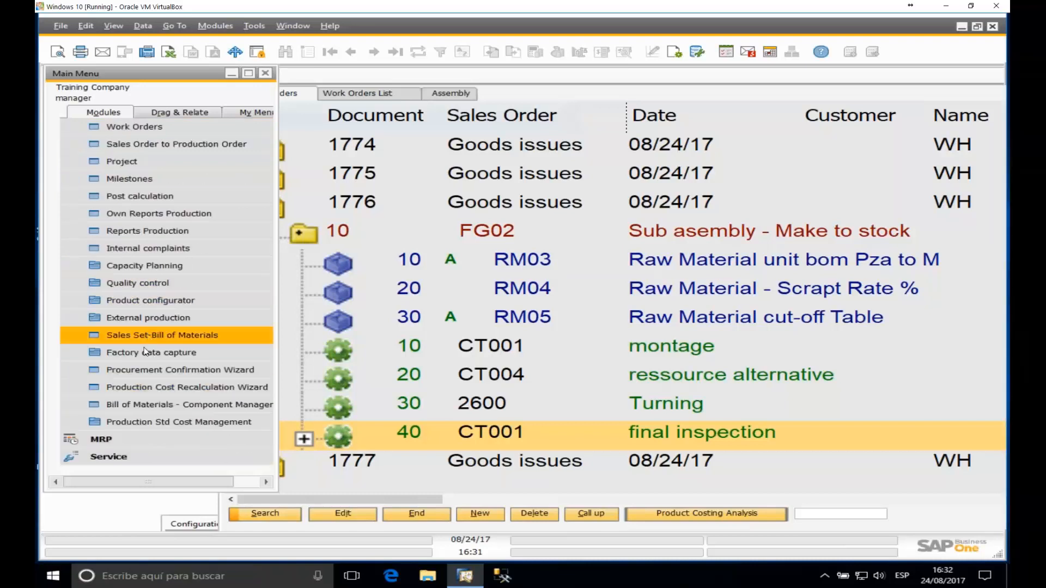
pyautogui.click(150, 354)
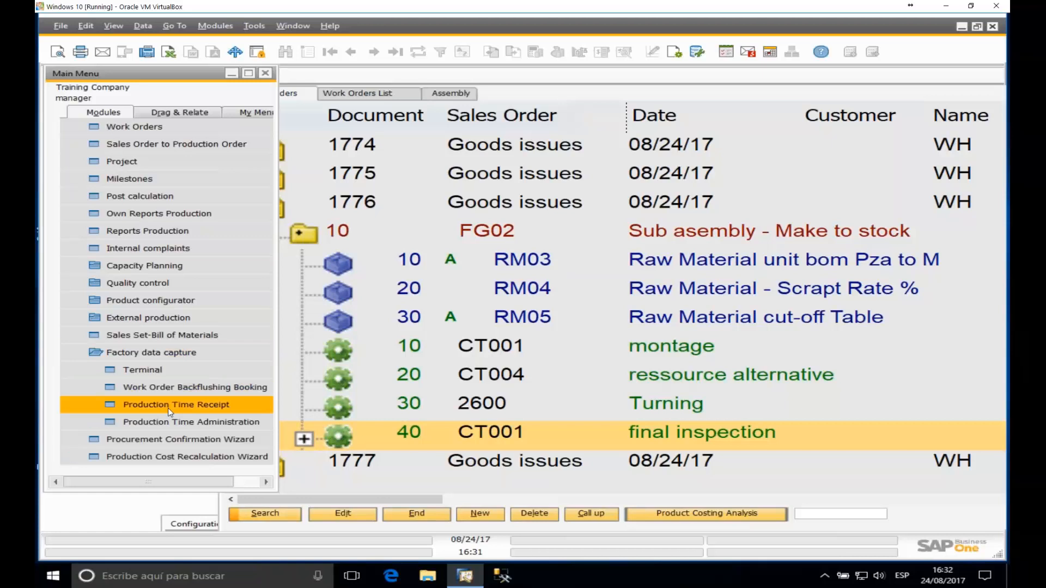
pyautogui.click(229, 386)
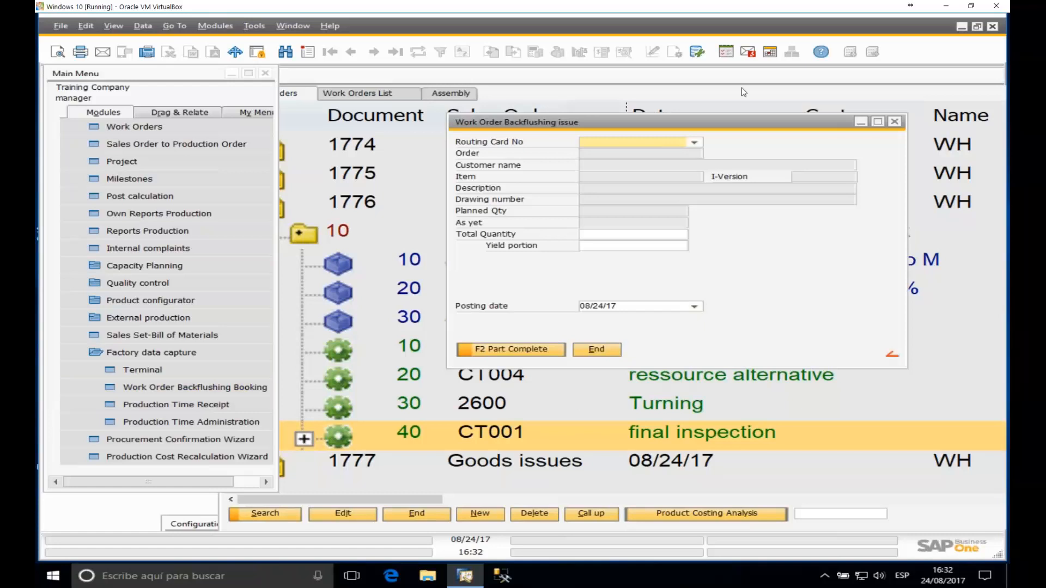
# Step: Reposition and enlarge the backflushing form, then minimize it
pyautogui.moveTo(704, 121); pyautogui.dragTo(600, 128)
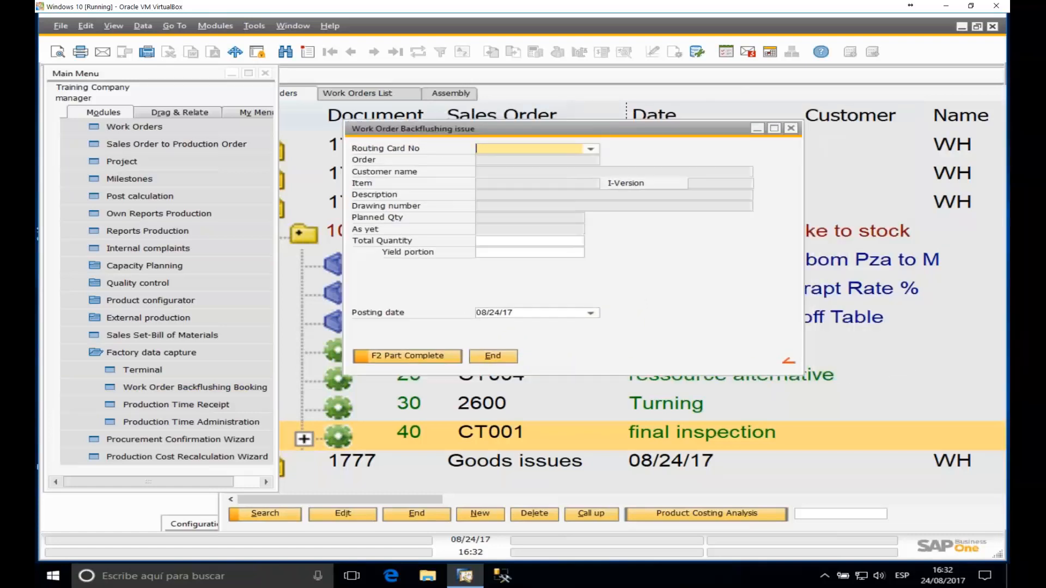
pyautogui.moveTo(802, 377); pyautogui.dragTo(860, 419)
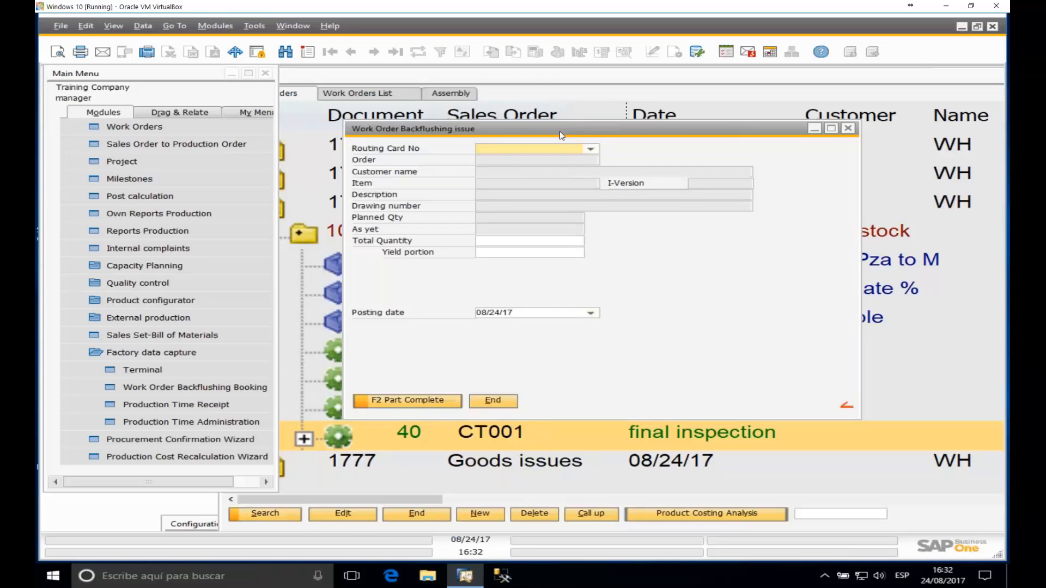
pyautogui.moveTo(562, 133); pyautogui.dragTo(572, 177)
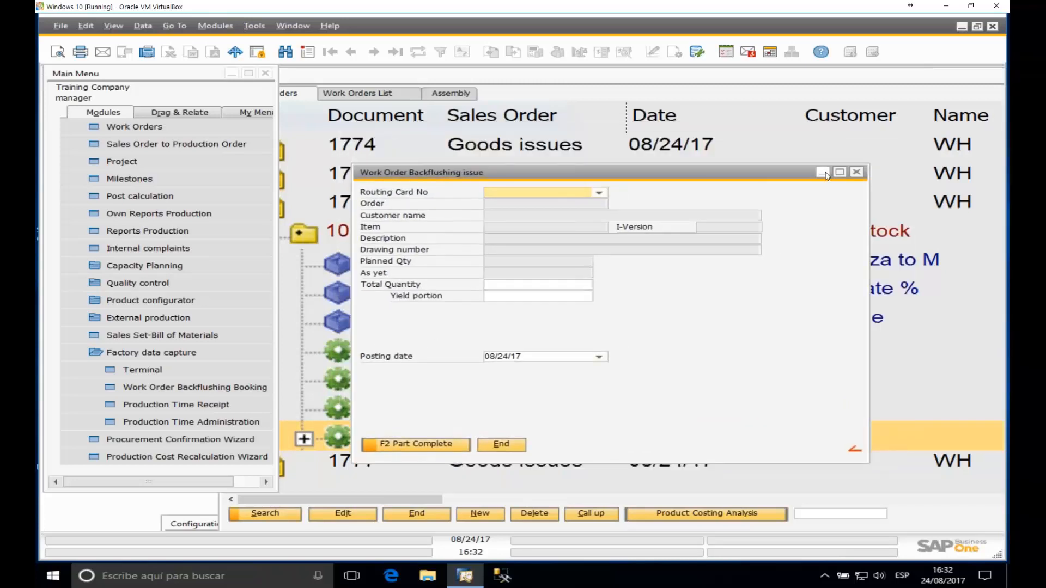
pyautogui.click(823, 172)
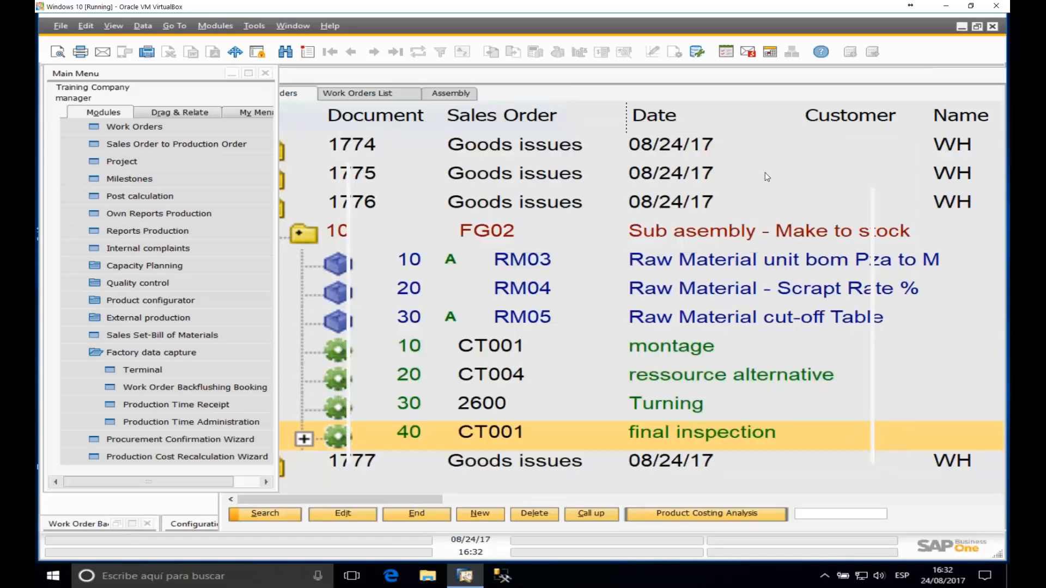
# Step: Open position 10 FG02 of work order 1776 (4,00 Pcs) and rearrange the windows
pyautogui.click(371, 203)
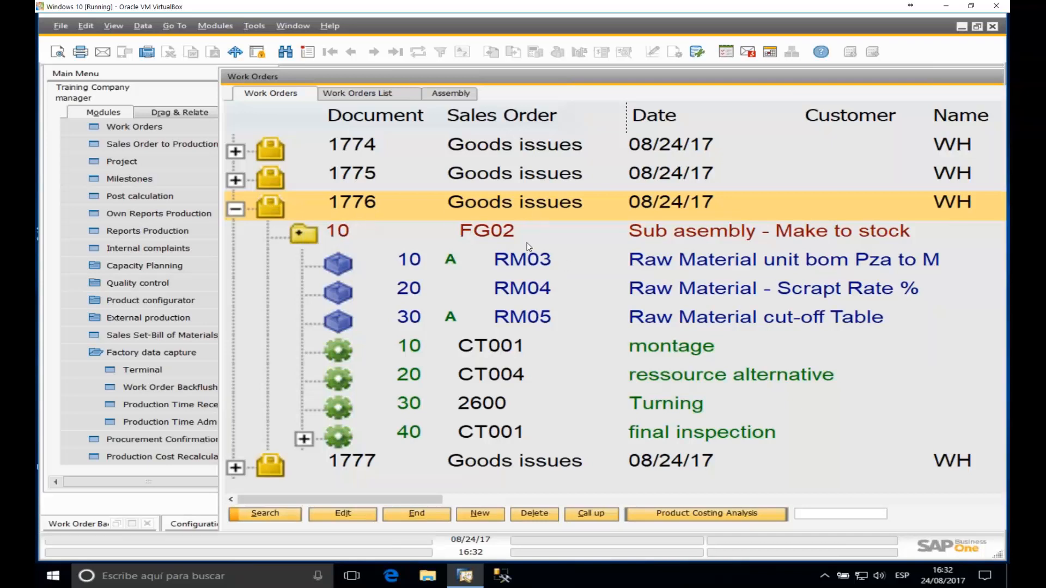
pyautogui.click(497, 235)
pyautogui.doubleClick(497, 236)
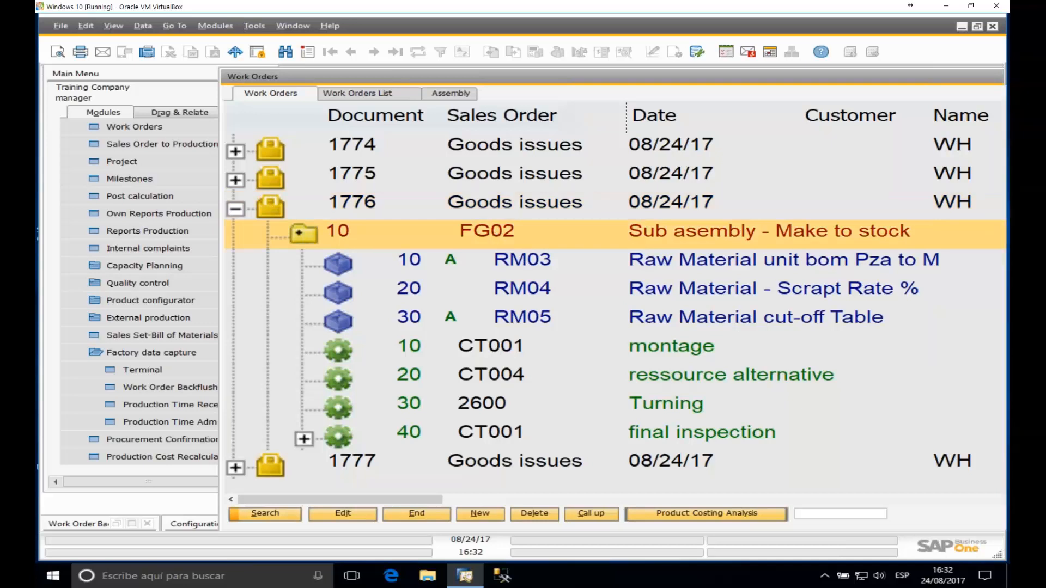
pyautogui.moveTo(338, 74); pyautogui.dragTo(623, 158)
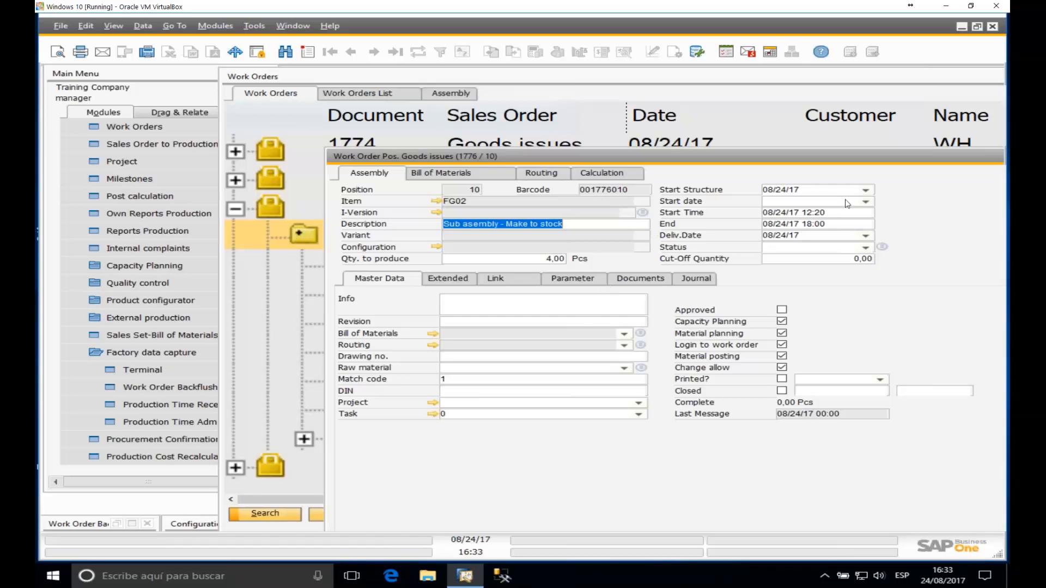
pyautogui.doubleClick(865, 155)
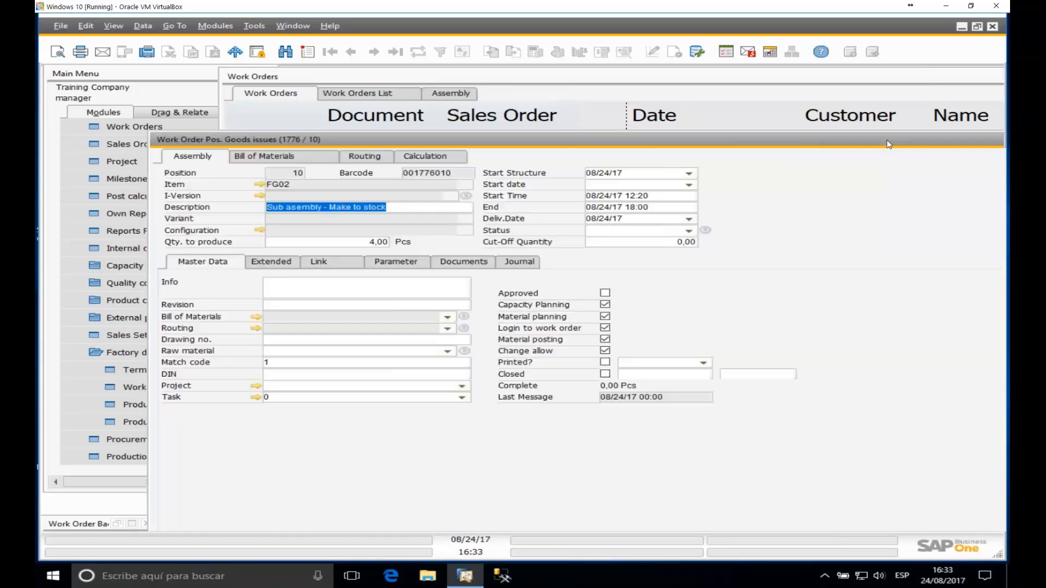
pyautogui.moveTo(887, 140); pyautogui.dragTo(718, 133)
pyautogui.click(972, 96)
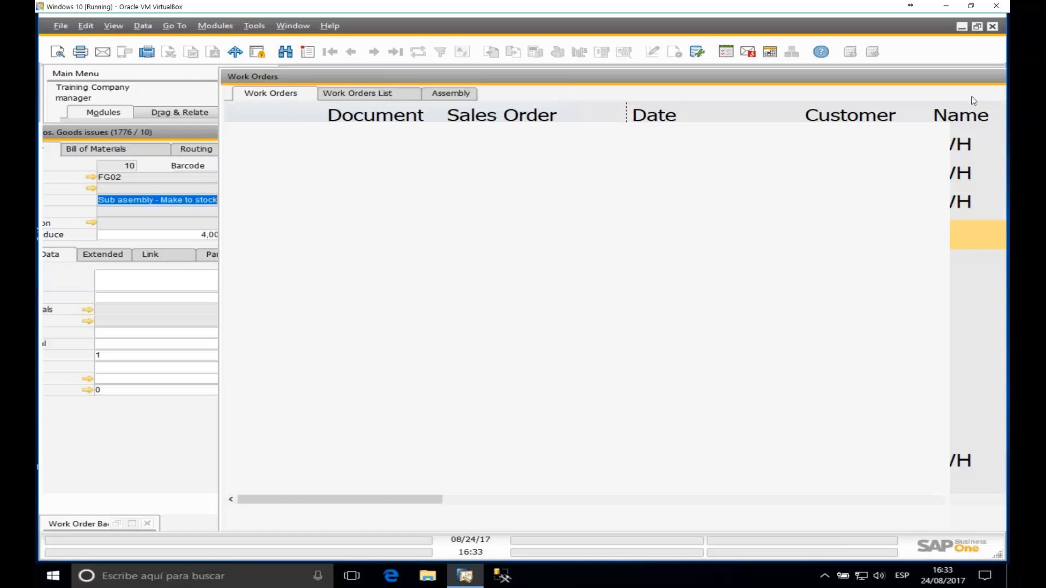
pyautogui.moveTo(981, 77); pyautogui.dragTo(871, 97)
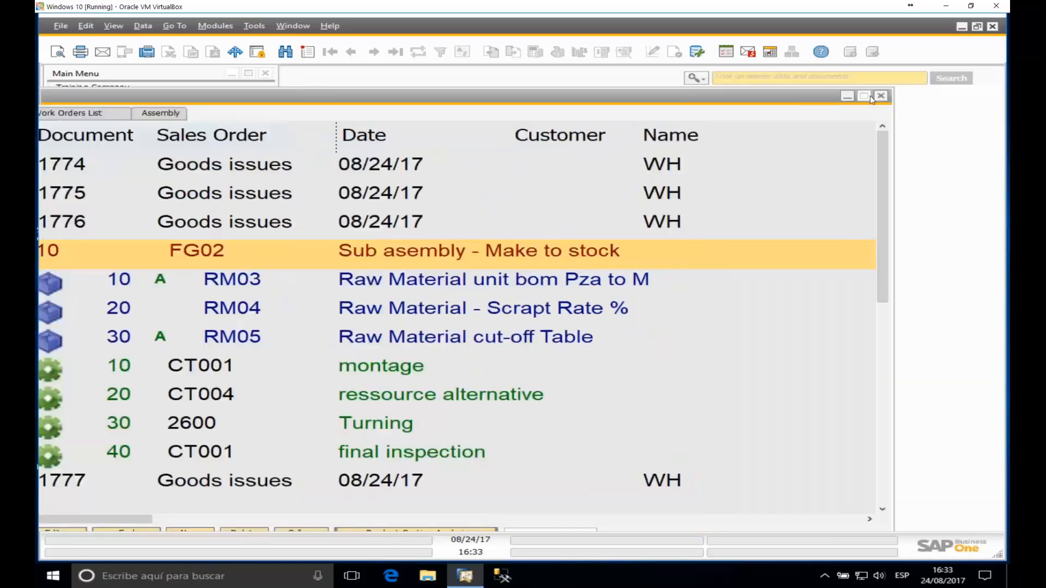
# Step: Enter routing card 001776010 in the backflushing issue form, loading FG02 with 1,00 of 4,00 planned
pyautogui.click(847, 96)
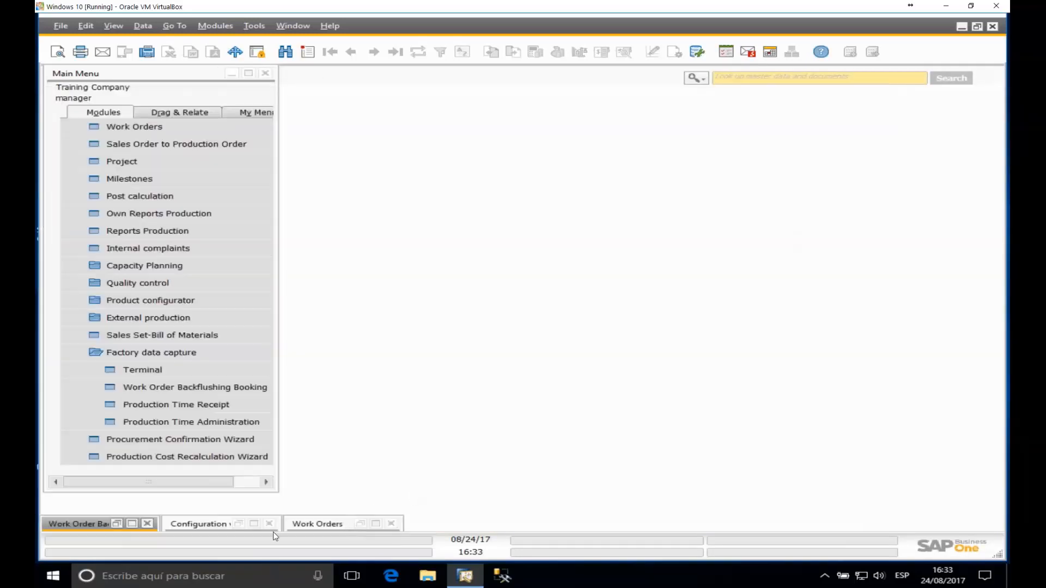
pyautogui.click(135, 525)
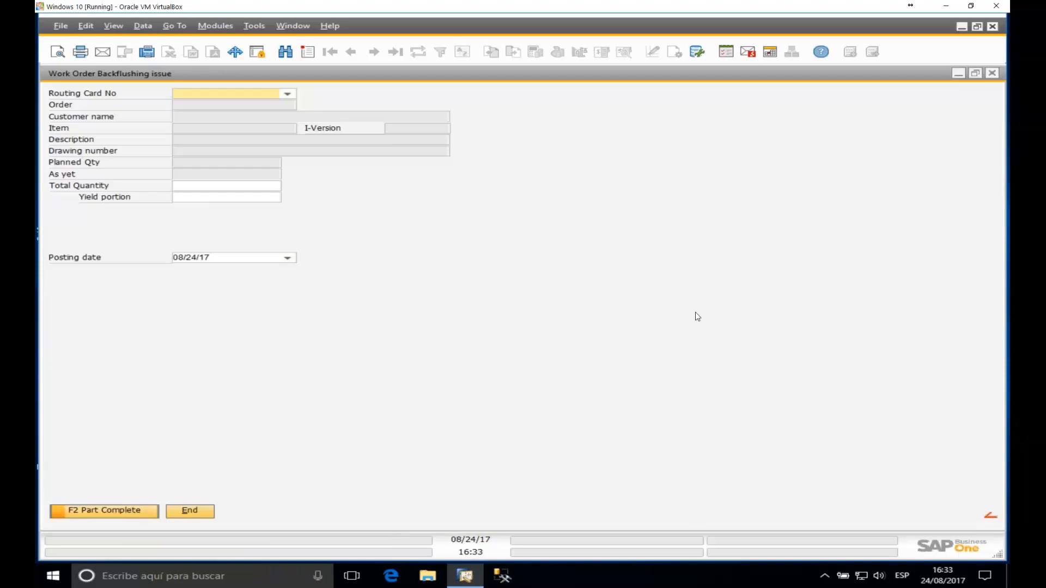
pyautogui.doubleClick(315, 74)
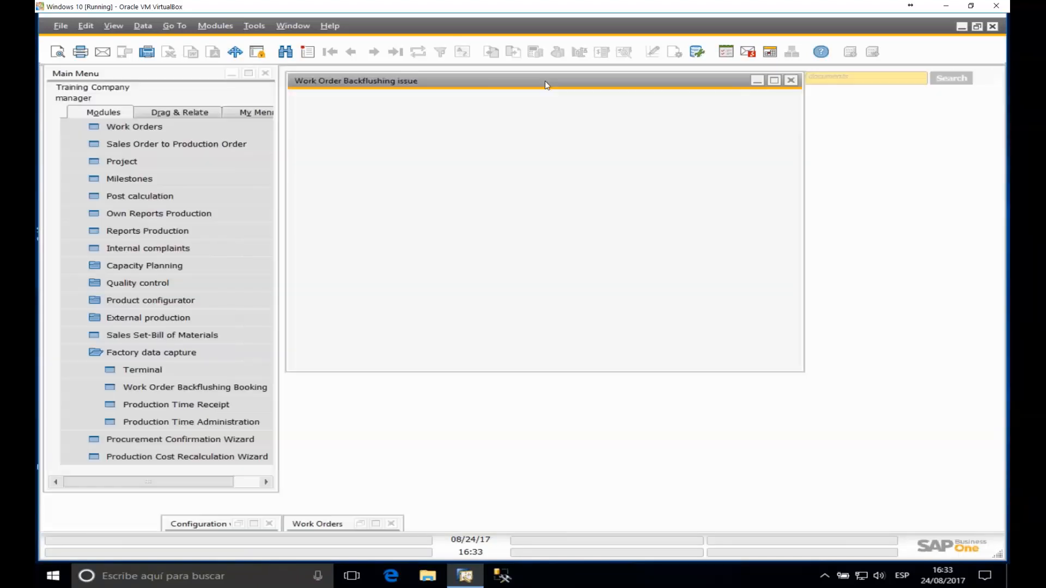
pyautogui.write('0')
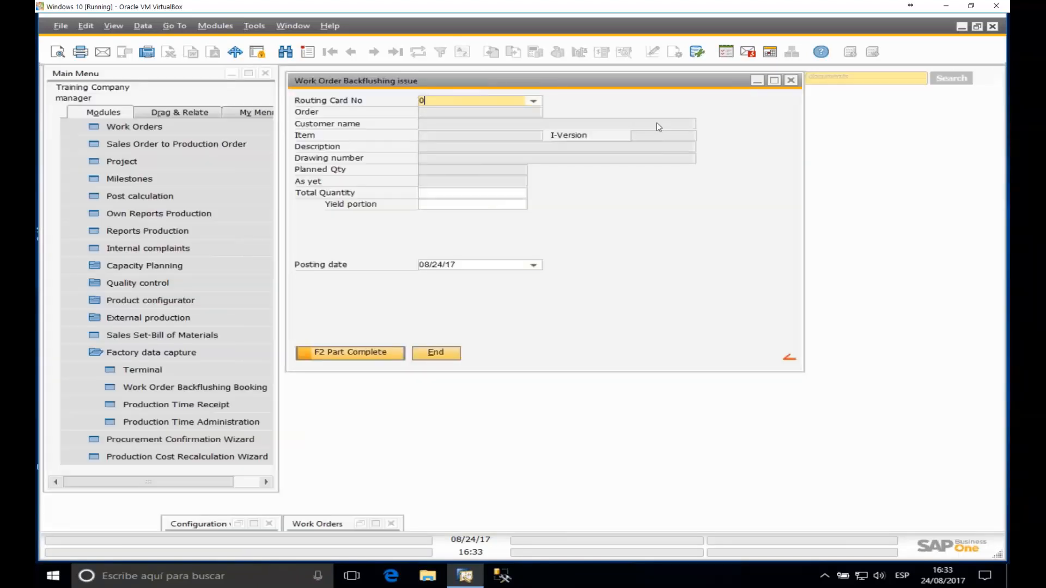
pyautogui.write('01776010')
pyautogui.press('Return')
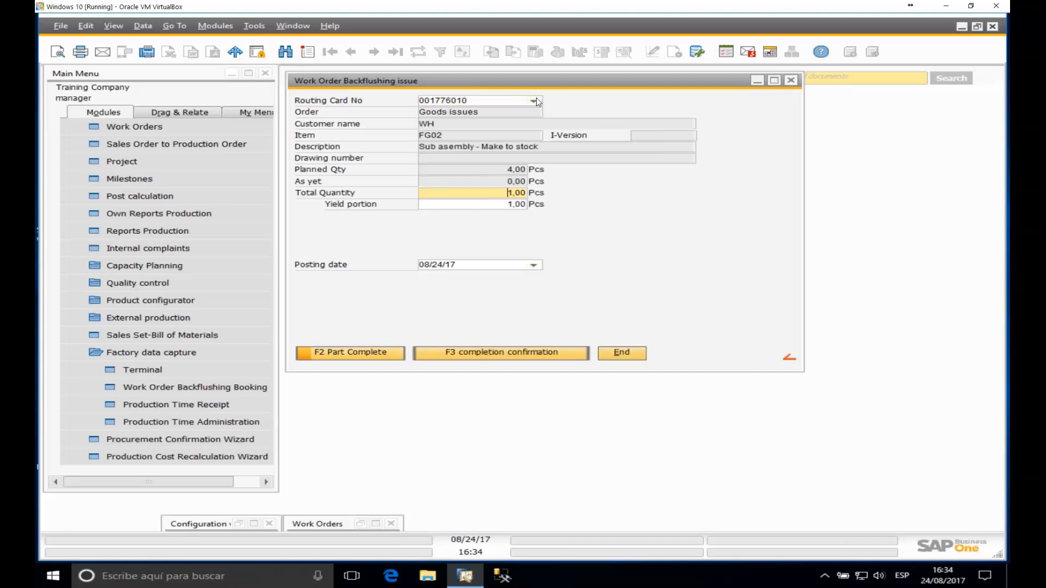
pyautogui.click(534, 100)
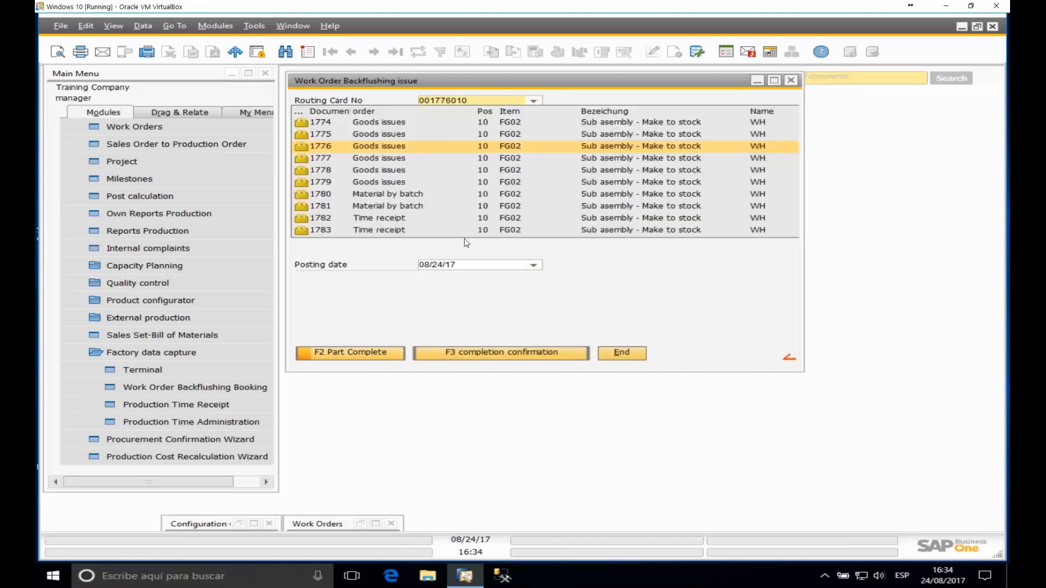
pyautogui.click(473, 99)
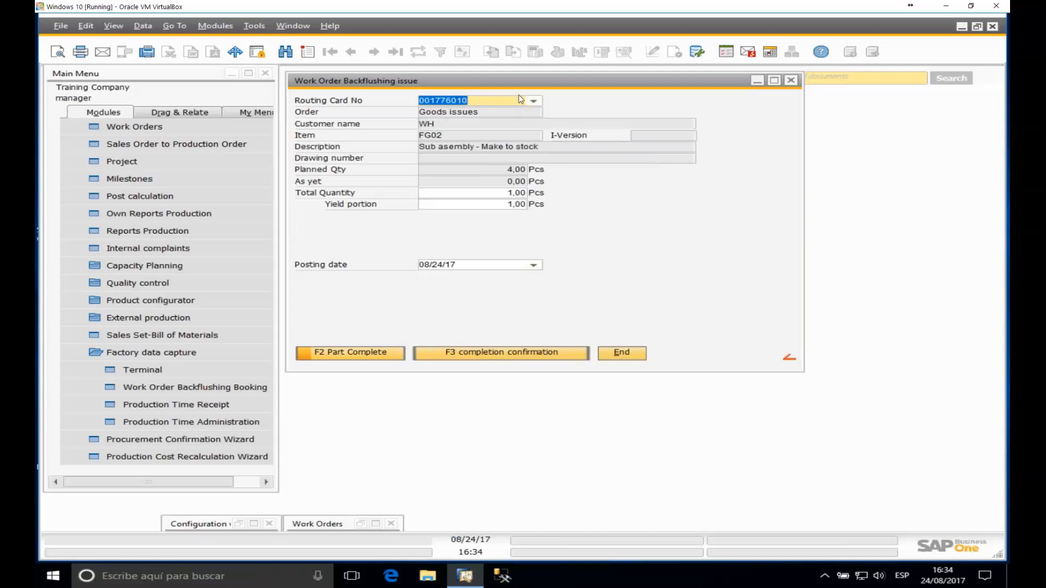
pyautogui.press('Tab')
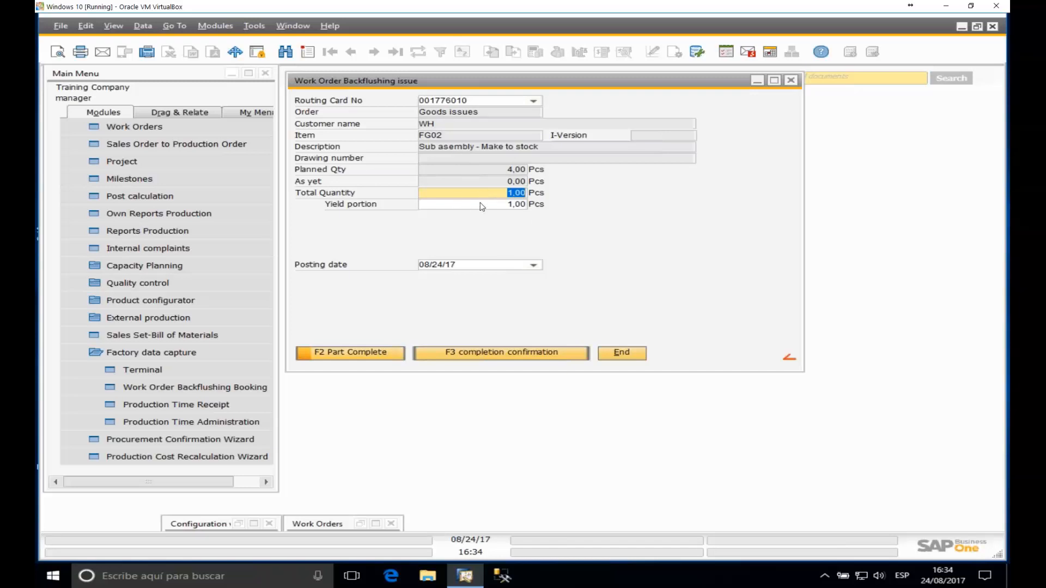
# Step: Move between Total Quantity and Yield portion, then close the backflushing issue form without posting
pyautogui.press('Tab')
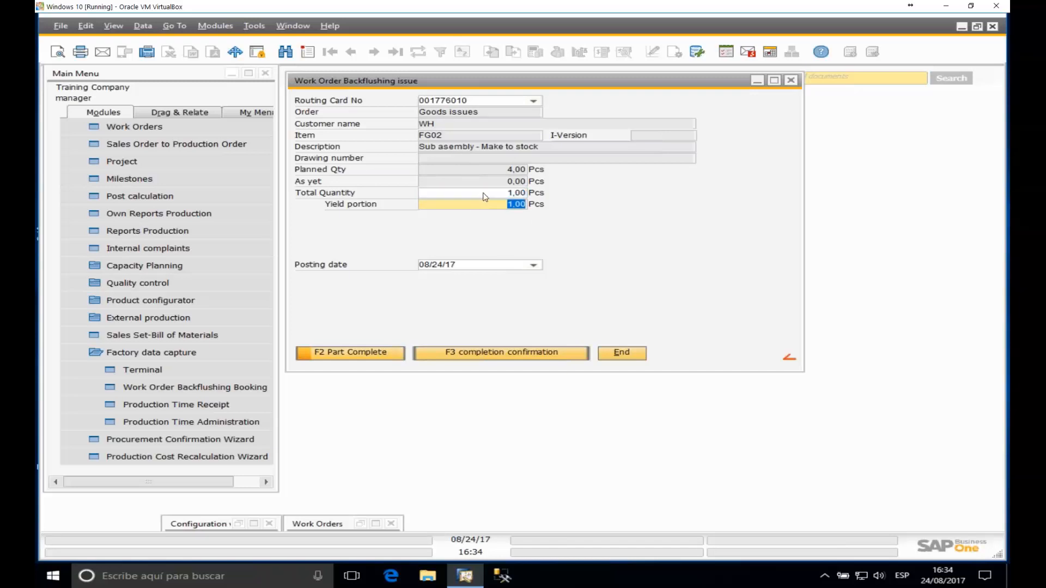
pyautogui.click(485, 193)
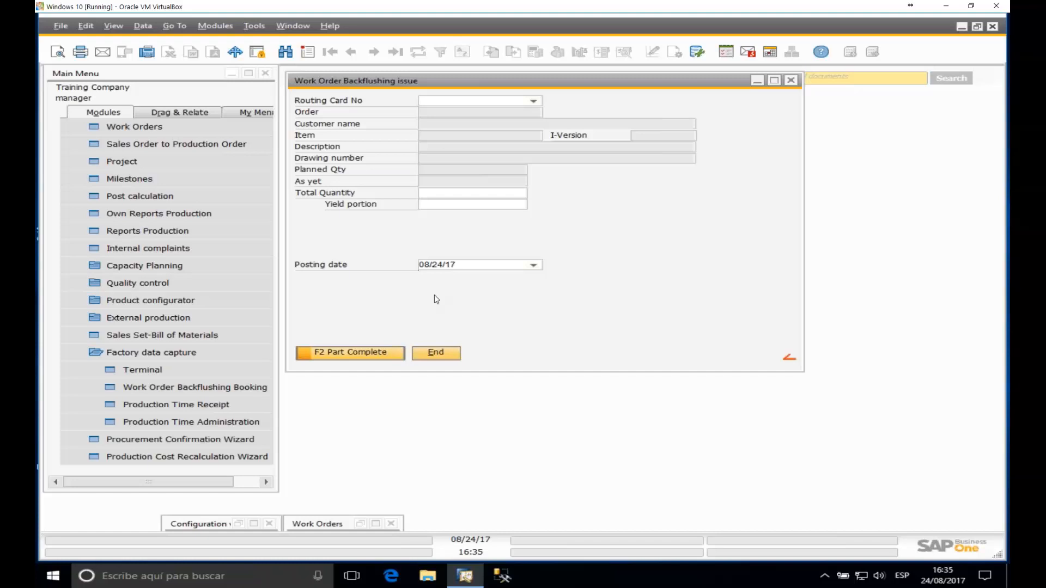
pyautogui.click(794, 81)
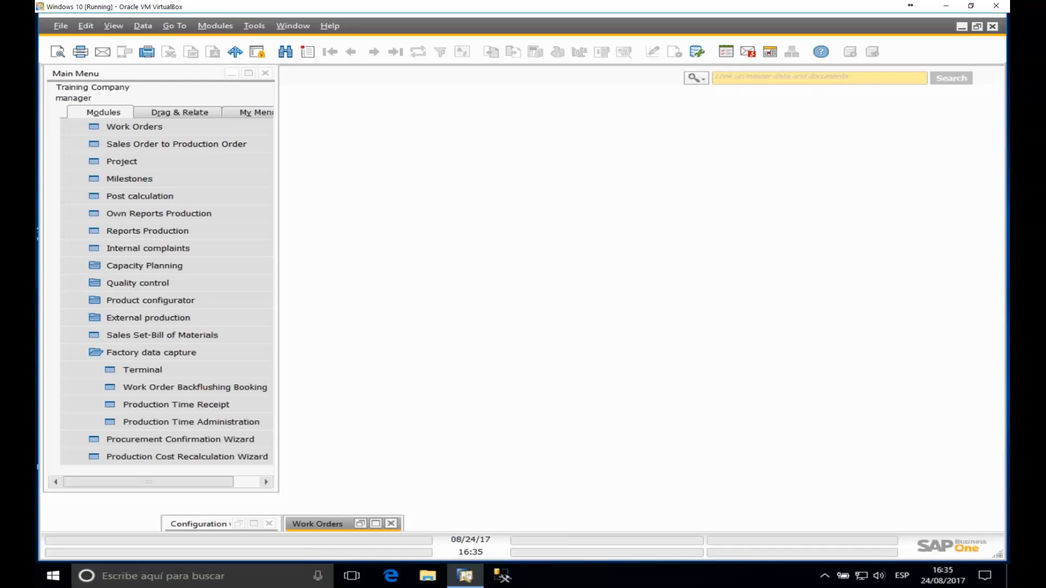
pyautogui.click(253, 524)
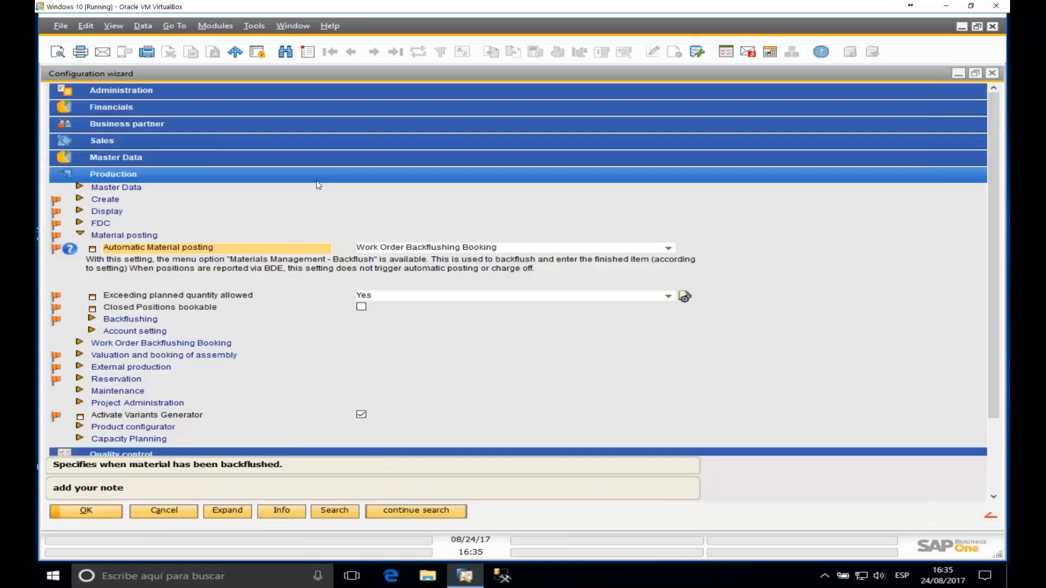
pyautogui.click(129, 322)
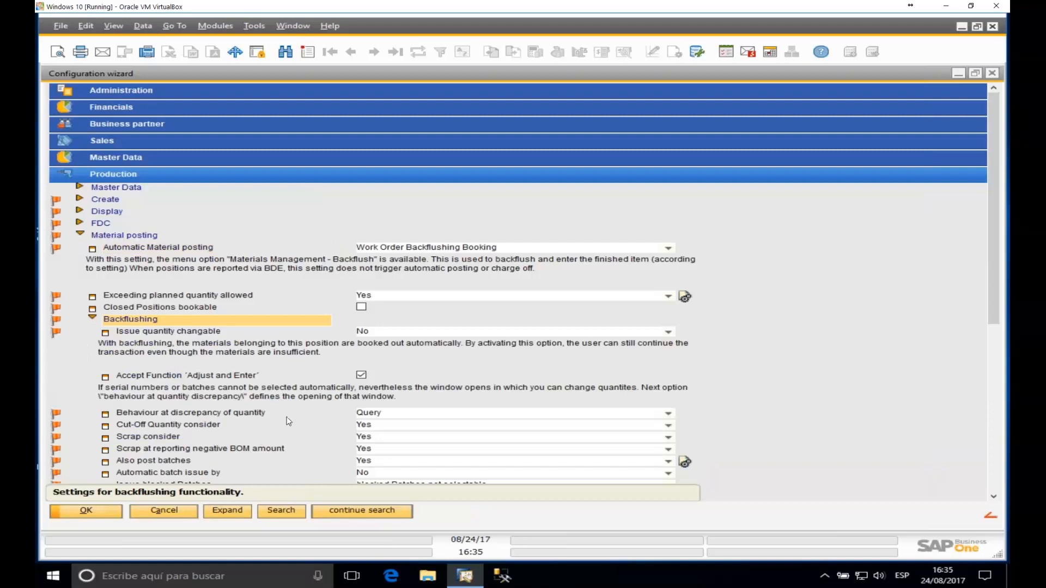
pyautogui.scroll(-3, 429, 410)
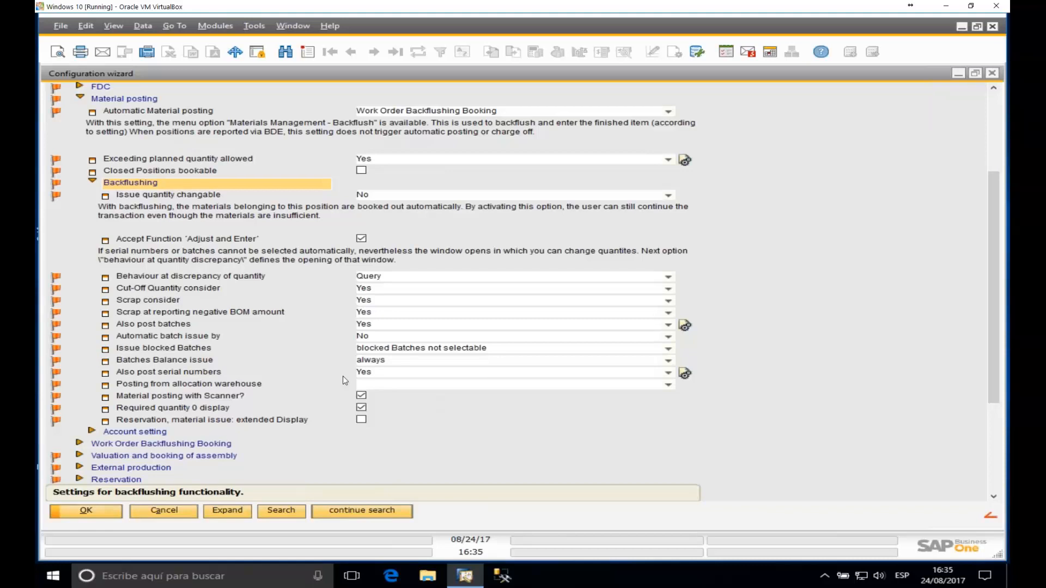
# Step: Minimize the Configuration wizard and bring the Work Orders window back full size
pyautogui.click(958, 73)
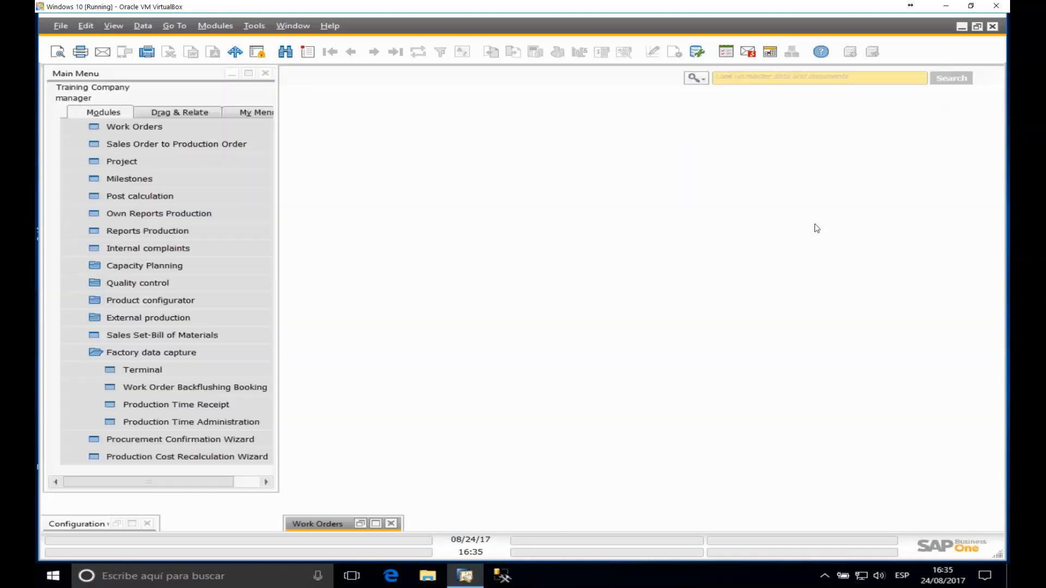
pyautogui.click(149, 354)
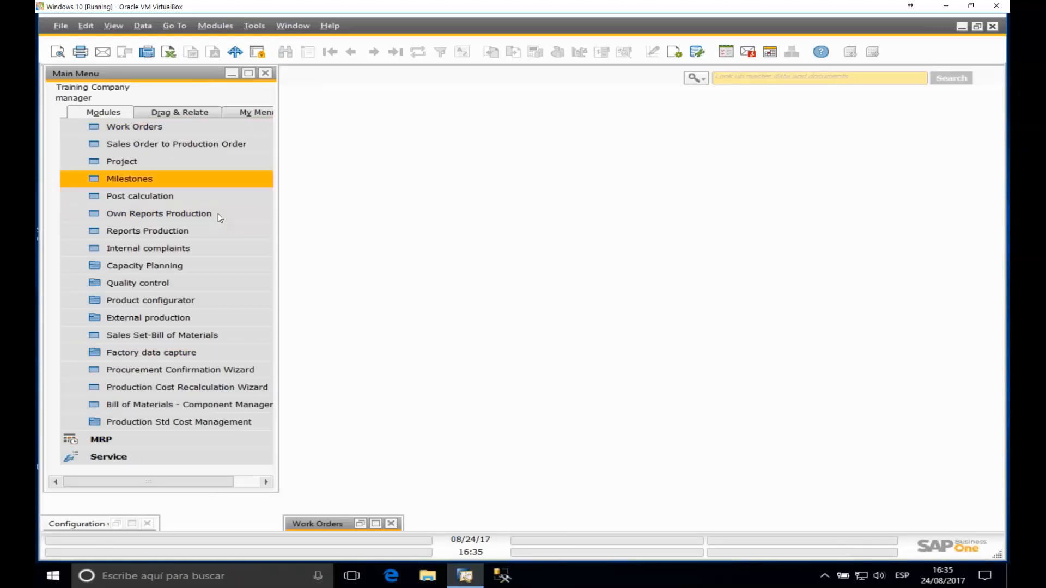
pyautogui.scroll(2, 217, 214)
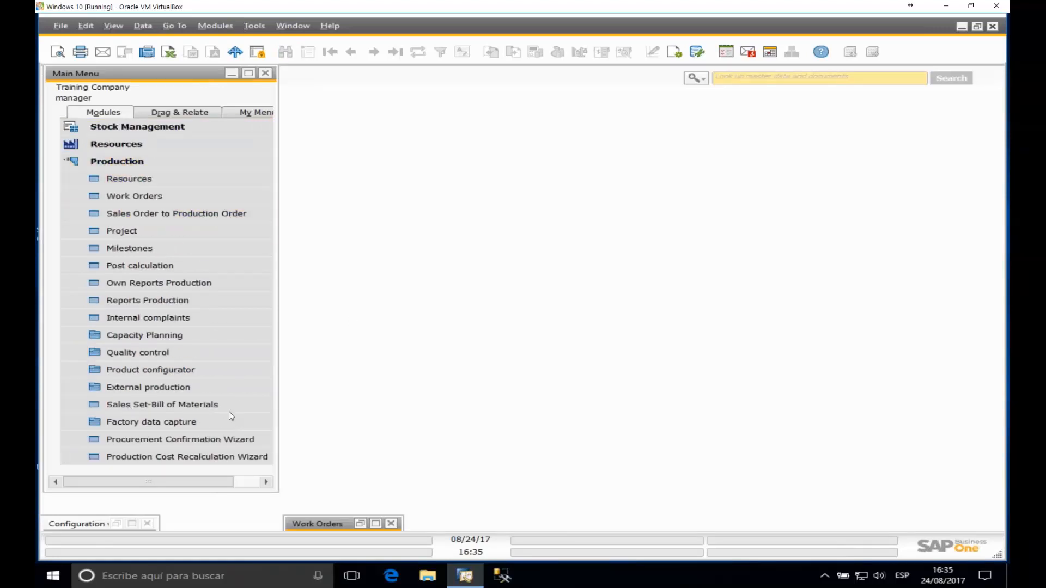
pyautogui.click(375, 523)
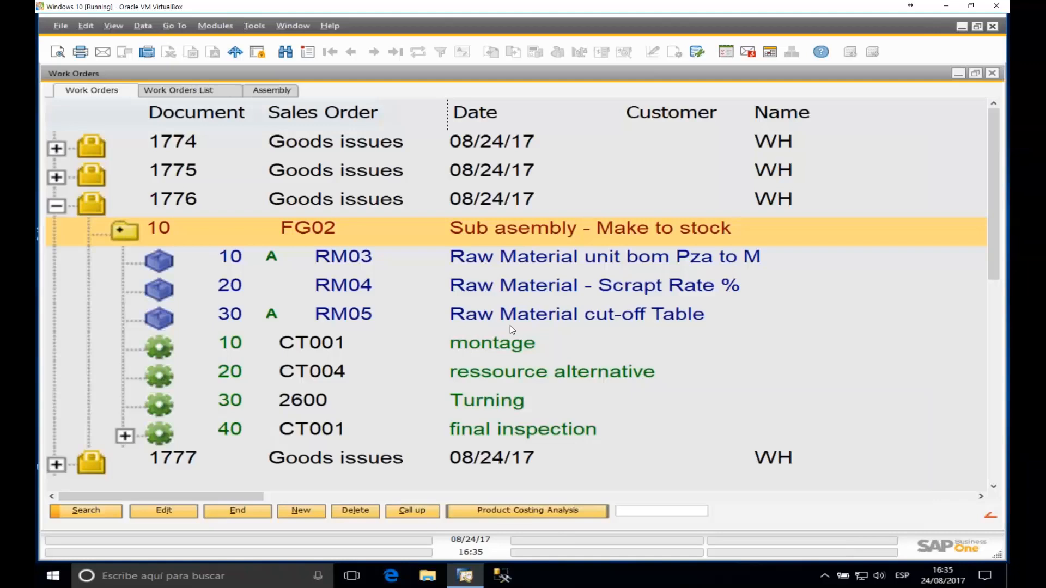
# Step: Expand work order 1780's FG02 routing card and inspect the RM006 and RM04 material lines
pyautogui.click(56, 206)
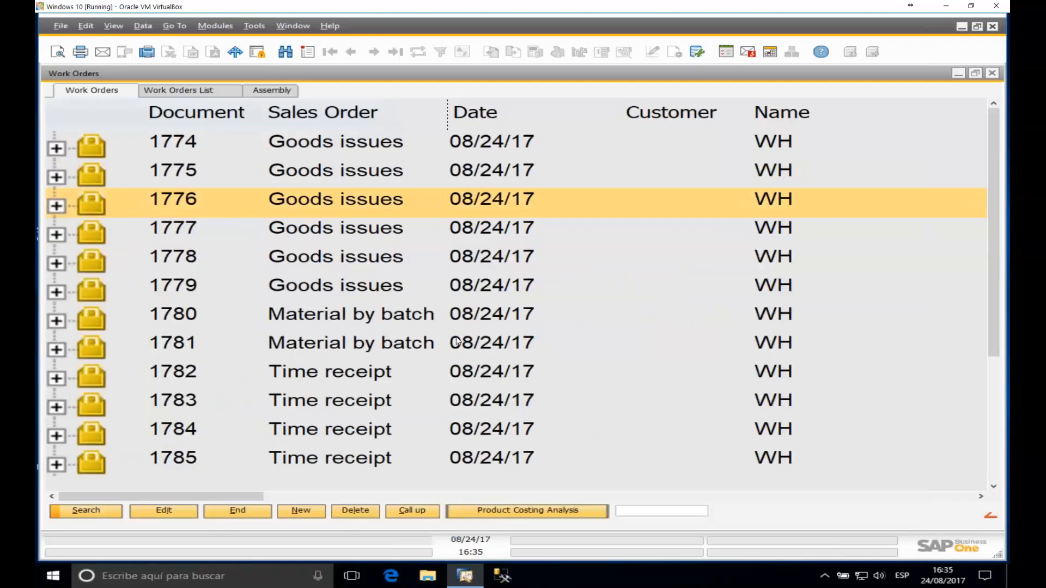
pyautogui.scroll(-2, 455, 339)
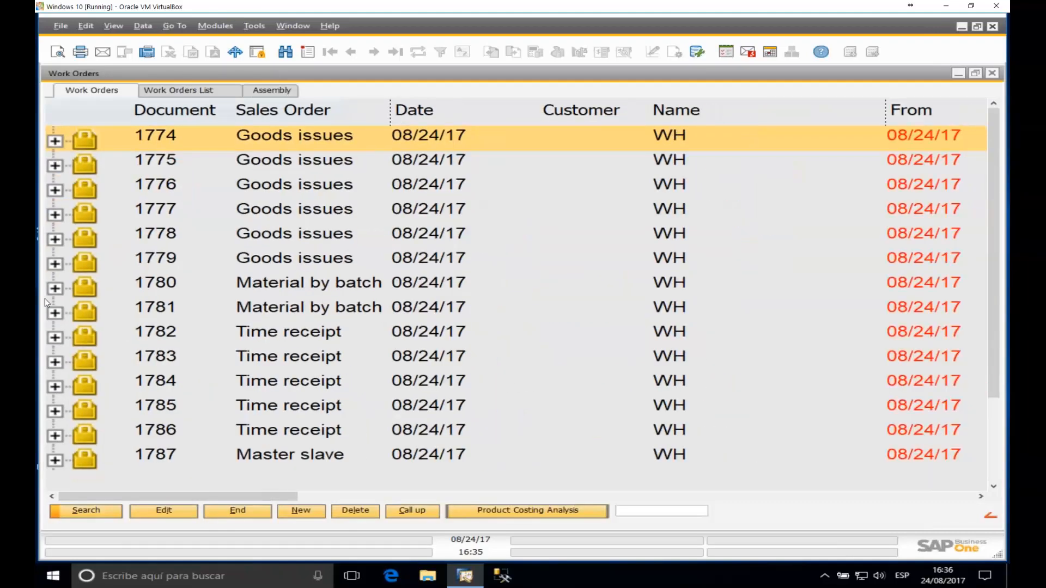
pyautogui.click(54, 288)
pyautogui.scroll(-5, 121, 207)
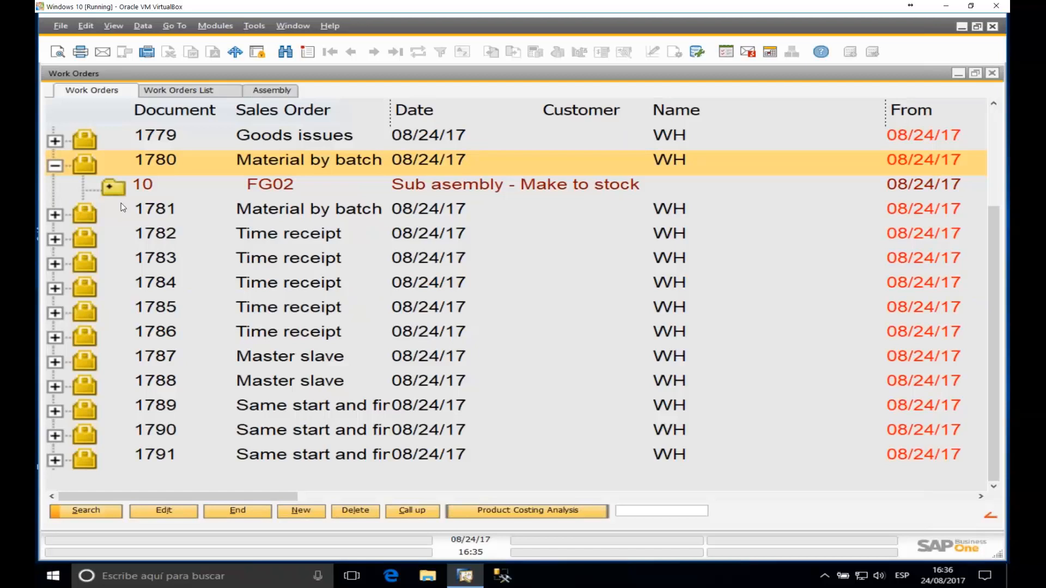
pyautogui.click(112, 187)
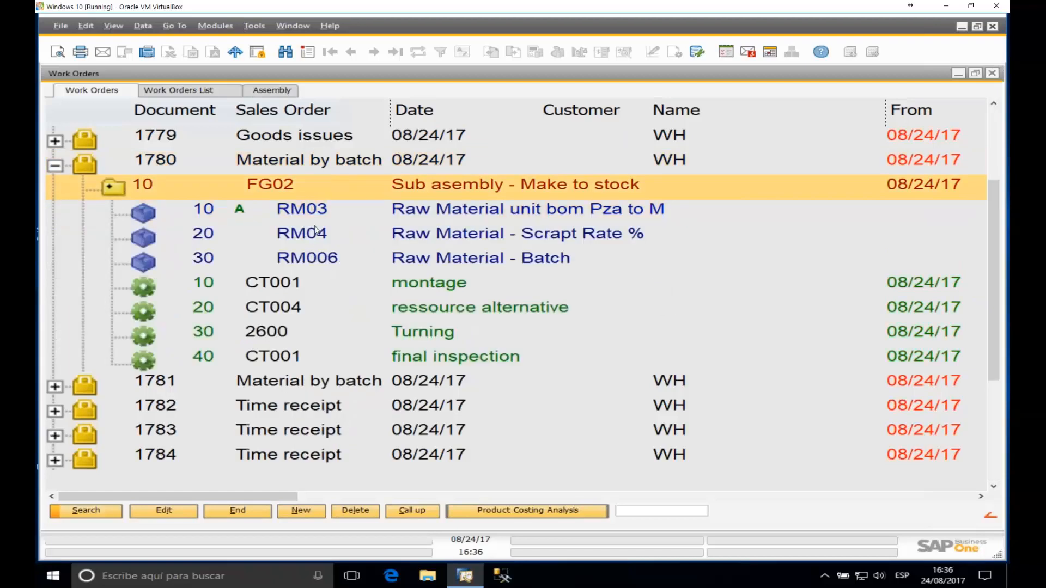
pyautogui.click(289, 263)
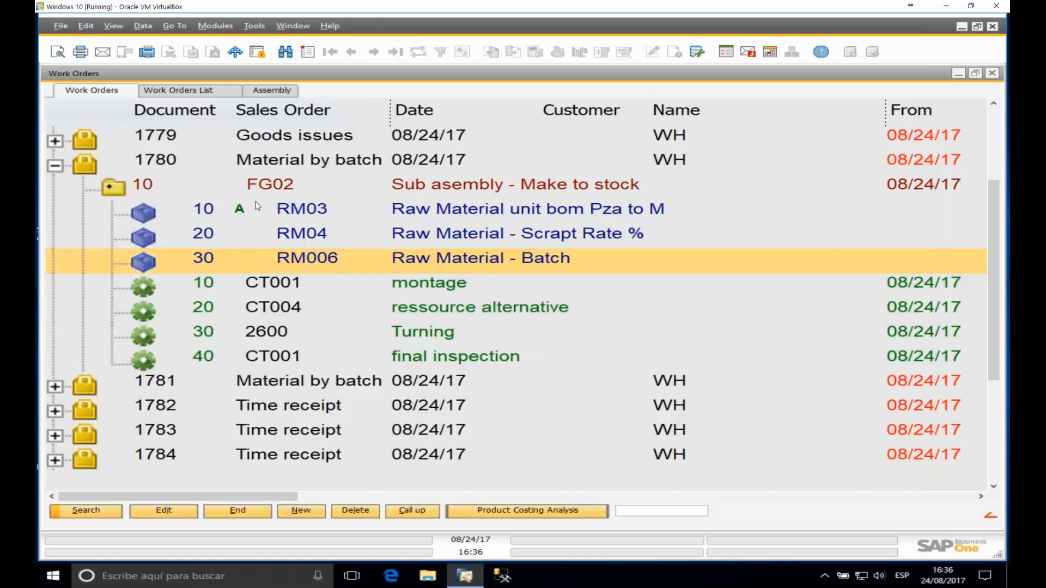
pyautogui.click(309, 238)
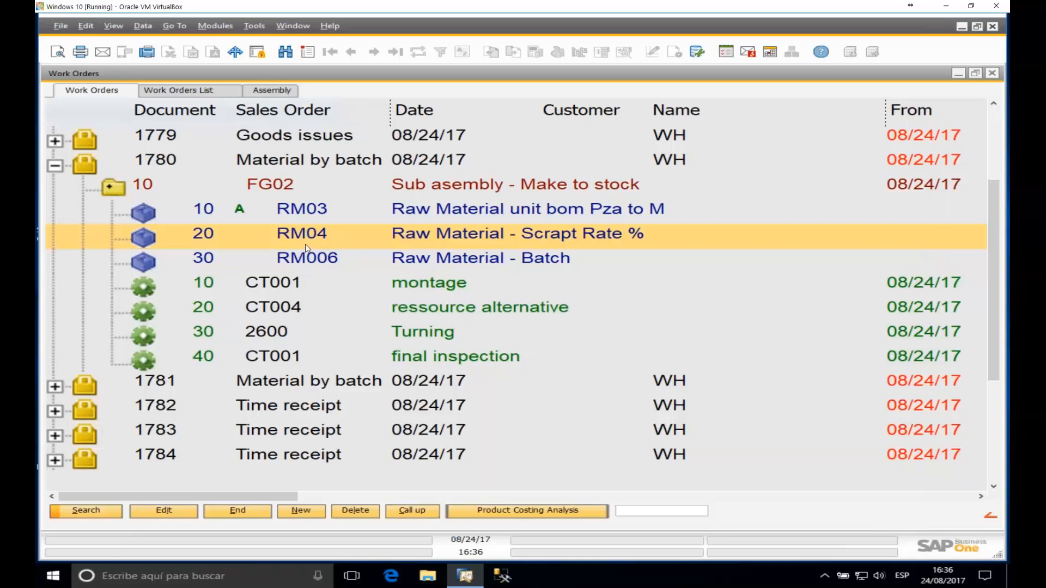
pyautogui.click(959, 74)
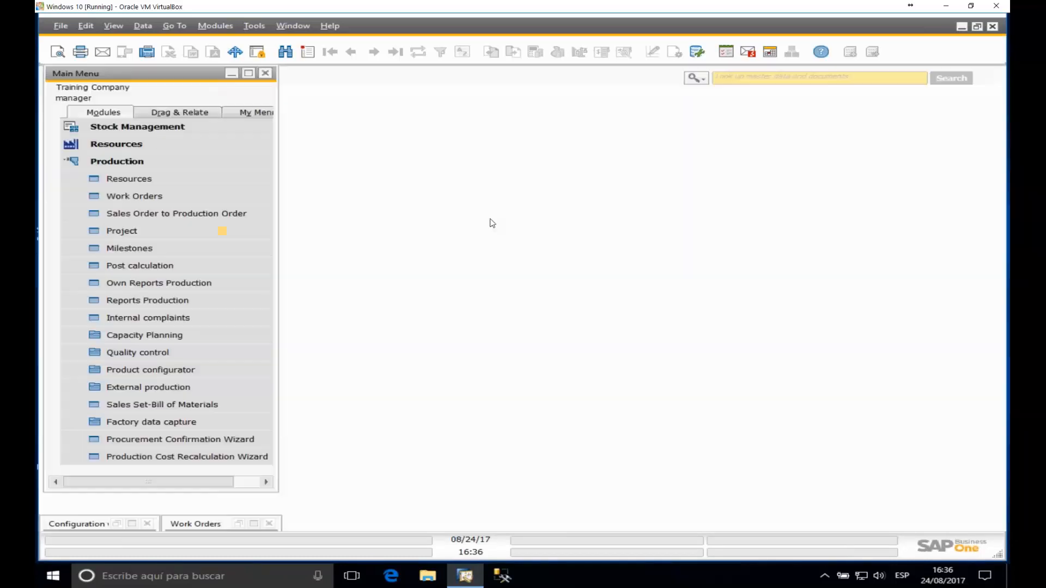
pyautogui.click(131, 524)
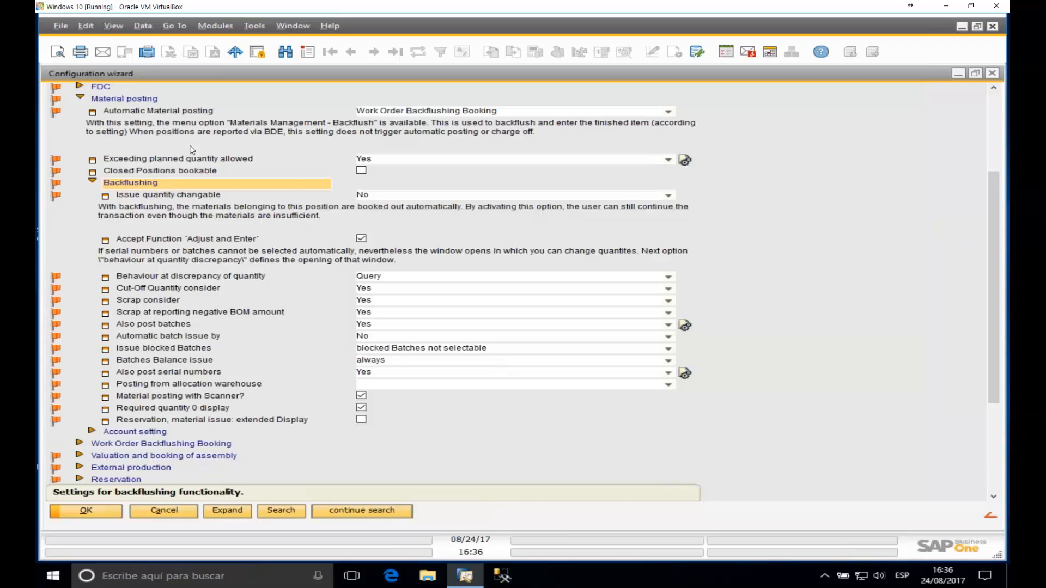
pyautogui.scroll(3, 70, 153)
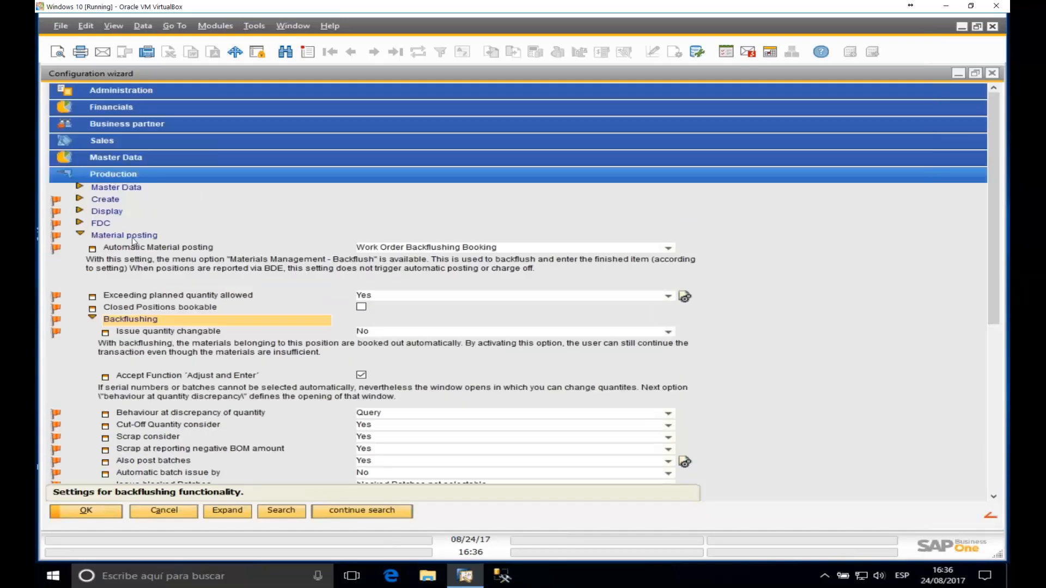
pyautogui.scroll(-3, 153, 218)
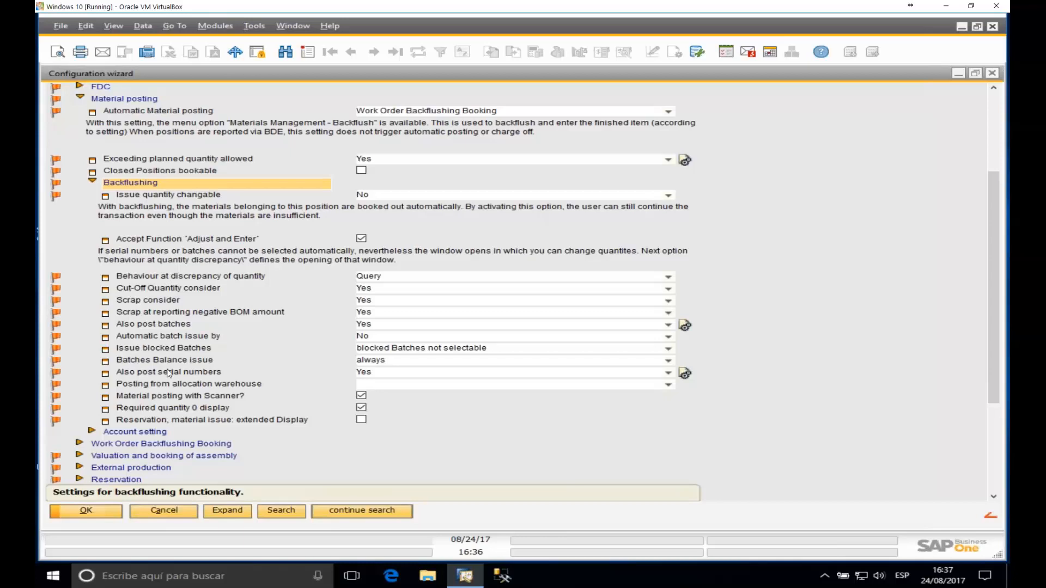
pyautogui.click(184, 325)
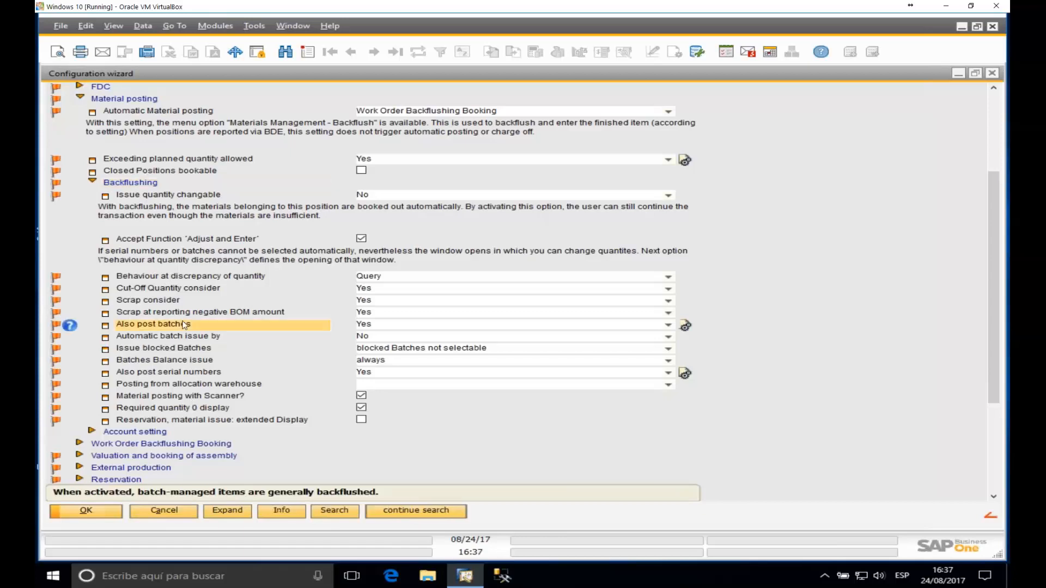
pyautogui.click(170, 370)
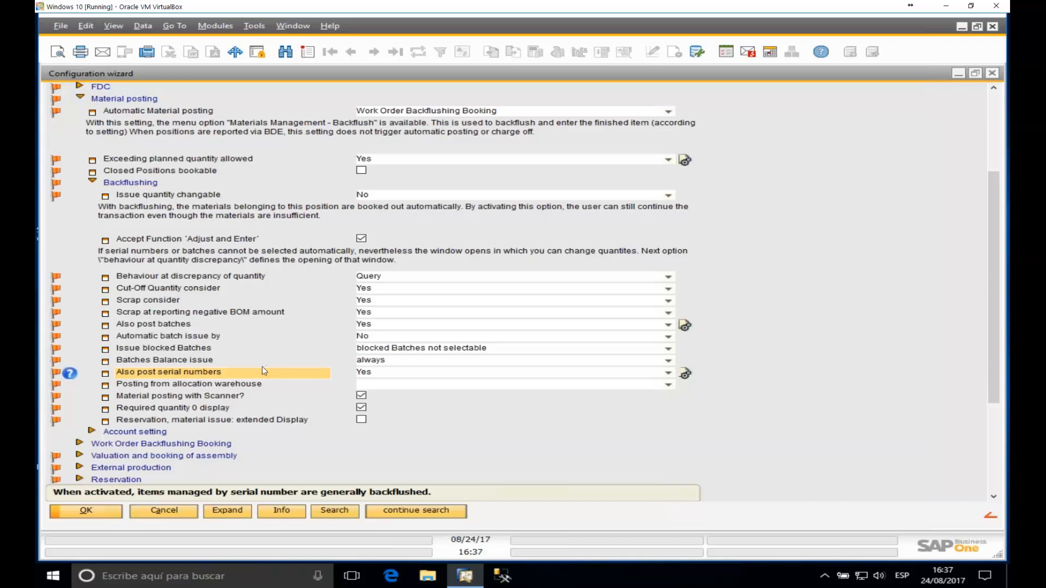
pyautogui.scroll(-1, 264, 365)
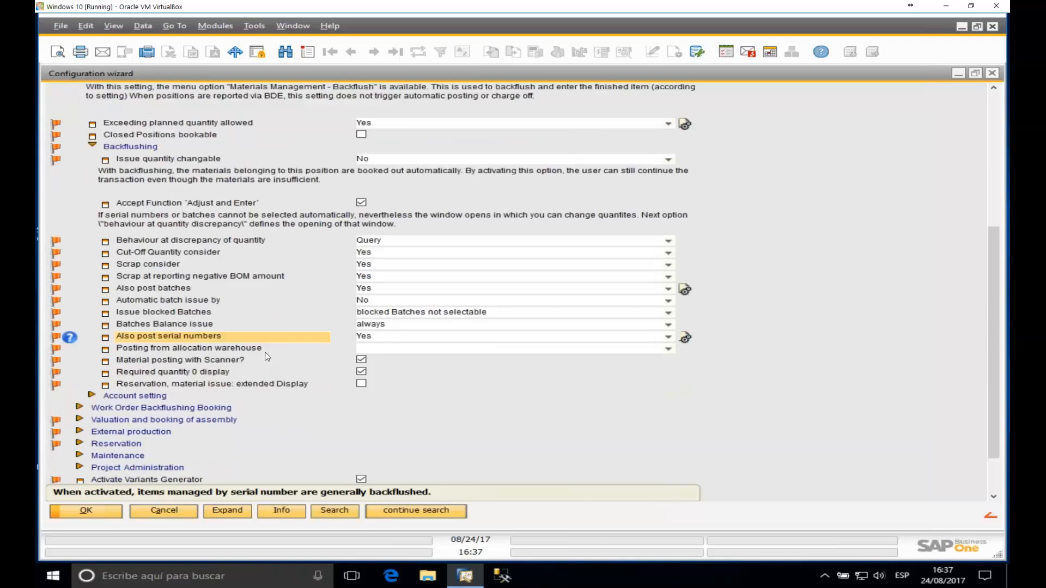
pyautogui.scroll(-3, 266, 357)
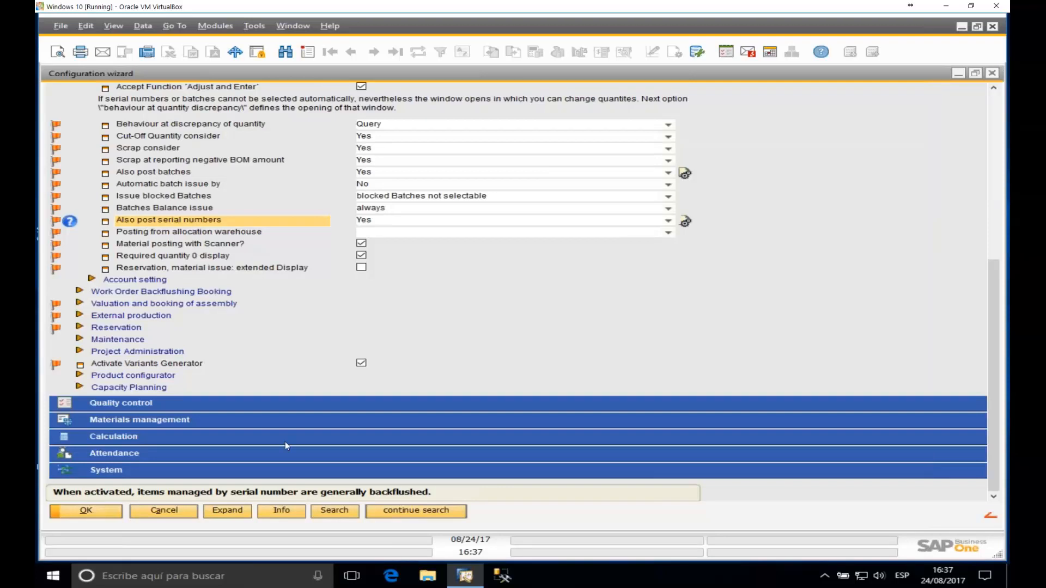
pyautogui.click(155, 419)
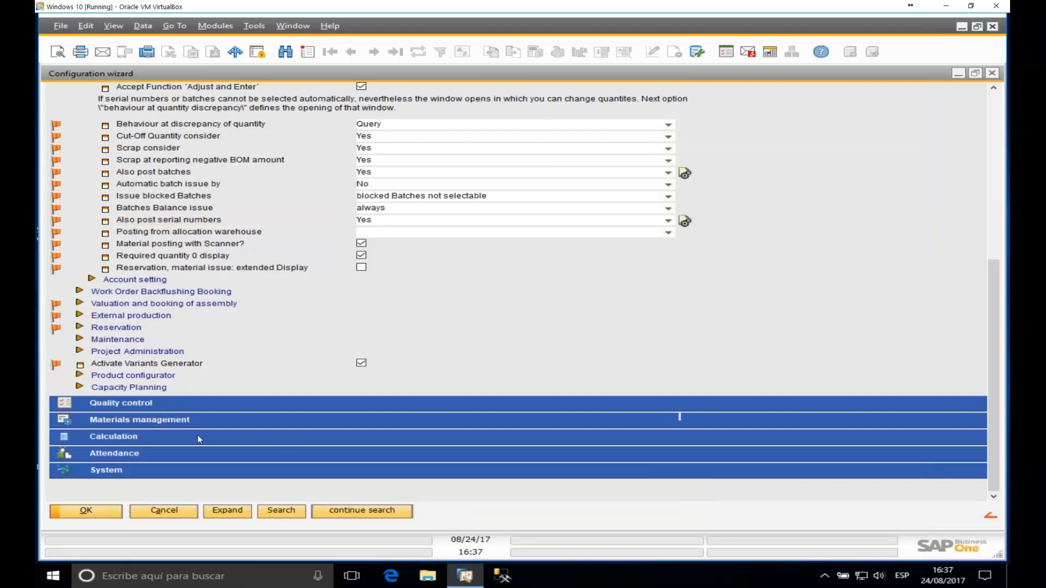
pyautogui.scroll(-2, 195, 430)
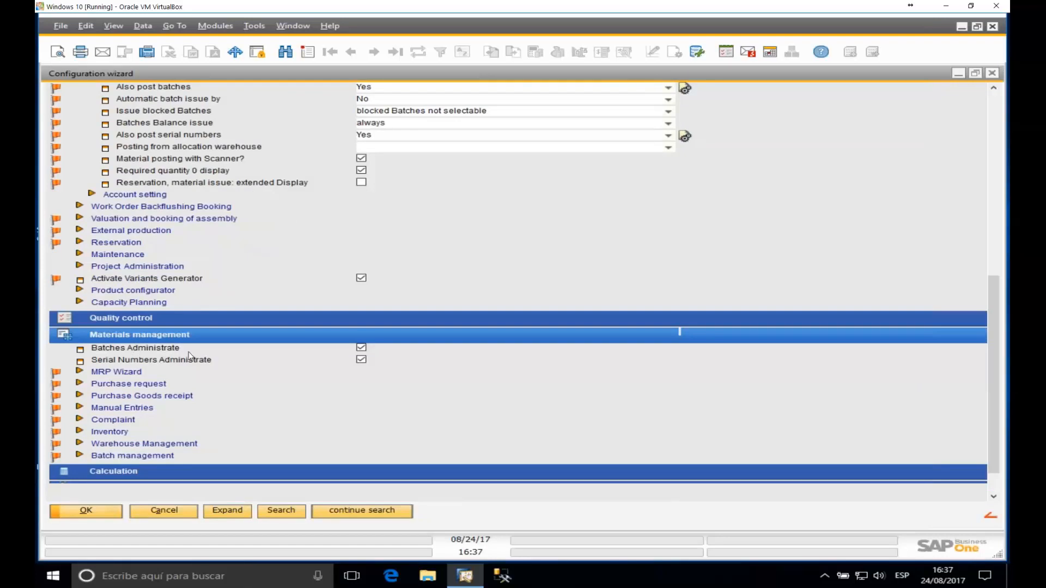
pyautogui.click(361, 360)
pyautogui.click(195, 334)
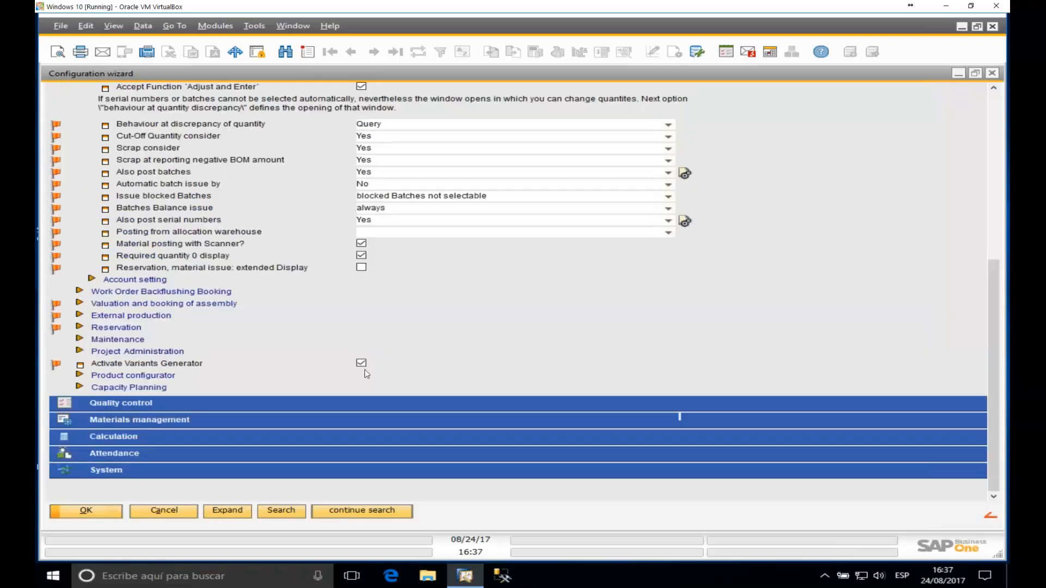
pyautogui.scroll(3, 355, 357)
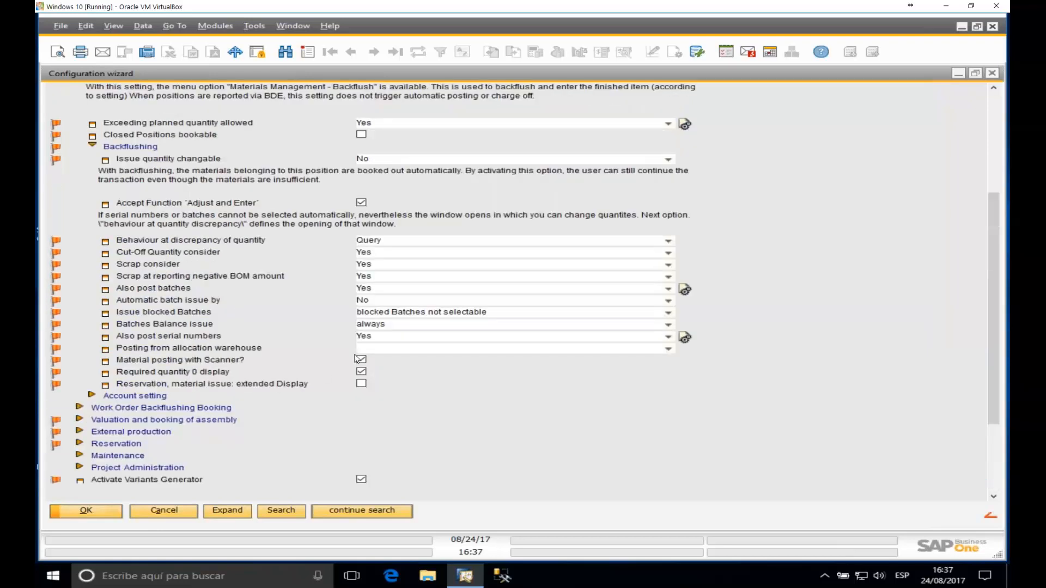
pyautogui.click(180, 289)
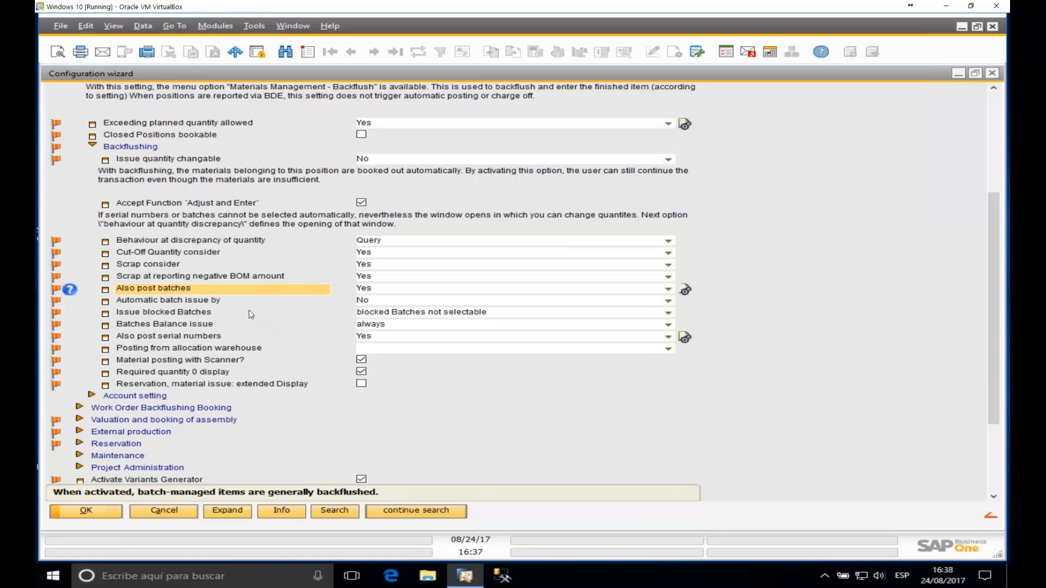
pyautogui.scroll(1, 237, 324)
pyautogui.scroll(4, 237, 324)
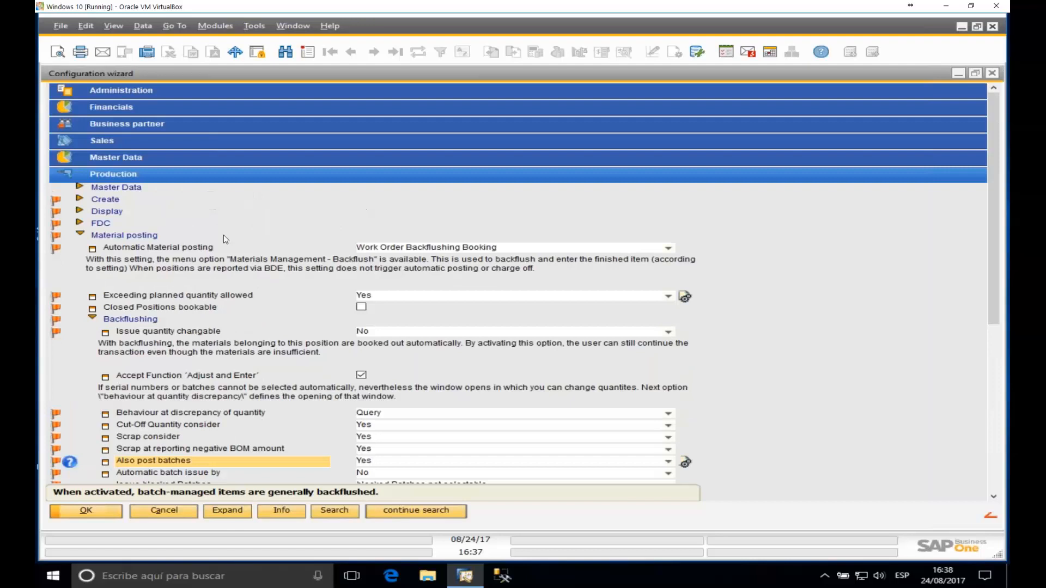
pyautogui.scroll(-4, 254, 270)
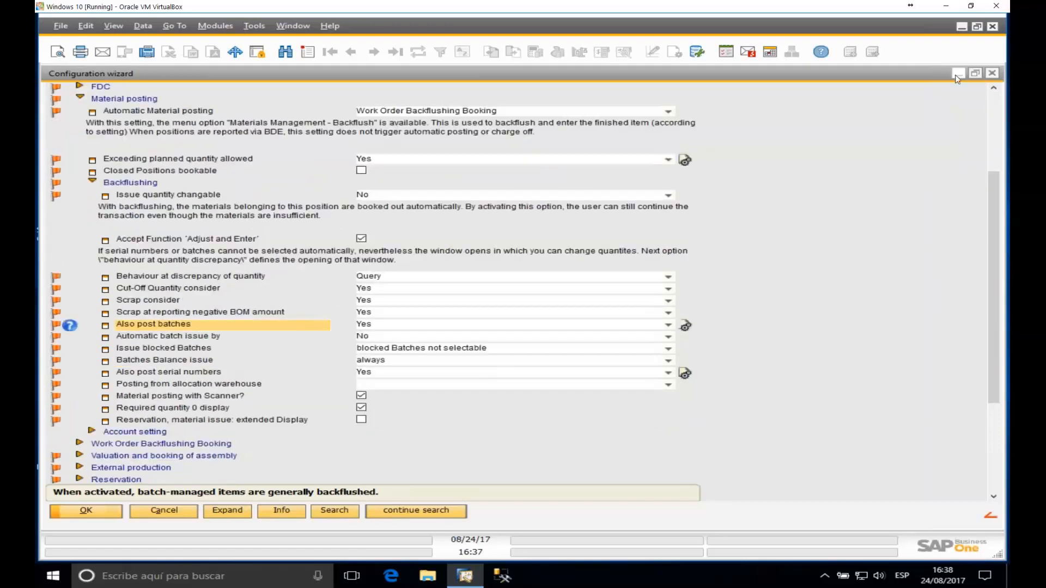
pyautogui.click(958, 73)
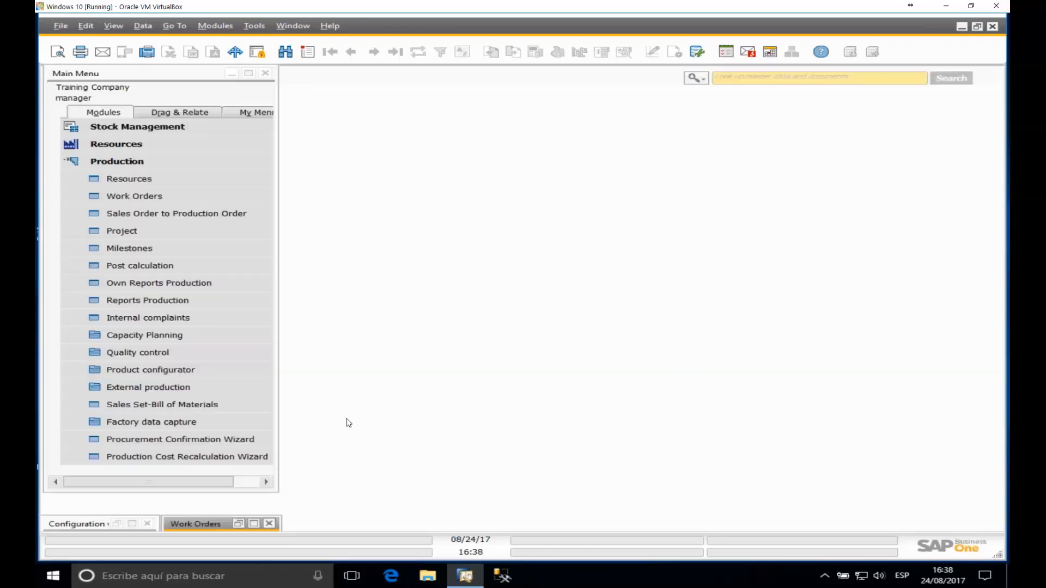
pyautogui.click(253, 527)
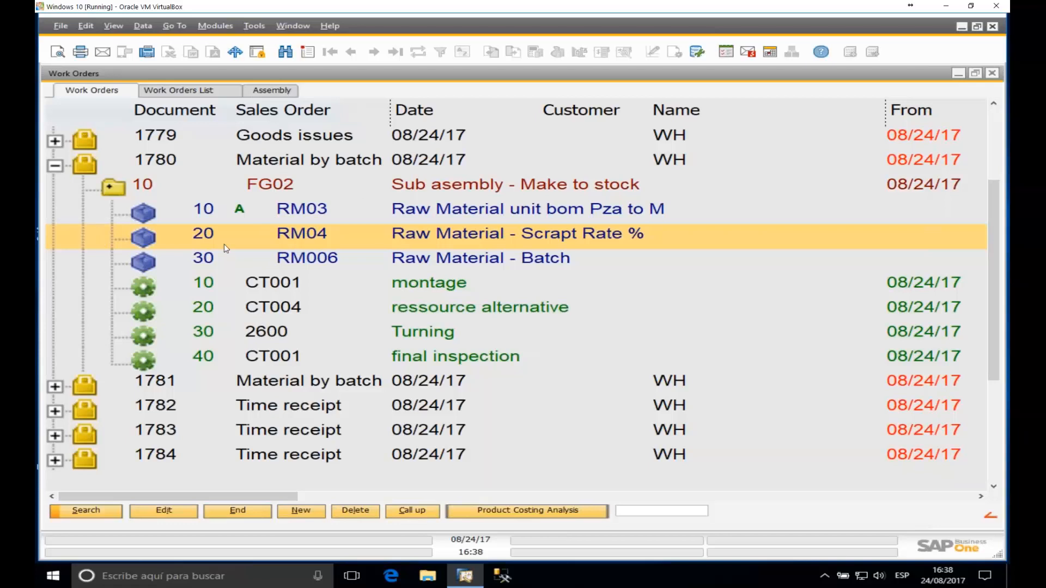
pyautogui.click(63, 166)
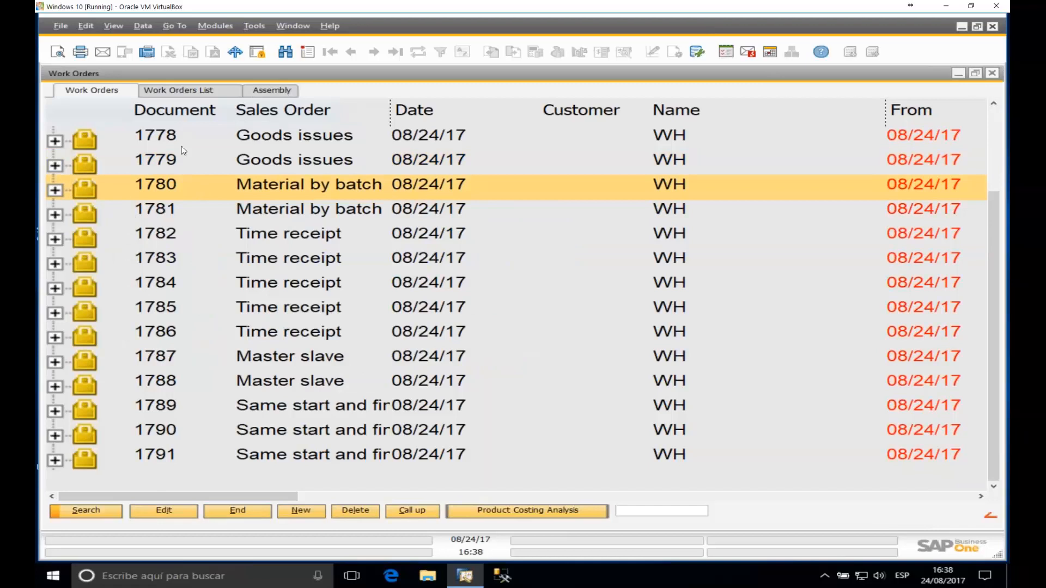
# Step: In Work Order Backflushing Booking, select routing card 001780010, enter total quantity 1 and post Part Complete
pyautogui.click(959, 73)
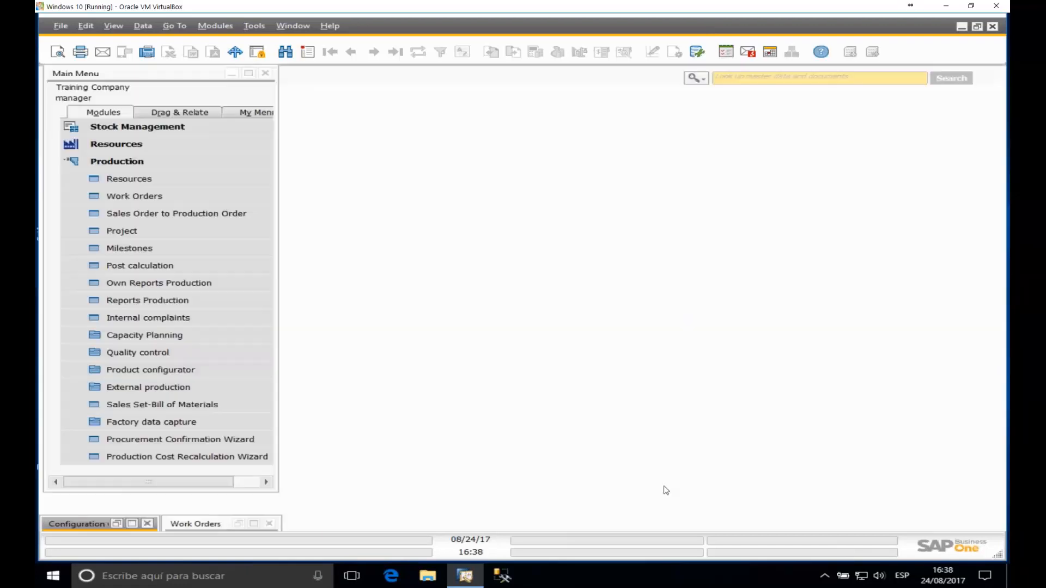
pyautogui.click(168, 424)
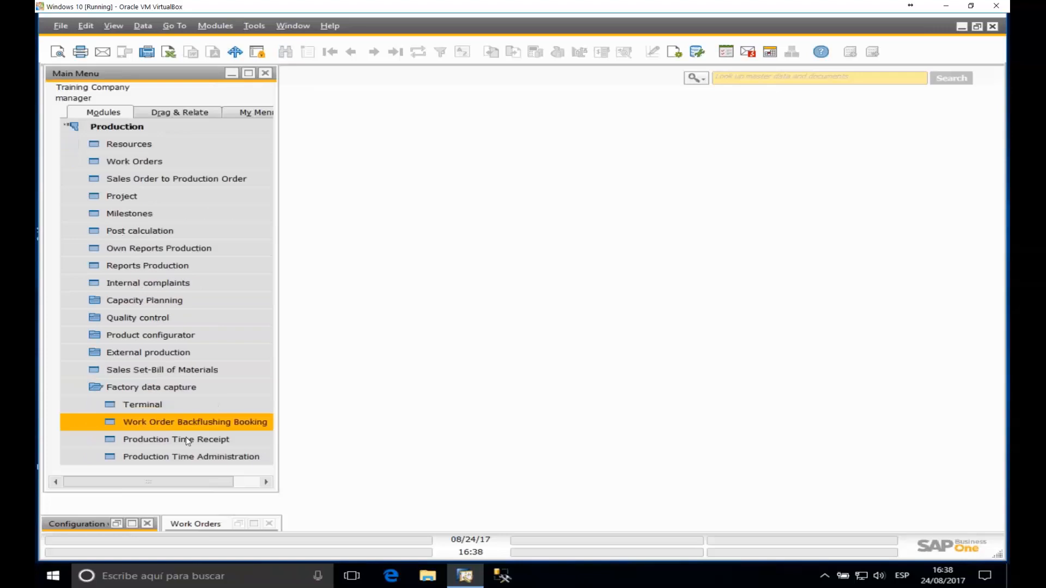
pyautogui.click(243, 422)
pyautogui.click(533, 101)
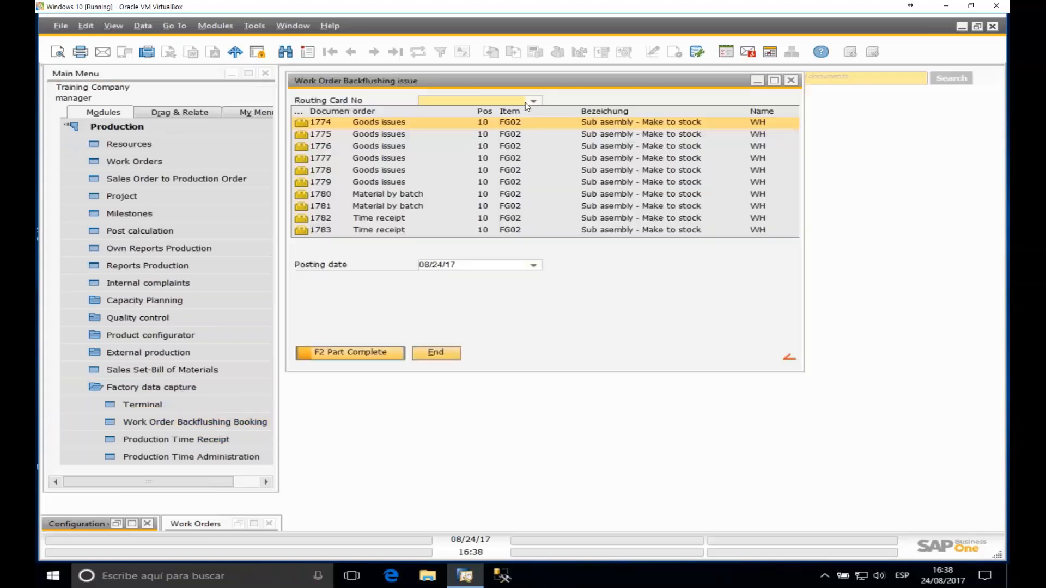
pyautogui.click(381, 195)
pyautogui.click(485, 191)
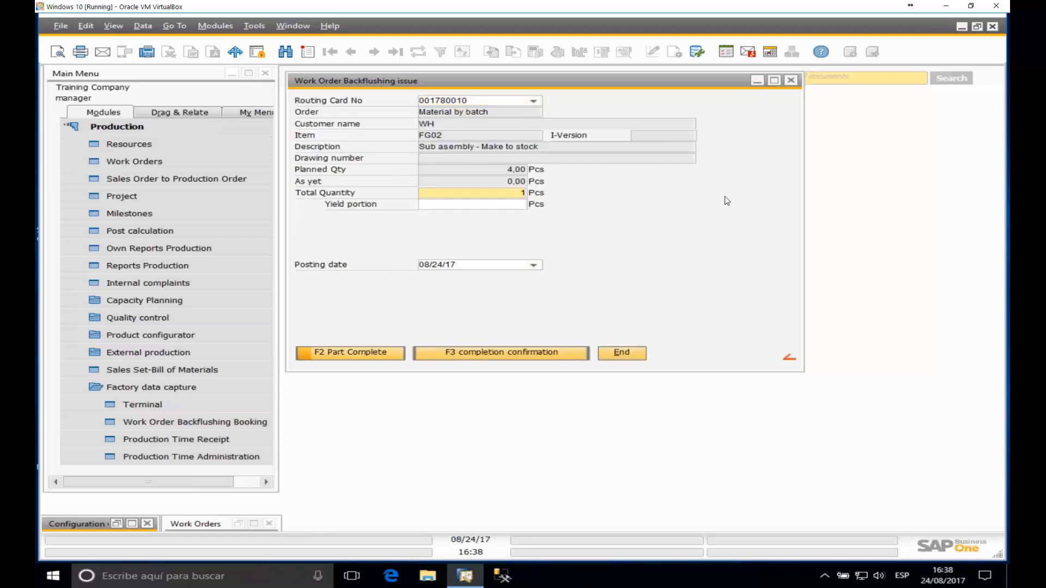
pyautogui.press('Tab')
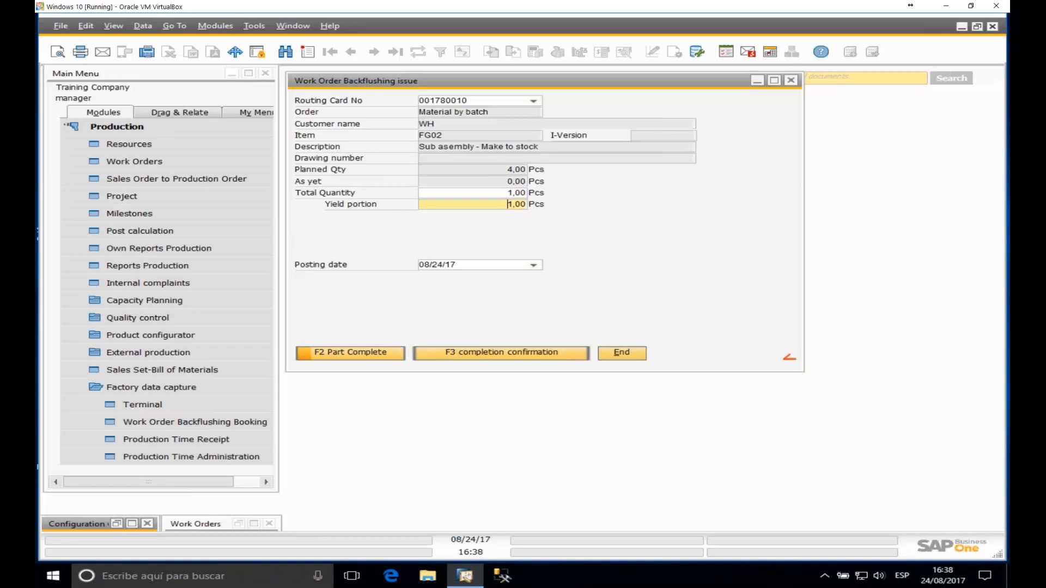
pyautogui.click(373, 356)
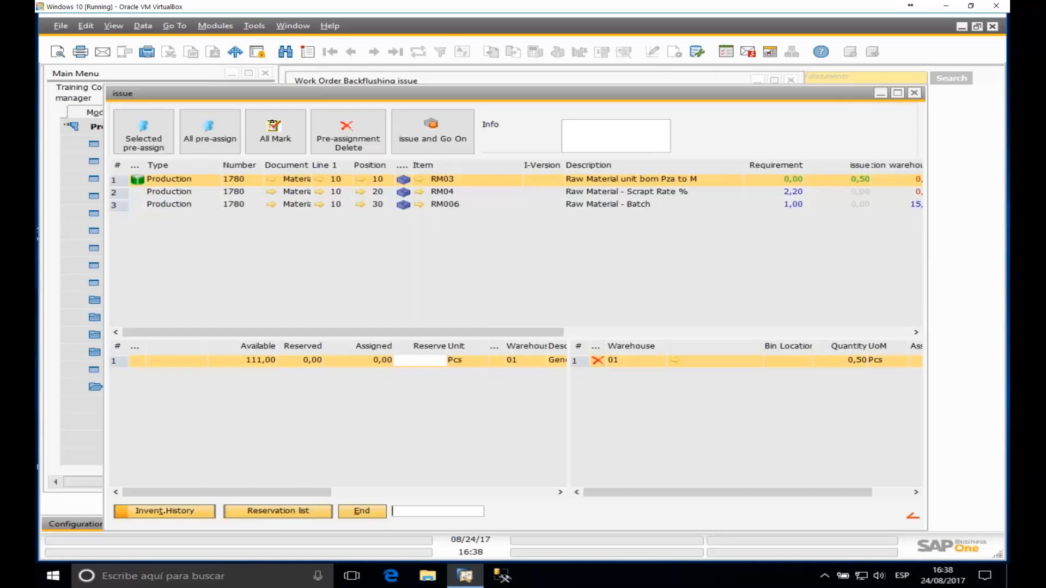
pyautogui.click(459, 203)
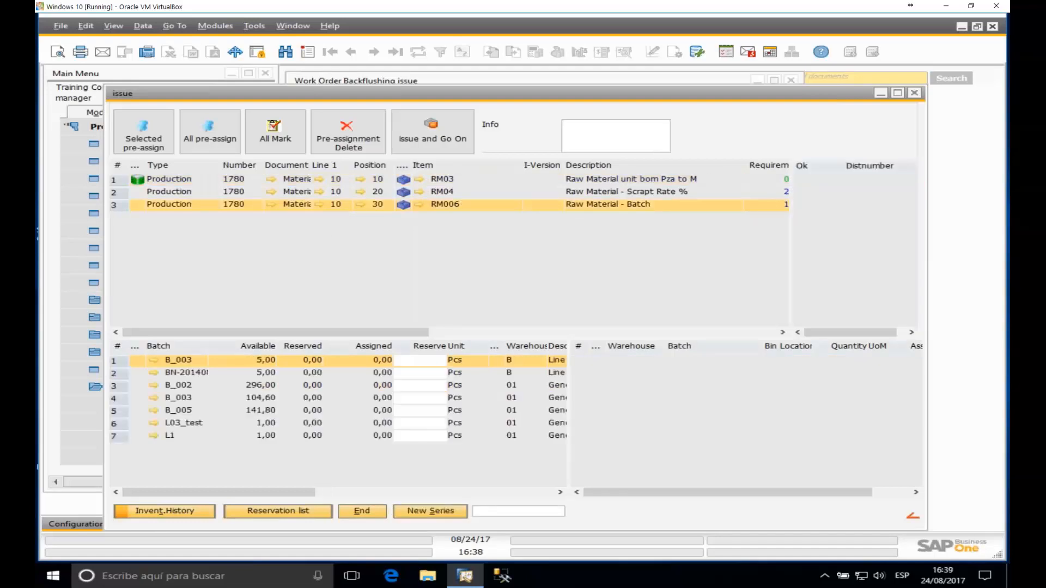
pyautogui.click(195, 182)
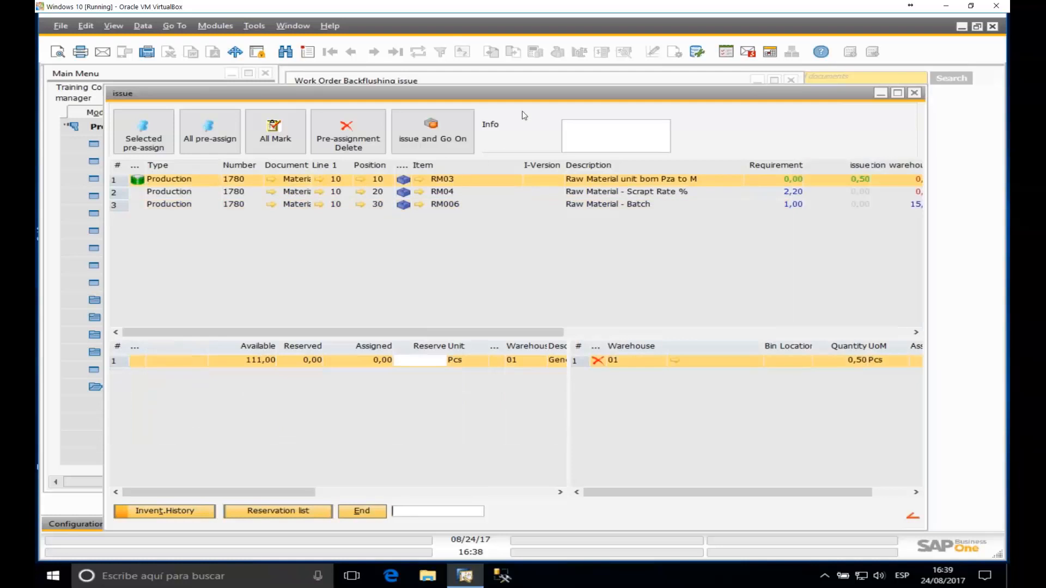
pyautogui.moveTo(531, 96); pyautogui.dragTo(493, 71)
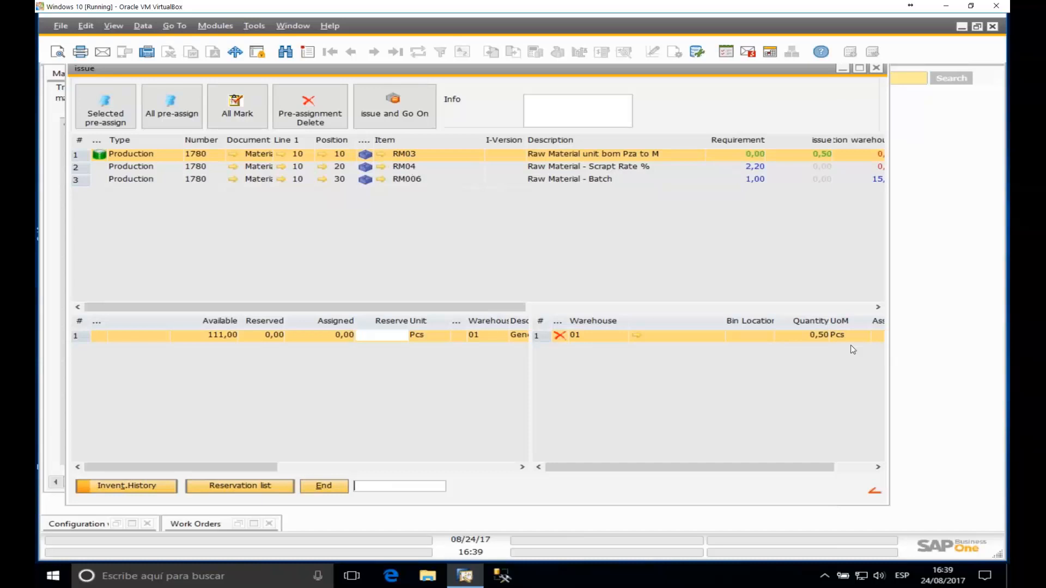
pyautogui.click(177, 168)
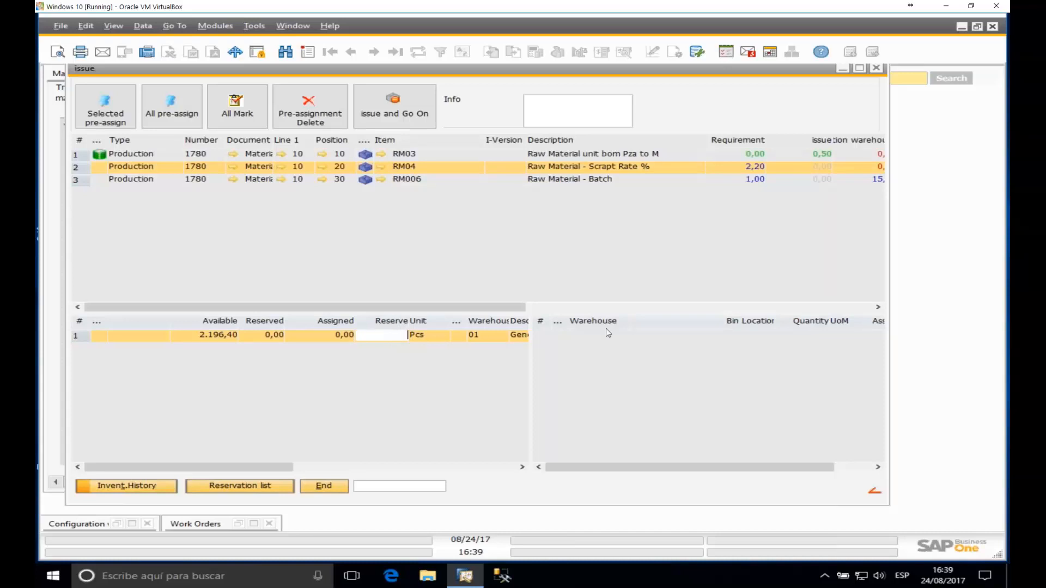
pyautogui.doubleClick(387, 338)
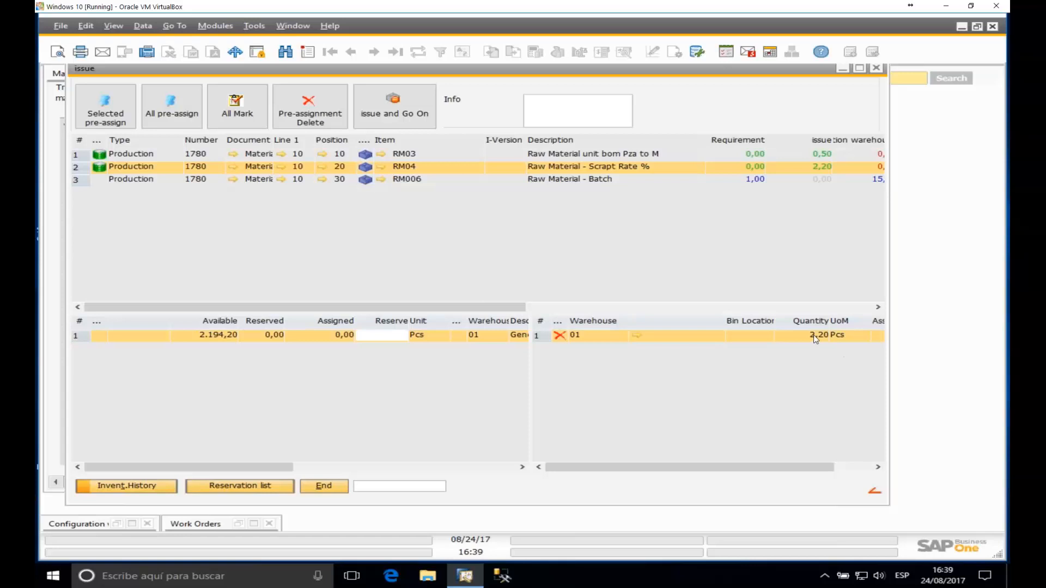
pyautogui.click(559, 336)
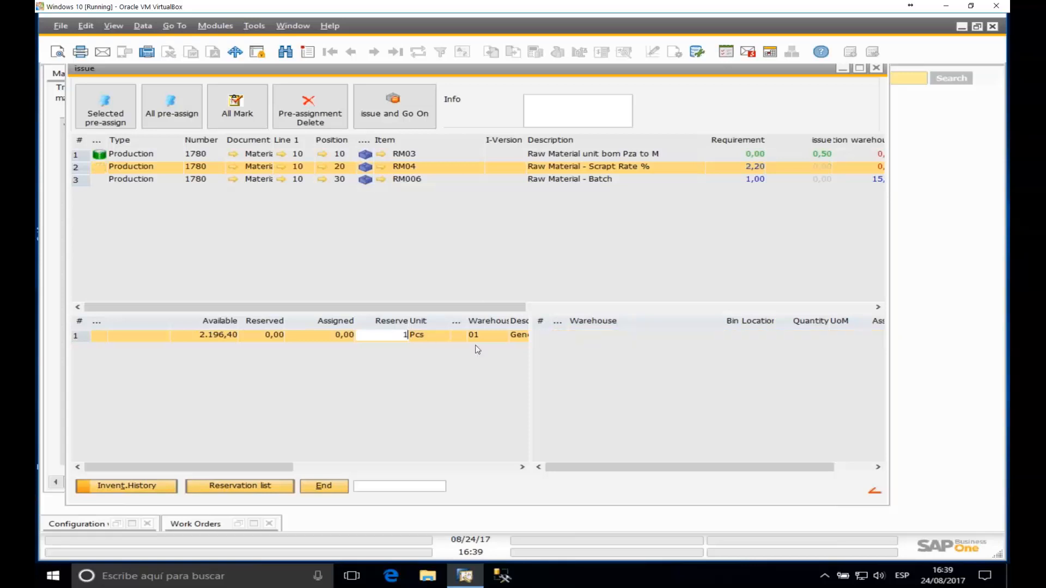
pyautogui.press('Tab')
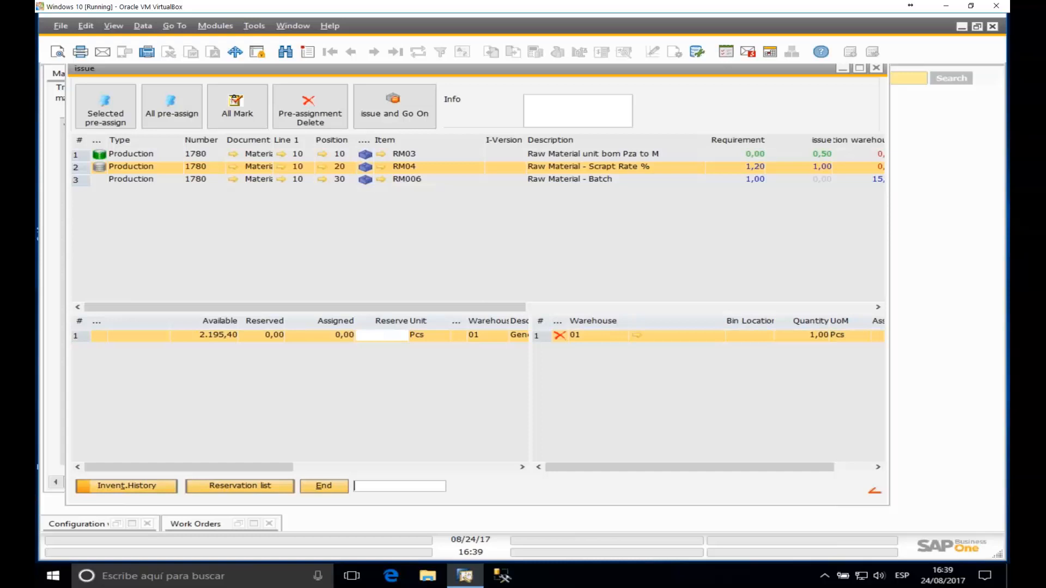
pyautogui.click(560, 336)
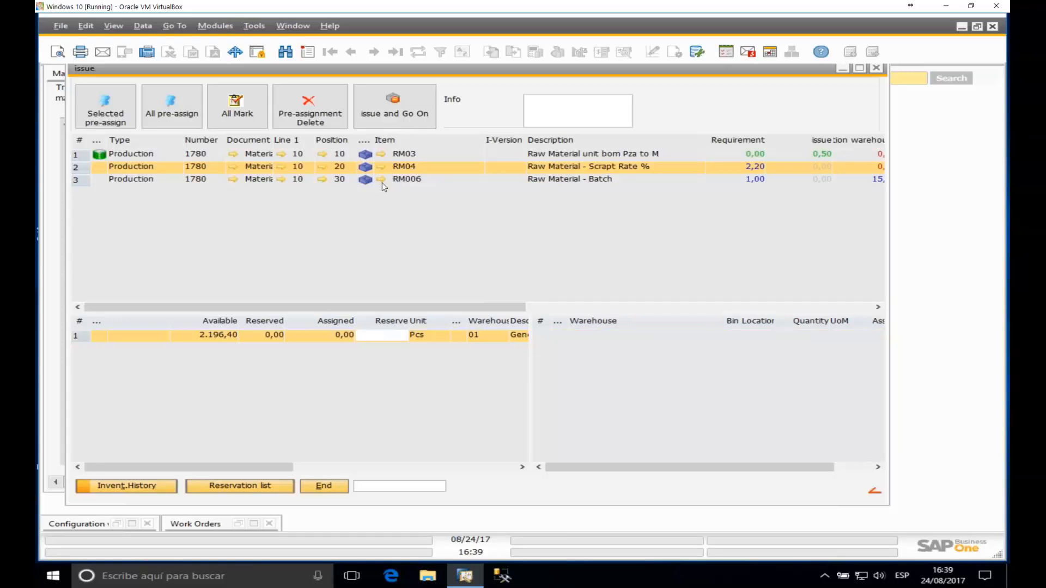
# Step: Reserve 1 Pcs of RM006 from batch B_002 and post the issue, confirming with Yes
pyautogui.click(157, 179)
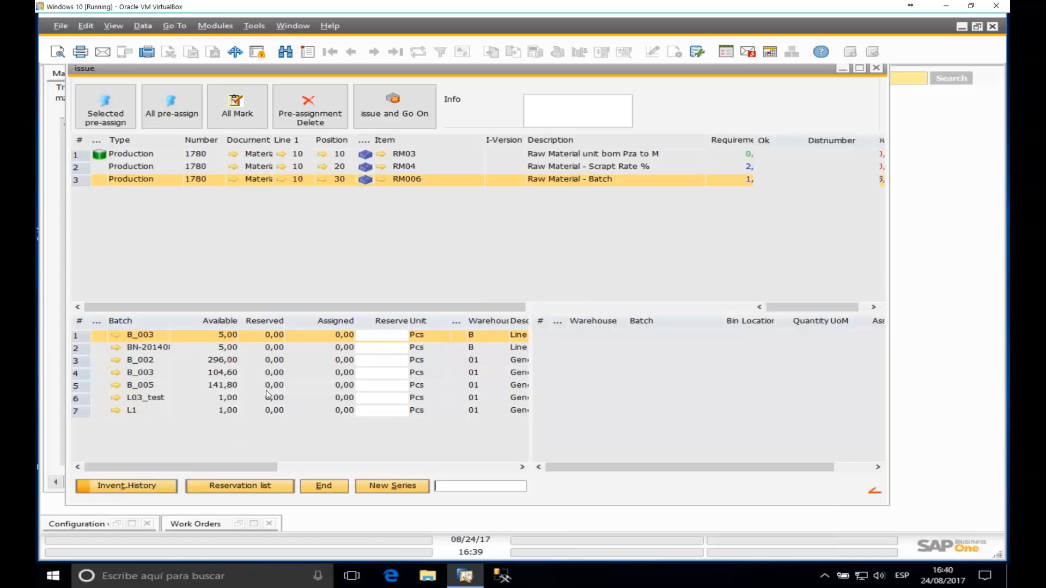
pyautogui.click(378, 362)
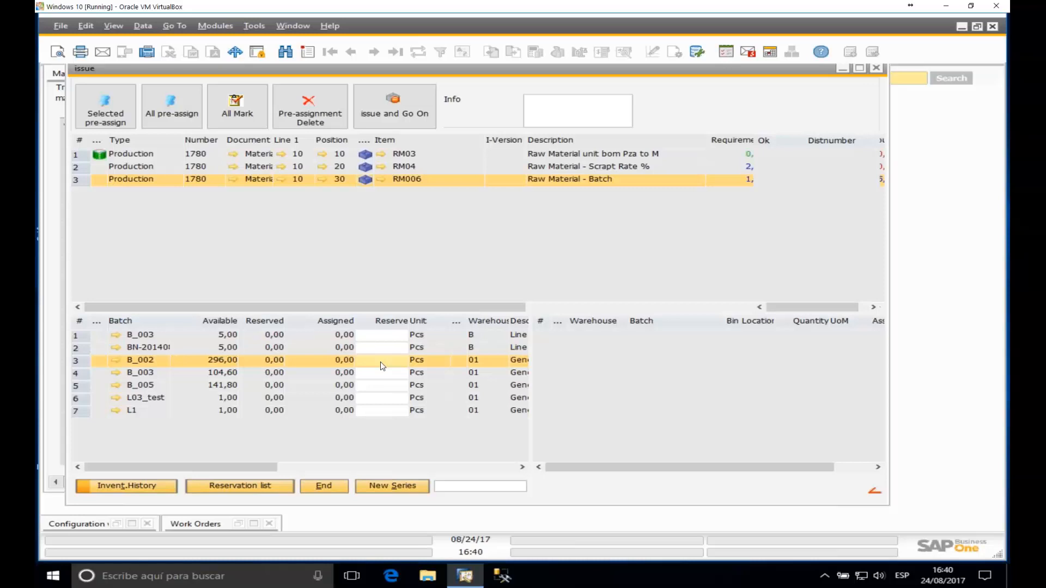
pyautogui.write('1')
pyautogui.press('Tab')
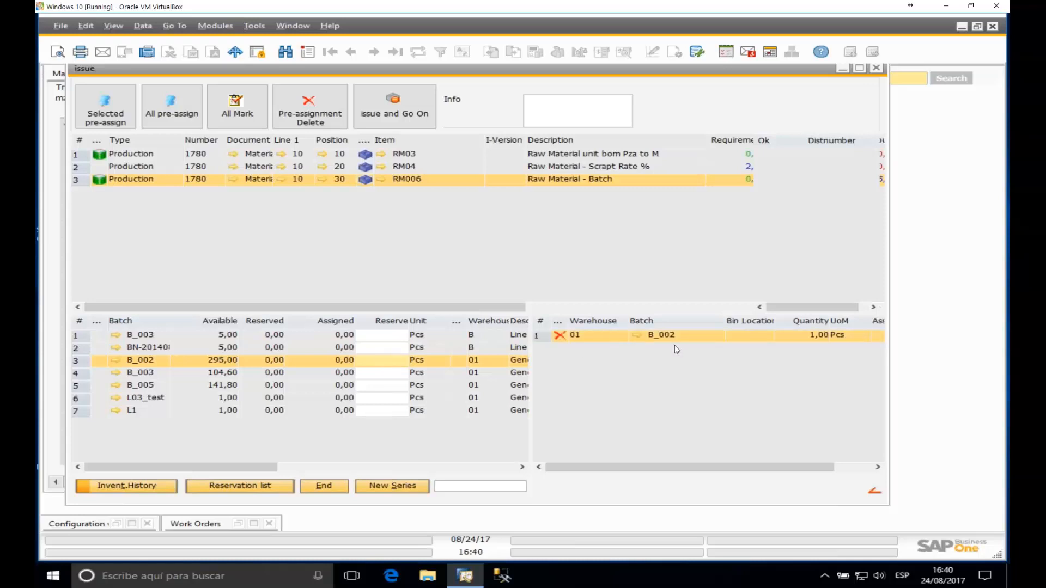
pyautogui.click(559, 336)
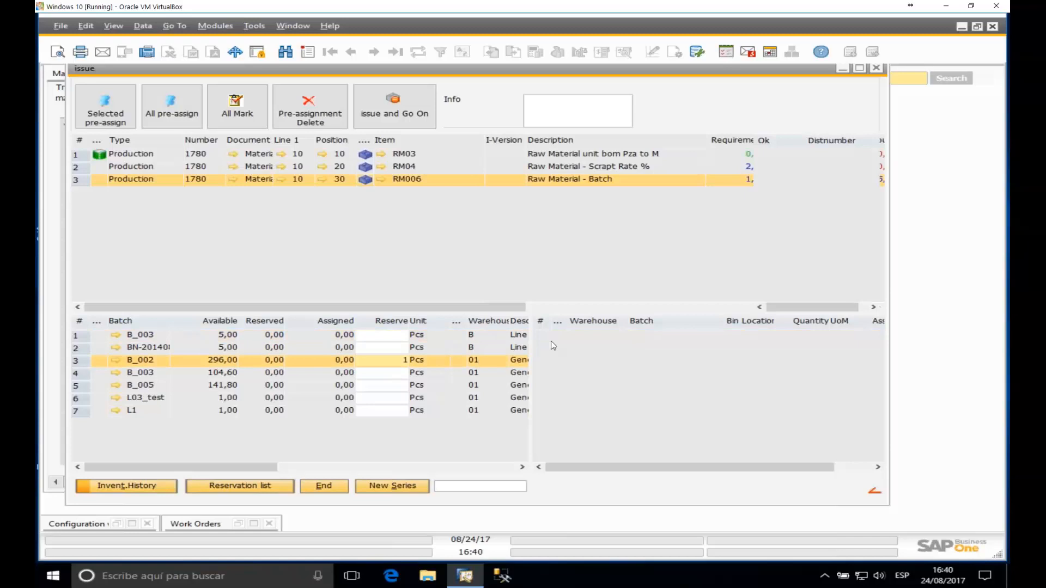
pyautogui.write('1')
pyautogui.press('Tab')
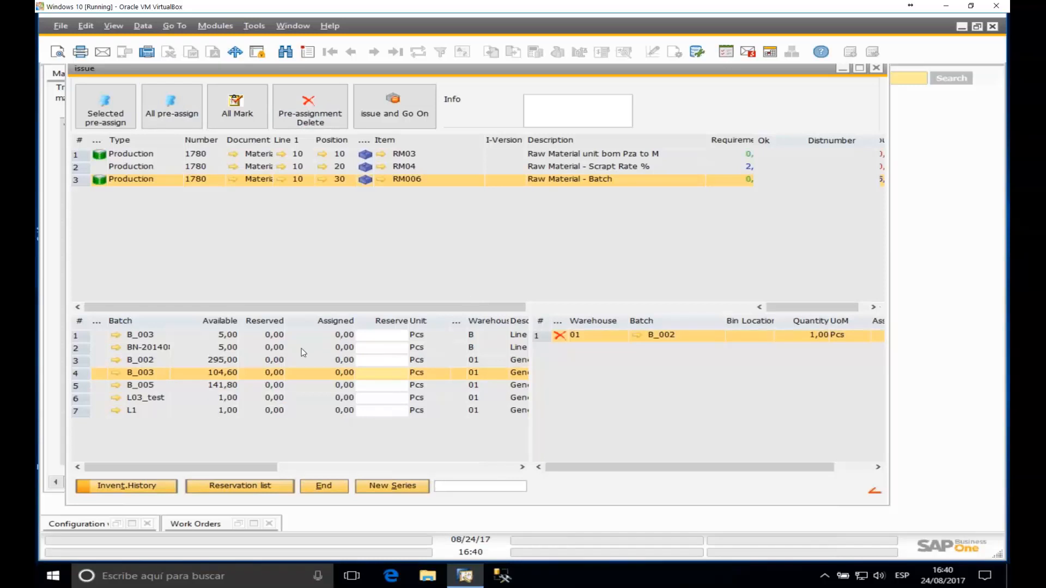
pyautogui.click(394, 112)
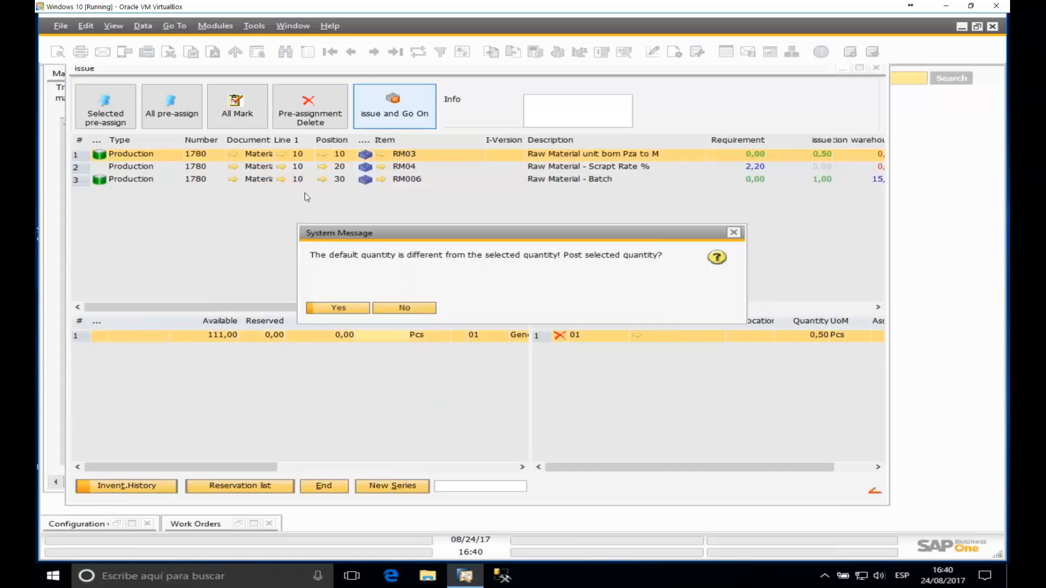
pyautogui.click(353, 309)
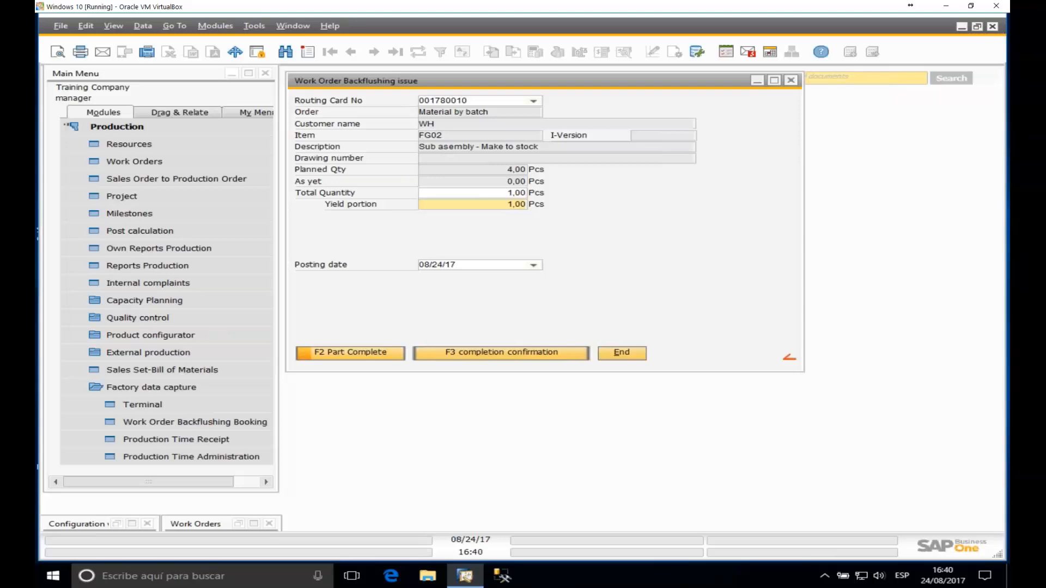
pyautogui.click(254, 523)
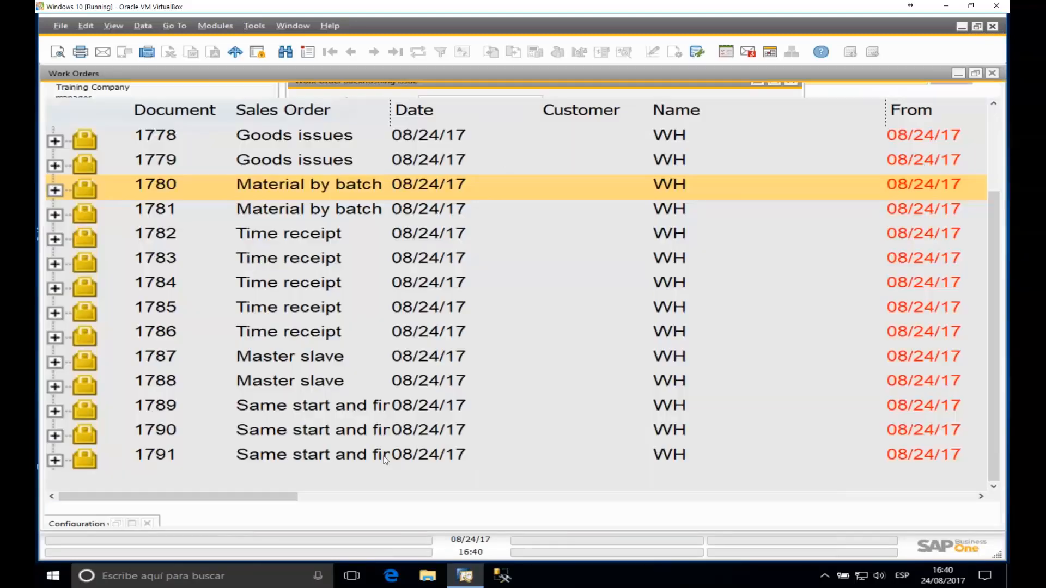
pyautogui.click(55, 189)
pyautogui.click(110, 214)
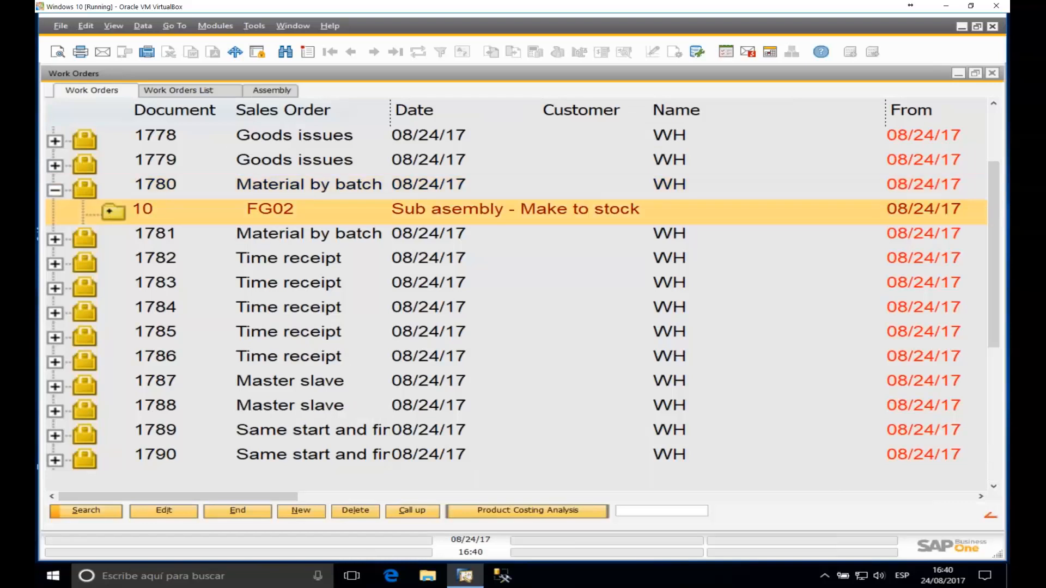
pyautogui.click(113, 289)
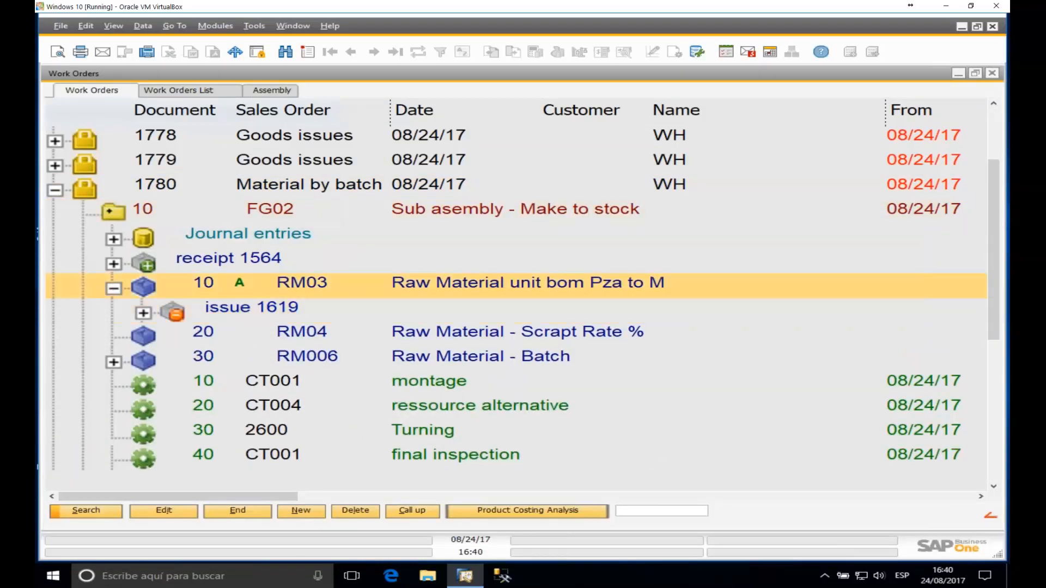
pyautogui.click(116, 364)
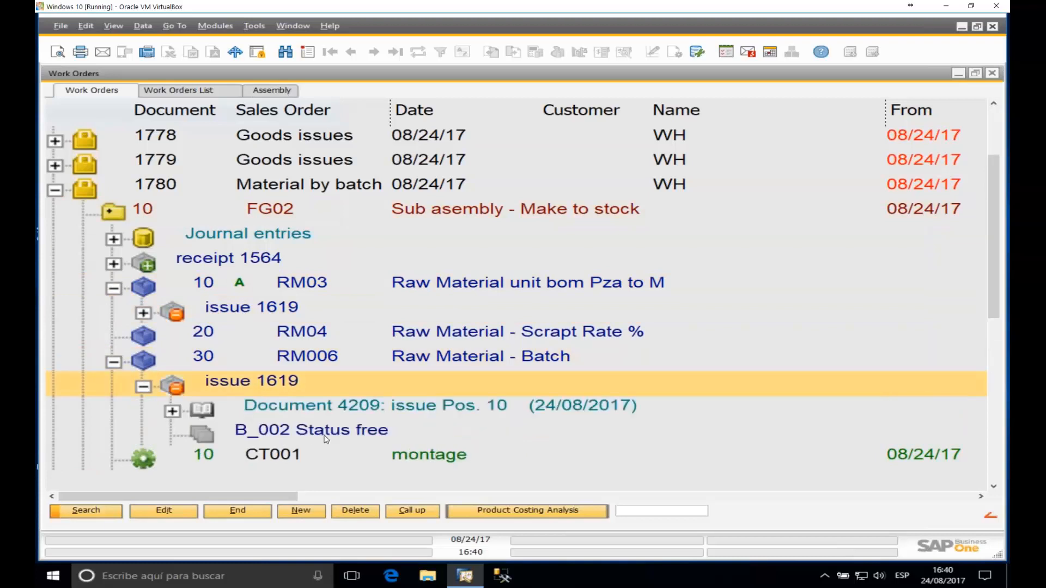
pyautogui.click(282, 441)
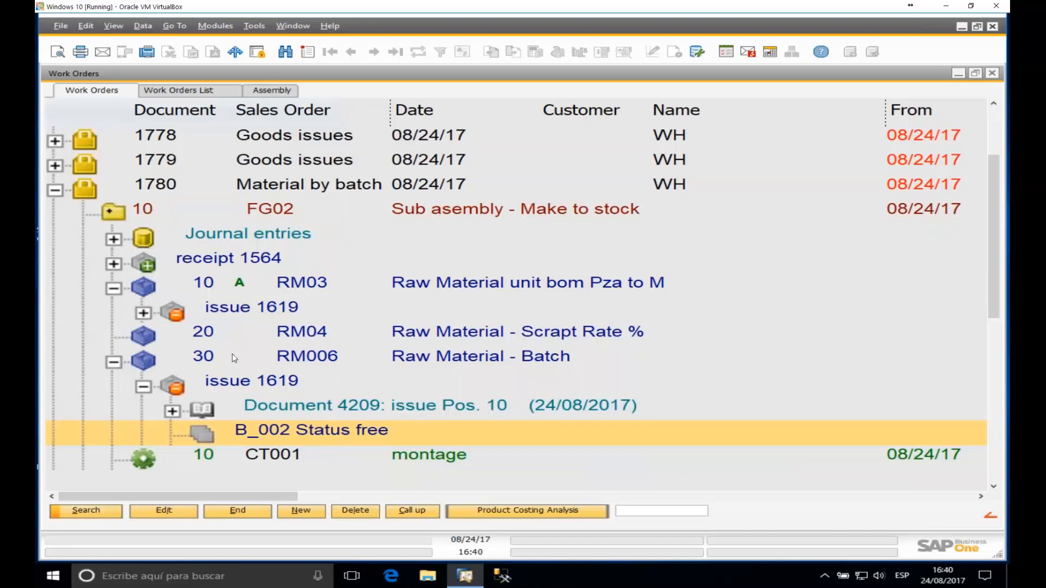
pyautogui.click(114, 364)
pyautogui.click(128, 290)
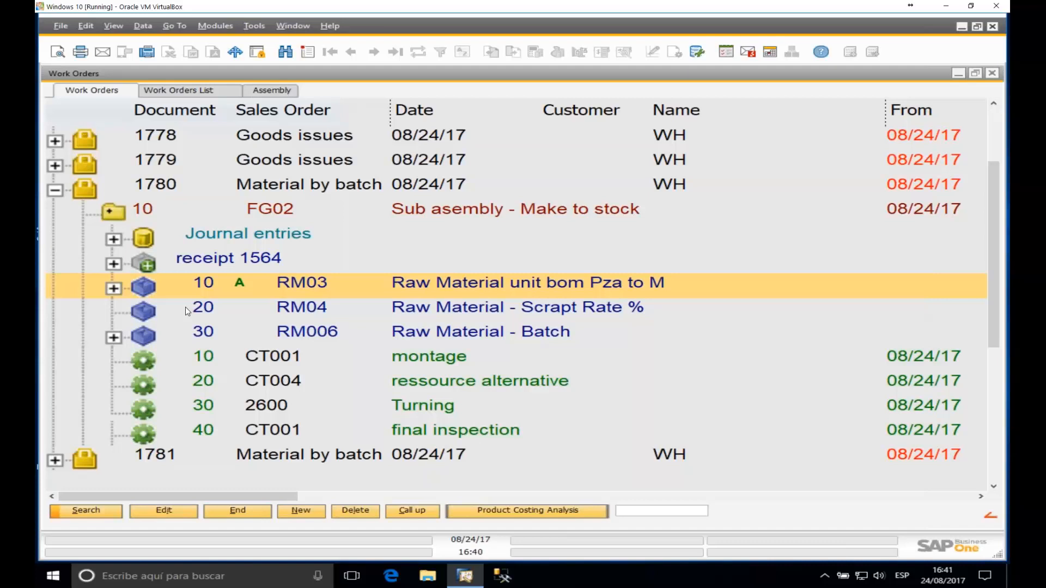
pyautogui.click(55, 190)
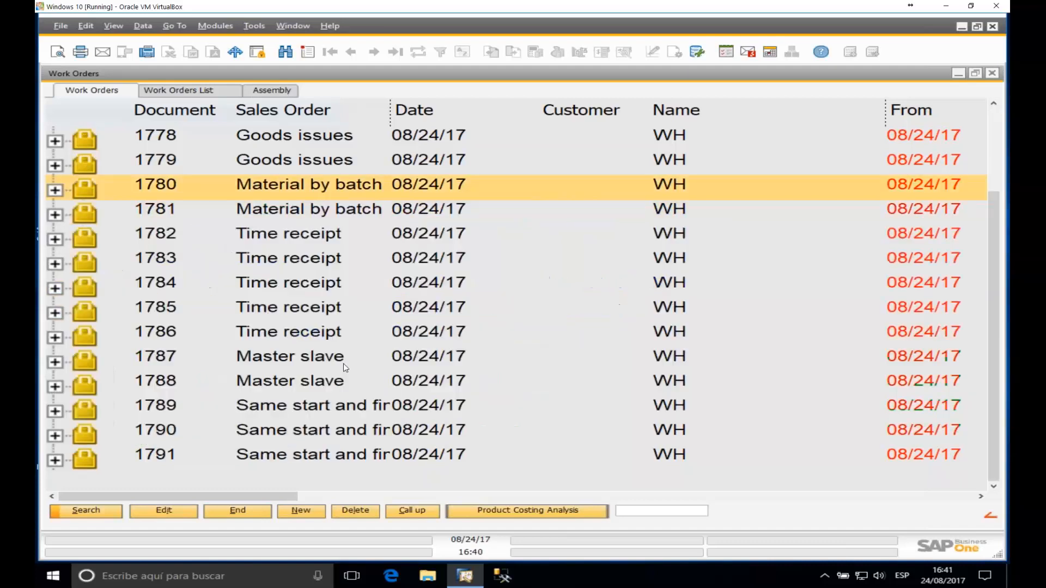
pyautogui.click(957, 73)
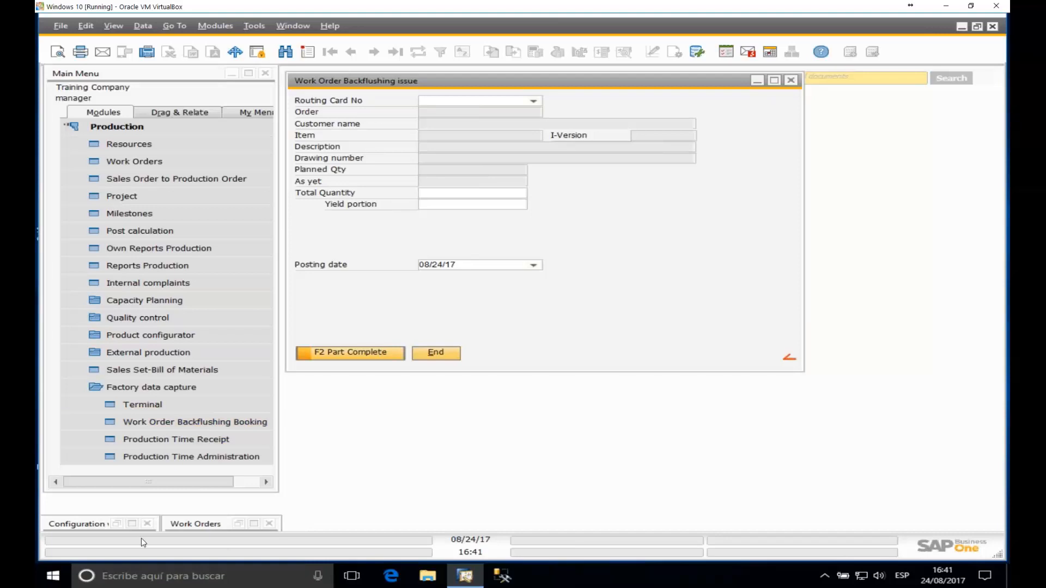
# Step: In the restored configuration wizard, change Automatic Material posting to Last Operation and update
pyautogui.click(136, 525)
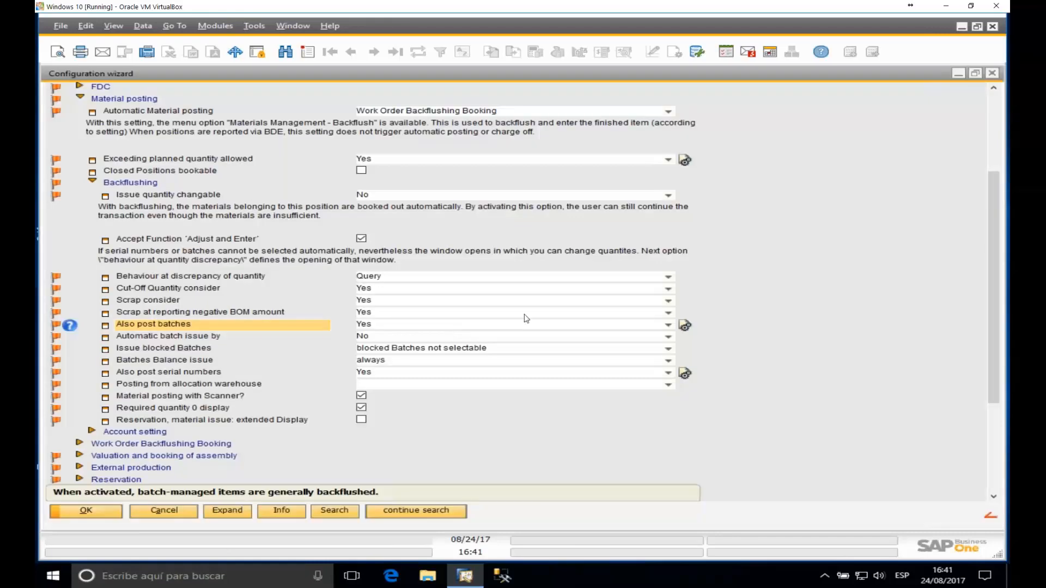
pyautogui.click(669, 111)
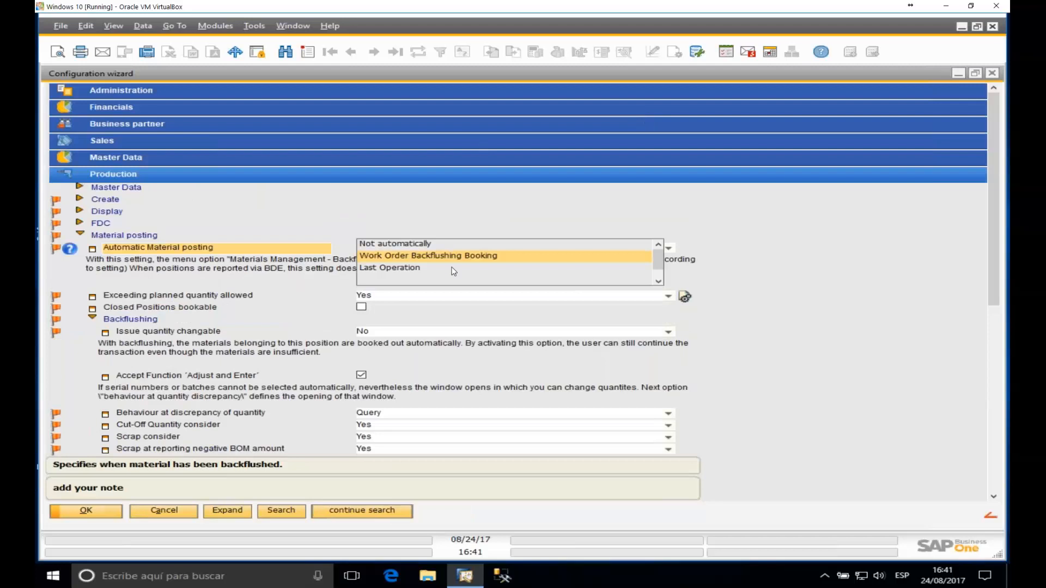
pyautogui.scroll(-1, 576, 260)
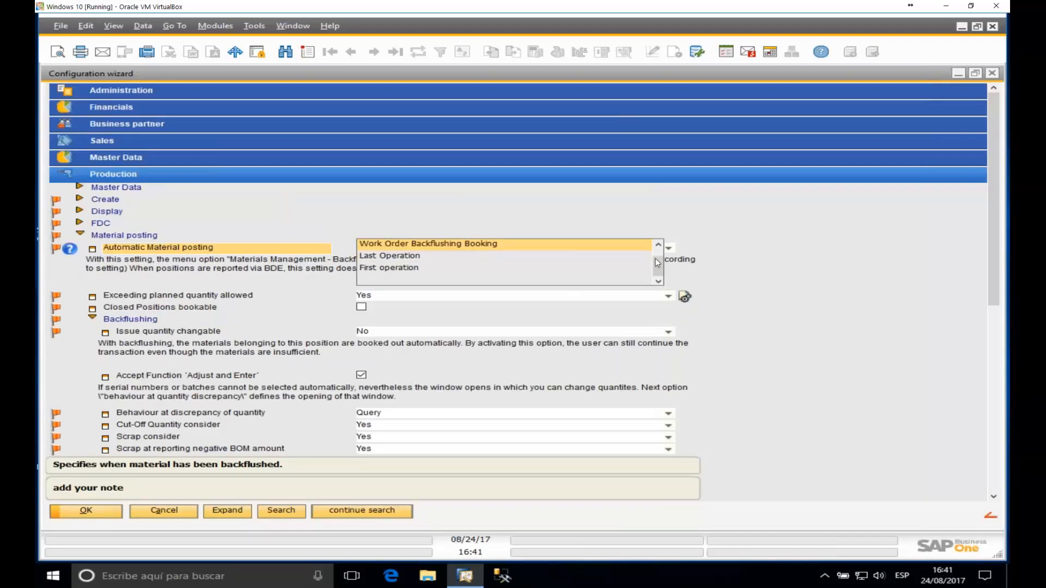
pyautogui.scroll(1, 515, 248)
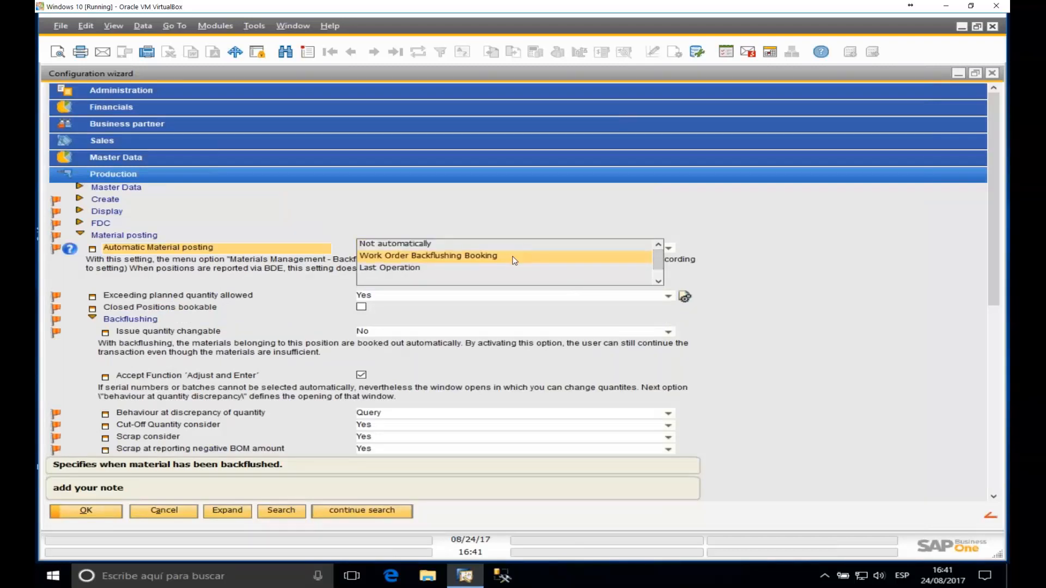
pyautogui.scroll(-1, 514, 260)
pyautogui.click(403, 256)
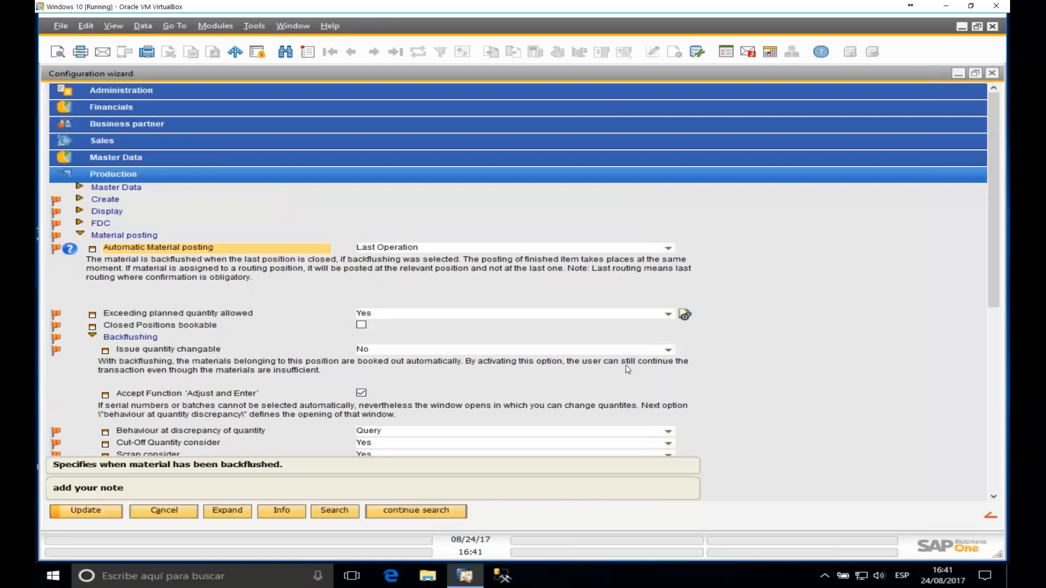
pyautogui.click(106, 510)
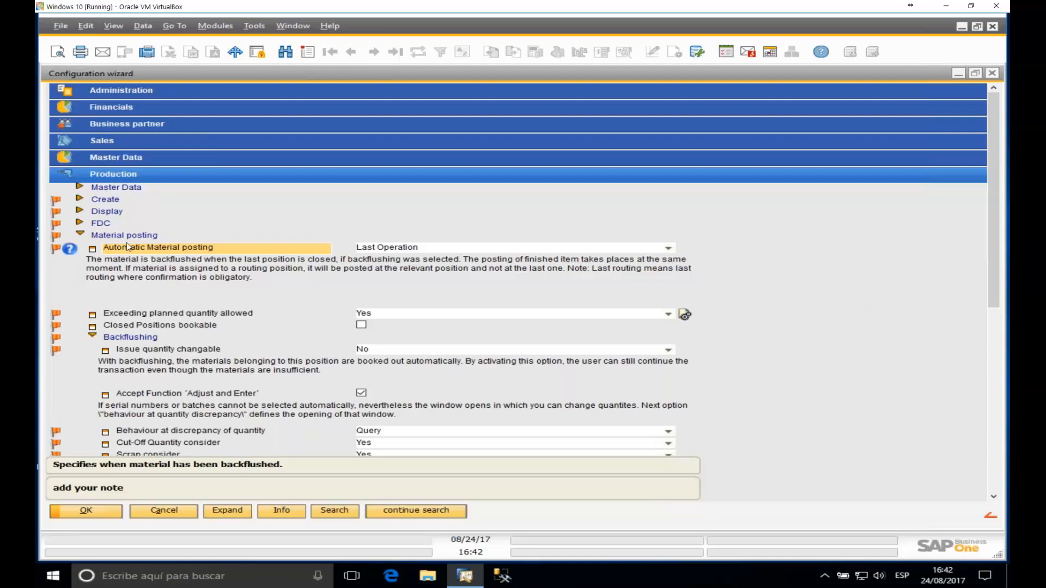
# Step: Set Backflushing's 'Issue quantity changable' to Yes, update, and minimise the configuration wizard
pyautogui.click(143, 339)
pyautogui.click(148, 340)
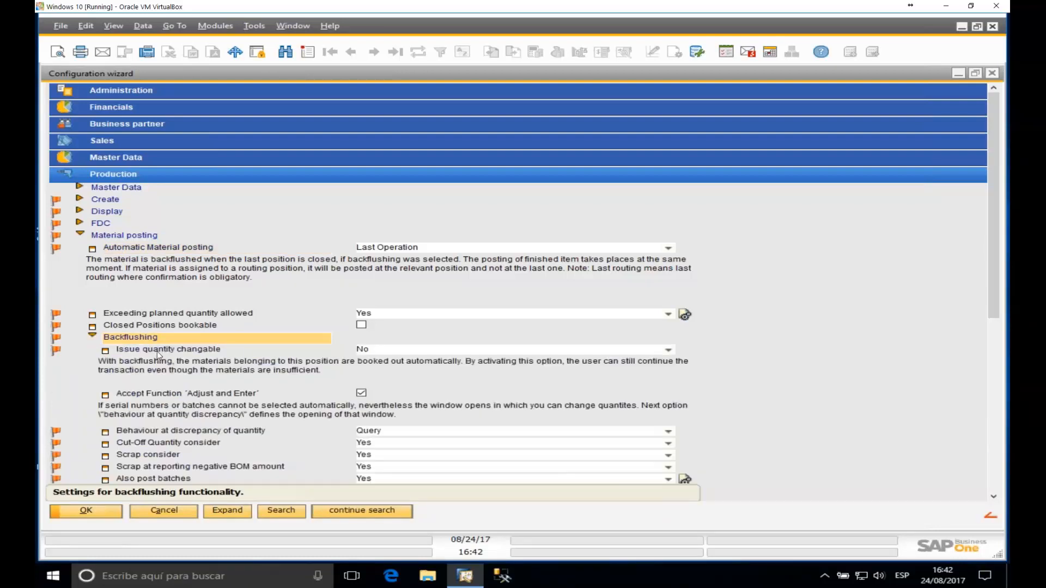
pyautogui.click(159, 351)
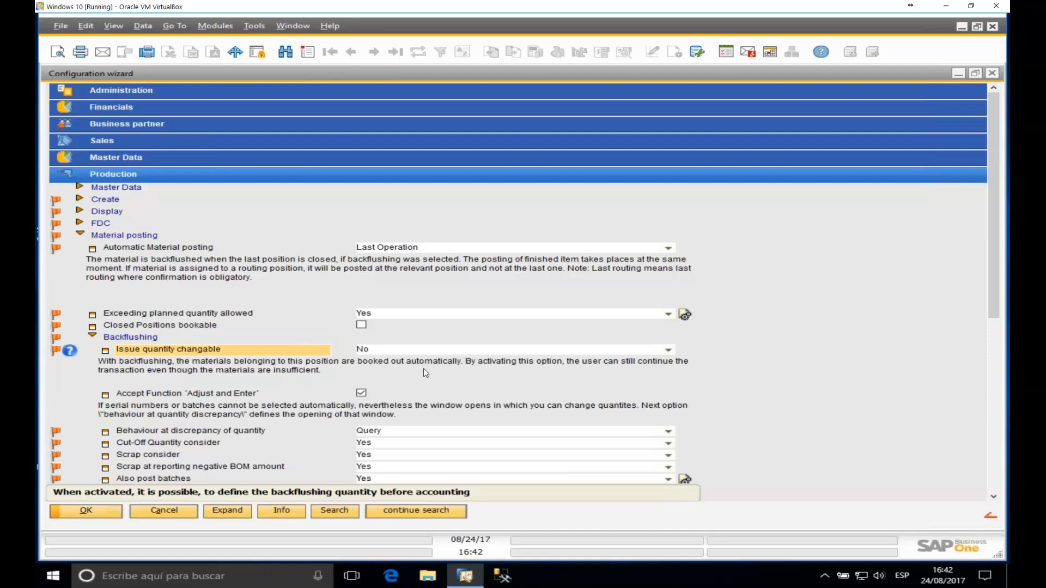
pyautogui.click(669, 354)
pyautogui.click(368, 357)
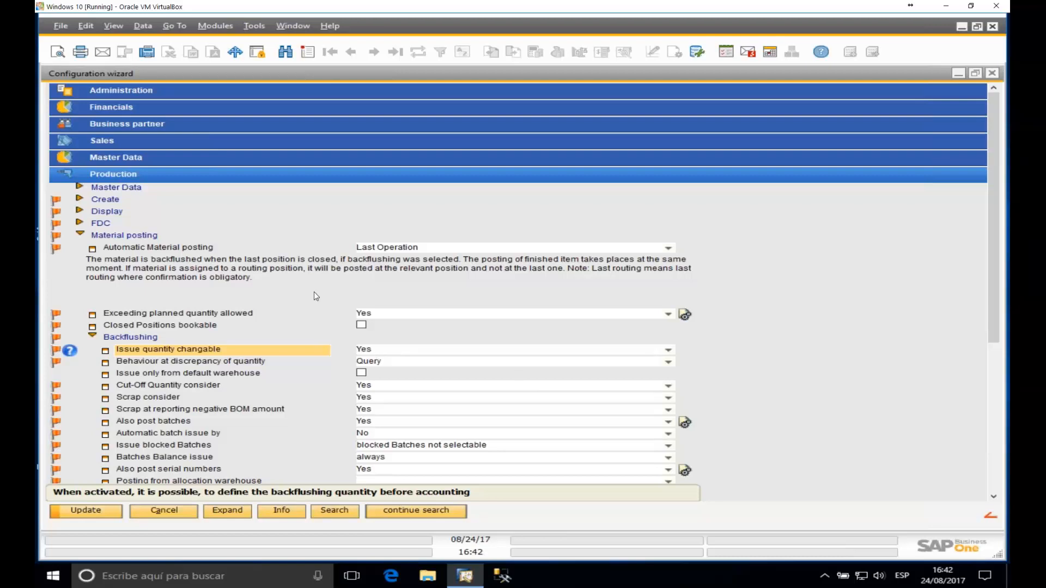
pyautogui.click(106, 512)
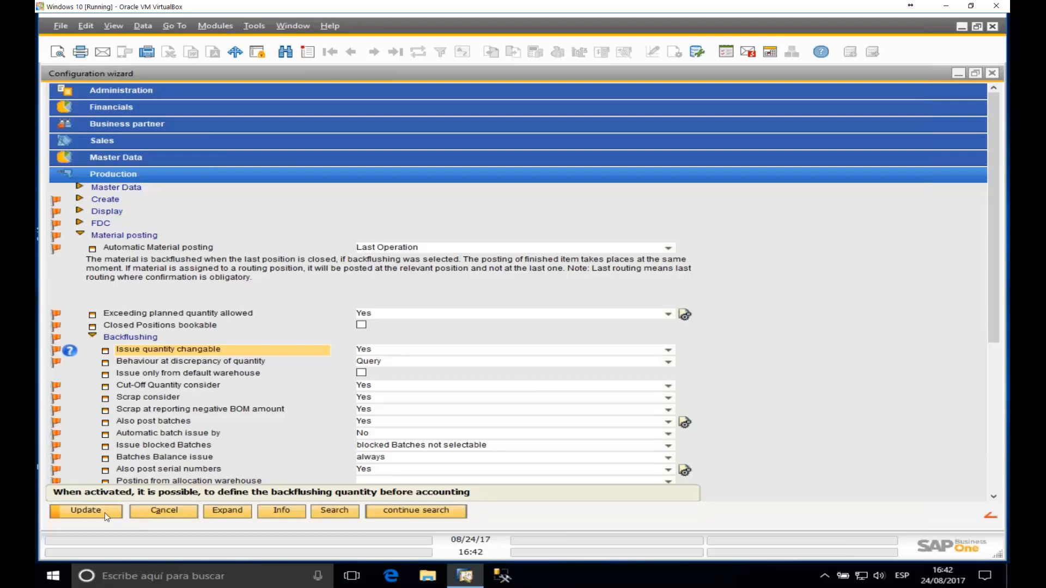
pyautogui.click(958, 73)
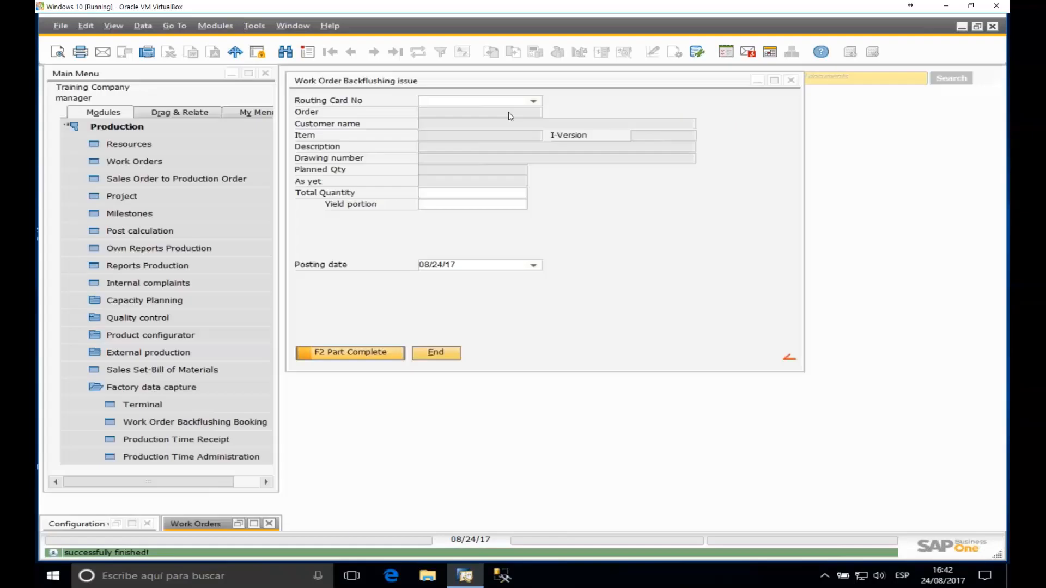
# Step: Close the backflushing issue window and expand work order 1779 in the Work Orders list
pyautogui.click(791, 81)
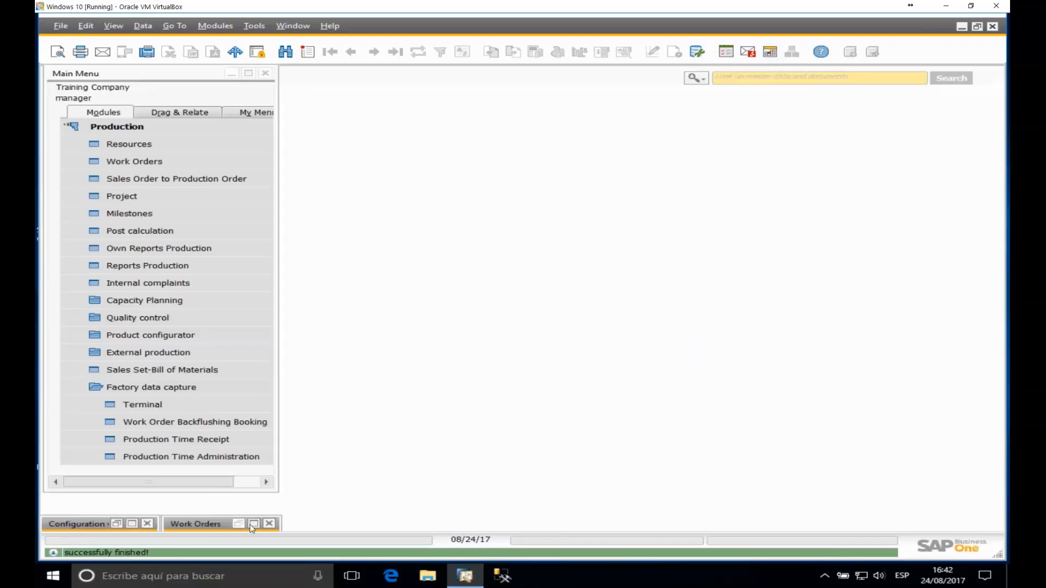
pyautogui.click(209, 519)
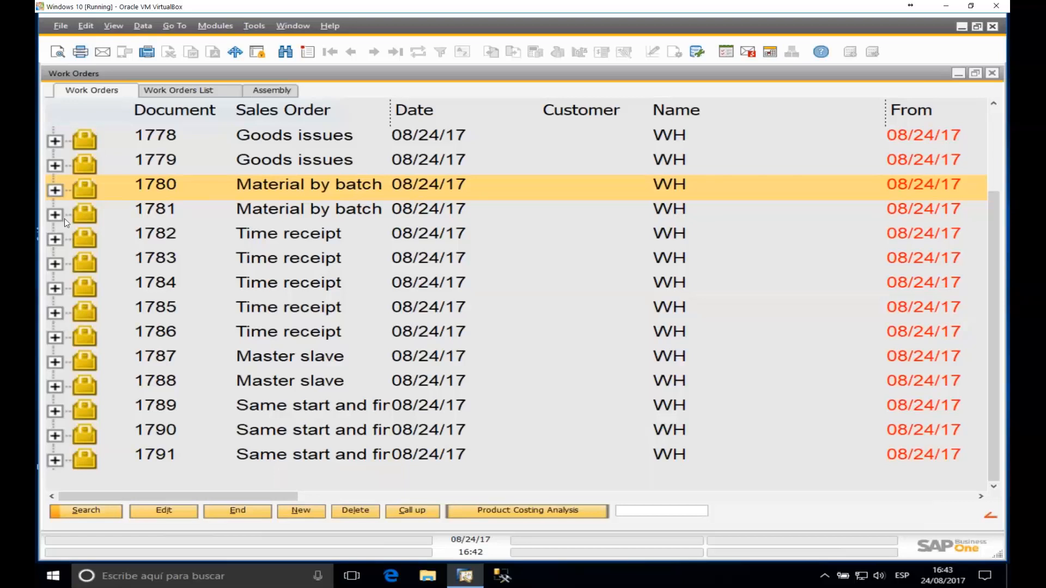
pyautogui.click(53, 218)
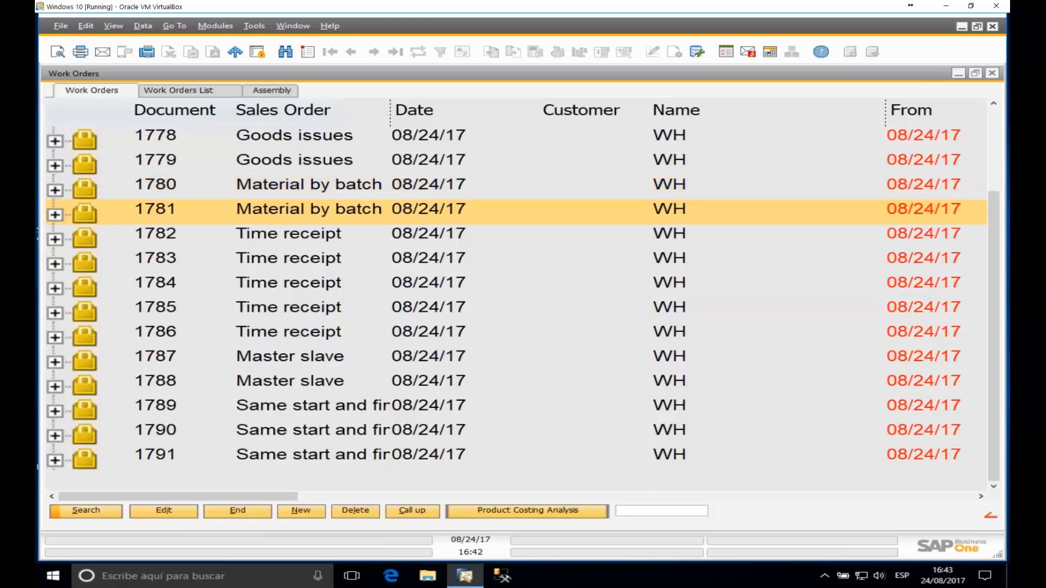
pyautogui.click(56, 168)
# Step: Create a time receipt for operation 40 CT001 final inspection under position 10 FG02
pyautogui.scroll(2, 117, 271)
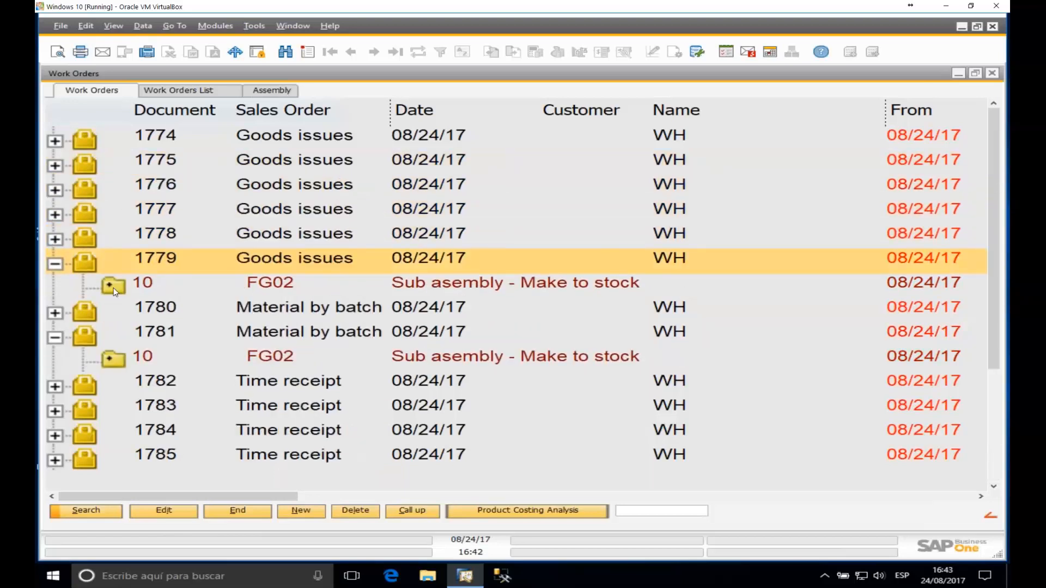
pyautogui.click(113, 287)
pyautogui.scroll(-3, 137, 182)
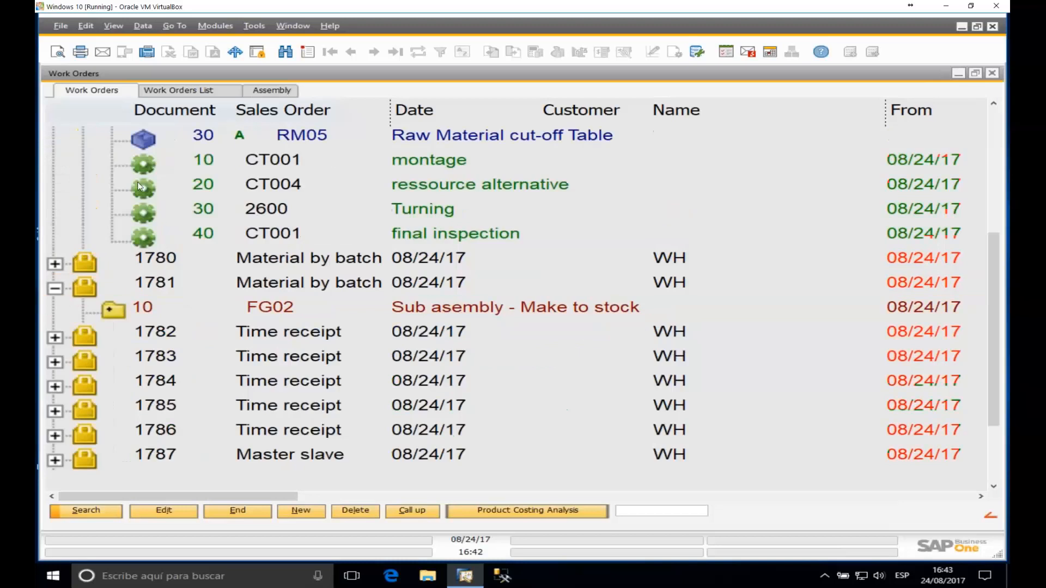
pyautogui.scroll(2, 251, 270)
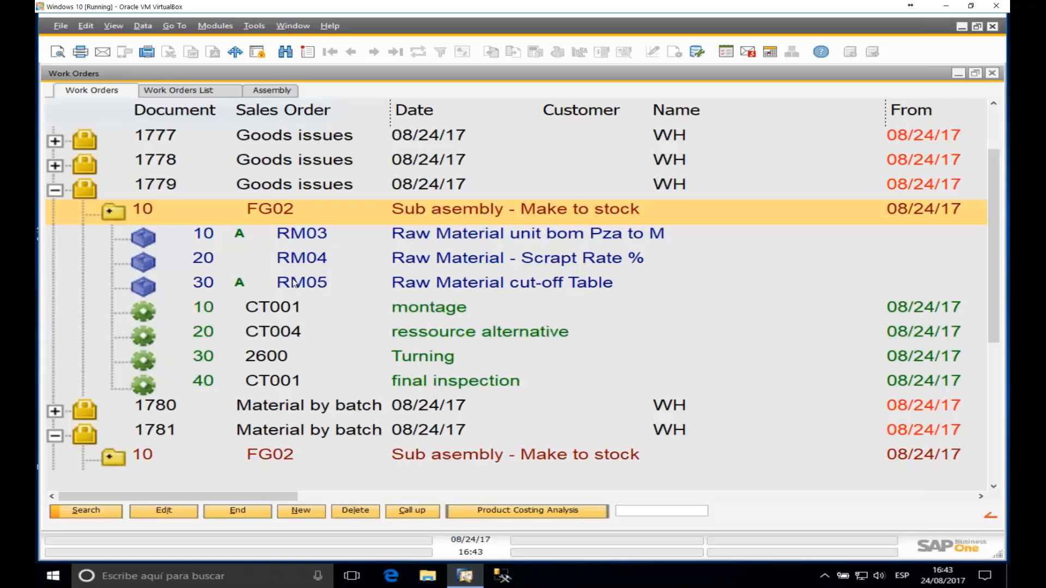
pyautogui.click(307, 260)
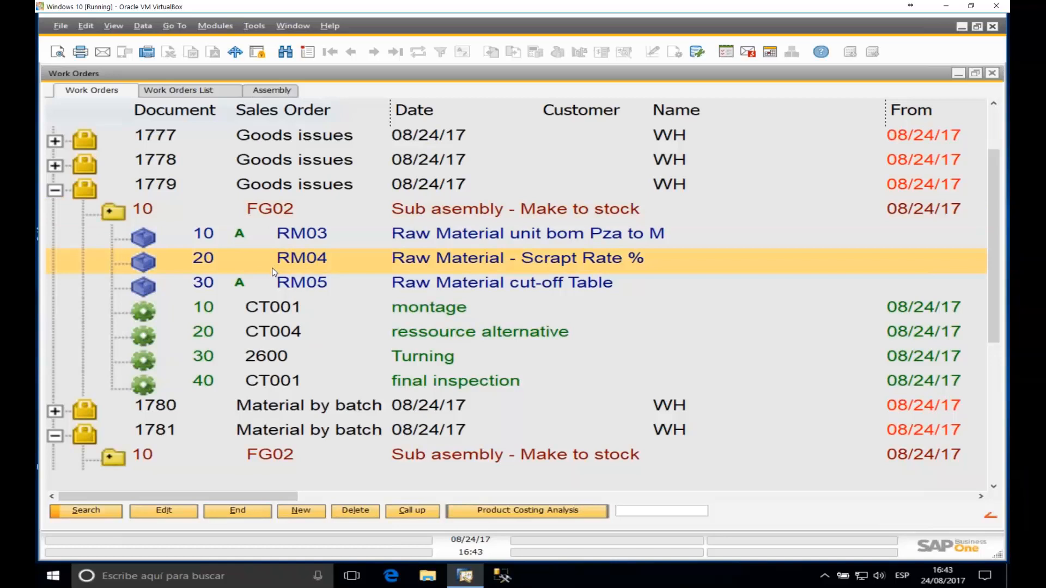
pyautogui.click(208, 383)
pyautogui.rightClick(207, 384)
pyautogui.click(263, 399)
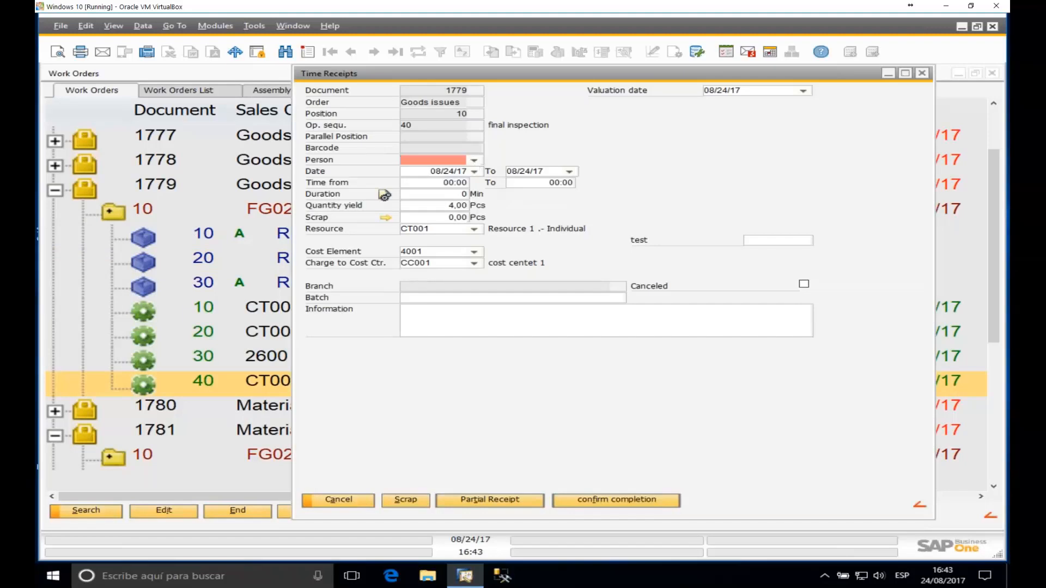
# Step: Pick the person, enter duration 10 and quantity yield 1, and post as a partial receipt
pyautogui.click(474, 161)
pyautogui.click(422, 171)
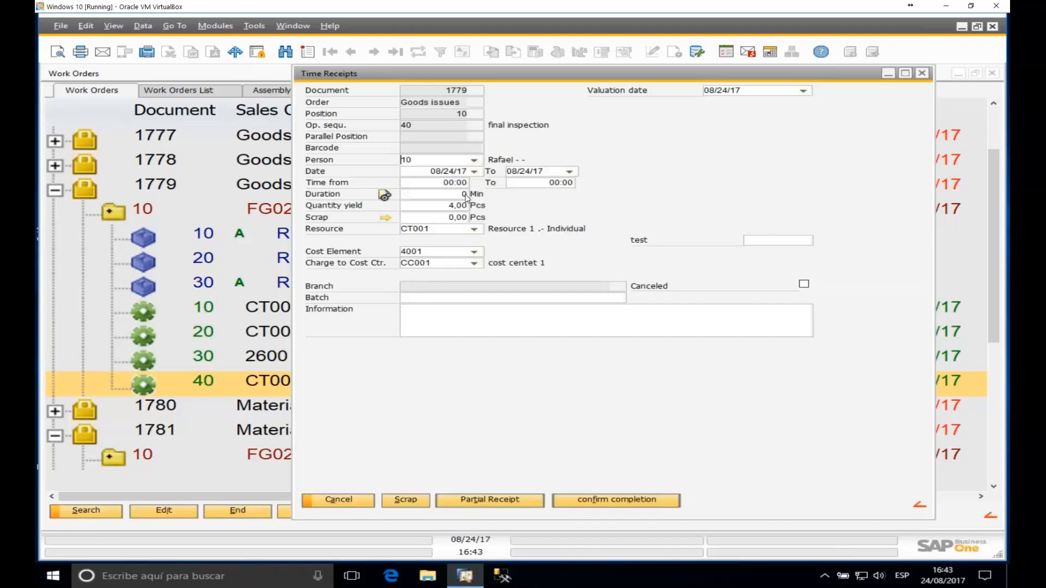
pyautogui.click(465, 195)
pyautogui.write('10')
pyautogui.press('Tab')
pyautogui.write('1')
pyautogui.click(498, 502)
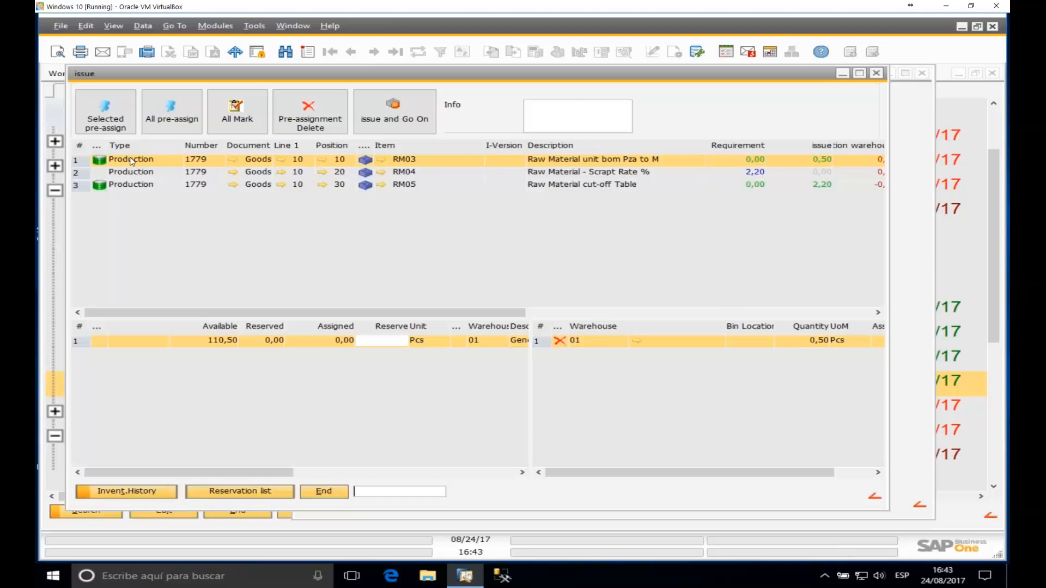
# Step: Add an extra 1 piece to RM03 and set RM04's issue quantity to 2
pyautogui.click(393, 345)
pyautogui.press('Return')
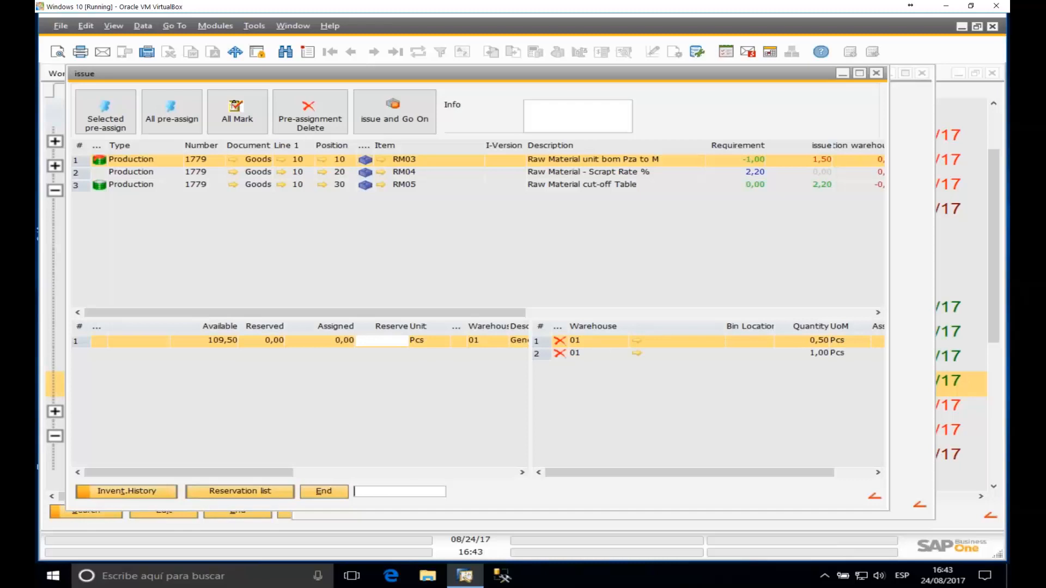
pyautogui.click(130, 188)
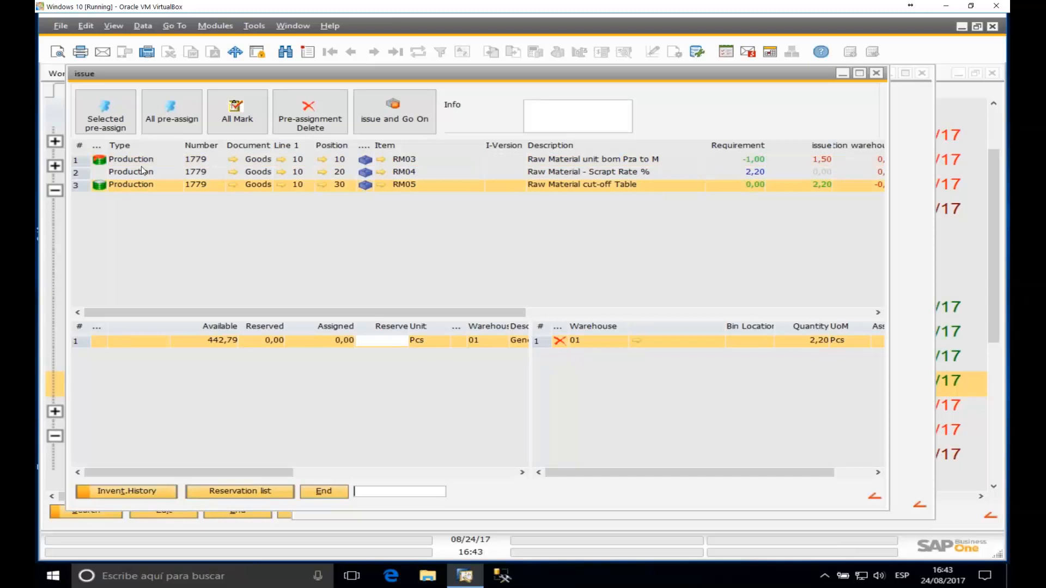
pyautogui.click(139, 171)
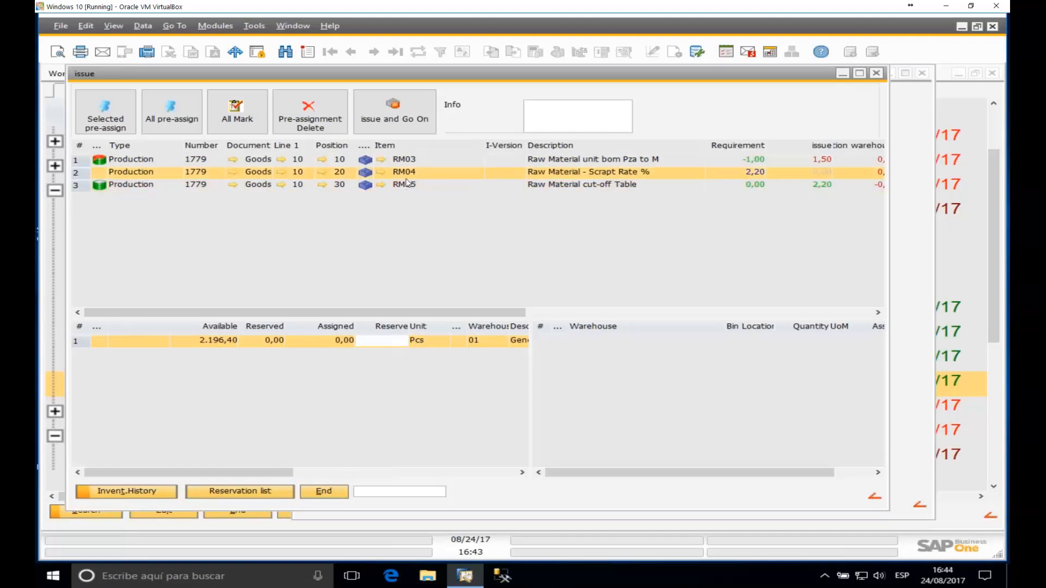
pyautogui.click(395, 340)
pyautogui.write('2')
pyautogui.press('Return')
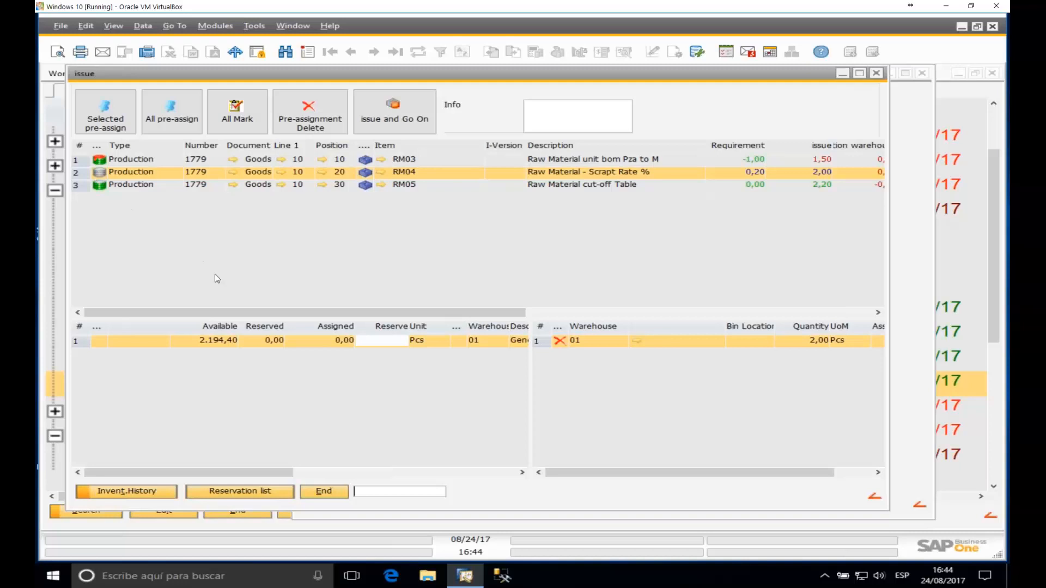
# Step: Review the RM04 and RM05 quantities, then post the material issue, confirming with Yes
pyautogui.scroll(10, 220, 262)
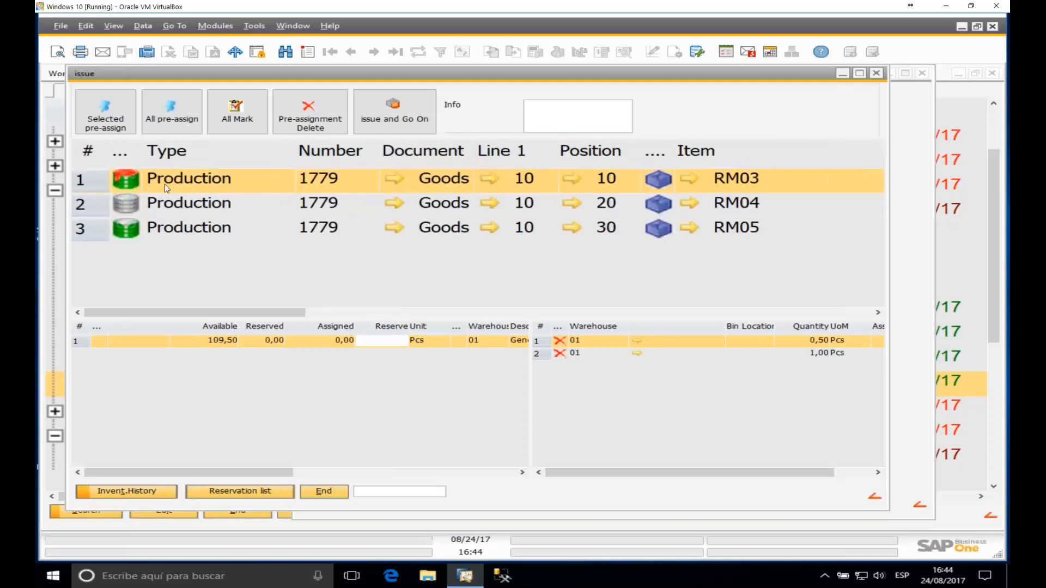
pyautogui.click(136, 203)
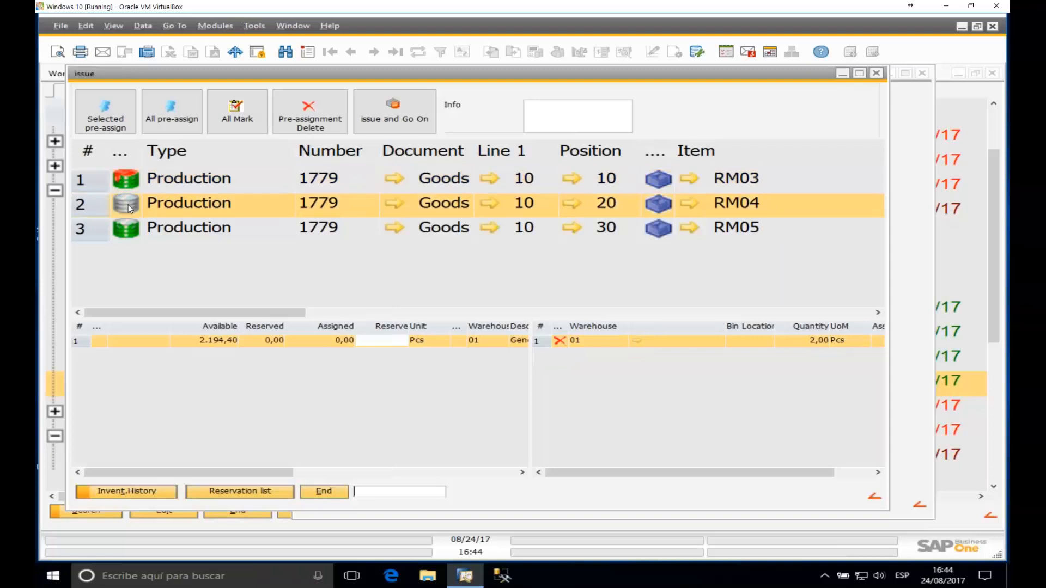
pyautogui.click(137, 228)
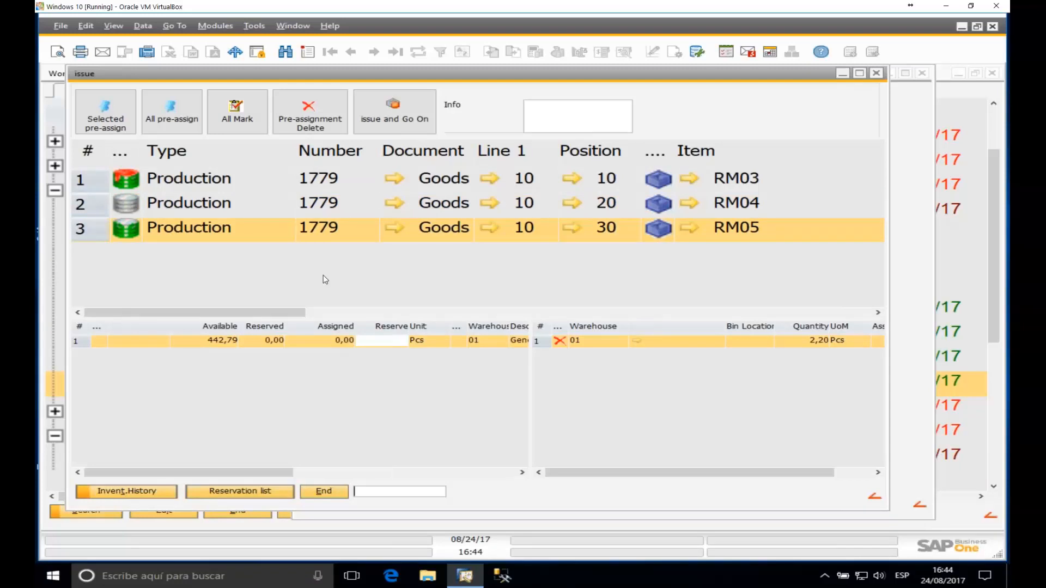
pyautogui.scroll(-2, 323, 276)
pyautogui.scroll(-2, 318, 255)
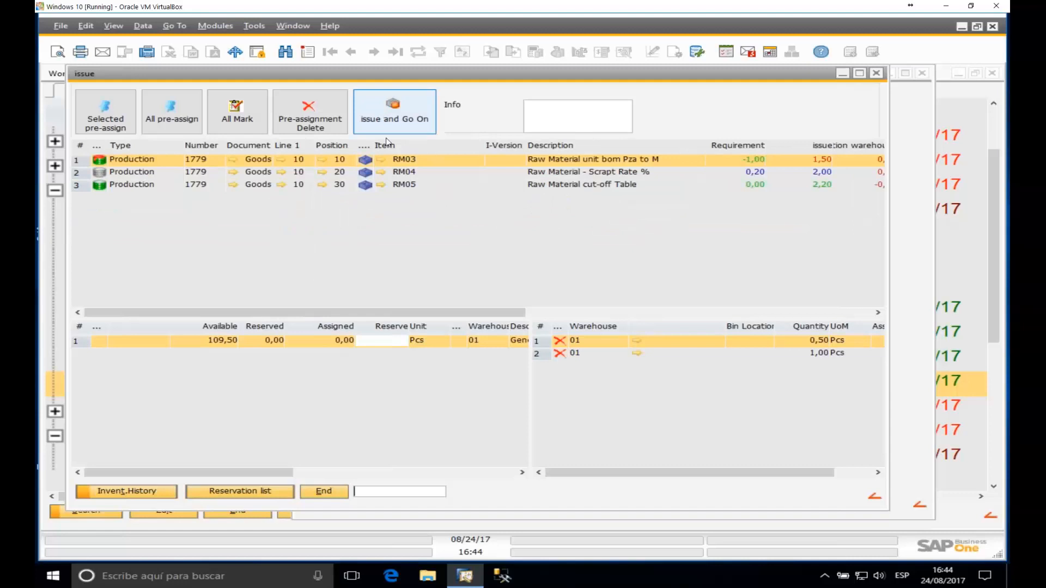
pyautogui.click(396, 123)
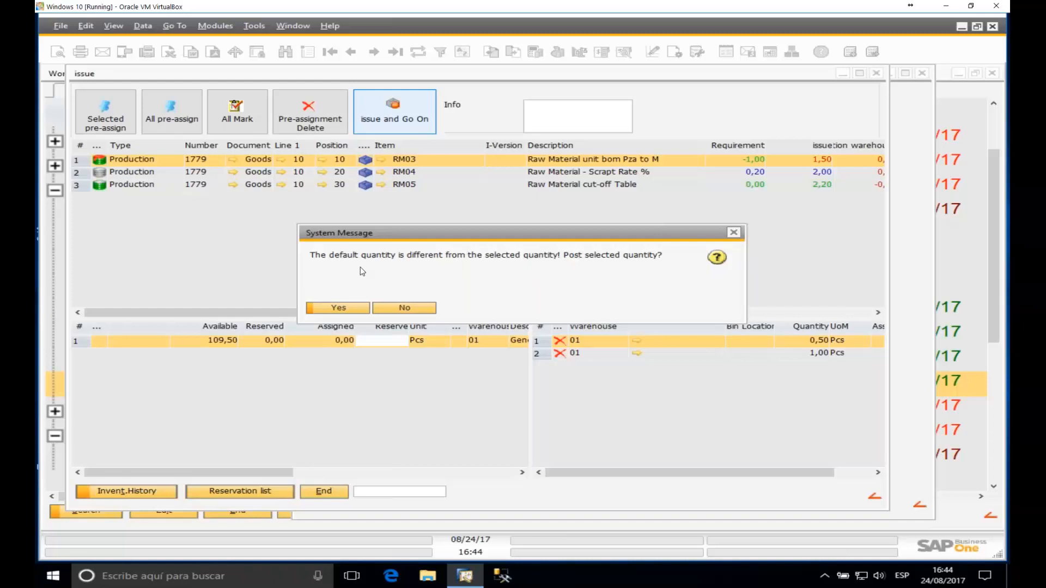
pyautogui.click(342, 312)
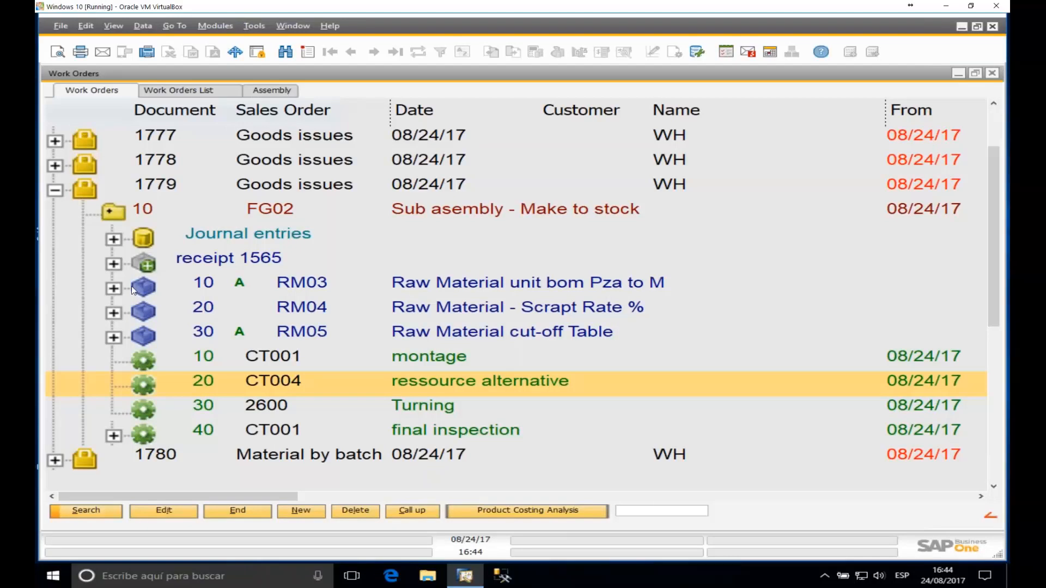
# Step: Expand RM03 and RM04 in order 1779 to view issue document 1620
pyautogui.doubleClick(180, 288)
pyautogui.click(207, 312)
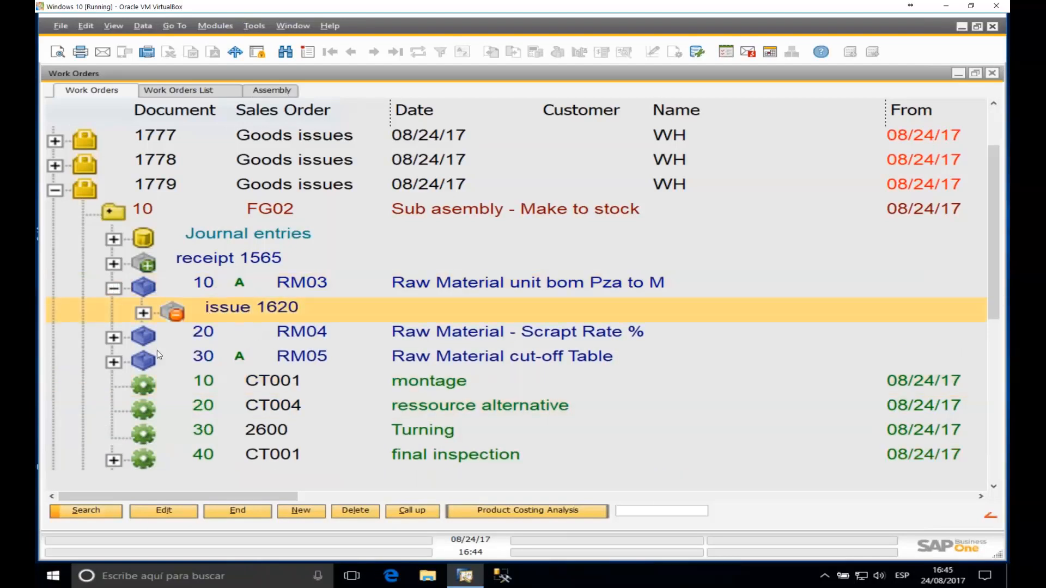
pyautogui.doubleClick(124, 342)
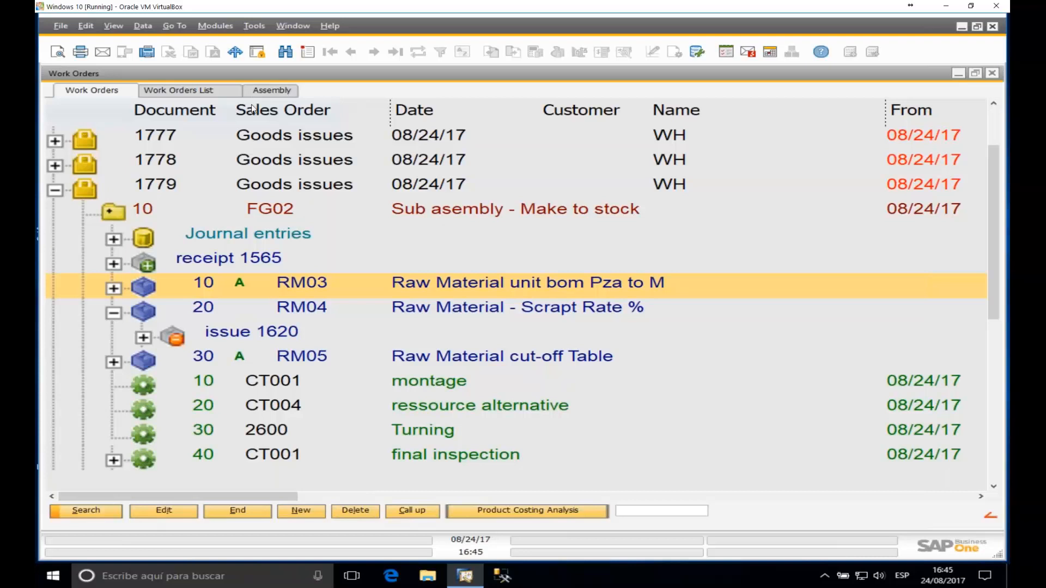
# Step: Minimise Work Orders and reopen the Automatic Material posting choices in the configuration wizard
pyautogui.click(958, 74)
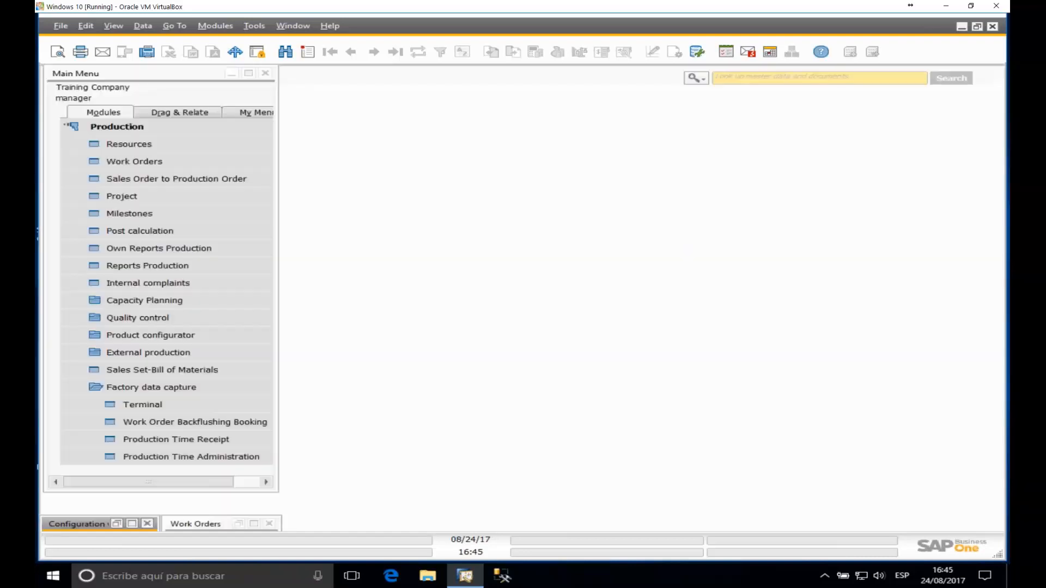
pyautogui.click(131, 524)
pyautogui.click(670, 248)
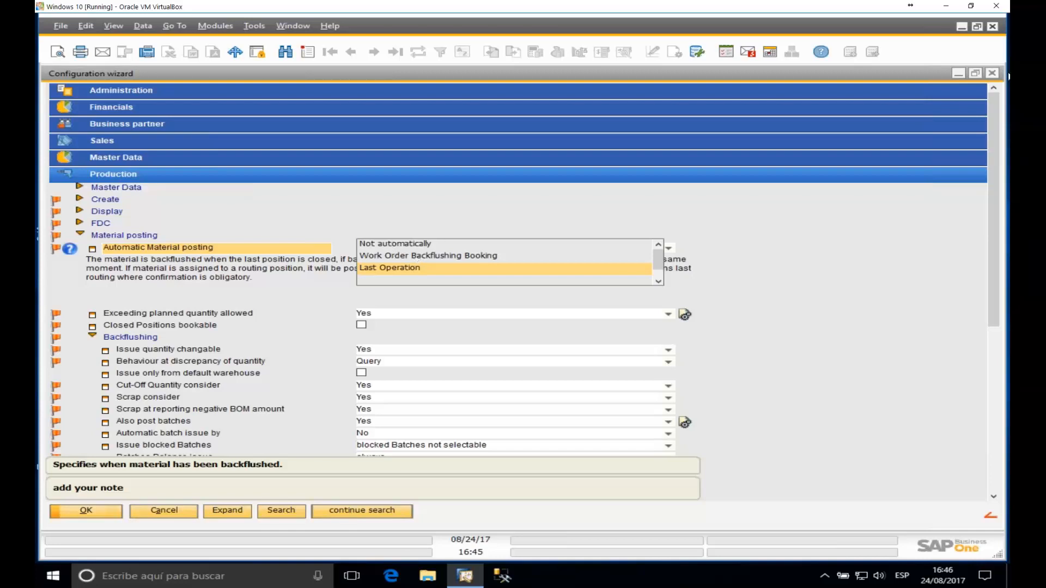
# Step: Minimise the configuration wizard and restore the Work Orders window to full size
pyautogui.click(960, 76)
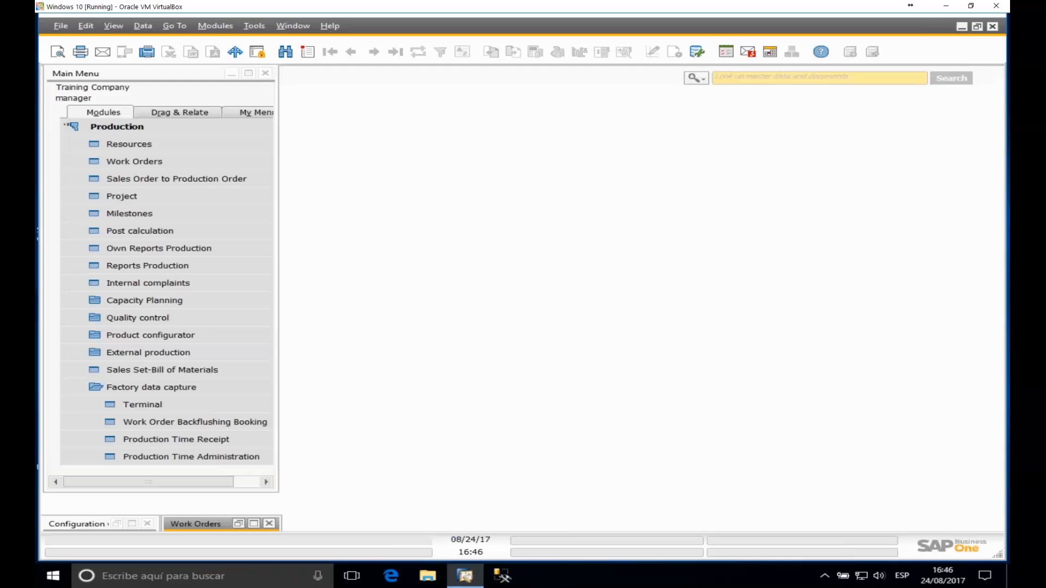
pyautogui.click(253, 524)
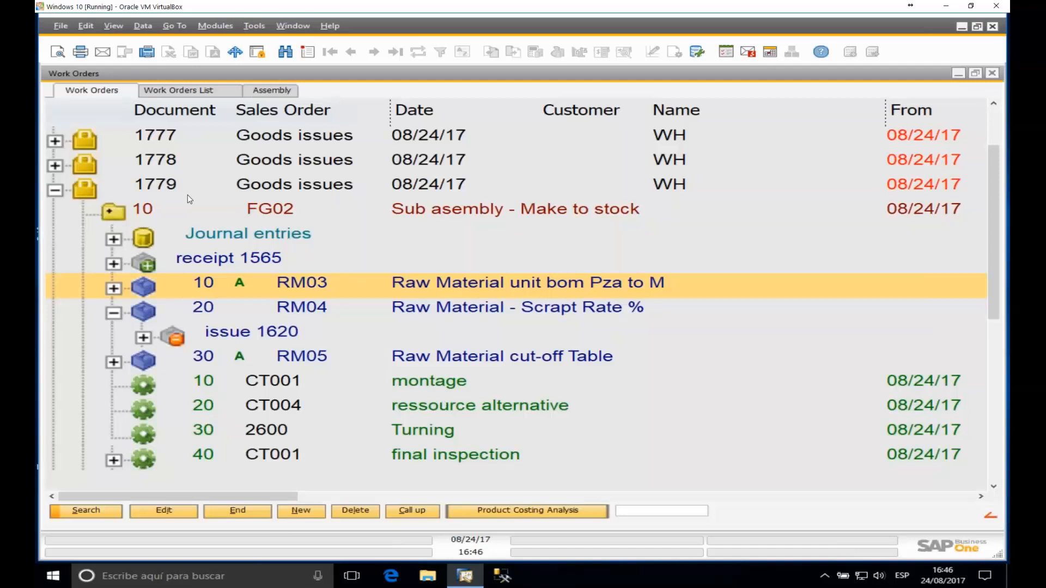
pyautogui.click(55, 190)
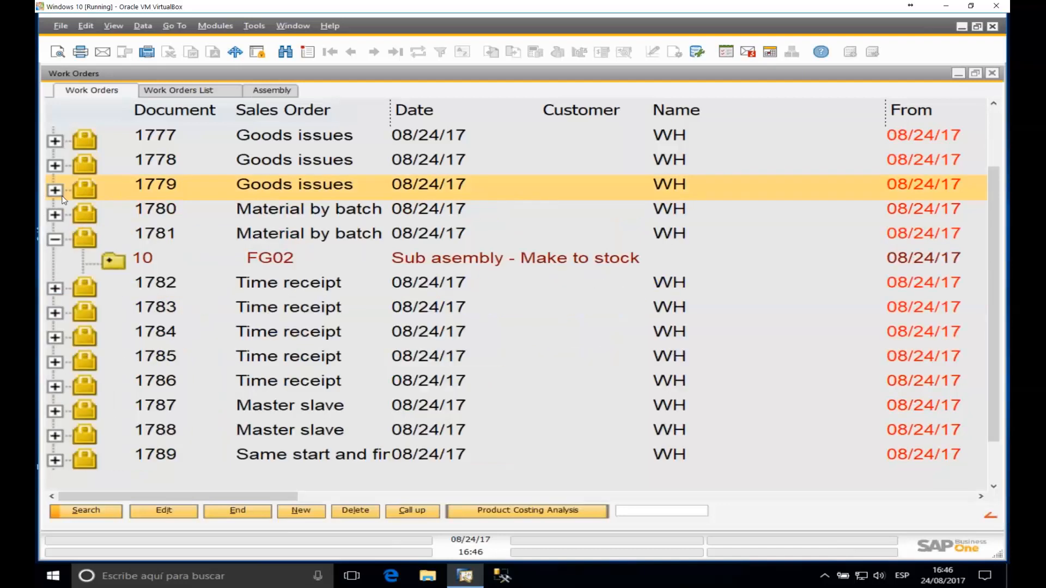
pyautogui.click(55, 190)
pyautogui.doubleClick(114, 211)
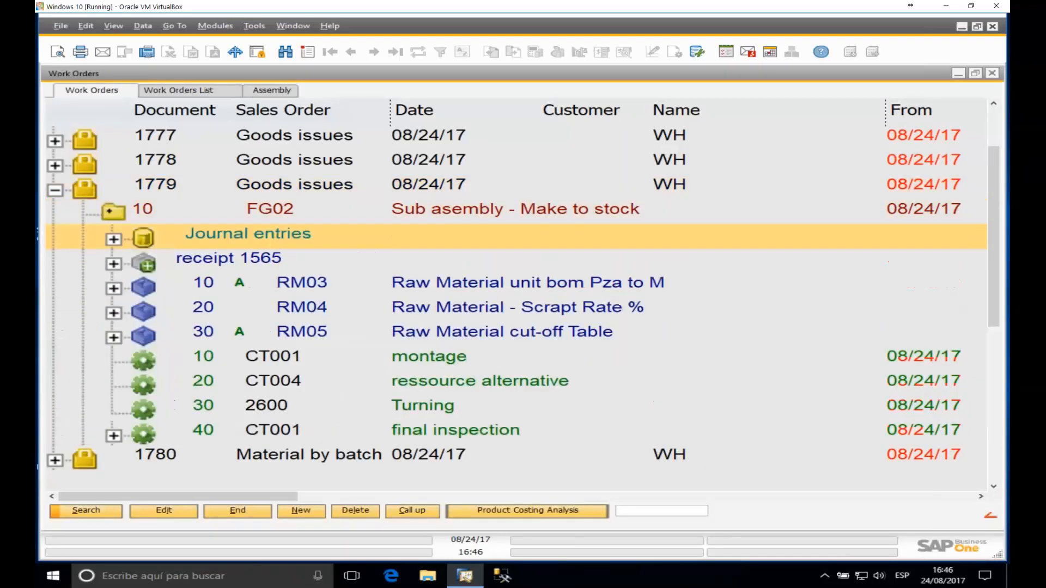
pyautogui.click(318, 286)
pyautogui.rightClick(318, 286)
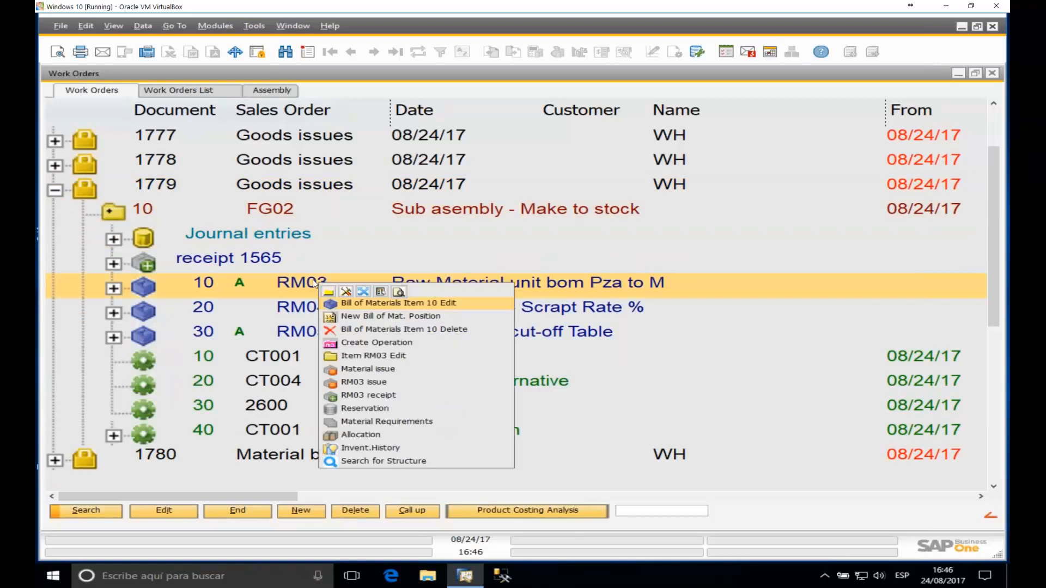
pyautogui.click(383, 382)
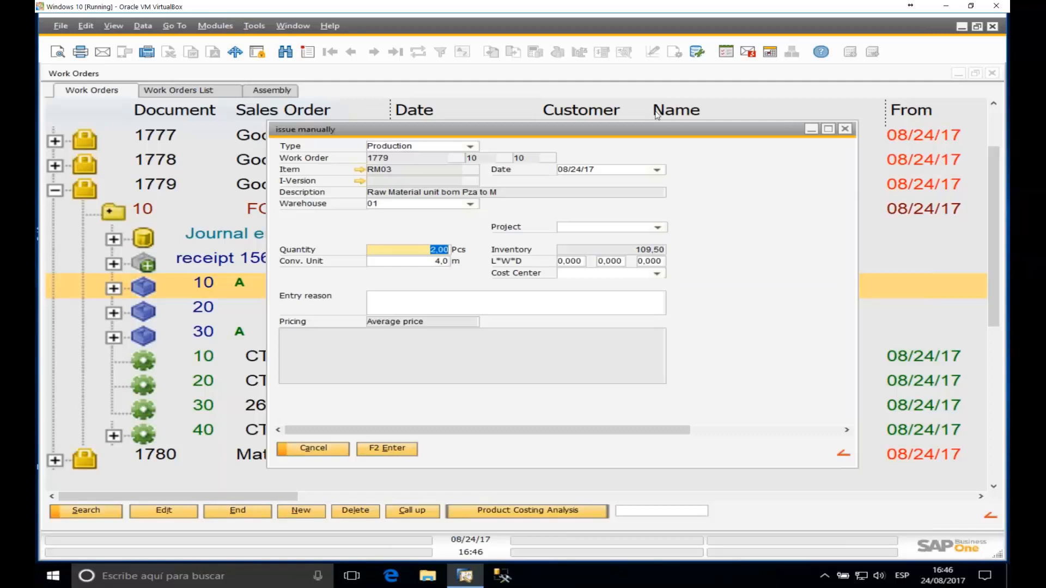
pyautogui.click(845, 129)
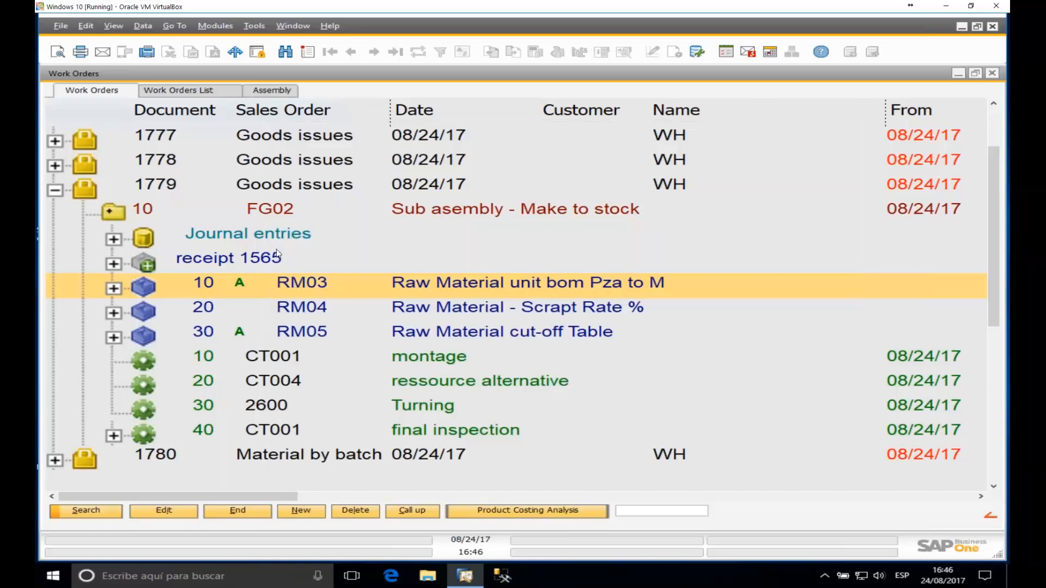
pyautogui.rightClick(268, 213)
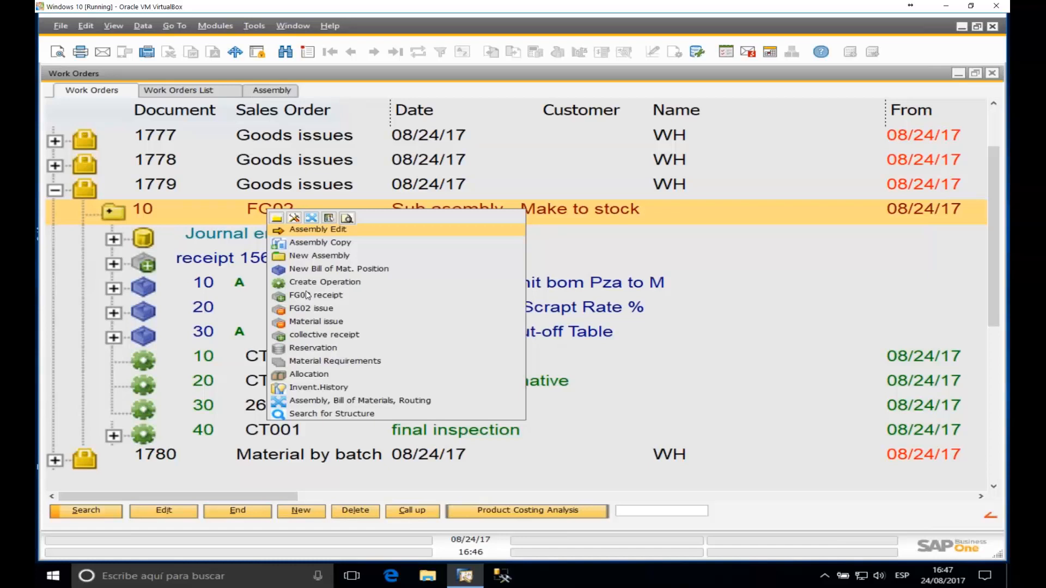
pyautogui.click(172, 187)
pyautogui.click(167, 160)
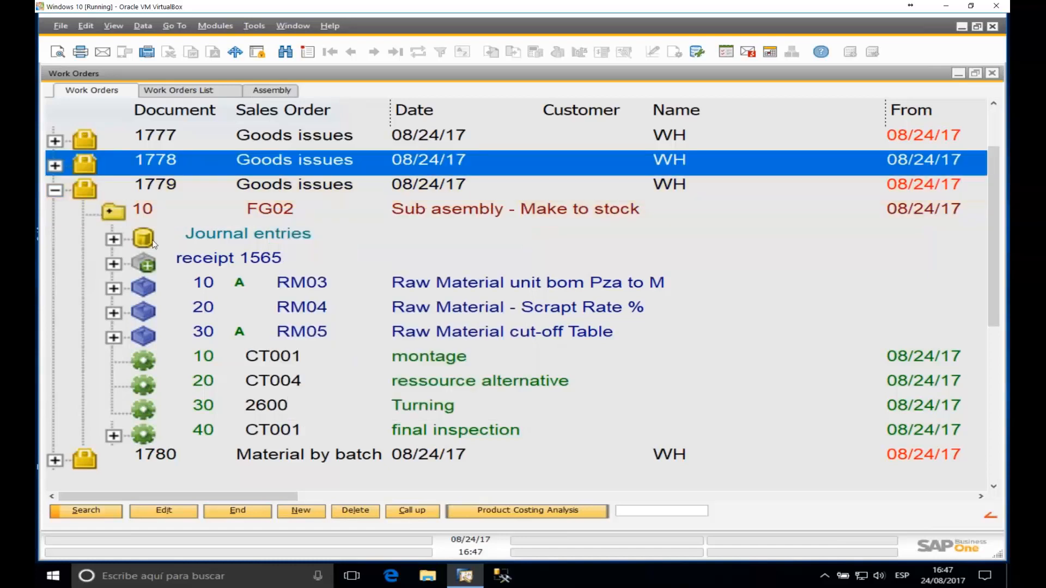
pyautogui.keyDown('ctrl'); pyautogui.click(160, 190); pyautogui.keyUp('ctrl')
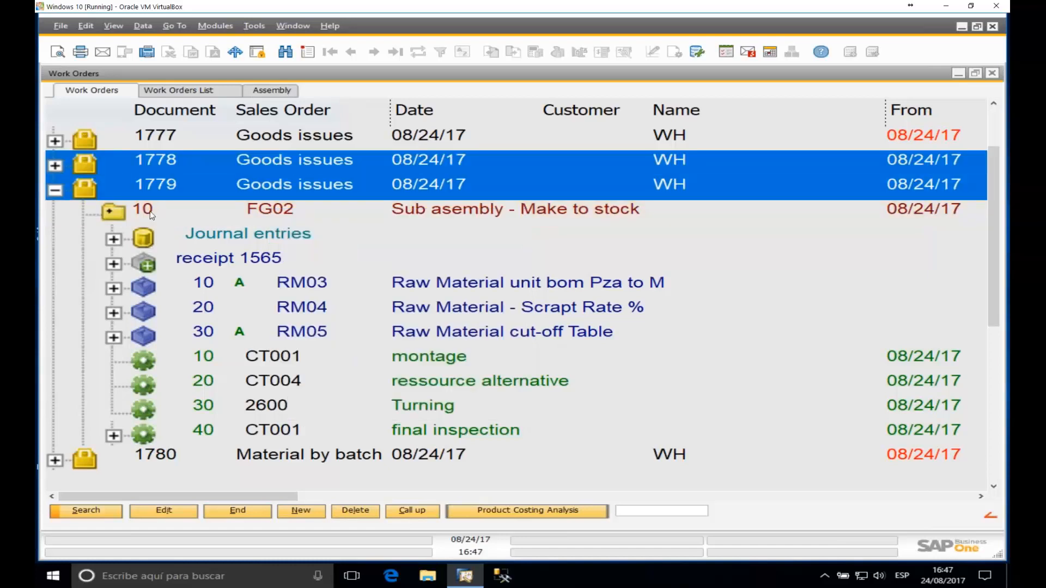
pyautogui.rightClick(174, 198)
pyautogui.click(197, 203)
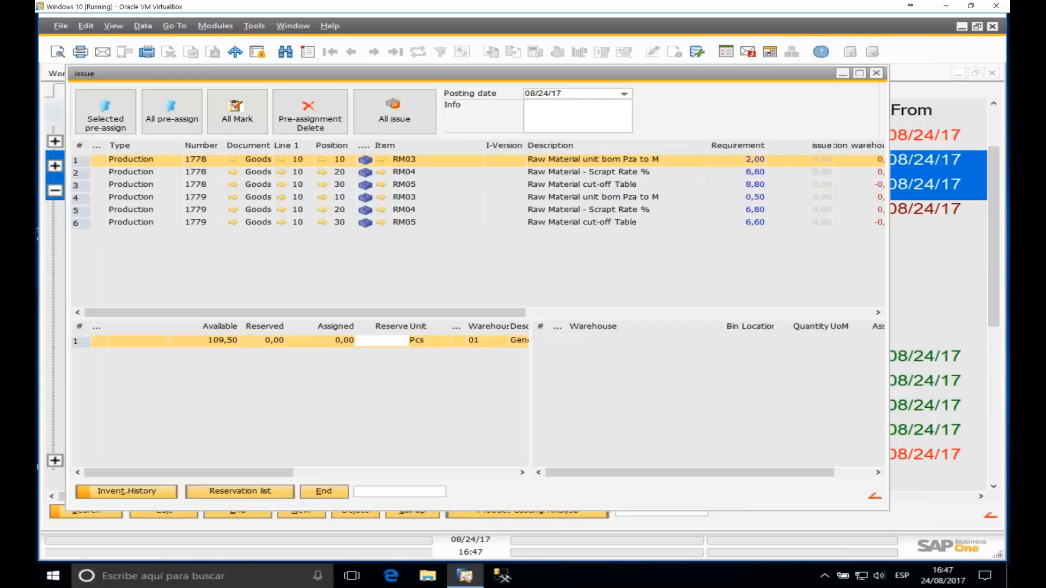
pyautogui.click(878, 74)
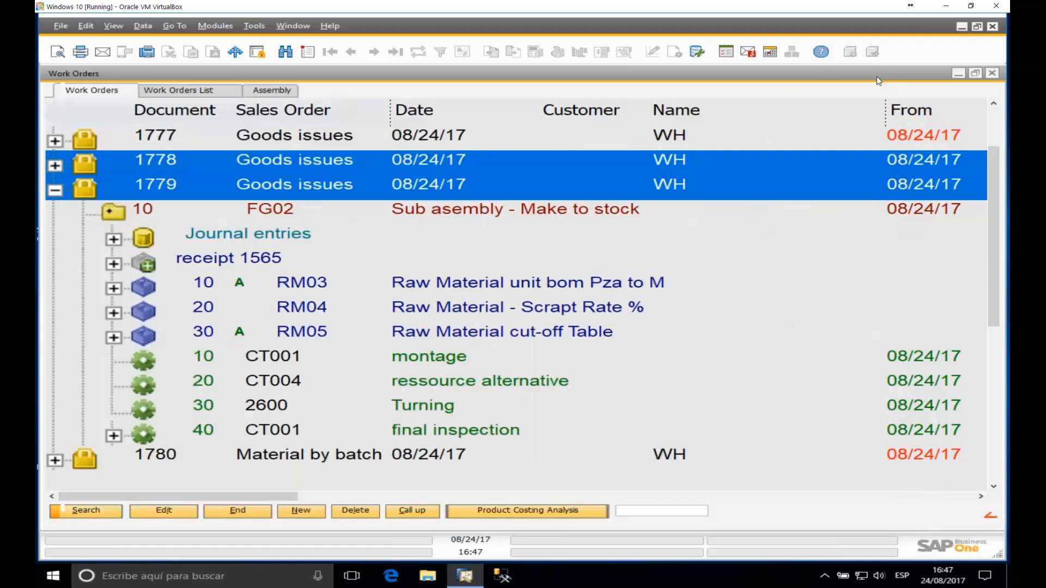
# Step: Collapse orders 1778 and 1779, then look into order 1776's FG02 sub-assembly
pyautogui.click(58, 169)
pyautogui.click(60, 171)
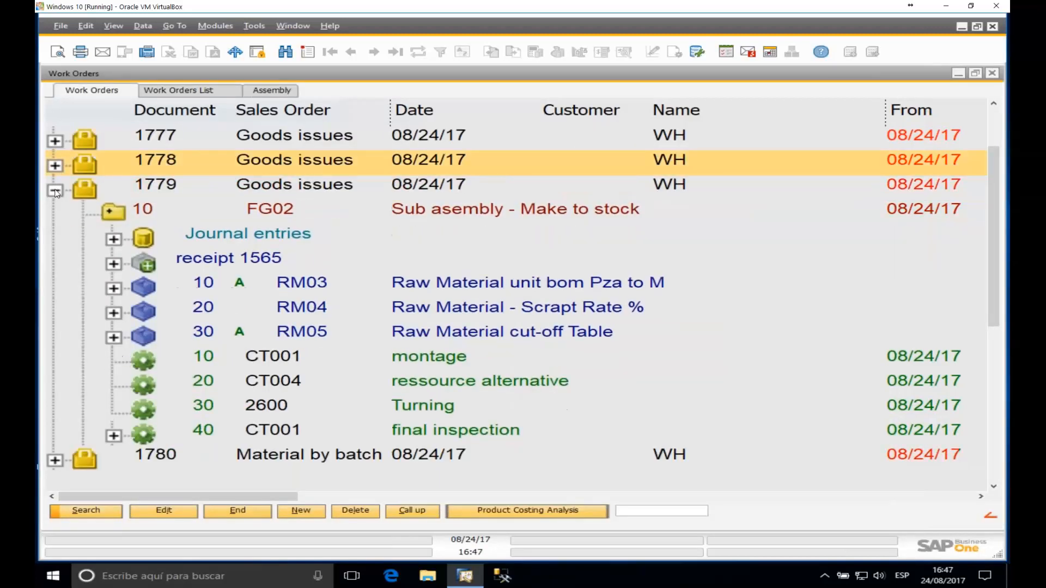
pyautogui.click(55, 189)
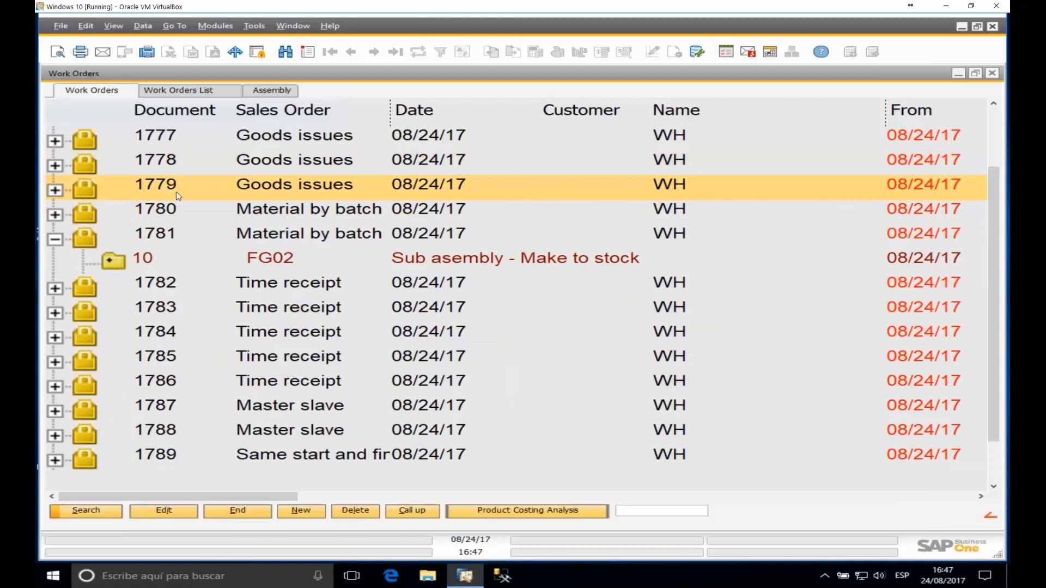
pyautogui.scroll(1, 182, 193)
pyautogui.click(55, 190)
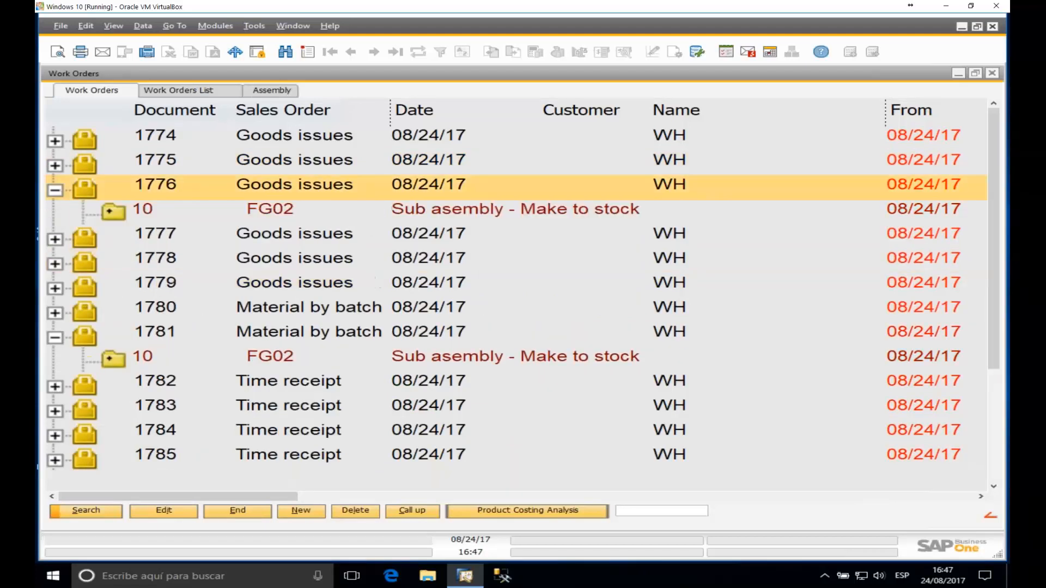
pyautogui.doubleClick(129, 217)
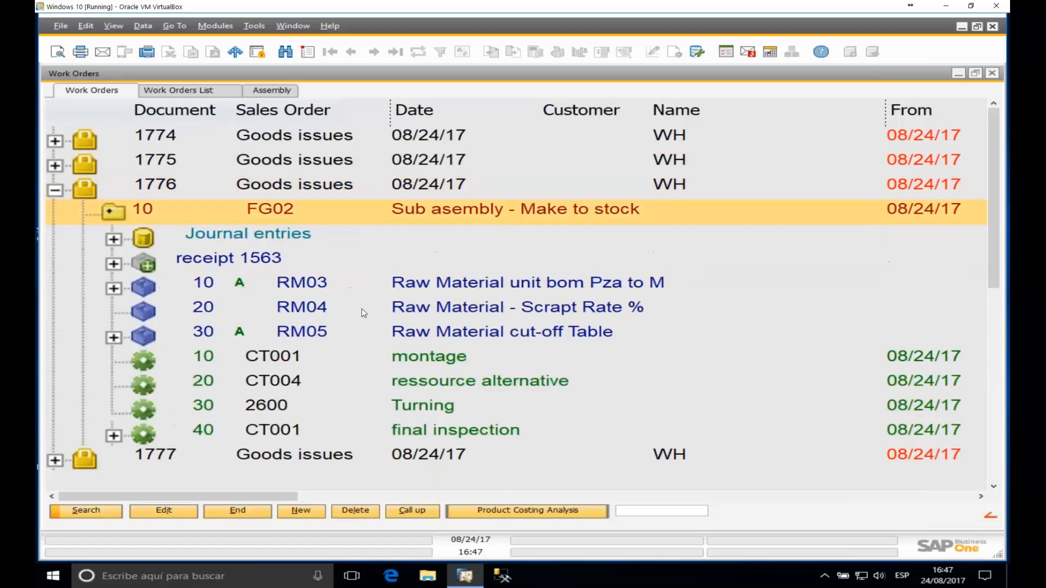
pyautogui.click(55, 190)
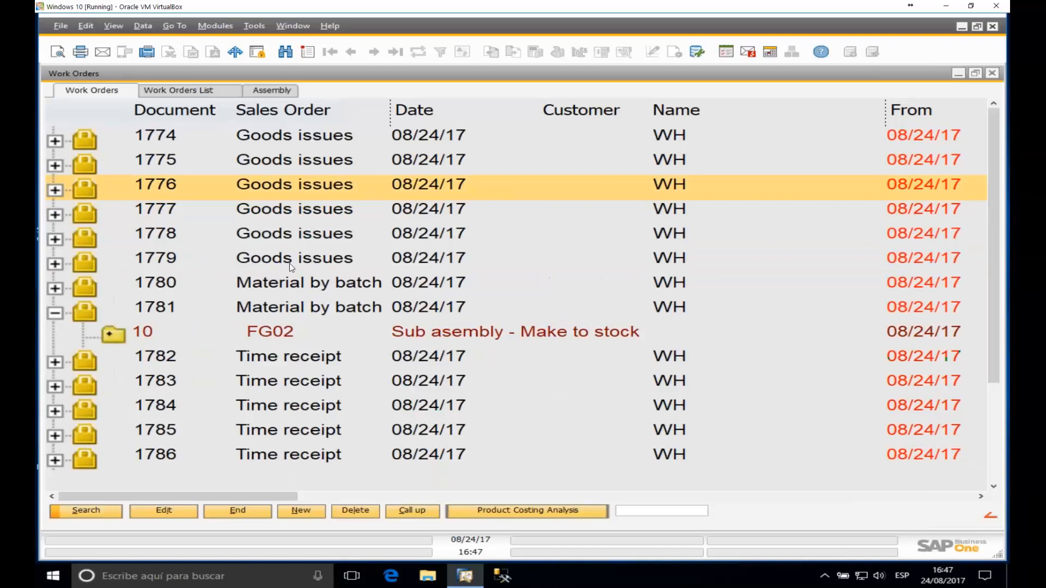
# Step: Expand orders 1775 and 1776 down to their FG02 sub-assemblies and select order 1775
pyautogui.scroll(-5, 290, 263)
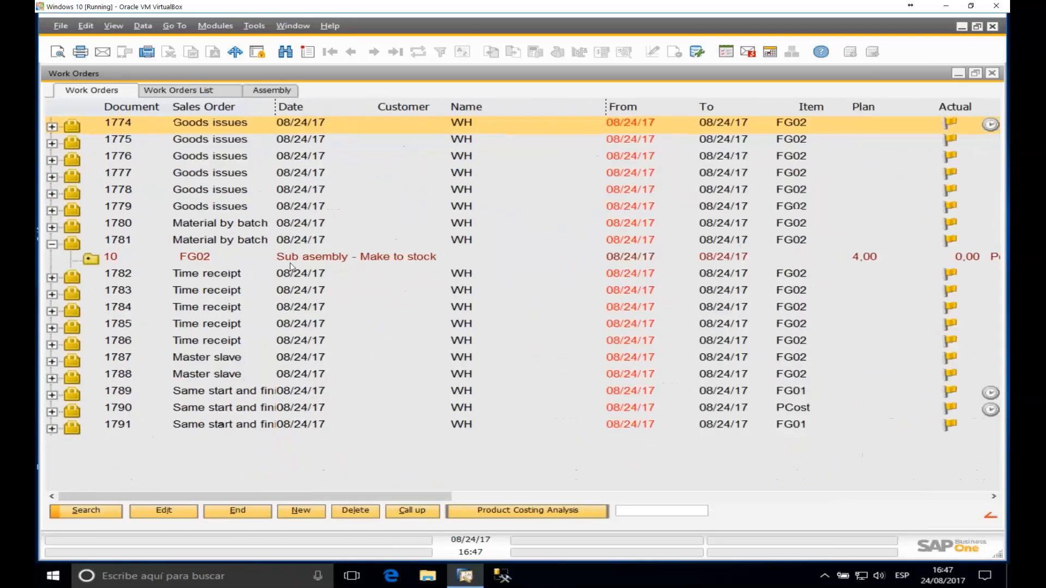
pyautogui.scroll(-1, 290, 263)
pyautogui.click(52, 138)
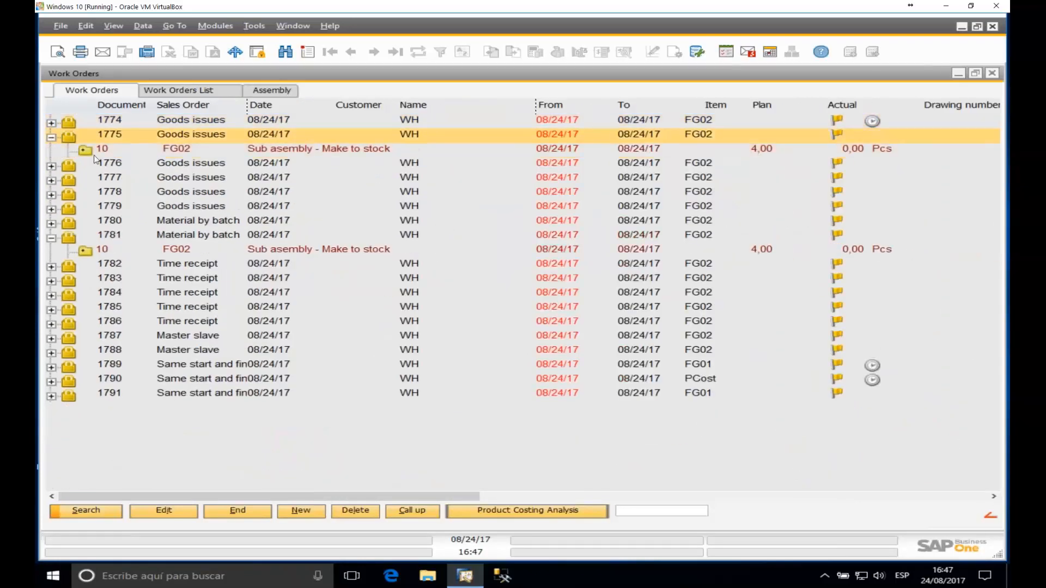
pyautogui.click(90, 153)
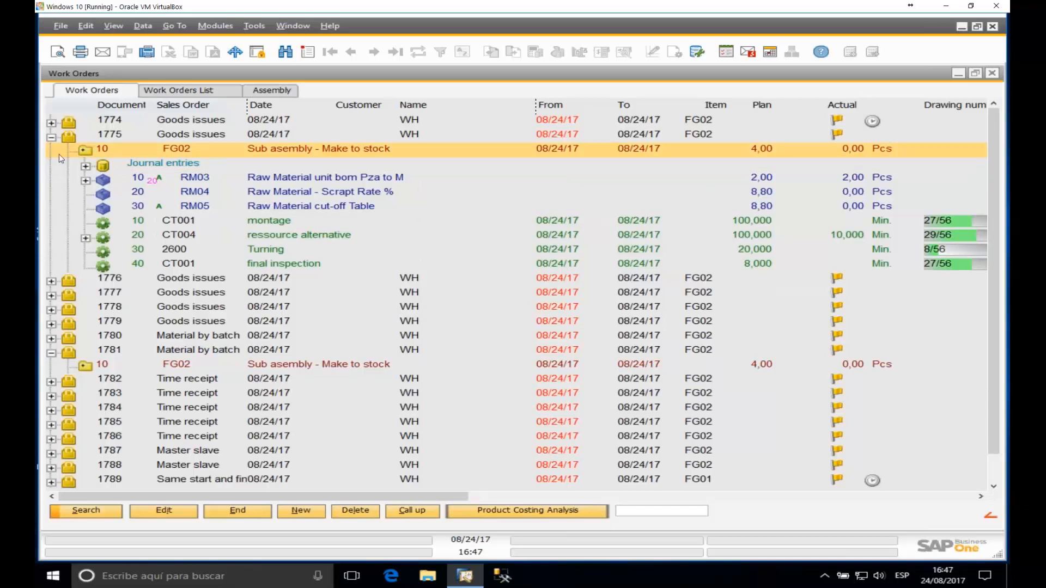
pyautogui.click(53, 138)
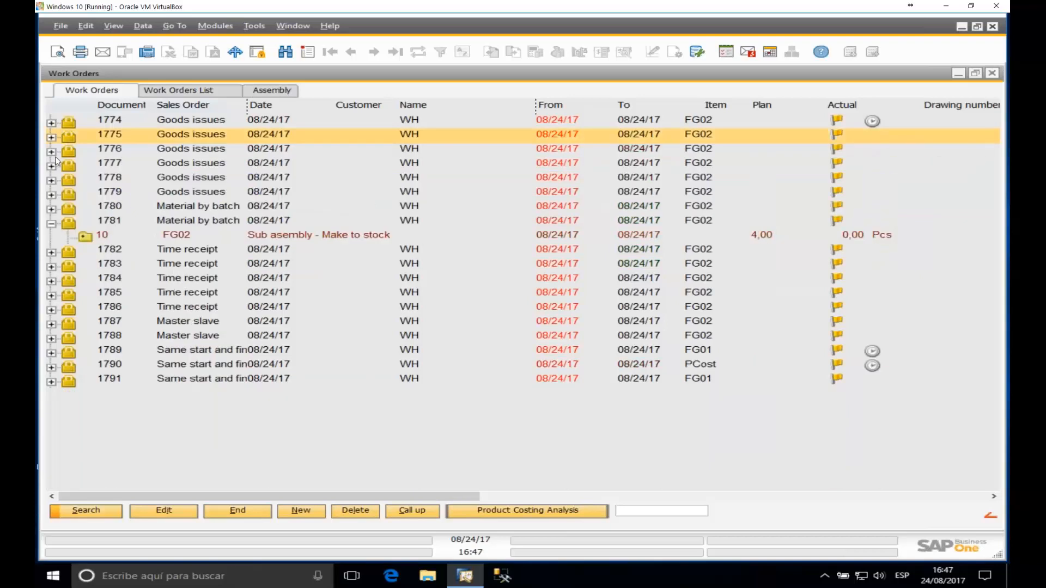
pyautogui.click(53, 153)
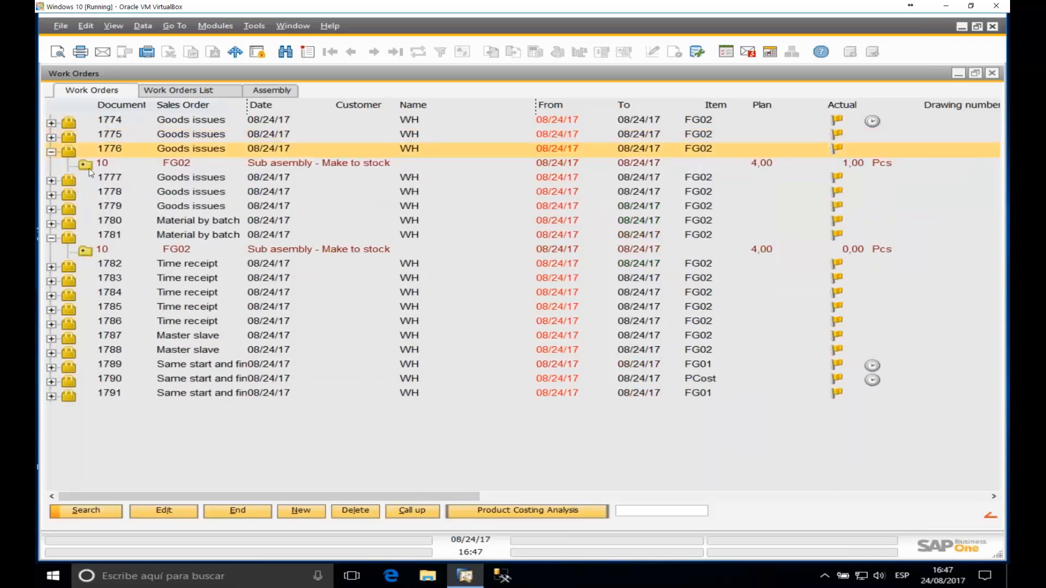
pyautogui.click(90, 167)
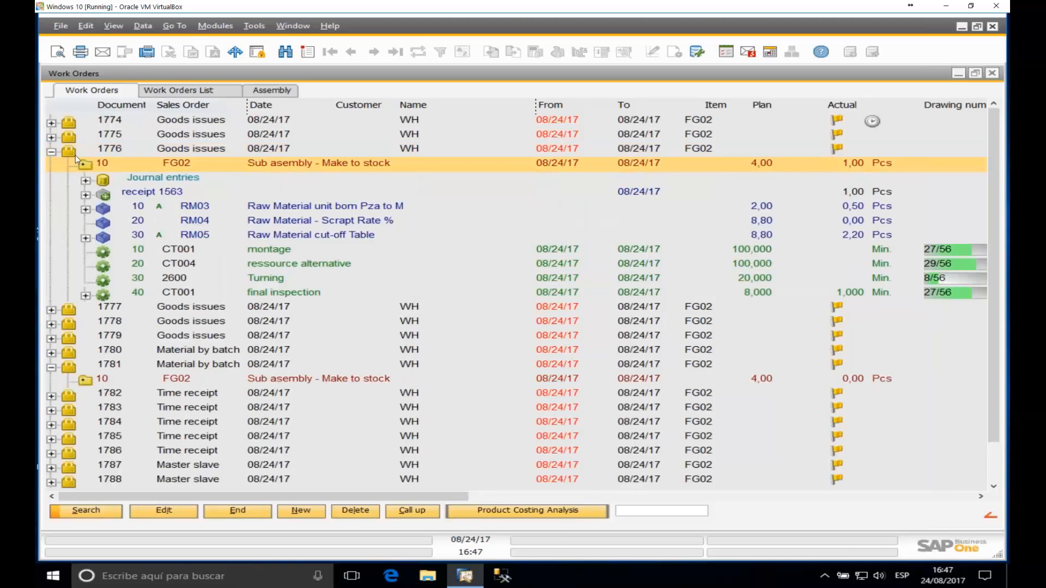
pyautogui.click(120, 139)
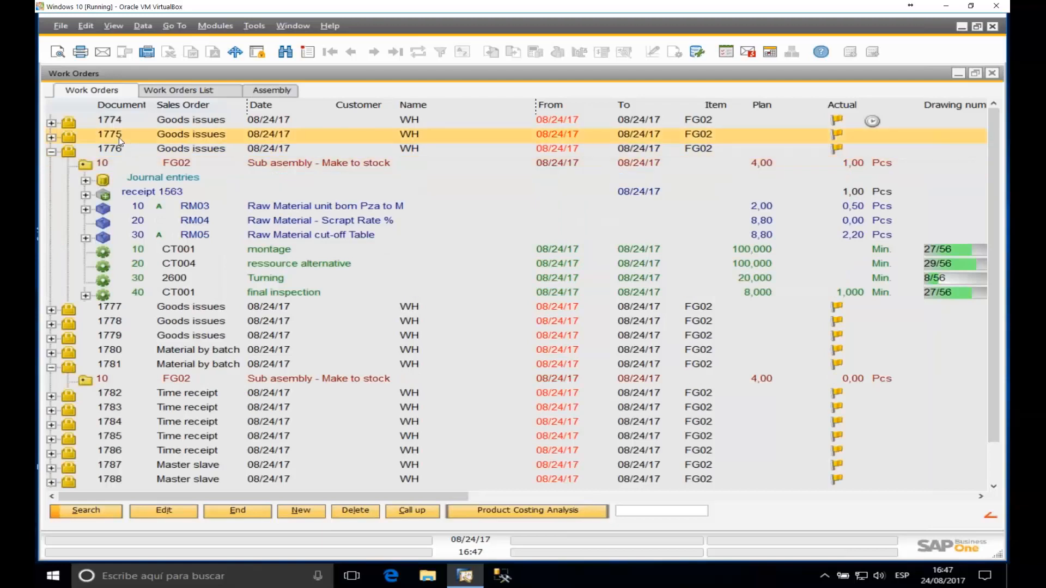
# Step: Copy work order 1775 into a new work order, 1792
pyautogui.doubleClick(119, 138)
pyautogui.rightClick(423, 320)
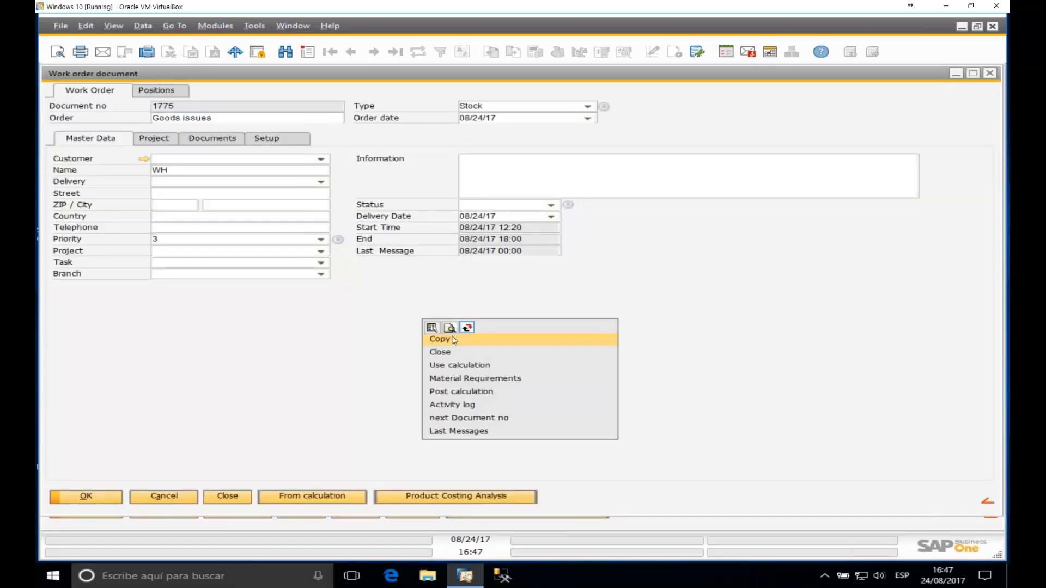
pyautogui.click(440, 340)
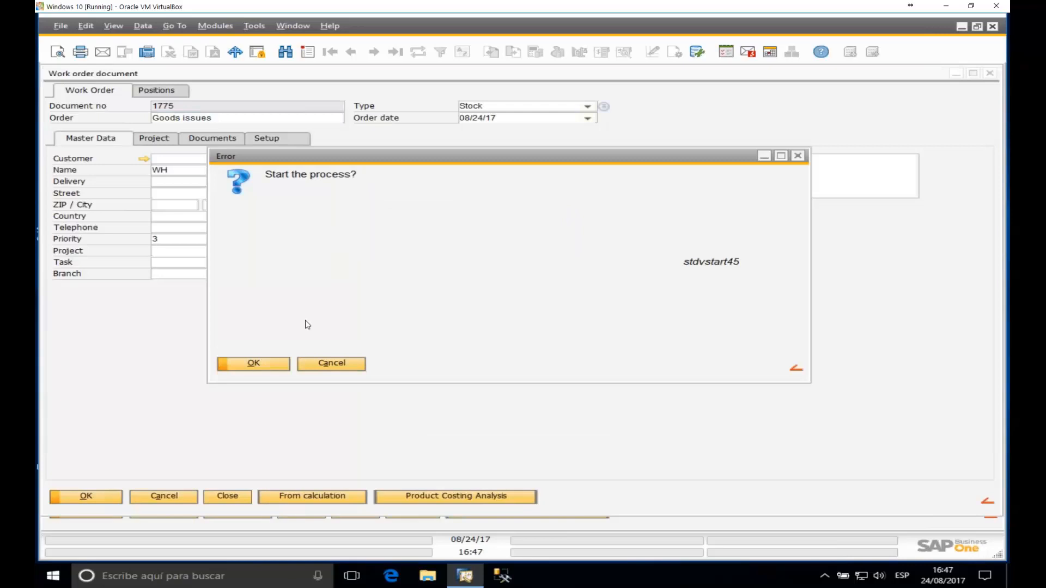
pyautogui.click(269, 364)
pyautogui.scroll(4, 261, 215)
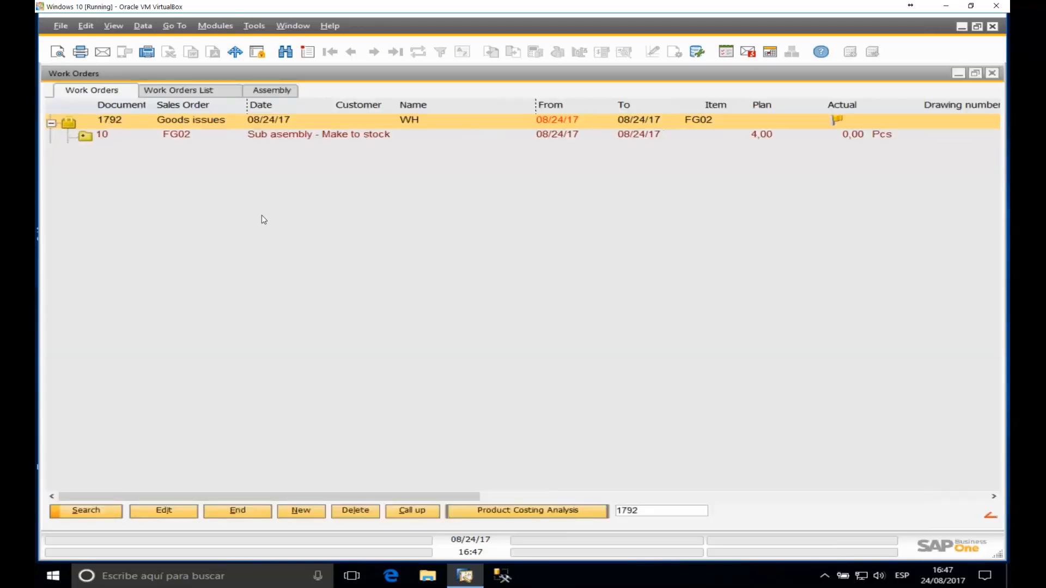
# Step: Expand 1792's FG02 sub-assembly and bring up its general work order functions
pyautogui.click(100, 156)
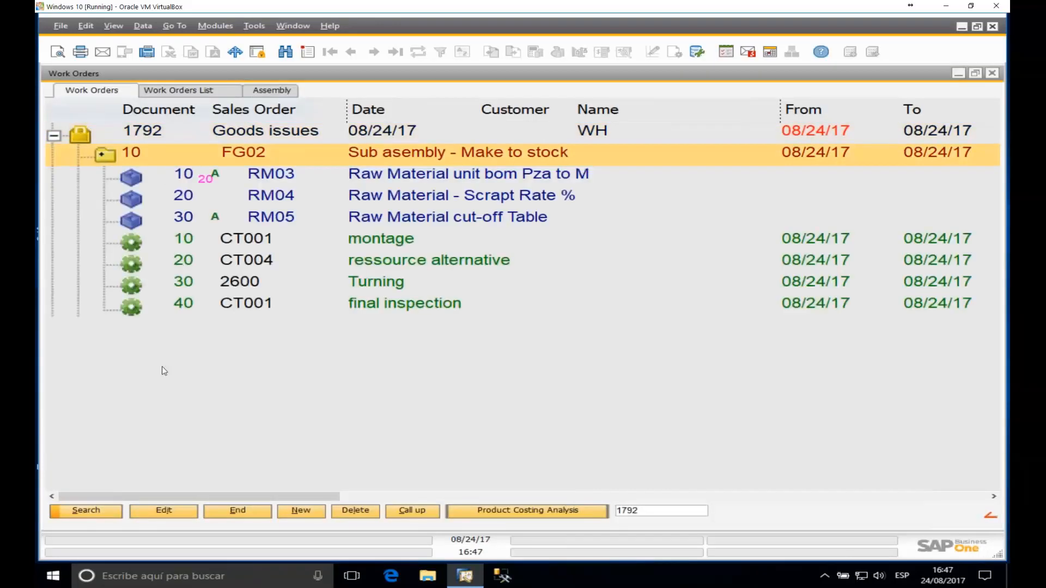
pyautogui.rightClick(150, 158)
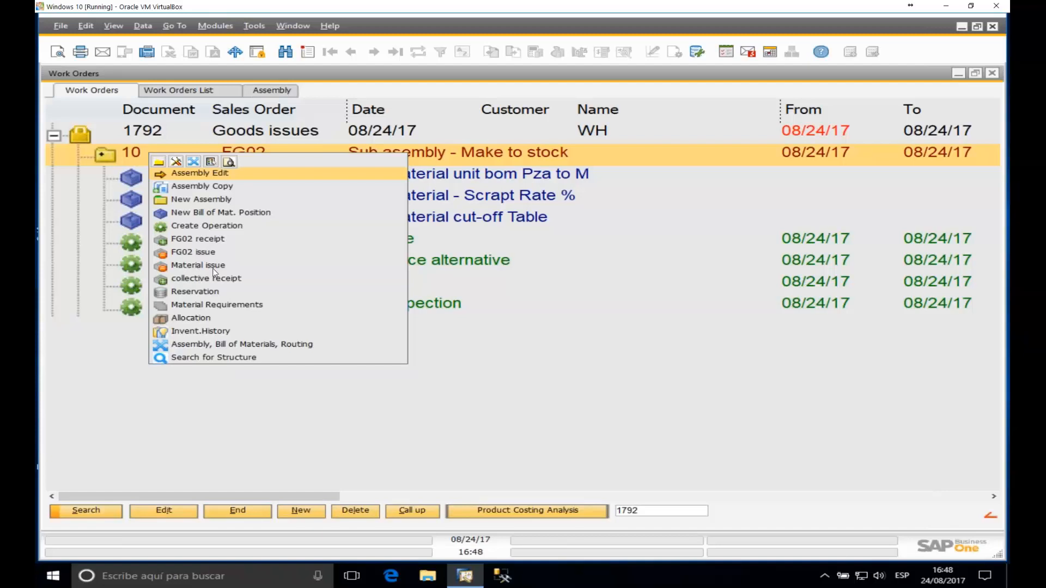
pyautogui.click(378, 345)
pyautogui.rightClick(378, 345)
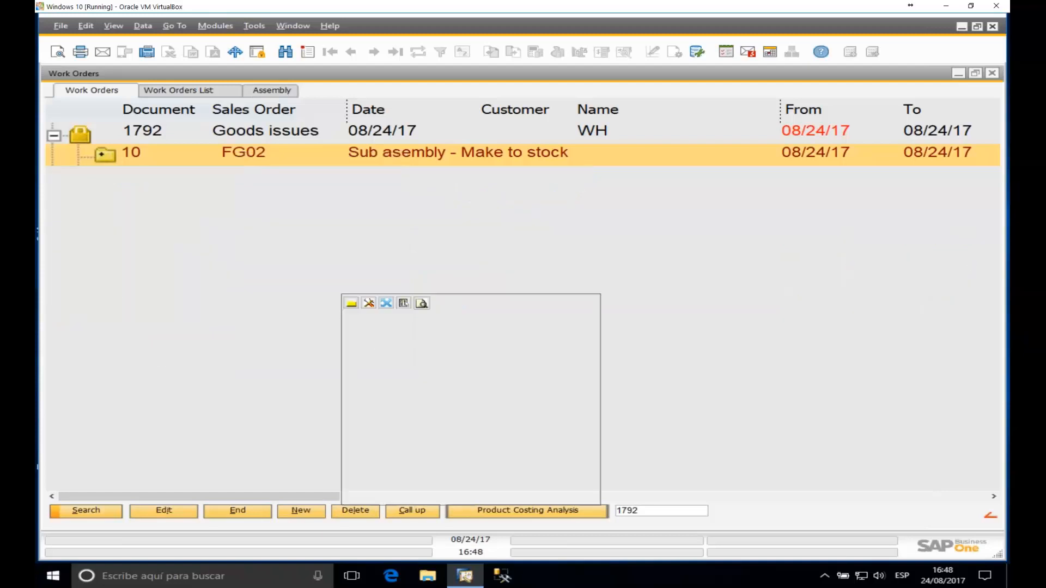
pyautogui.rightClick(308, 221)
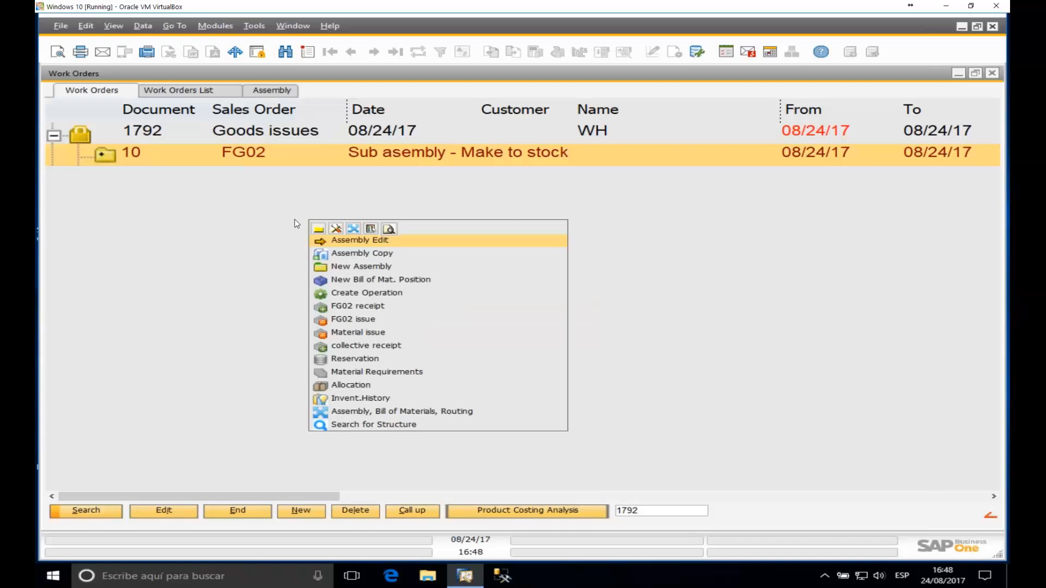
pyautogui.click(375, 231)
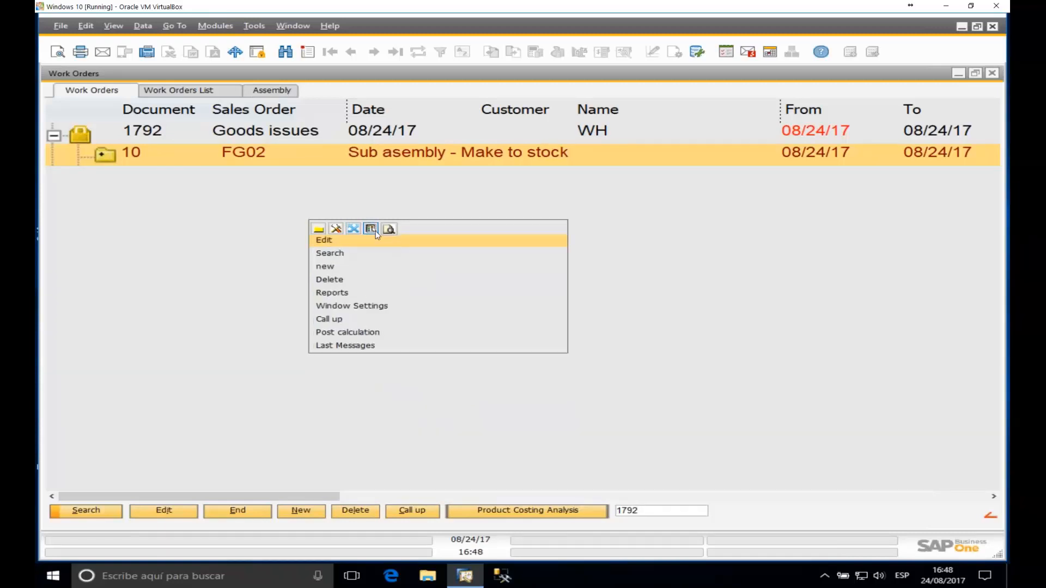
# Step: In the work order window settings, enable Single posting under View > Bill of Materials
pyautogui.click(342, 306)
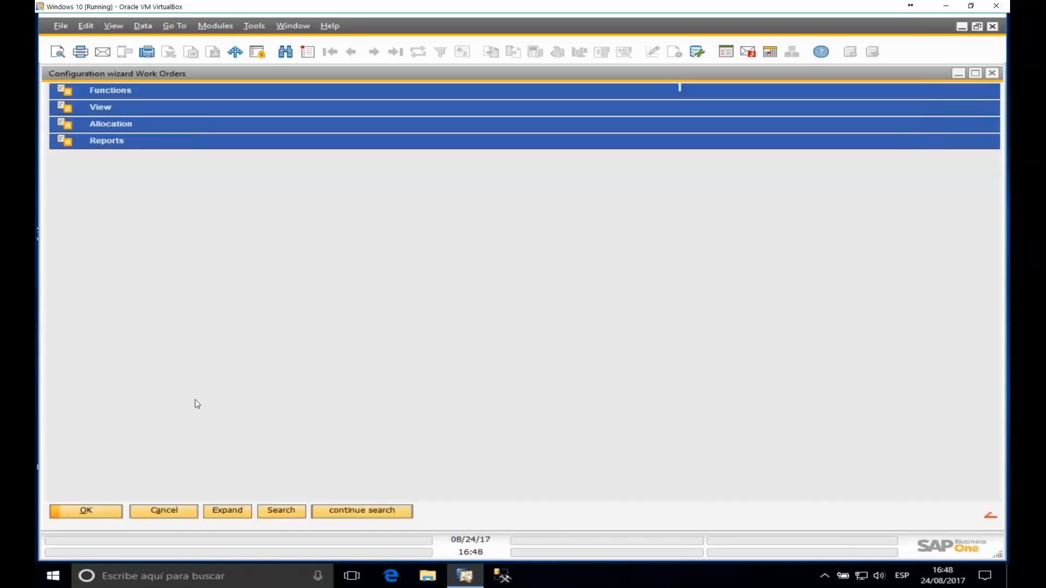
pyautogui.click(103, 109)
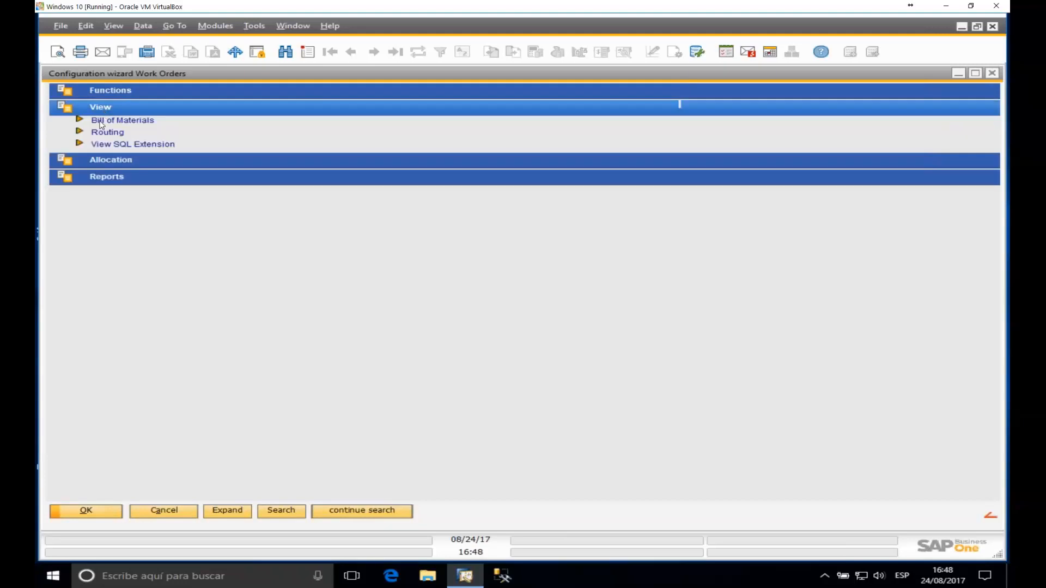
pyautogui.click(136, 120)
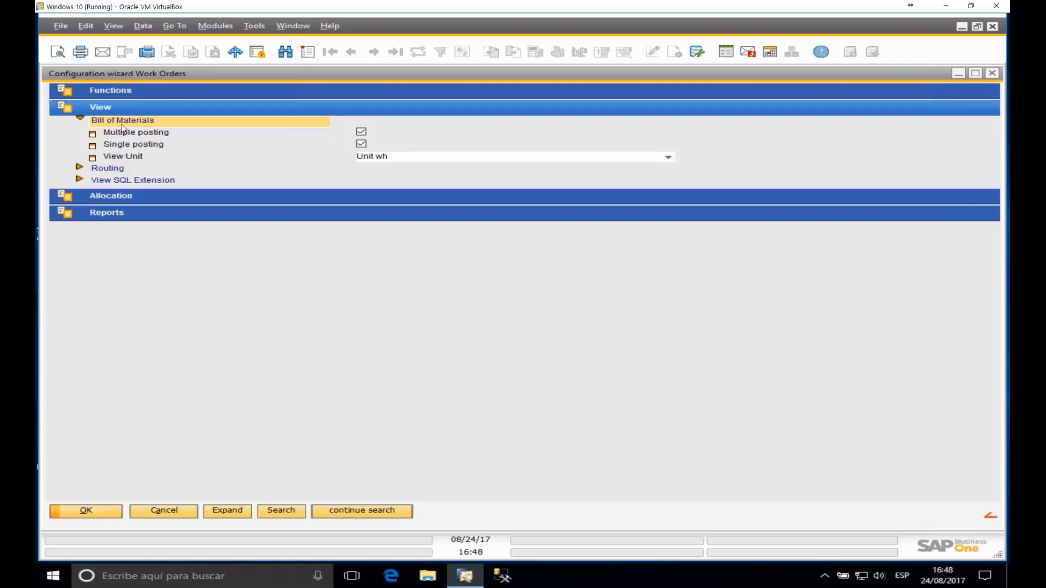
pyautogui.click(362, 143)
# Step: Start a material issue for order 1792's FG02 and widen the issue window
pyautogui.click(959, 76)
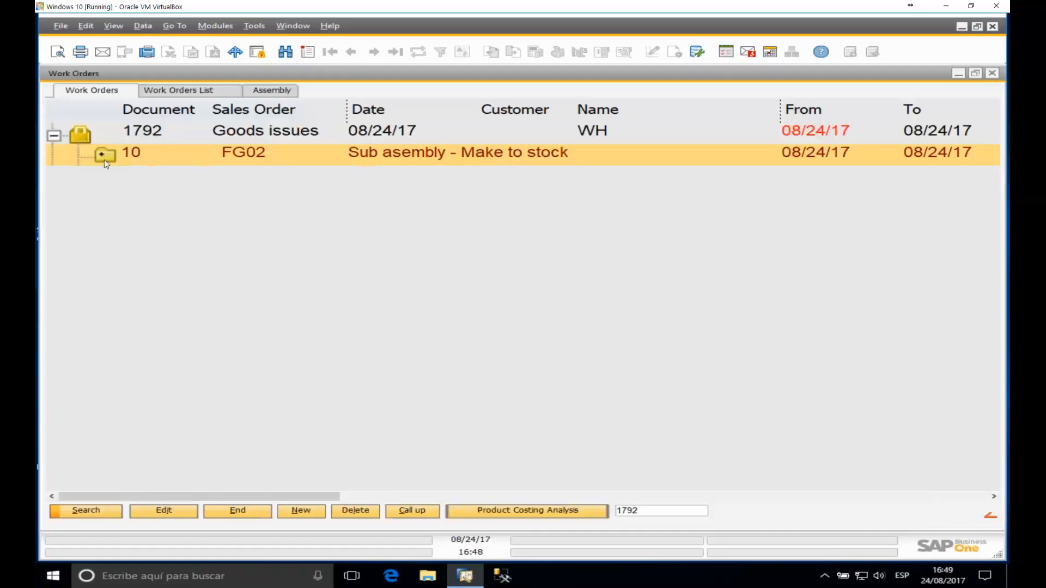
pyautogui.click(102, 158)
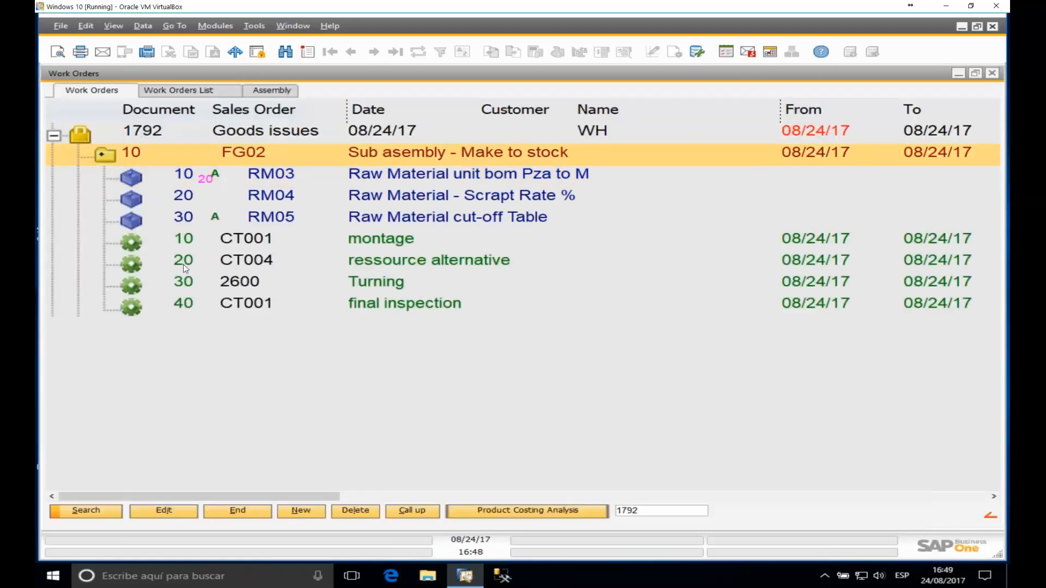
pyautogui.rightClick(141, 152)
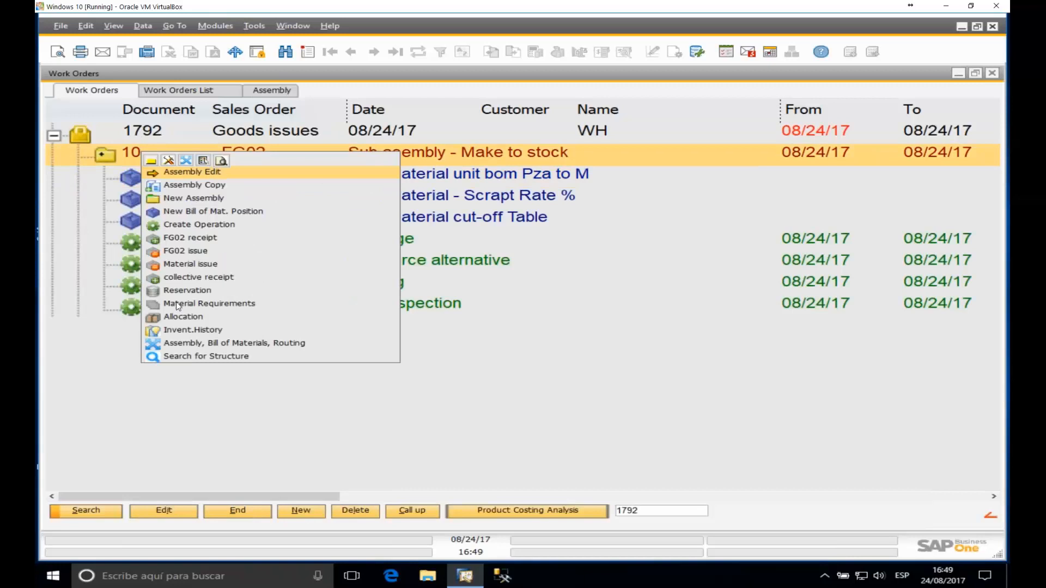
pyautogui.click(190, 267)
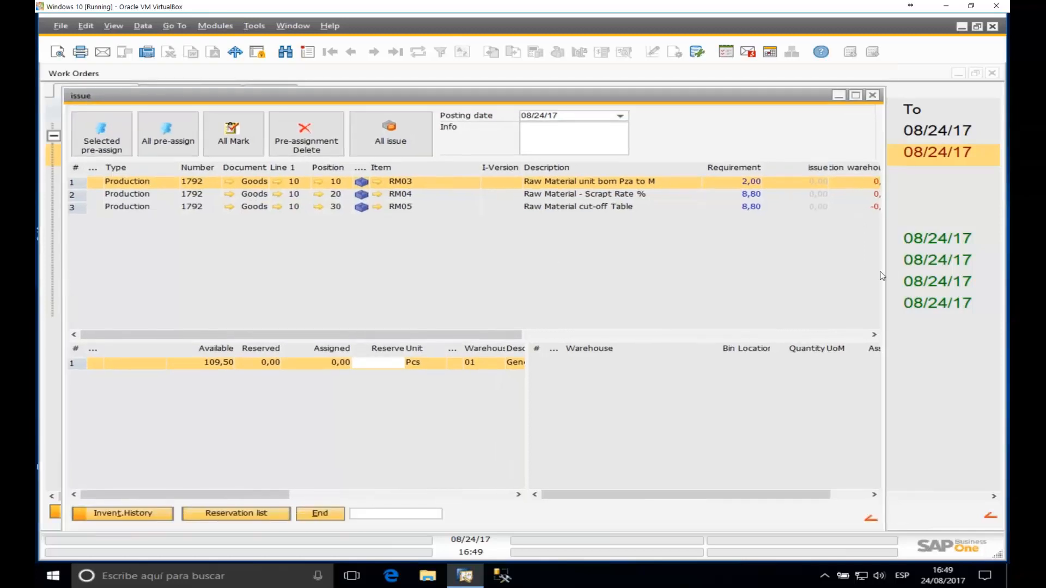
pyautogui.moveTo(895, 268); pyautogui.dragTo(987, 268)
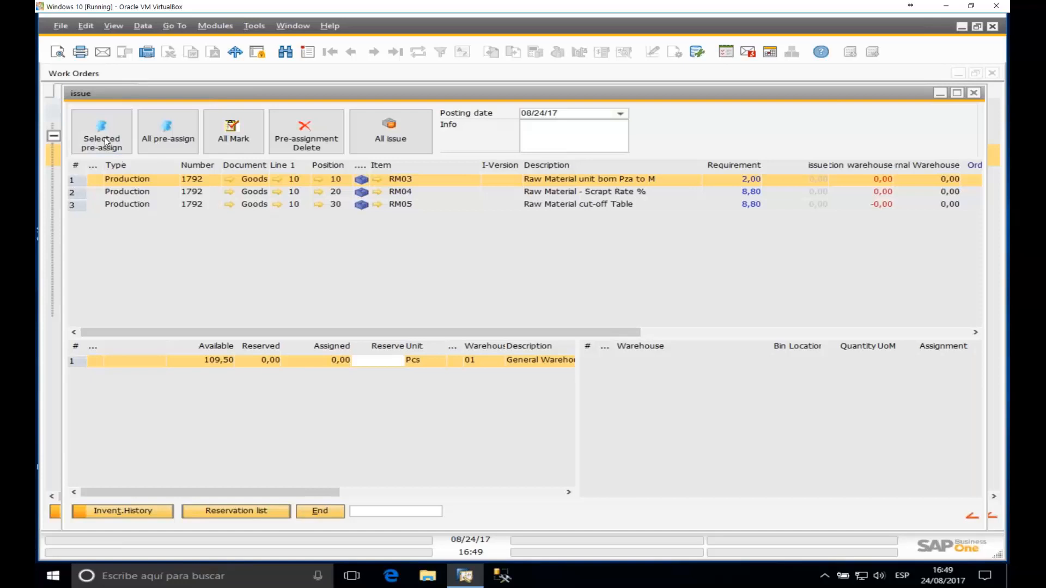
# Step: Try Selected pre-assign and manual RM04/RM05 reservations, then remove those assignments
pyautogui.click(113, 206)
pyautogui.keyDown('ctrl'); pyautogui.click(116, 192); pyautogui.keyUp('ctrl')
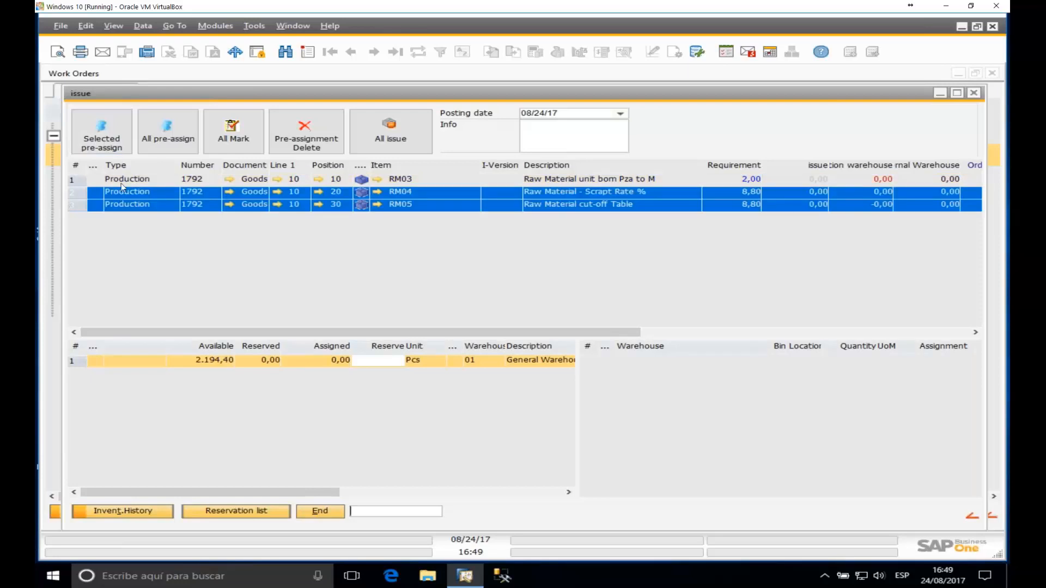
pyautogui.click(110, 143)
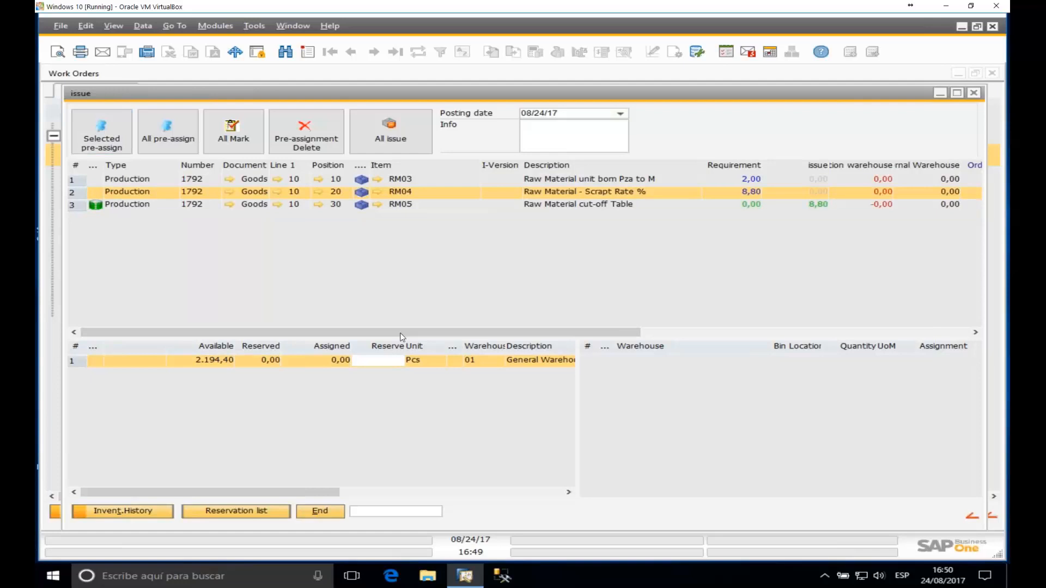
pyautogui.click(131, 205)
pyautogui.click(129, 190)
pyautogui.doubleClick(393, 363)
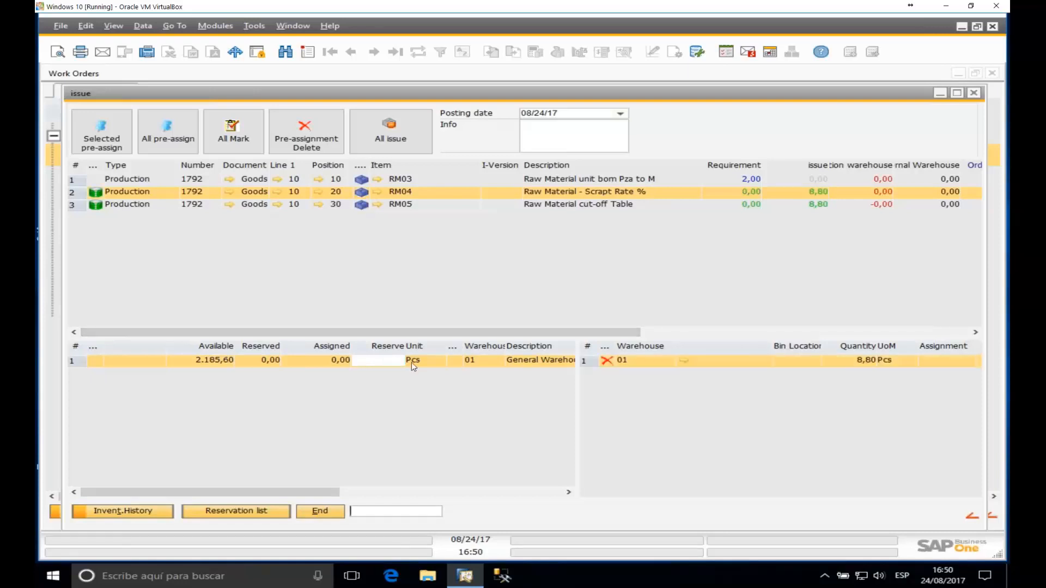
pyautogui.click(606, 362)
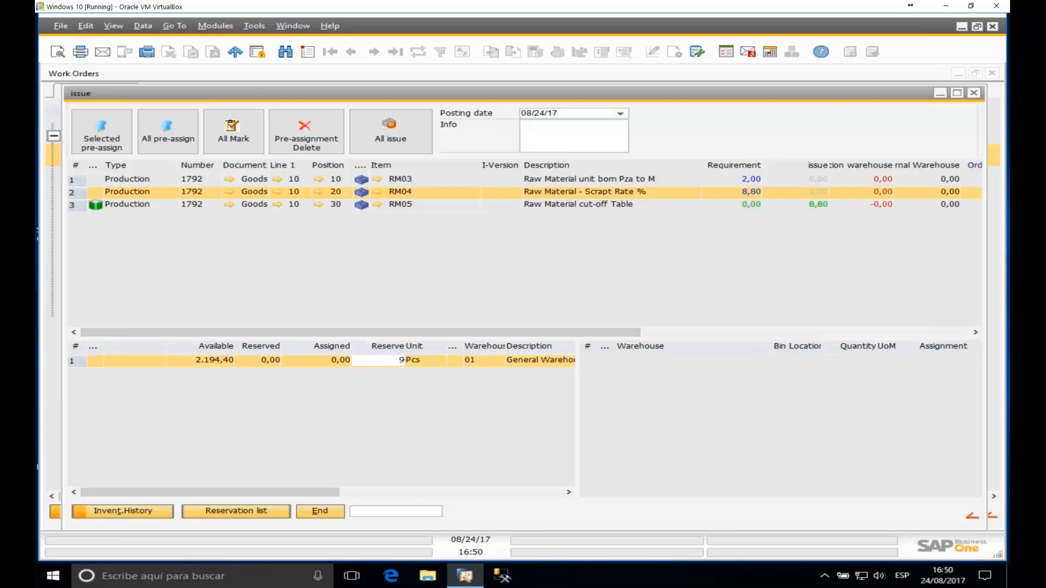
pyautogui.press('Return')
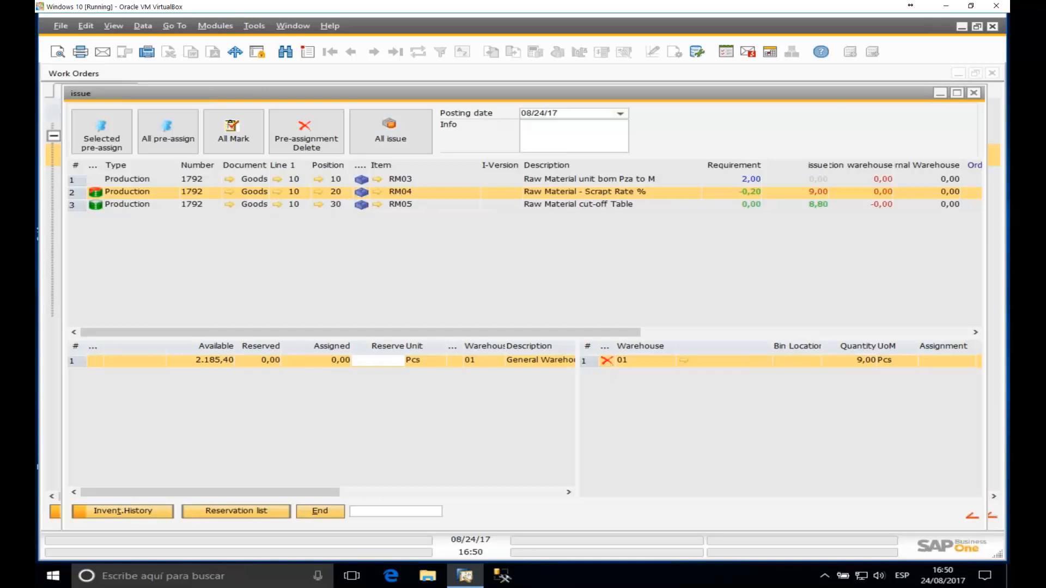
pyautogui.click(606, 361)
pyautogui.click(122, 205)
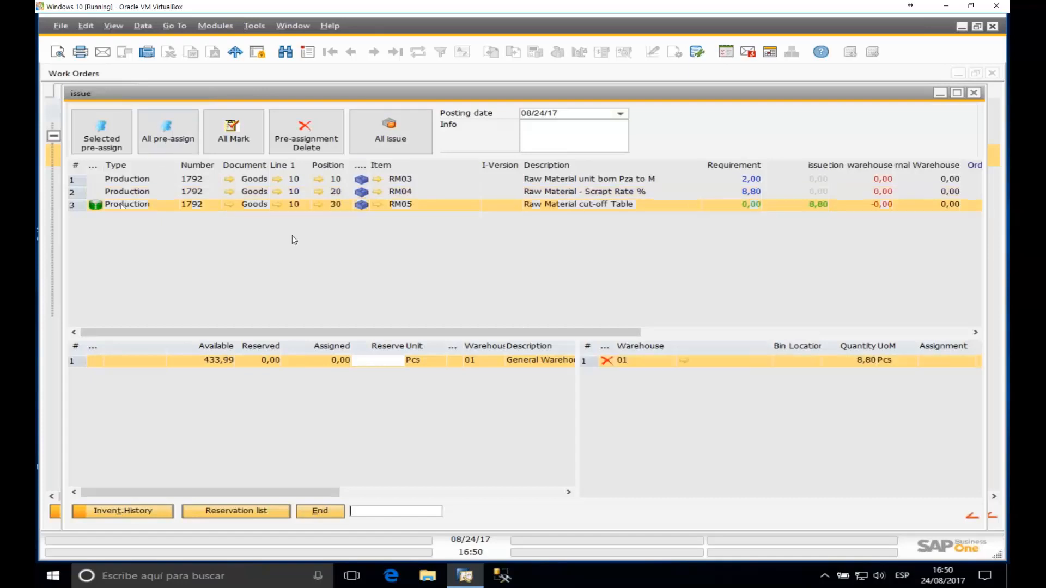
pyautogui.click(606, 360)
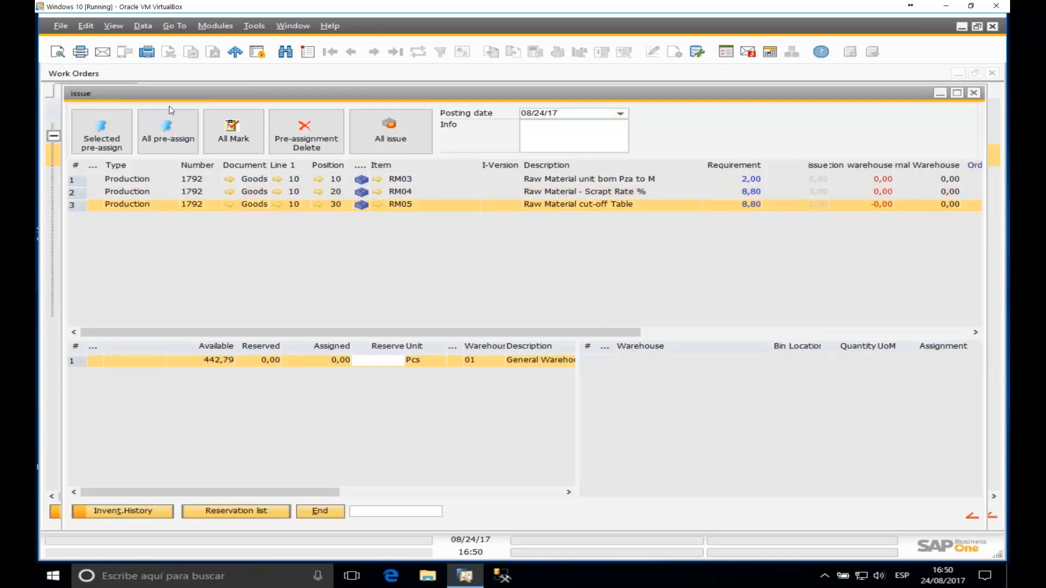
# Step: Pre-assign all materials, reserve 2 pieces of RM04, and post All issue
pyautogui.click(161, 140)
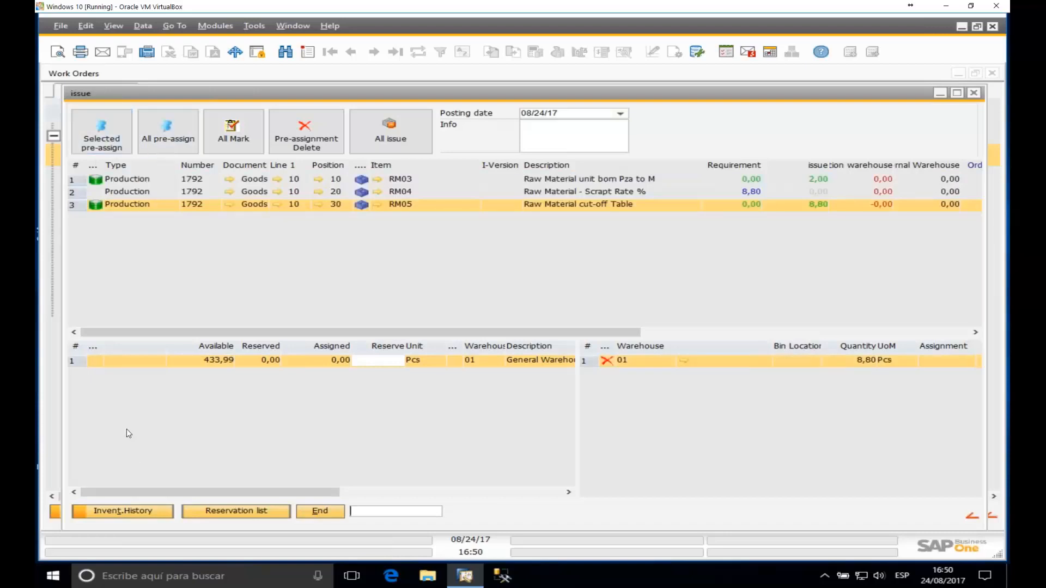
pyautogui.click(246, 192)
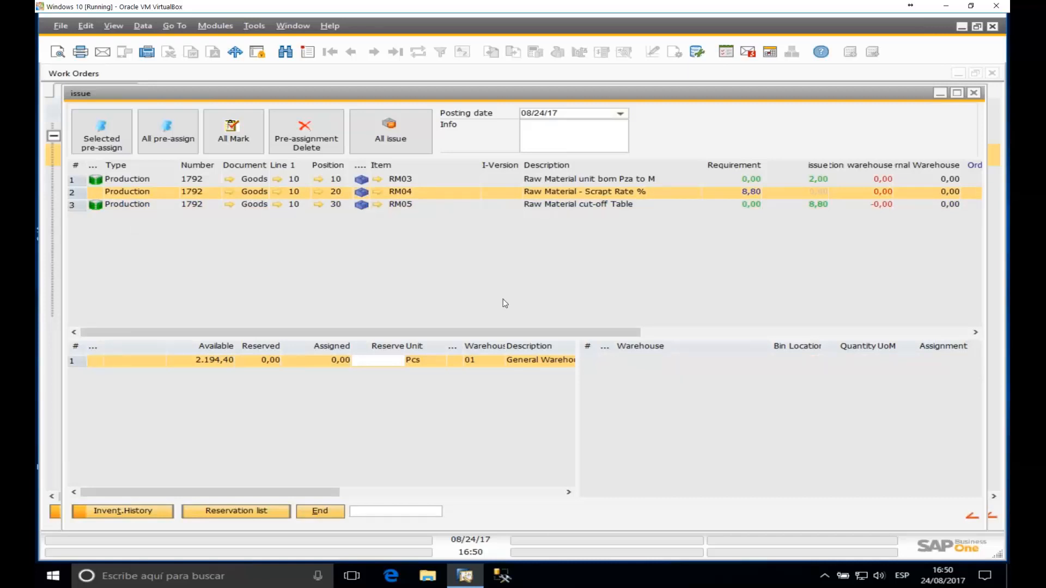
pyautogui.click(379, 362)
pyautogui.write('2')
pyautogui.press('Return')
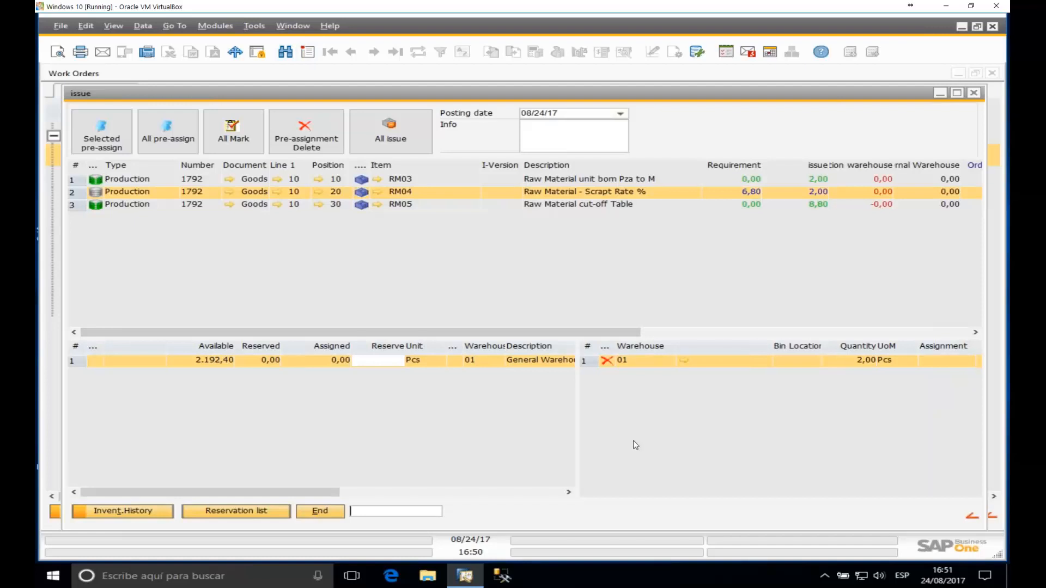
pyautogui.click(401, 143)
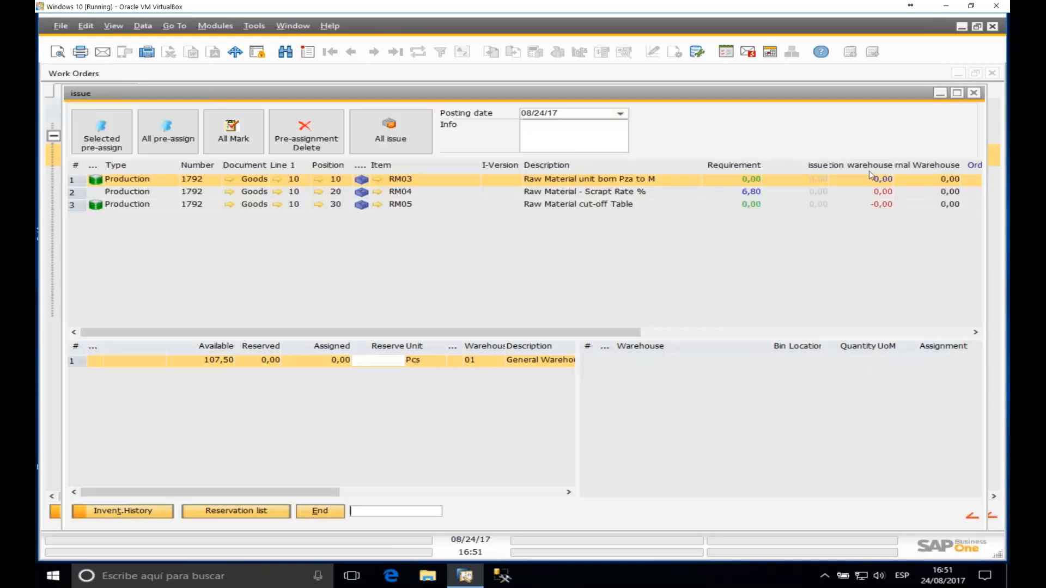
# Step: Close the issue window and refresh order 1792 down to FG02 to show its journal entries
pyautogui.click(974, 93)
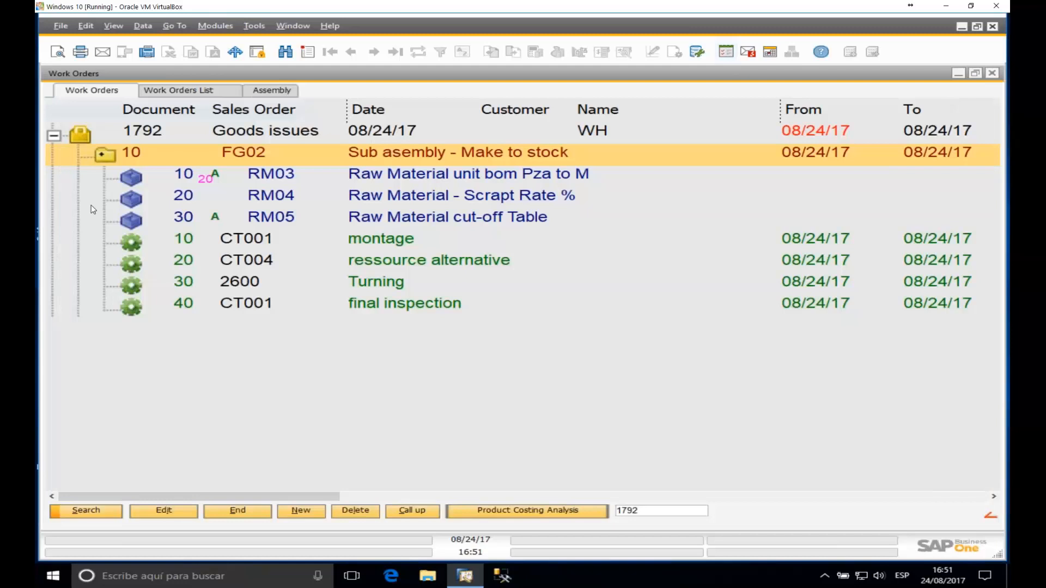
pyautogui.click(53, 136)
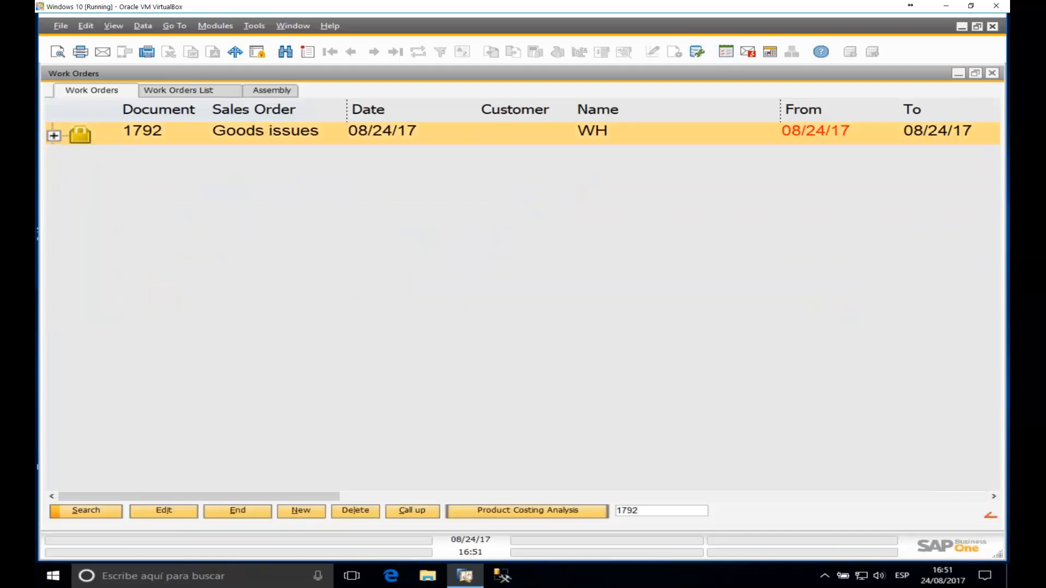
pyautogui.click(53, 135)
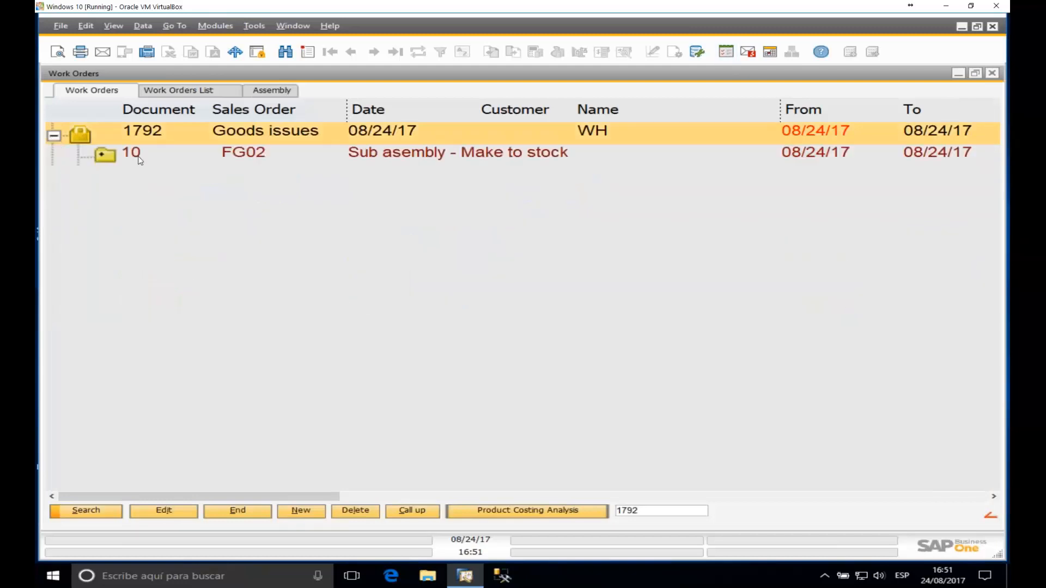
pyautogui.click(110, 158)
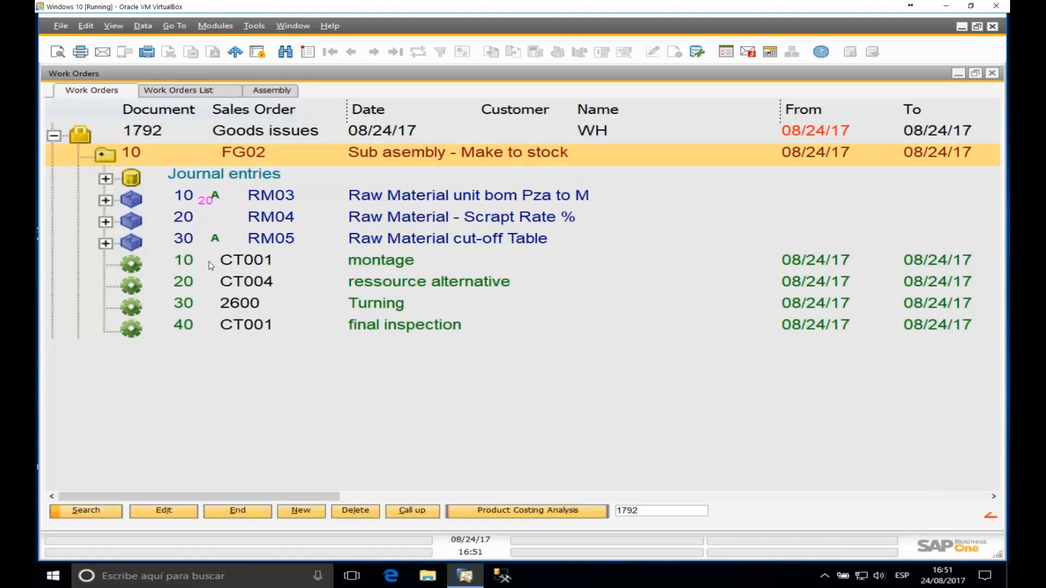
# Step: Close Work Orders and bring the configuration wizard back up
pyautogui.click(991, 73)
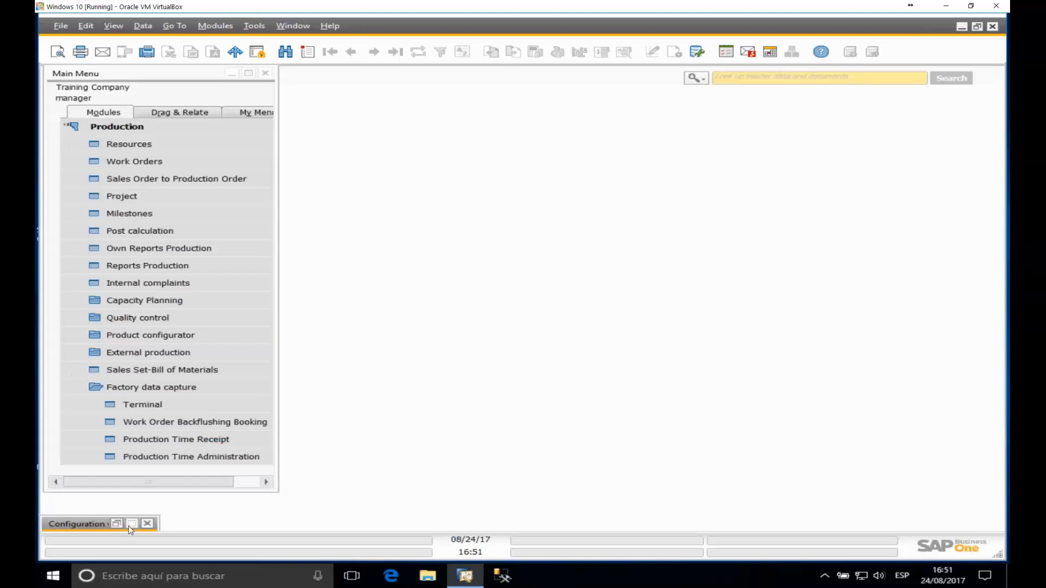
pyautogui.click(117, 126)
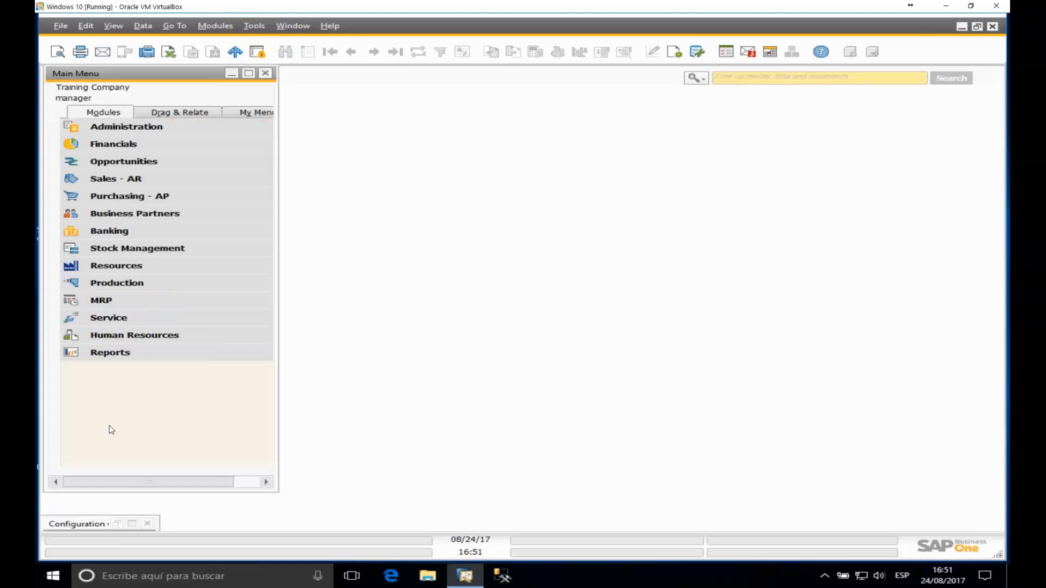
pyautogui.click(132, 524)
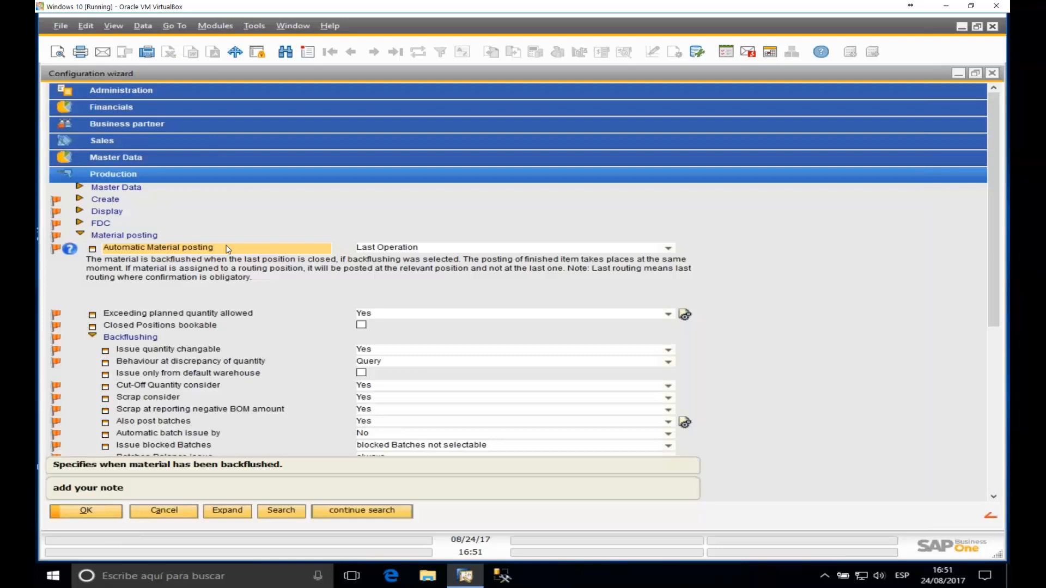
# Step: Review the assembly valuation and booking settings, including Post finished parts when, and re-expand Material posting
pyautogui.click(107, 237)
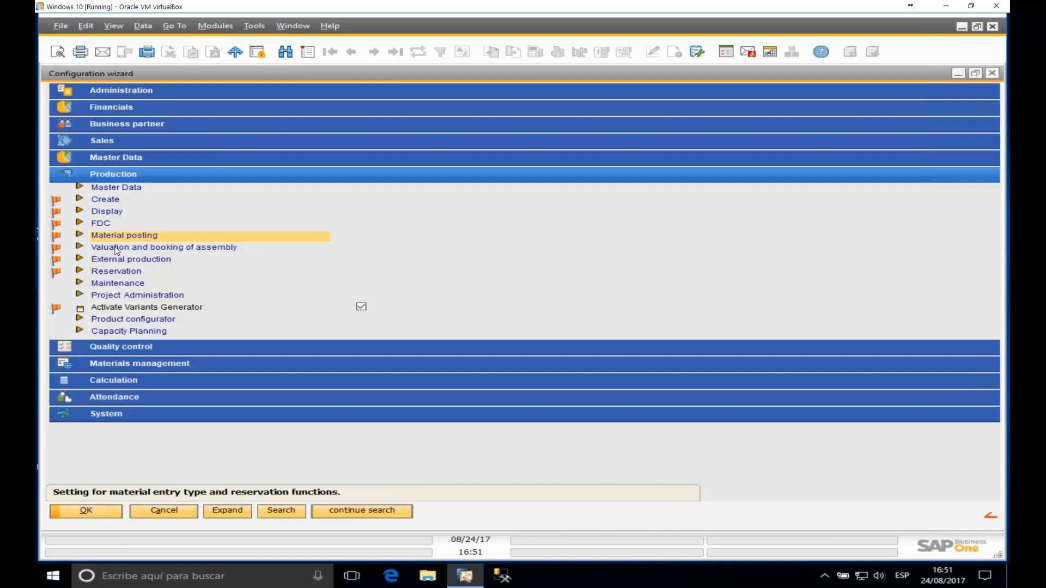
pyautogui.doubleClick(115, 249)
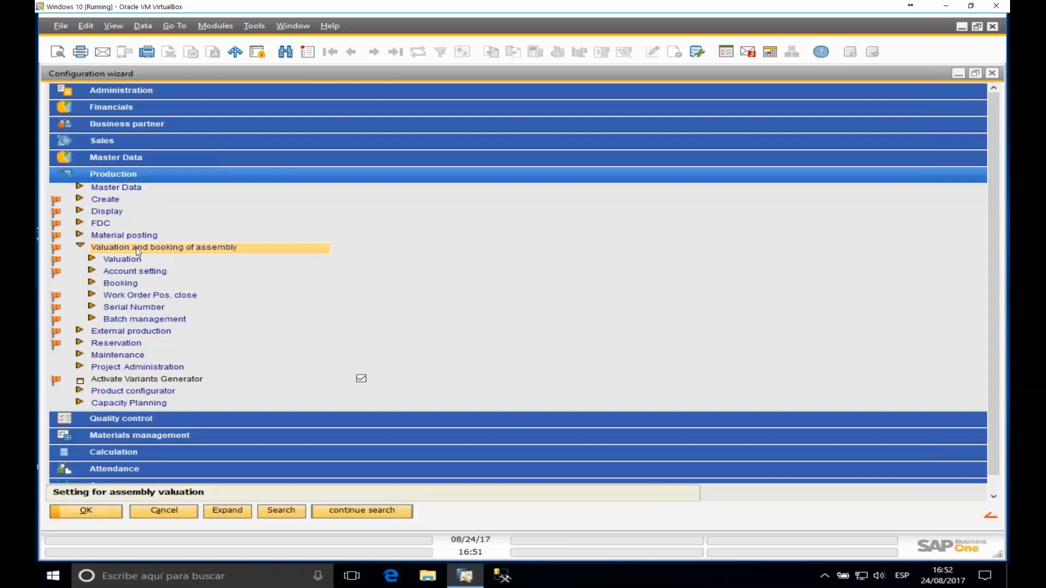
pyautogui.doubleClick(121, 284)
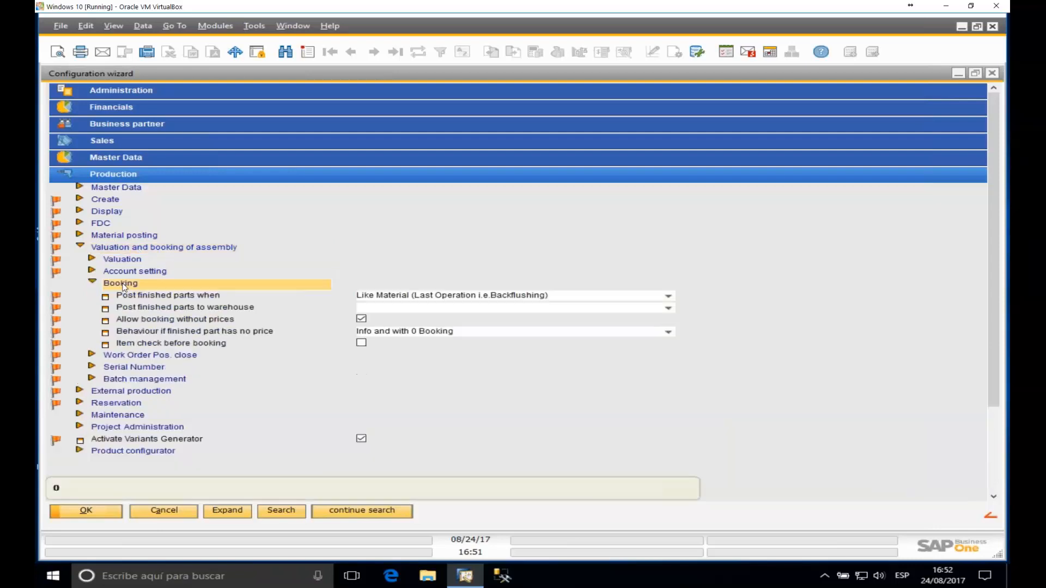
pyautogui.click(150, 298)
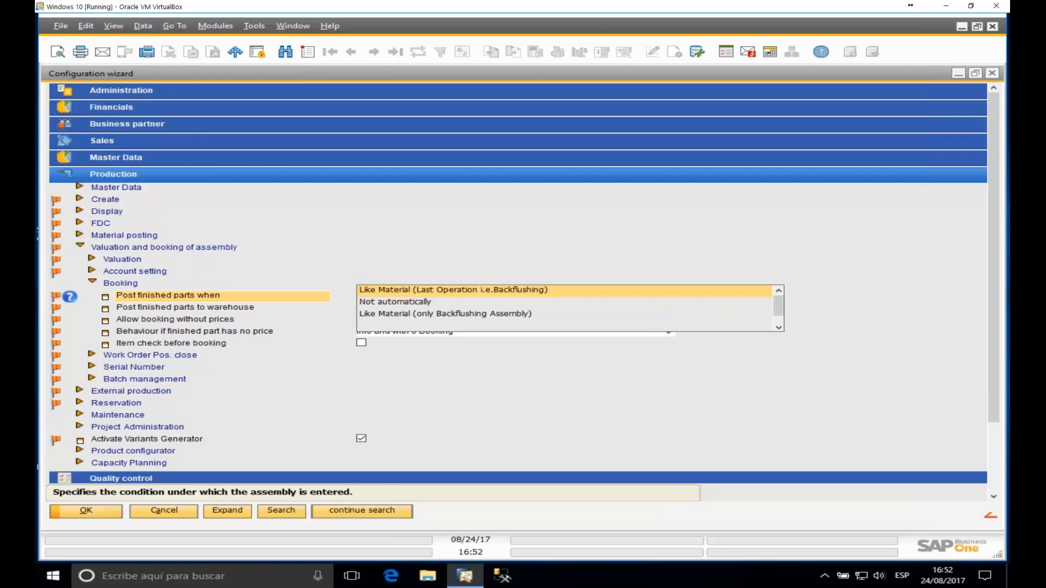
pyautogui.scroll(-1, 662, 300)
pyautogui.scroll(1, 662, 300)
pyautogui.click(115, 235)
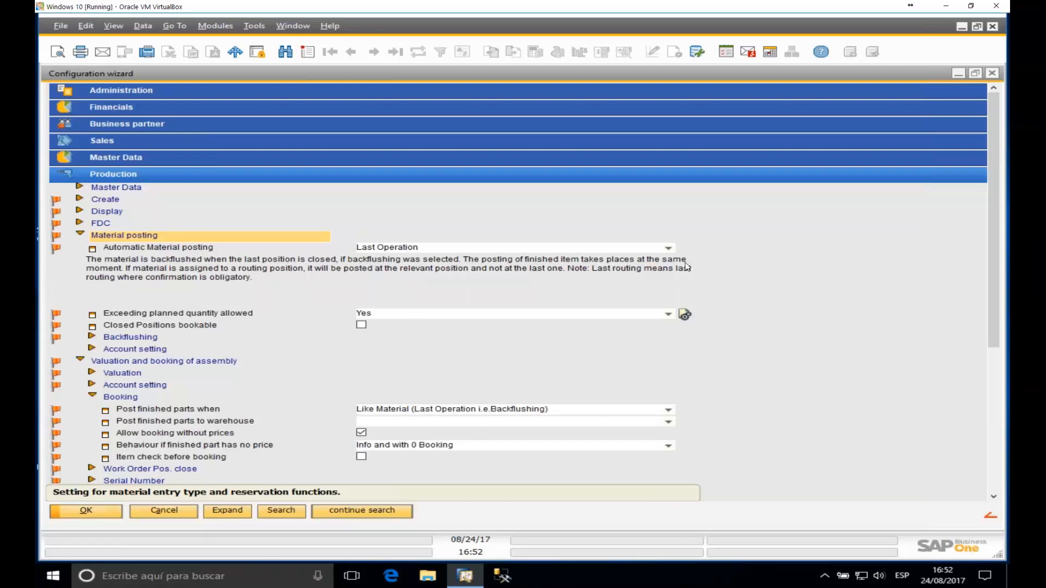
# Step: Keep Automatic Material posting at Last Operation and Post finished parts when unchanged, then minimise the wizard
pyautogui.click(669, 249)
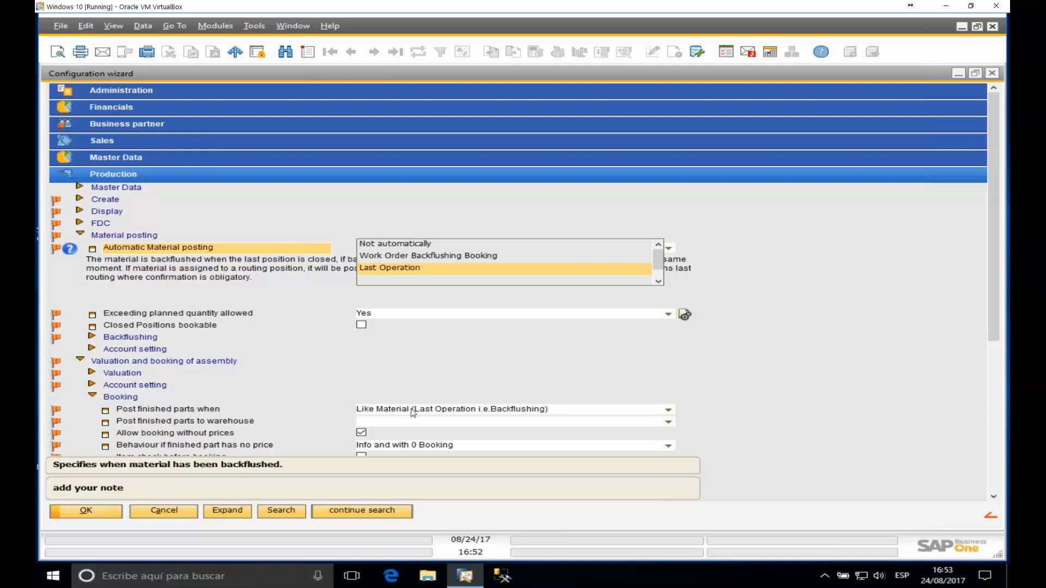
pyautogui.click(529, 358)
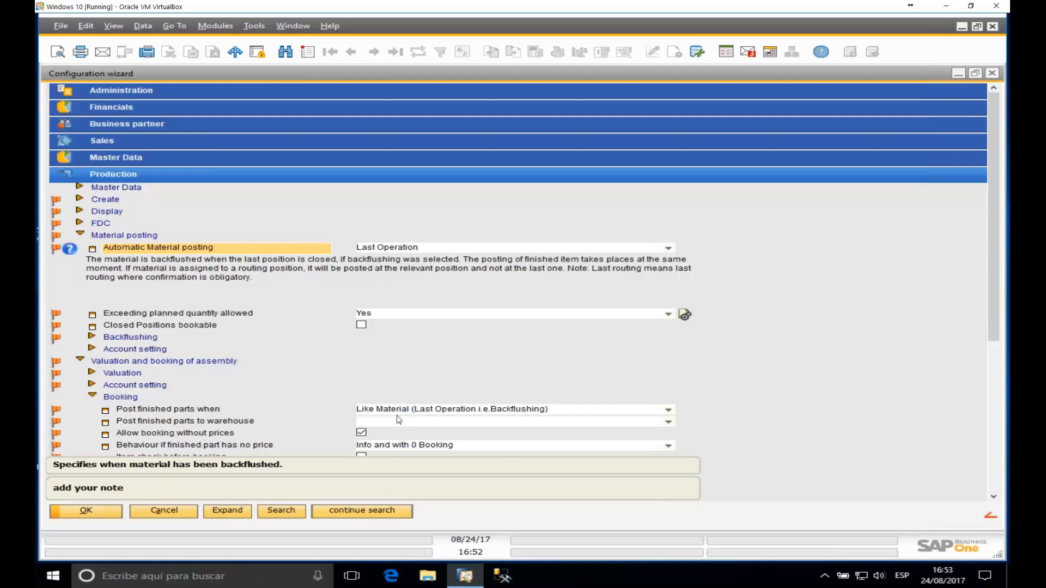
pyautogui.click(668, 410)
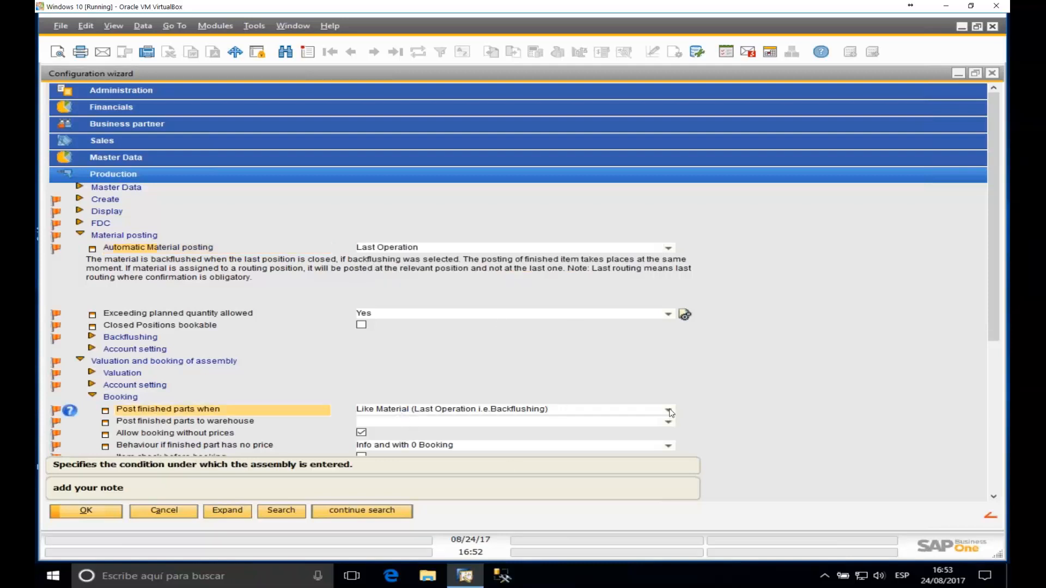
pyautogui.scroll(-2, 734, 375)
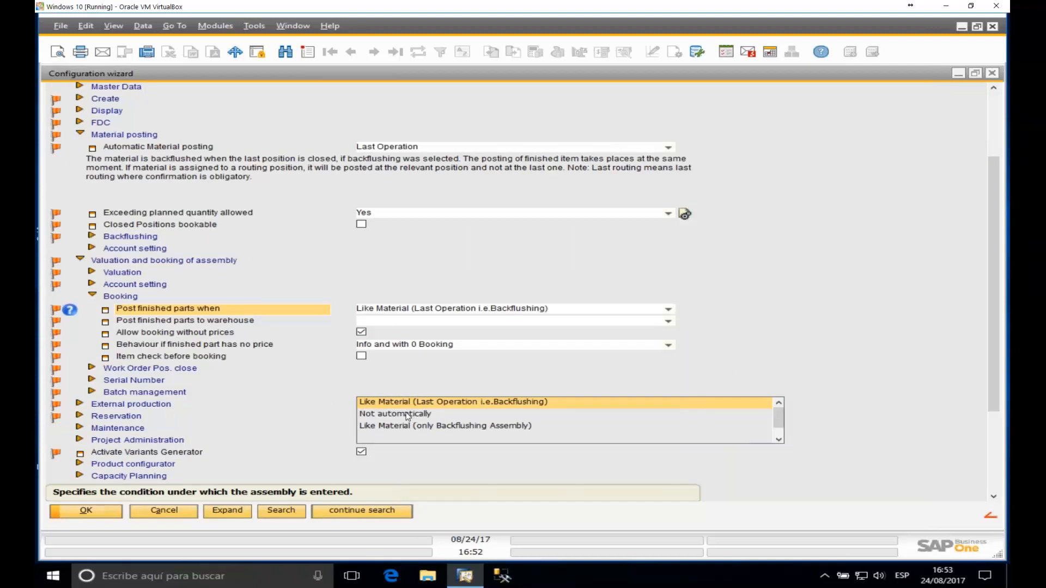
pyautogui.click(779, 440)
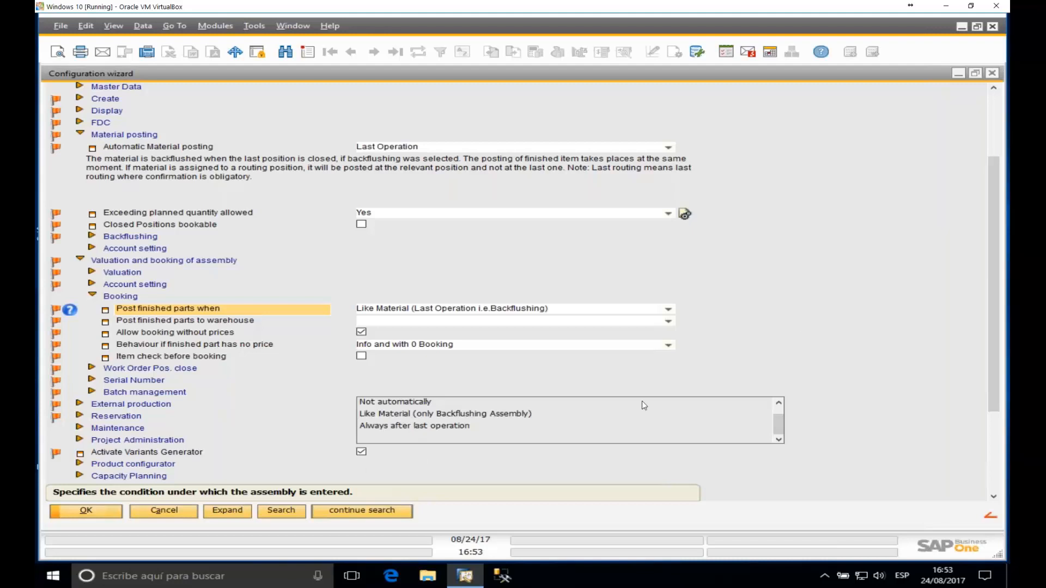
pyautogui.click(813, 319)
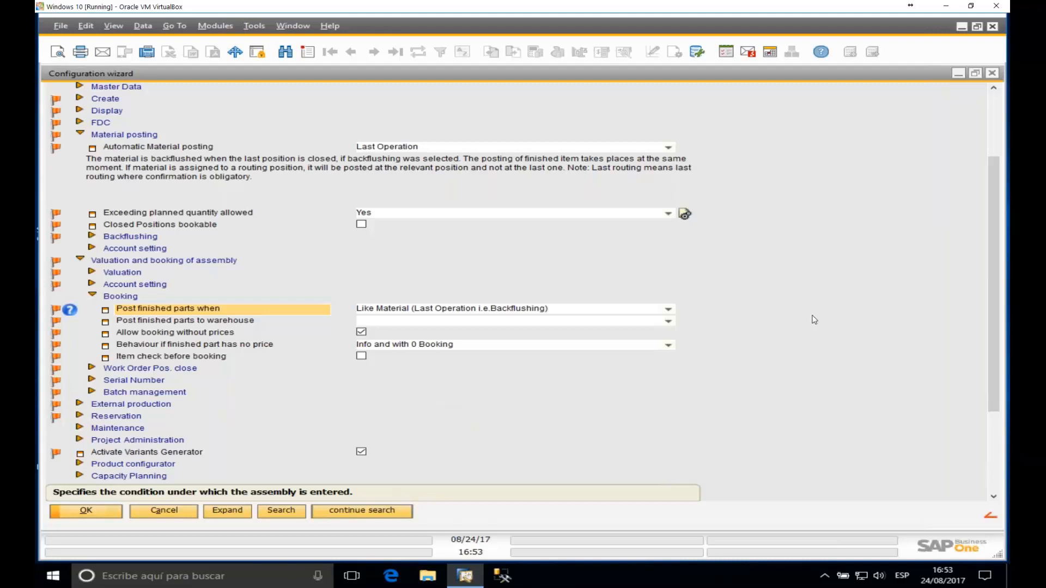
pyautogui.click(959, 74)
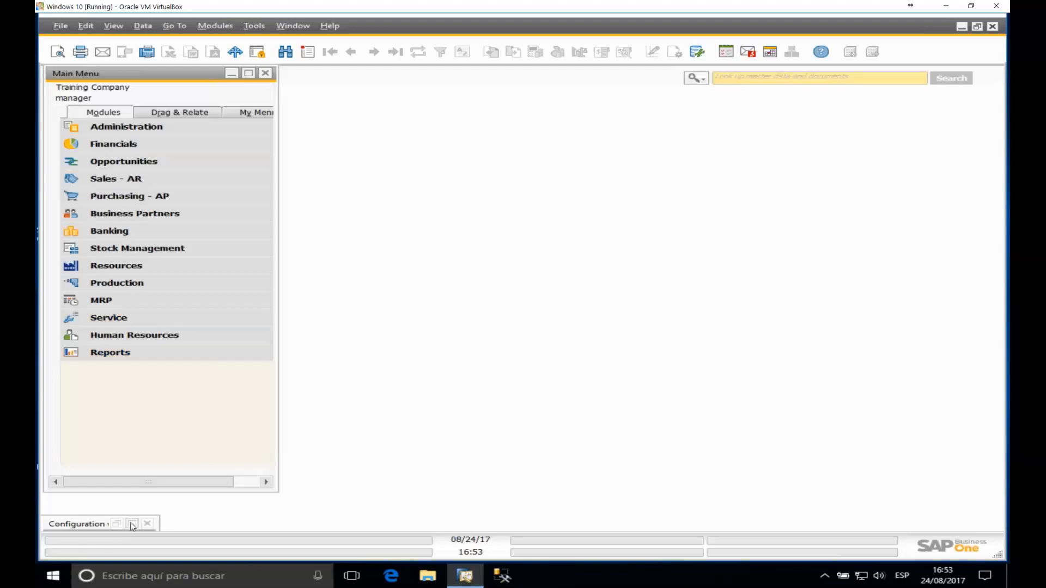
# Step: Open Production > Work Orders, browse order 1774's FG02 and receipt 1562, then expand order 1777
pyautogui.click(127, 283)
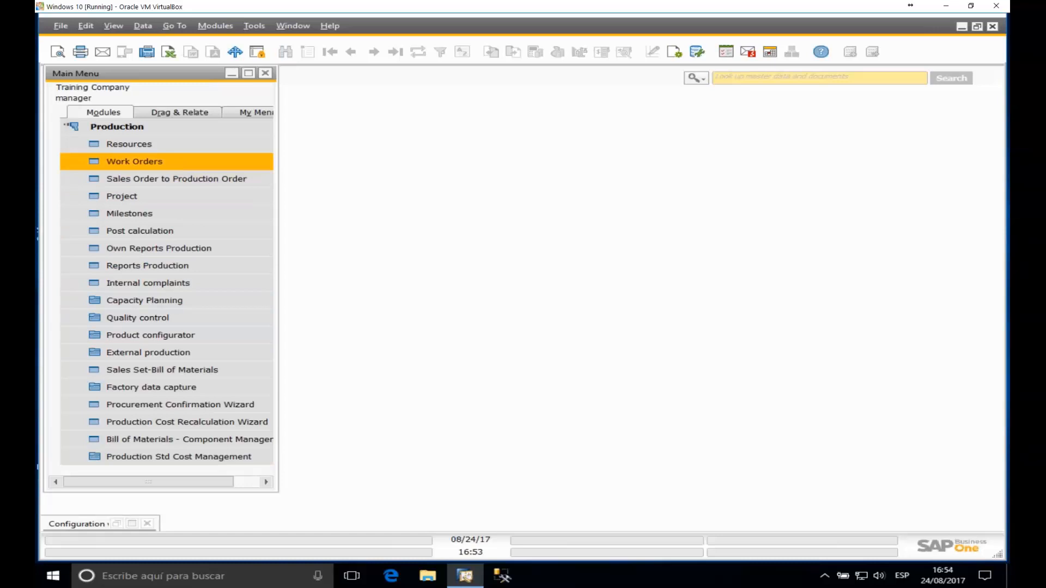
pyautogui.click(126, 162)
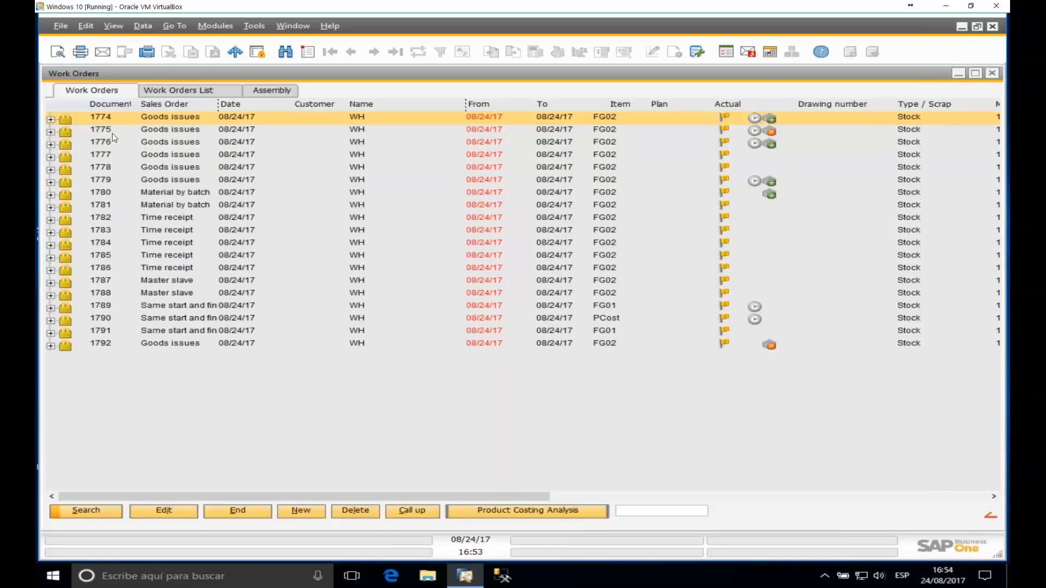
pyautogui.click(51, 120)
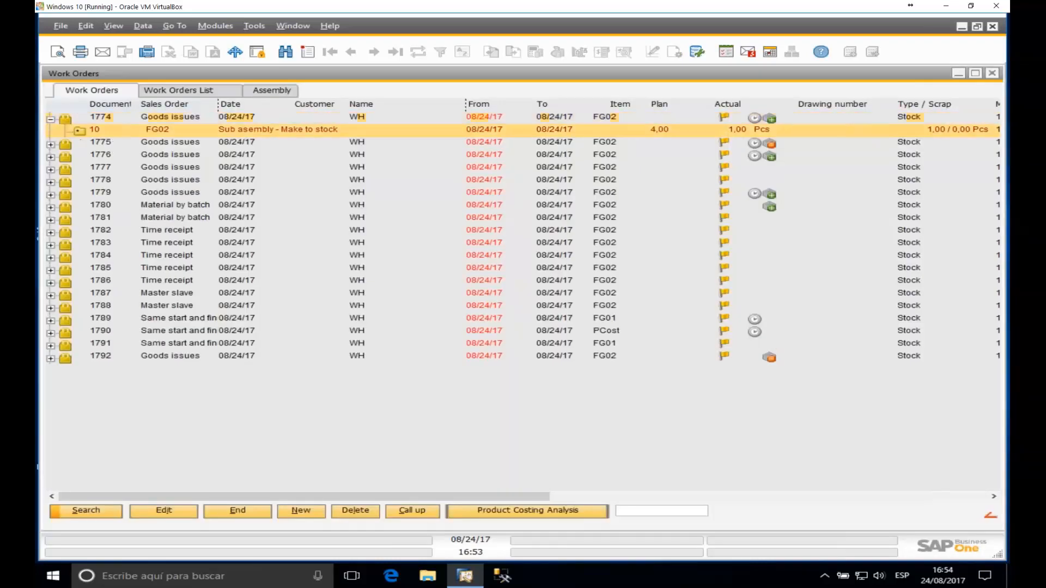
pyautogui.click(154, 156)
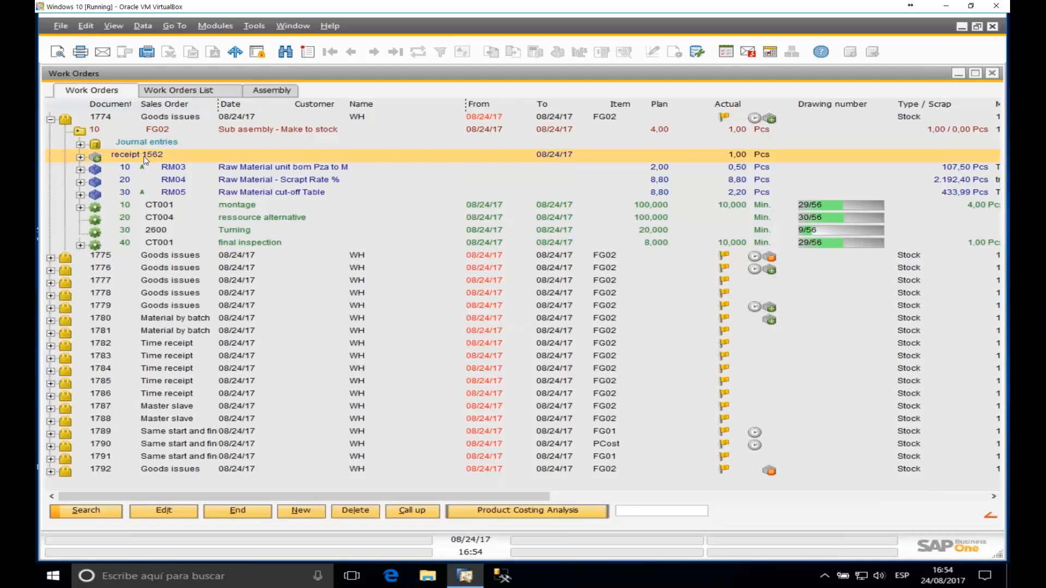
pyautogui.click(82, 158)
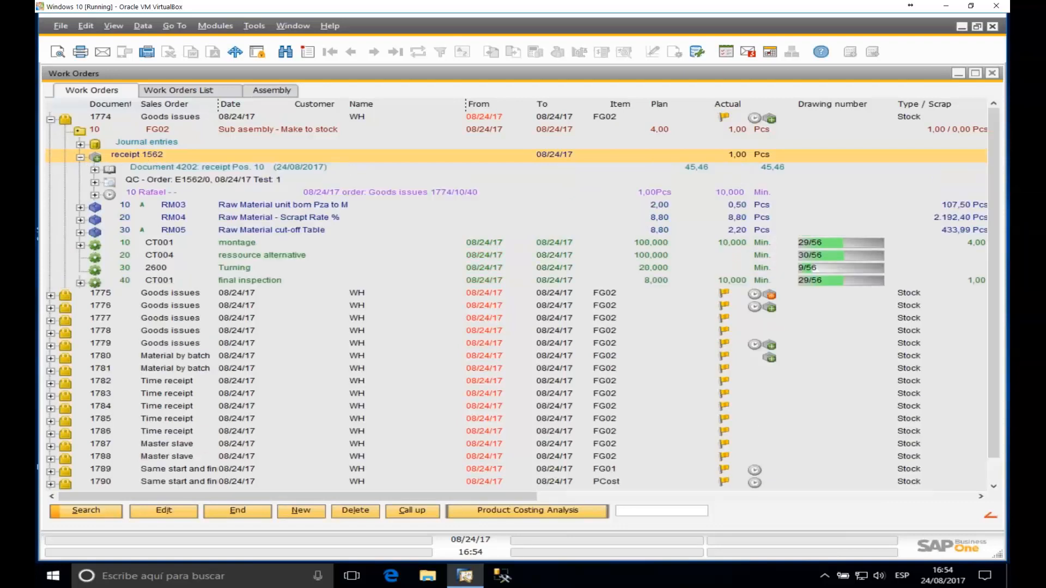
pyautogui.click(81, 157)
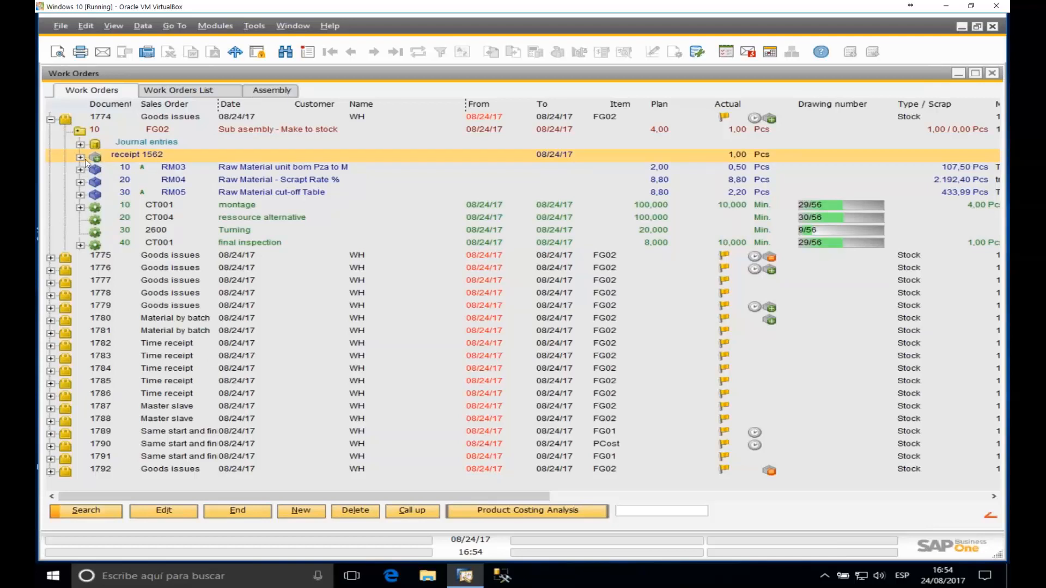
pyautogui.click(50, 119)
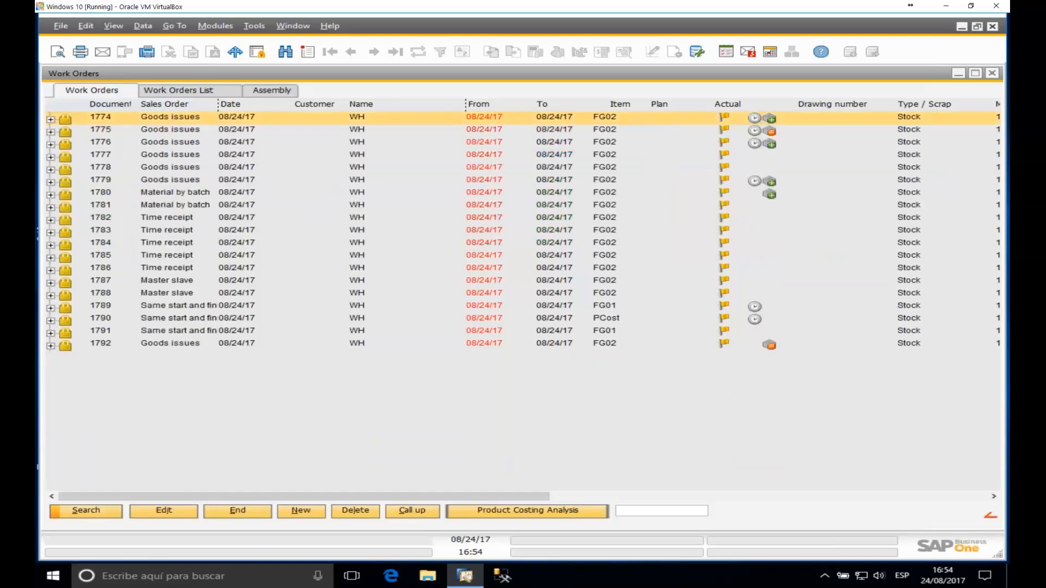
pyautogui.click(51, 158)
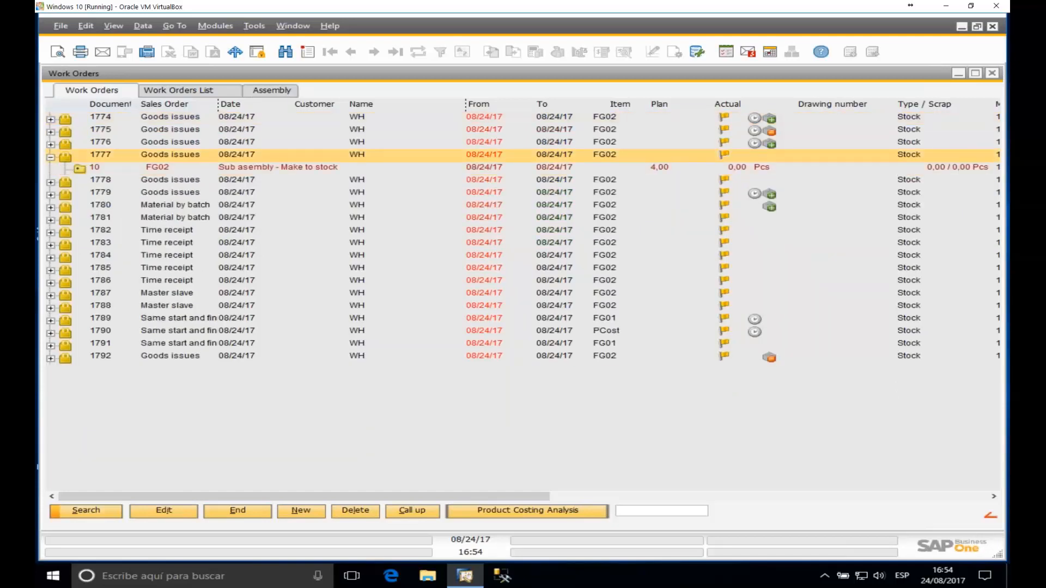
# Step: Receive 1 piece of FG02 on line 10 of order 1777 as a manual receipt
pyautogui.click(96, 166)
pyautogui.rightClick(96, 165)
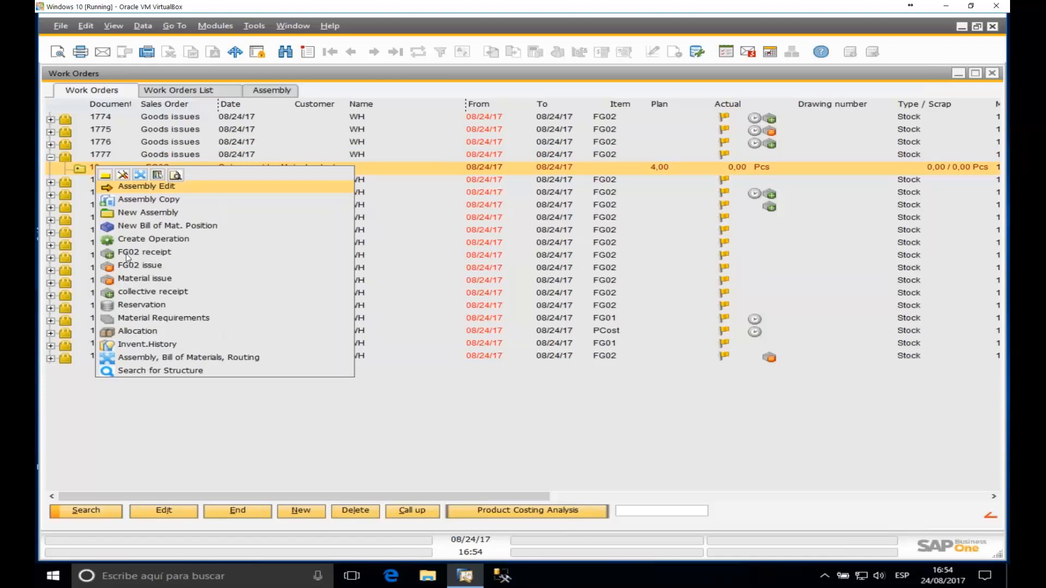
pyautogui.click(154, 253)
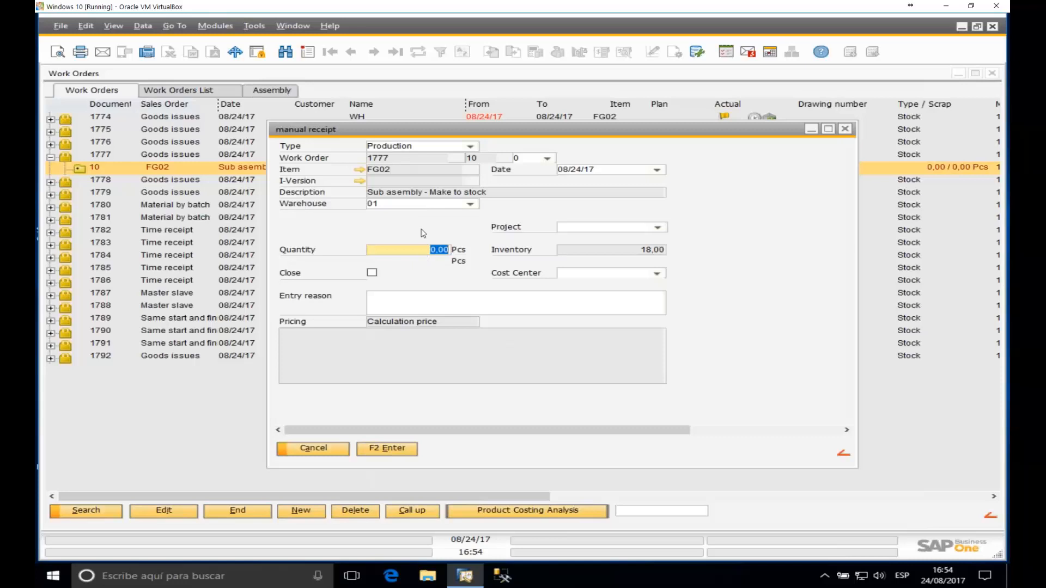
pyautogui.write('1')
pyautogui.click(405, 453)
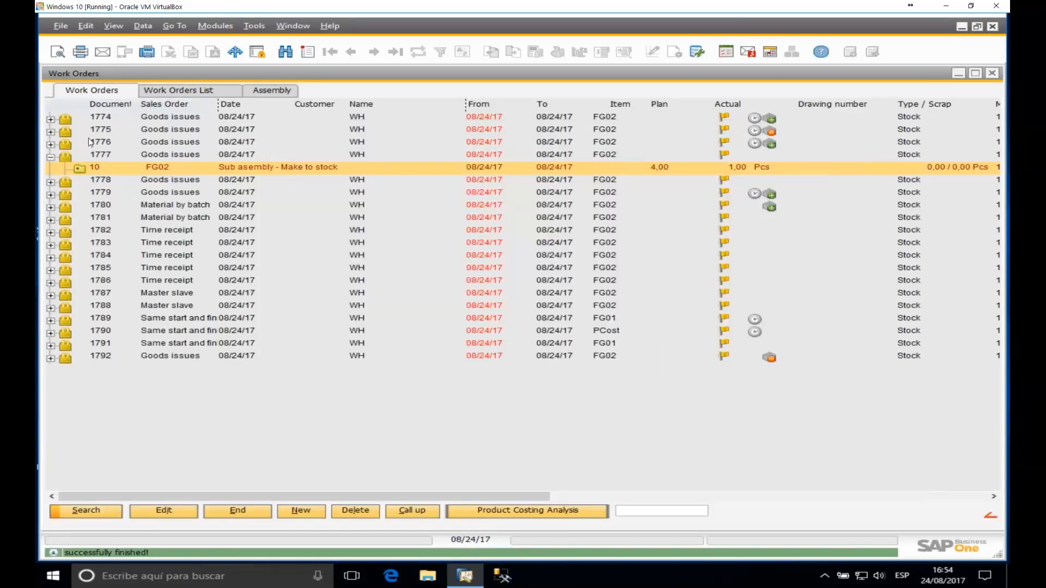
# Step: Receive another 1 piece of FG02 with Close ticked, then check the line and collapse order 1777
pyautogui.click(81, 170)
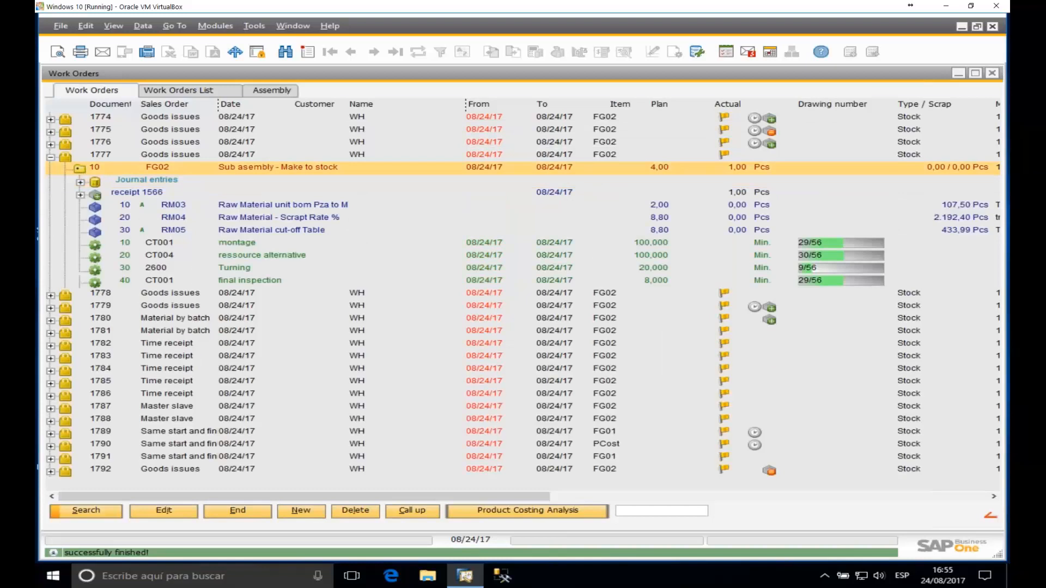
pyautogui.rightClick(104, 167)
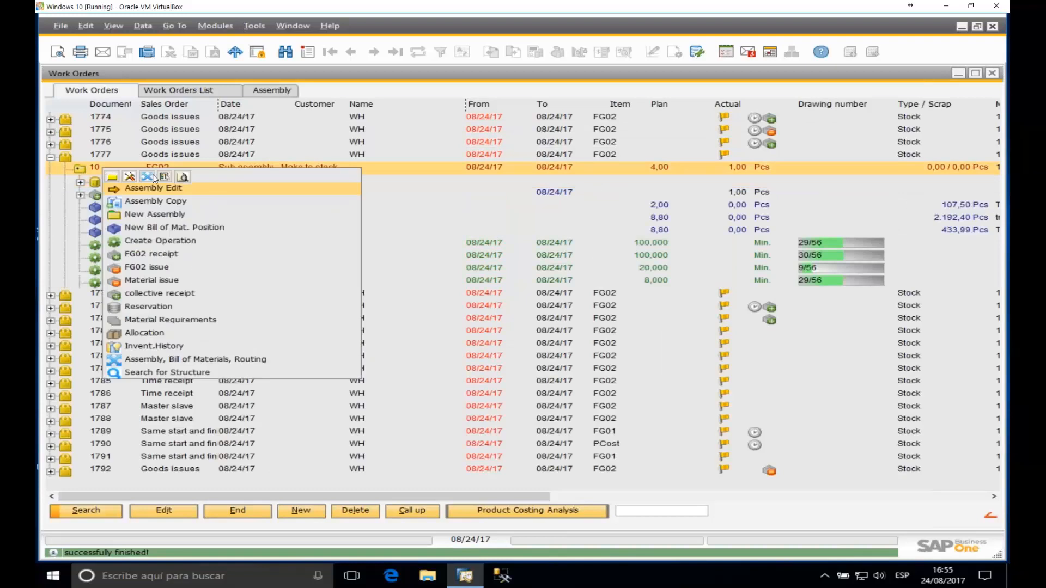
pyautogui.click(153, 257)
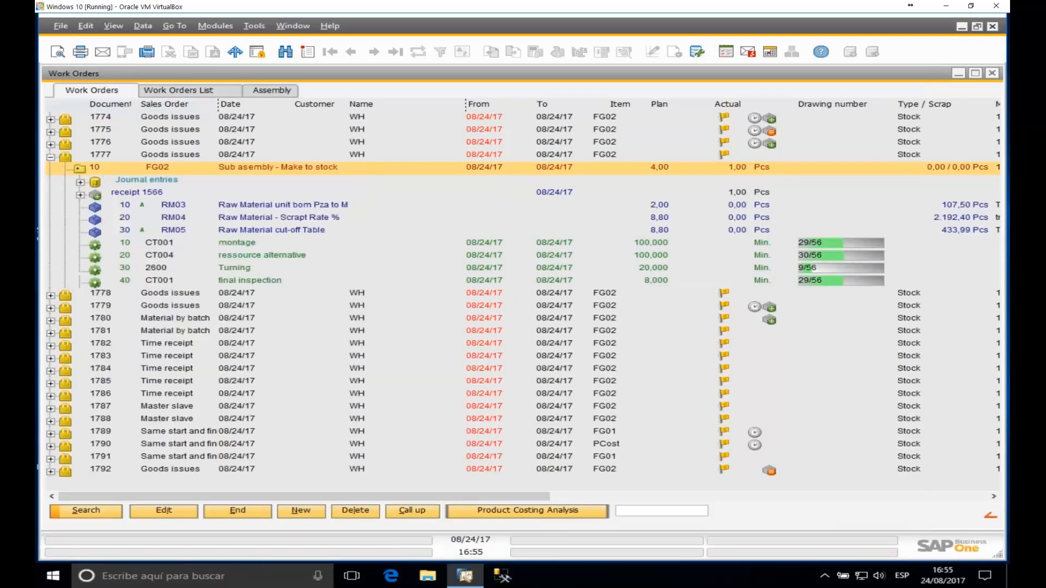
pyautogui.write('1')
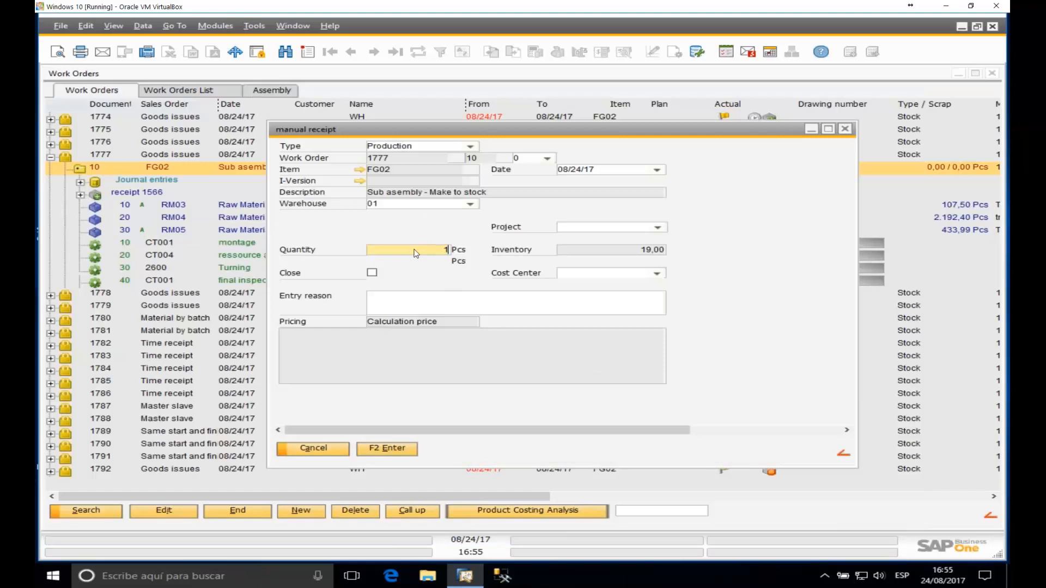
pyautogui.click(372, 273)
pyautogui.click(392, 450)
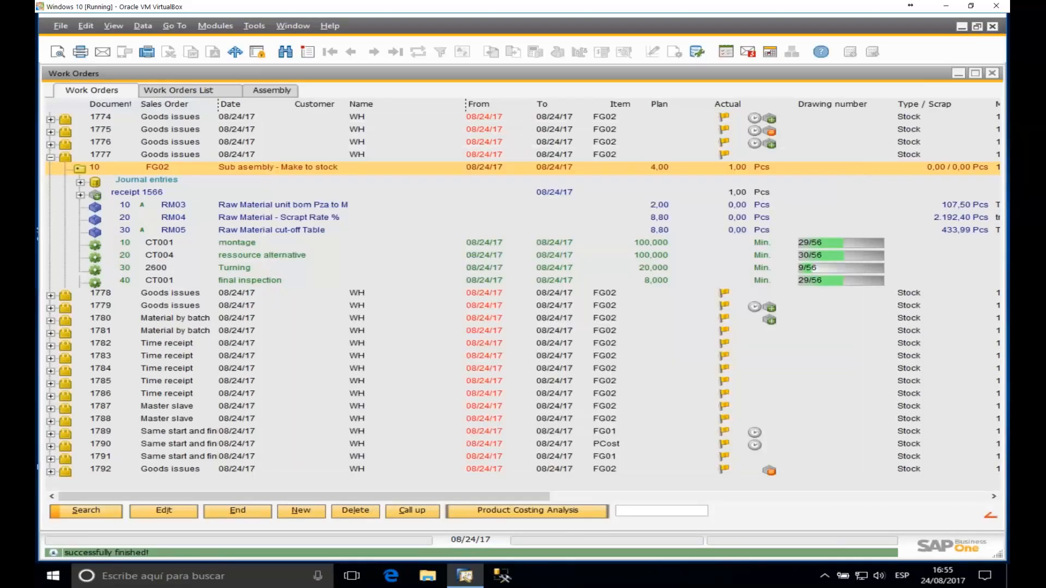
pyautogui.click(80, 170)
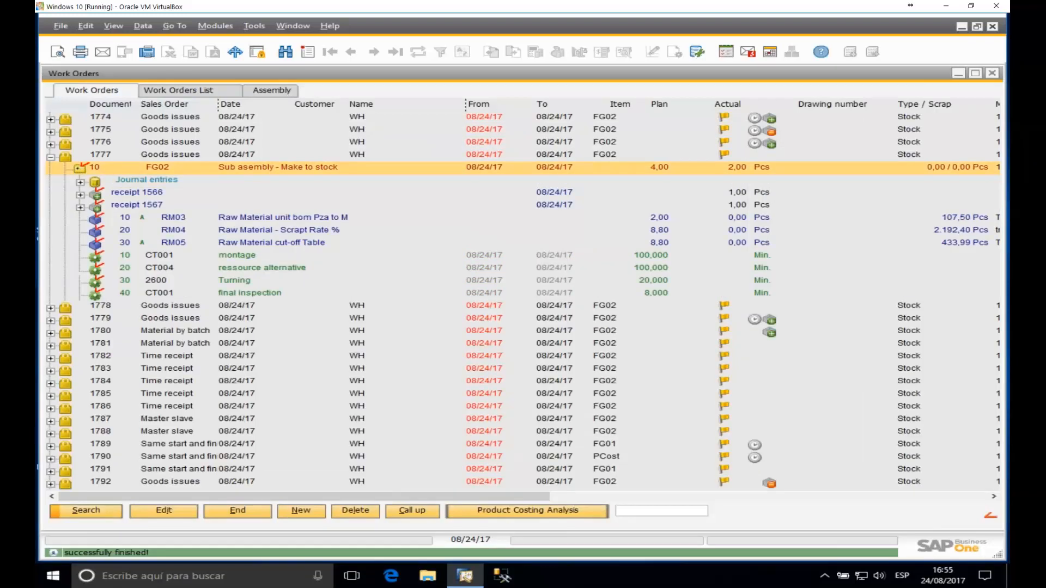
pyautogui.click(50, 158)
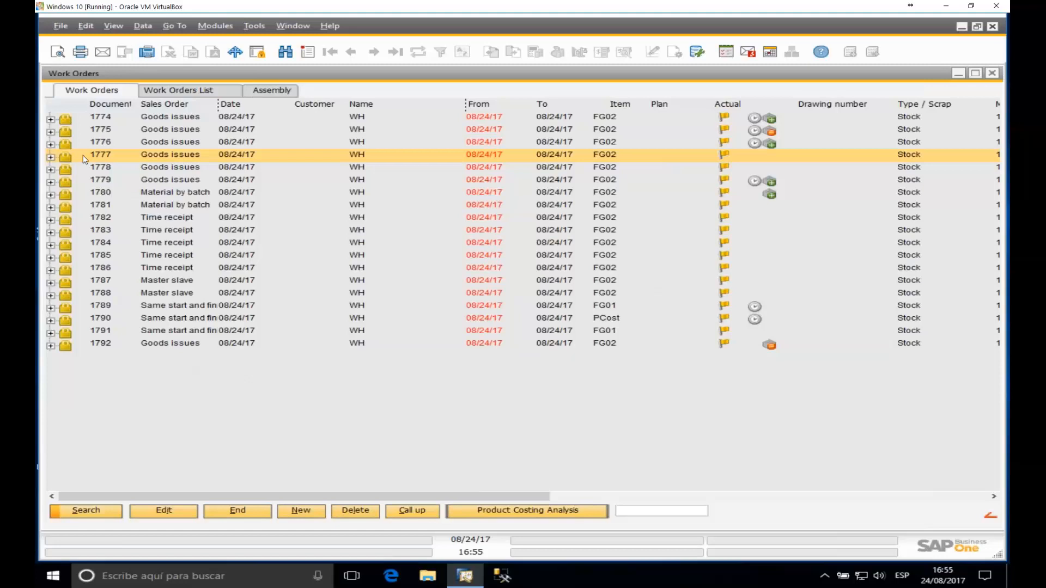
# Step: Open a time receipt for the montage operation of order 1778's FG02, then cancel it
pyautogui.click(51, 158)
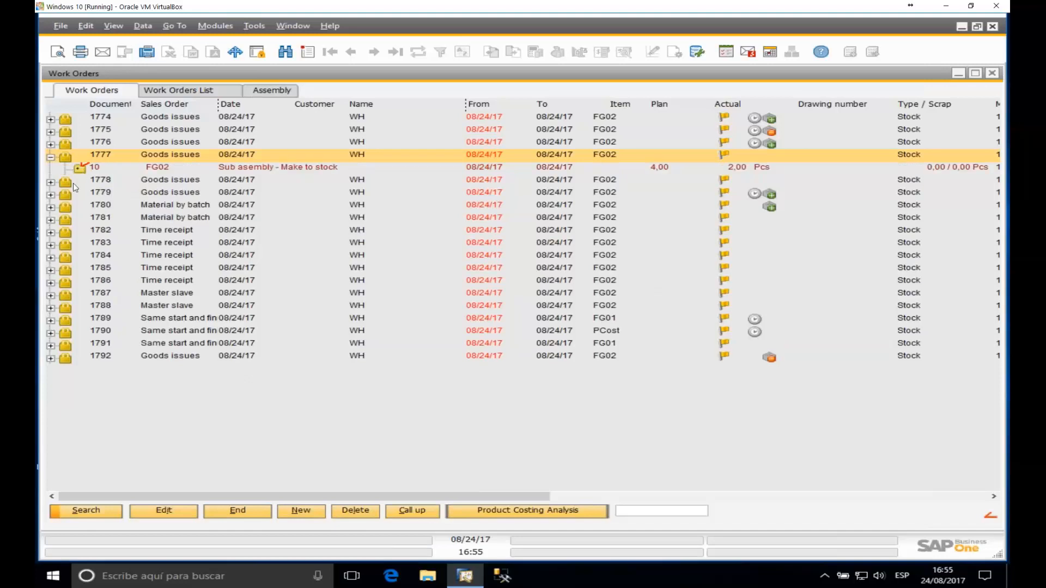
pyautogui.click(51, 182)
pyautogui.doubleClick(82, 194)
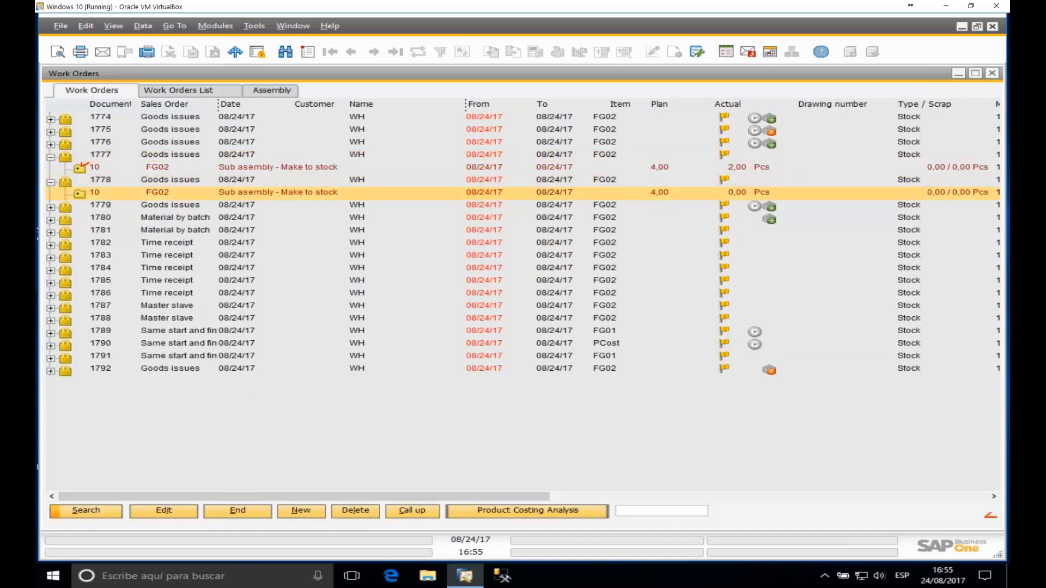
pyautogui.rightClick(129, 243)
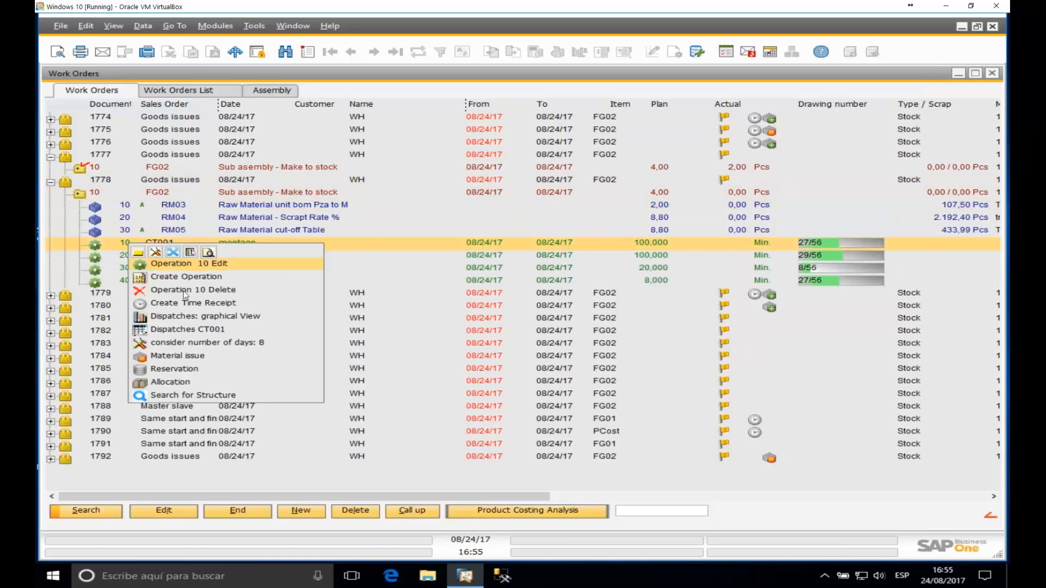
pyautogui.click(166, 303)
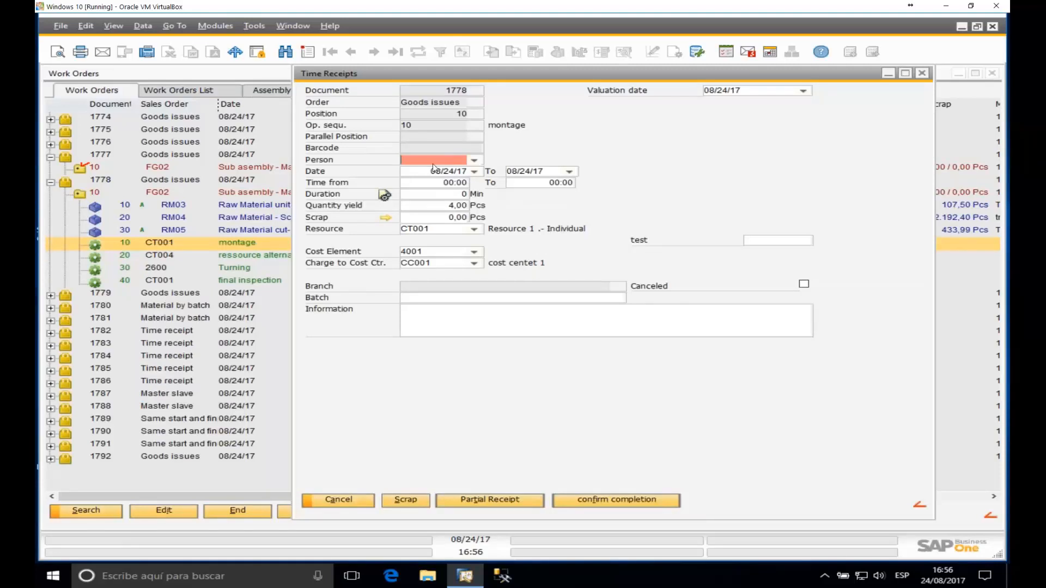
pyautogui.click(438, 210)
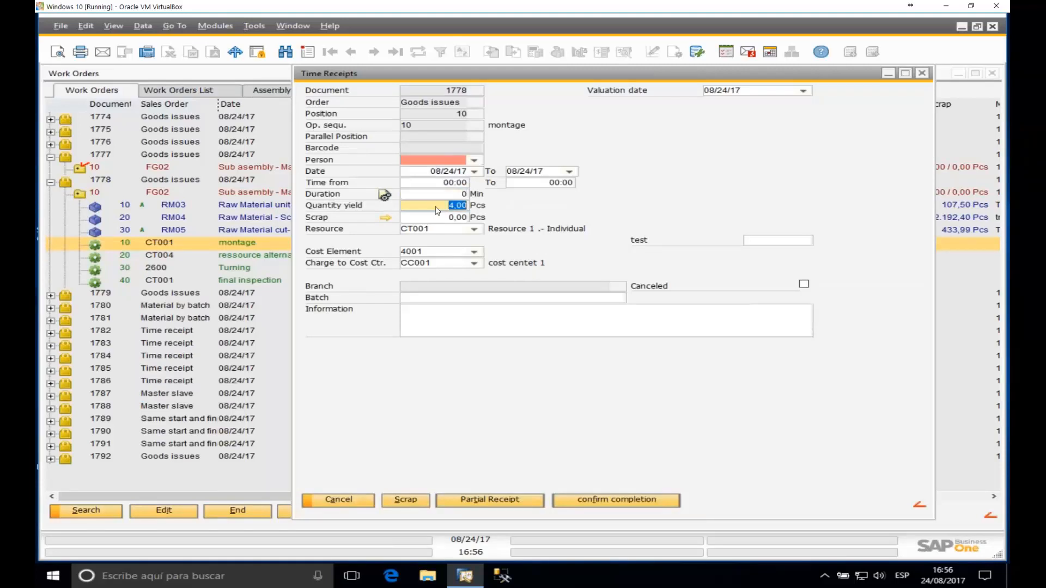
pyautogui.click(924, 73)
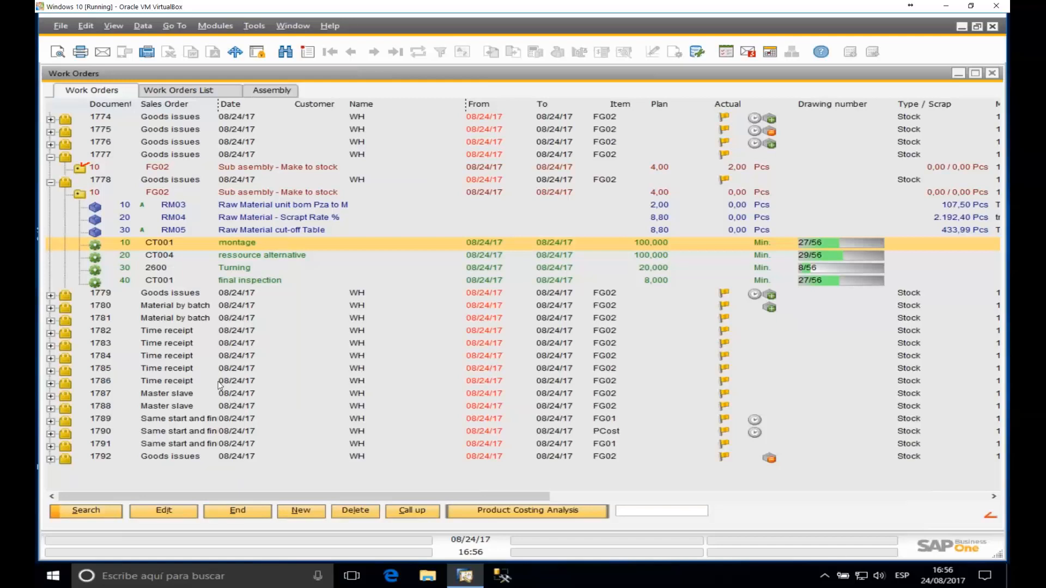
# Step: Open operation 20 on CT004 of order 1783 and review its Extended settings
pyautogui.click(51, 182)
pyautogui.click(52, 246)
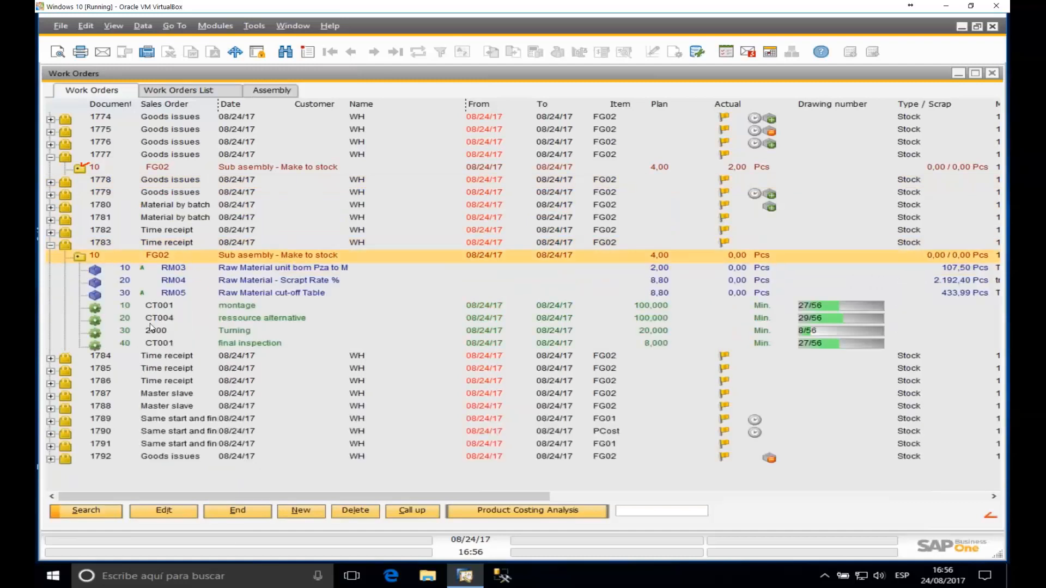
pyautogui.click(165, 319)
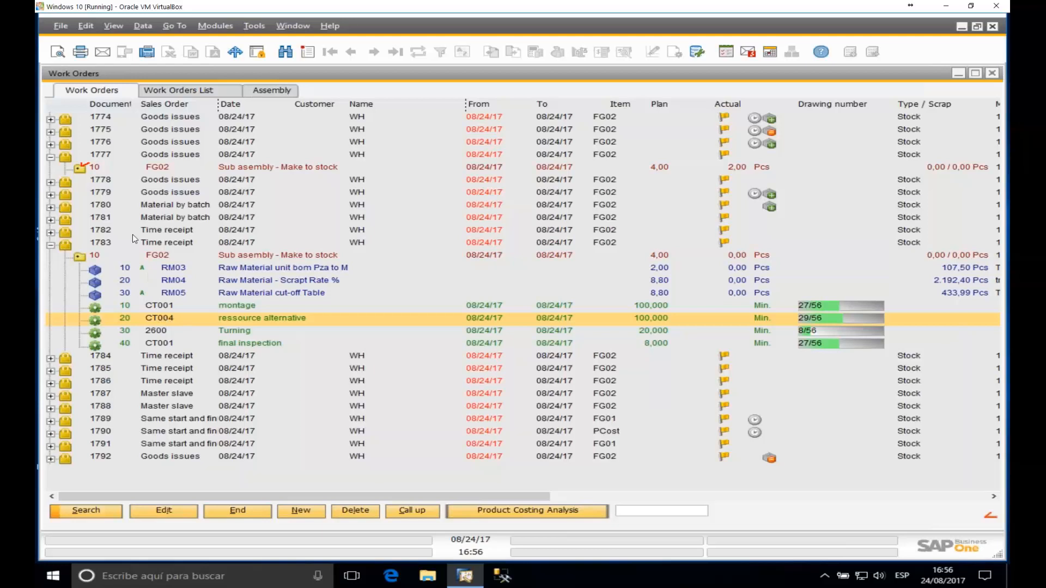
pyautogui.doubleClick(154, 319)
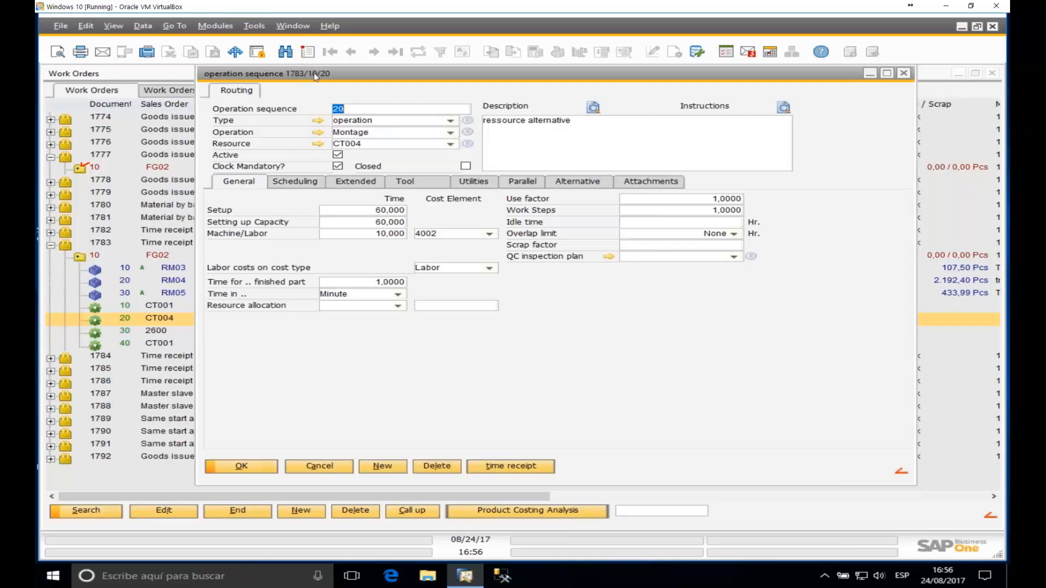
pyautogui.moveTo(326, 67); pyautogui.dragTo(327, 70)
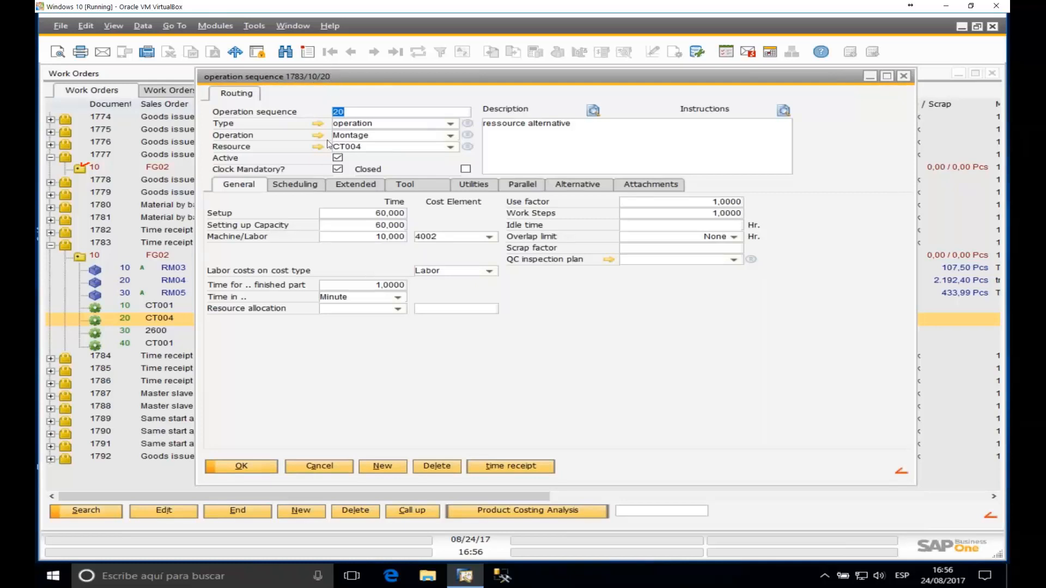
pyautogui.click(359, 186)
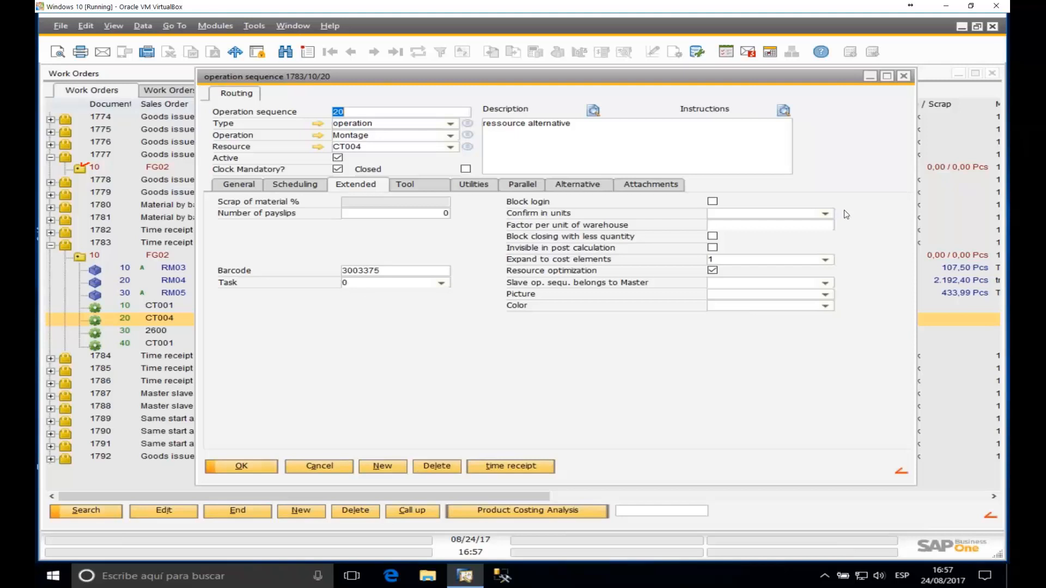
pyautogui.click(901, 78)
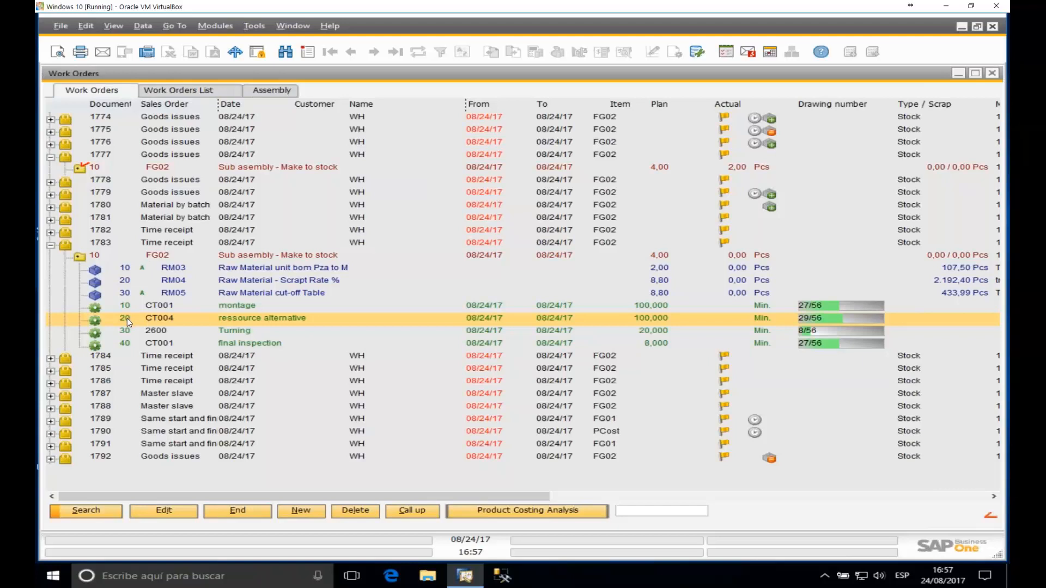
# Step: Close Work Orders and open Production Time Receipt under Production > Factory data capture
pyautogui.click(993, 74)
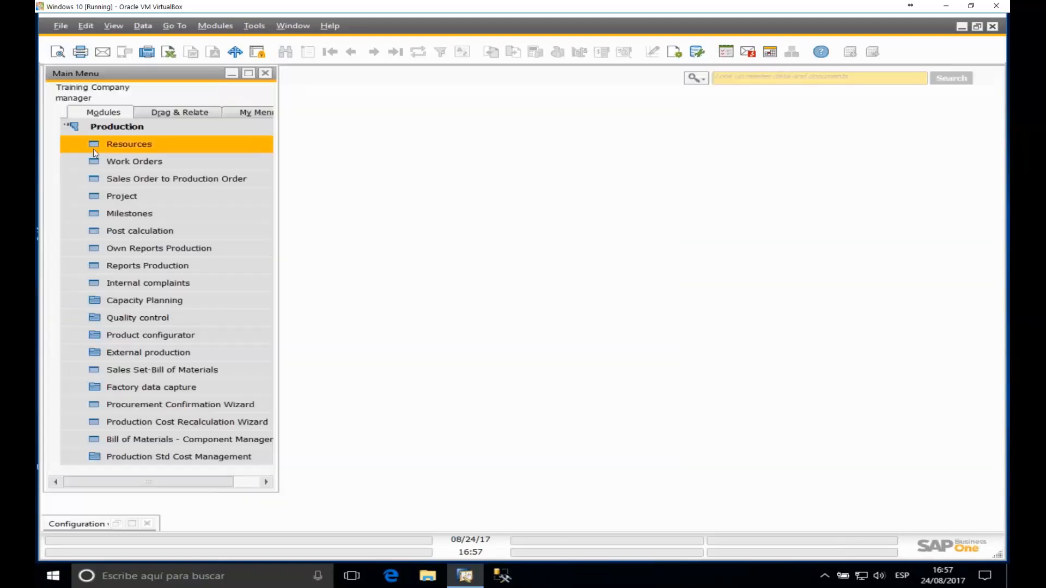
pyautogui.click(114, 127)
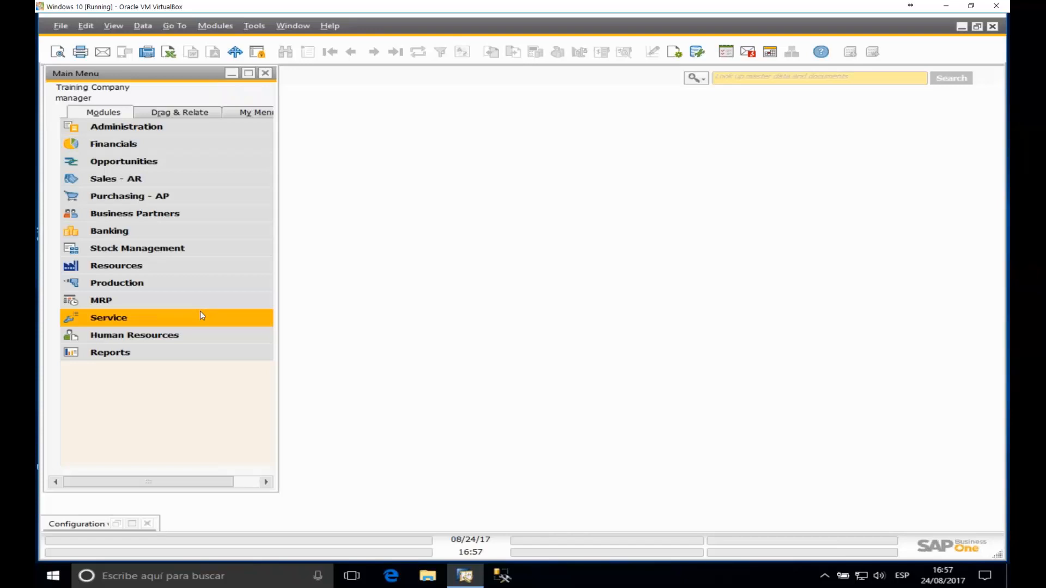
pyautogui.click(122, 283)
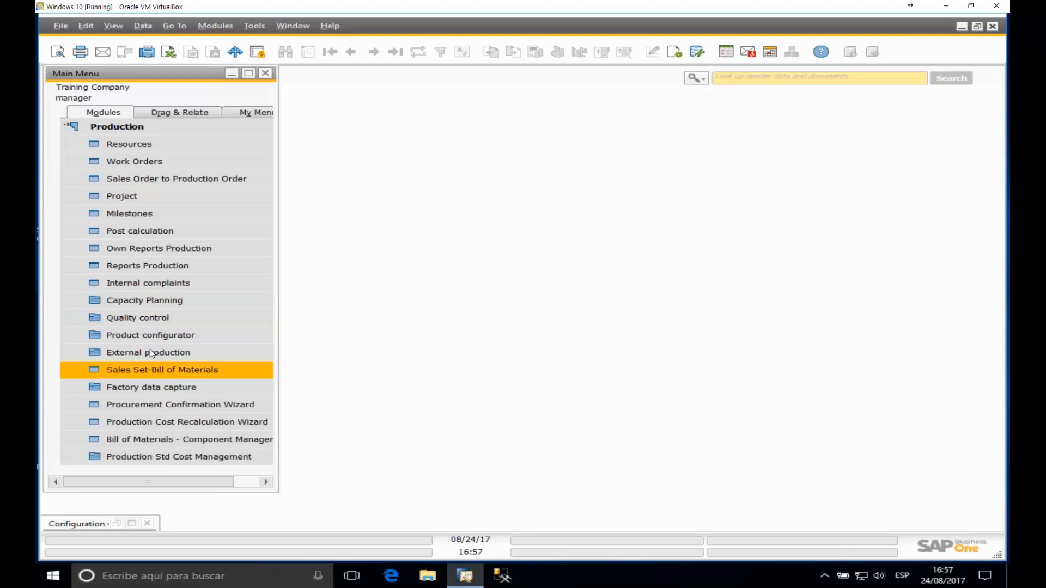
pyautogui.click(169, 387)
pyautogui.scroll(-1, 182, 401)
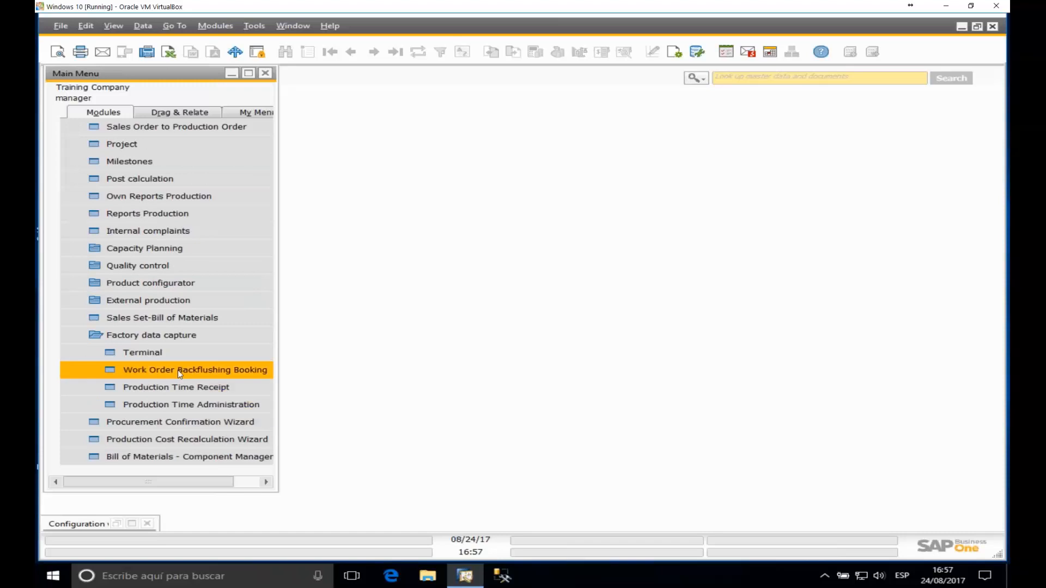
pyautogui.click(201, 391)
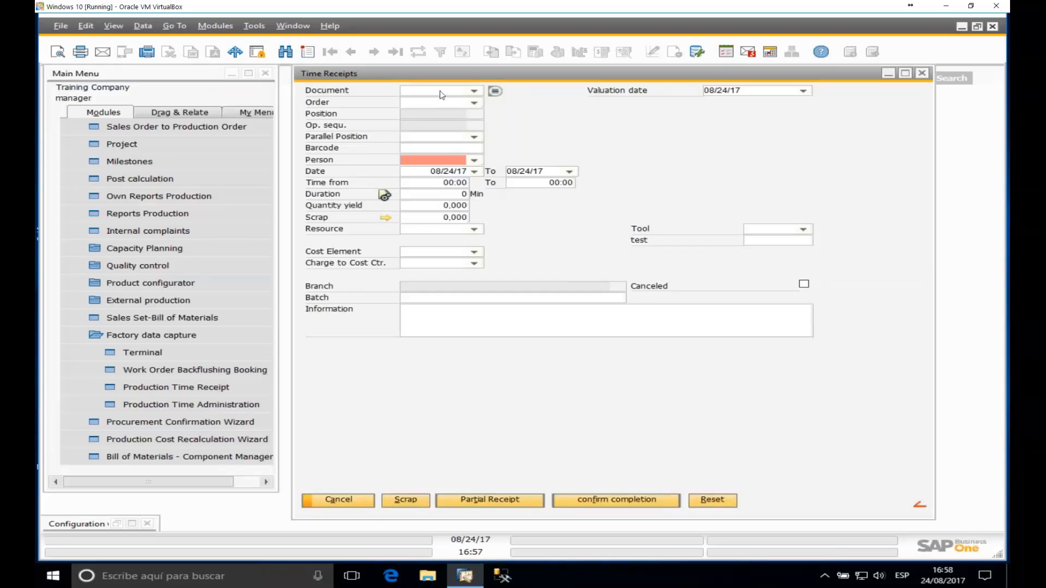
# Step: Select order 1790, position 10, operation sequence 30 in the time receipt form
pyautogui.click(476, 103)
pyautogui.click(433, 148)
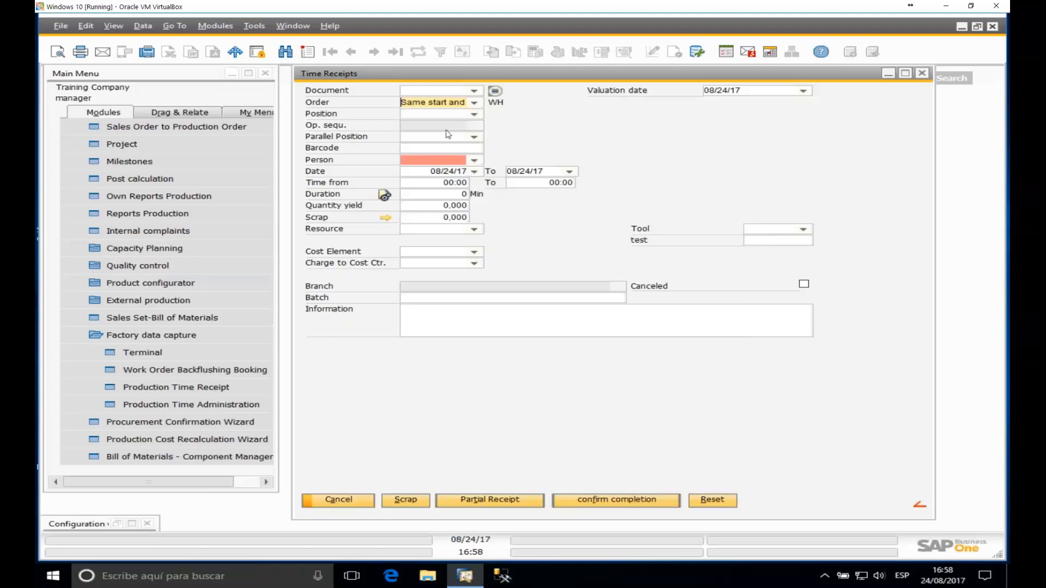
pyautogui.click(474, 126)
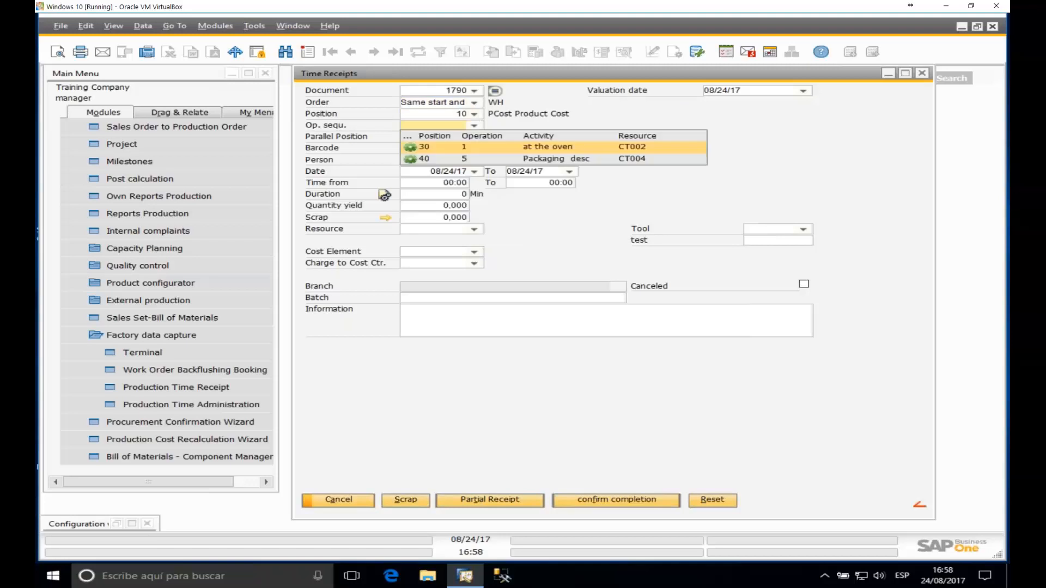
pyautogui.click(472, 114)
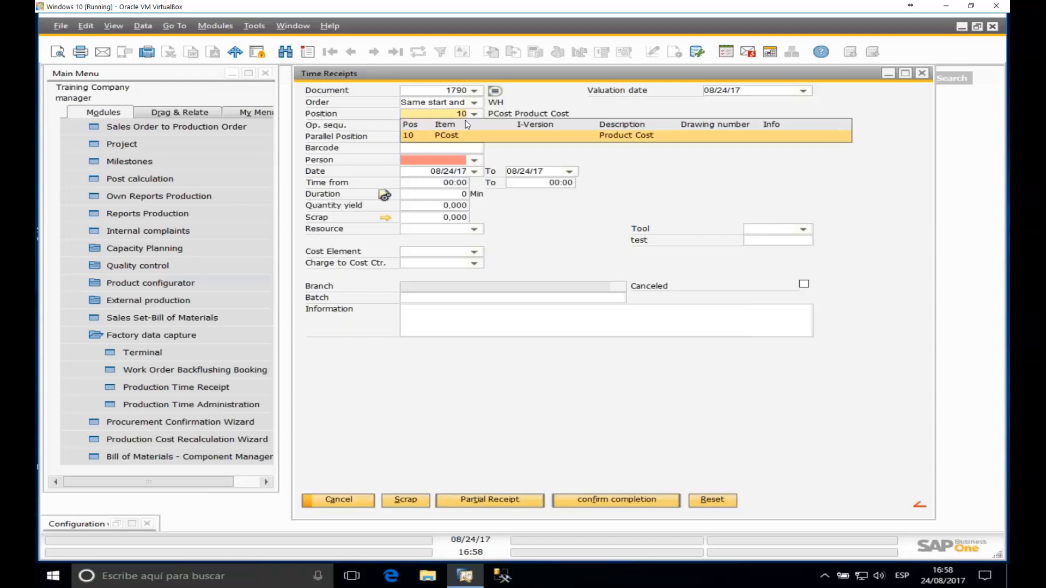
pyautogui.click(474, 126)
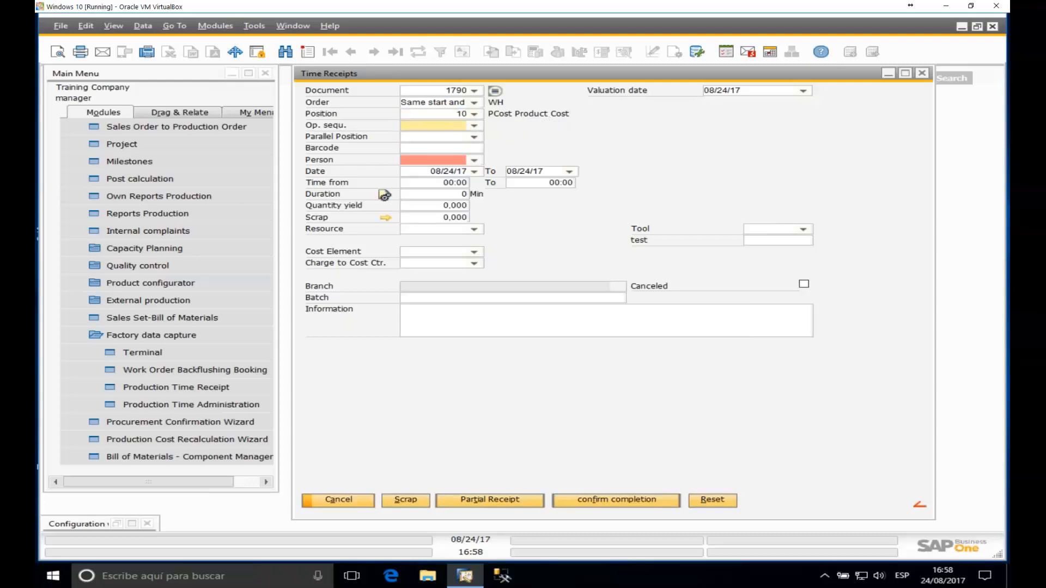
pyautogui.click(456, 148)
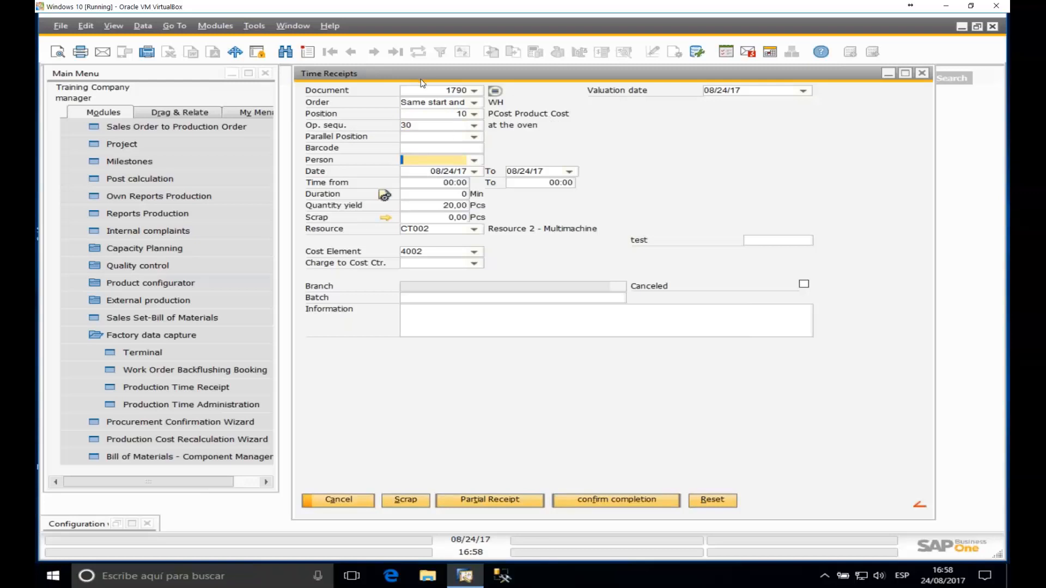
pyautogui.click(410, 150)
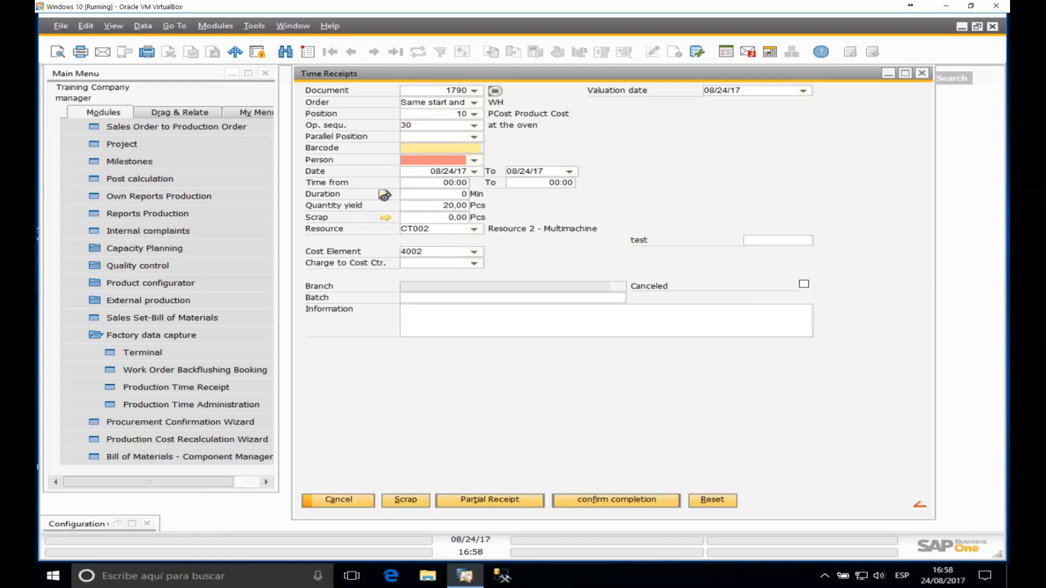
# Step: Reset the form, load barcode 3003375, then close the time receipt form
pyautogui.click(711, 500)
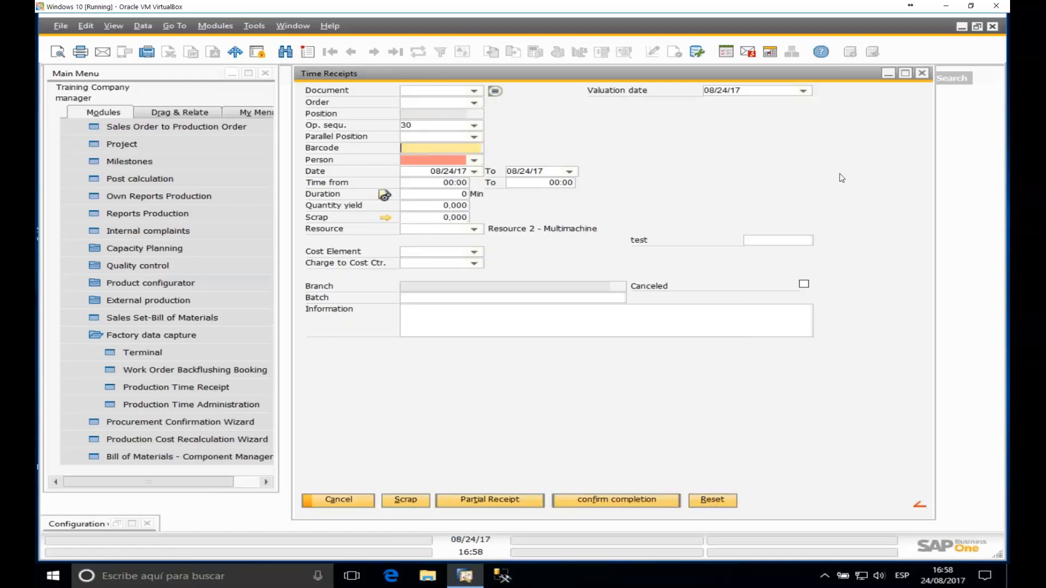
pyautogui.write('3003375')
pyautogui.press('Tab')
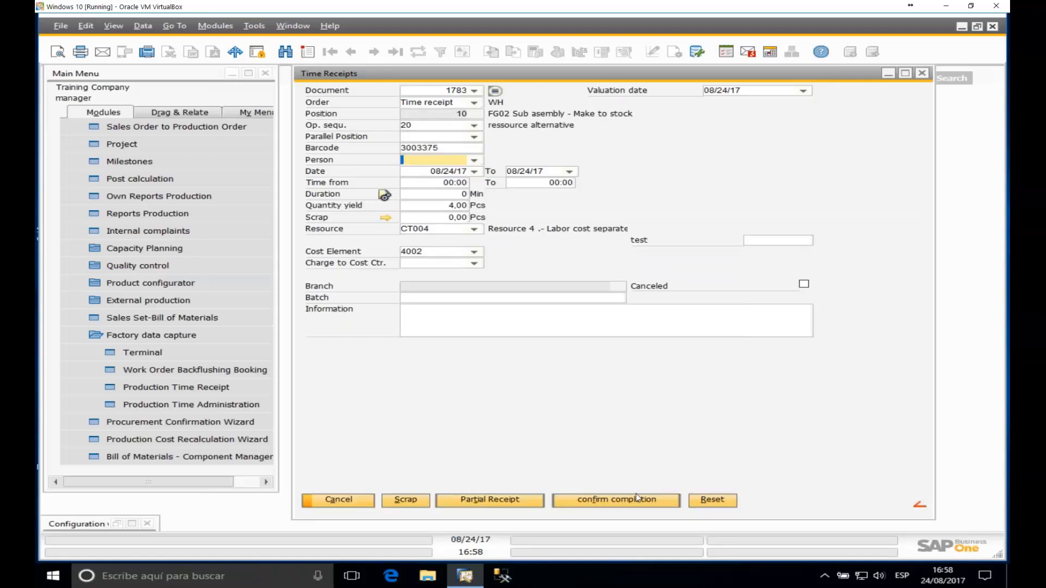
pyautogui.click(922, 74)
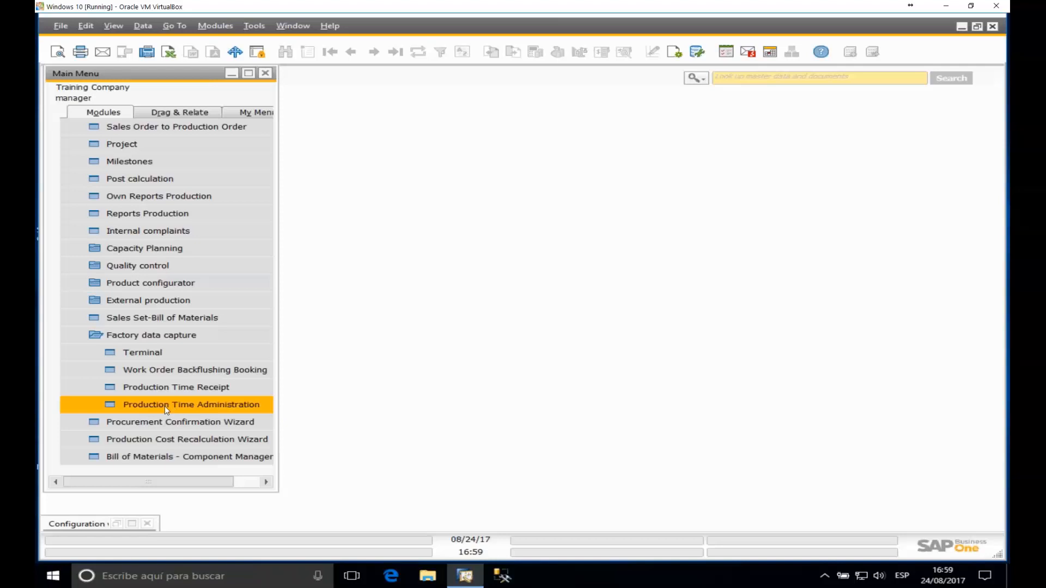
# Step: Open Production Time Administration for 24/08/2017, narrow the Name column, and select order 1790's entry
pyautogui.click(201, 403)
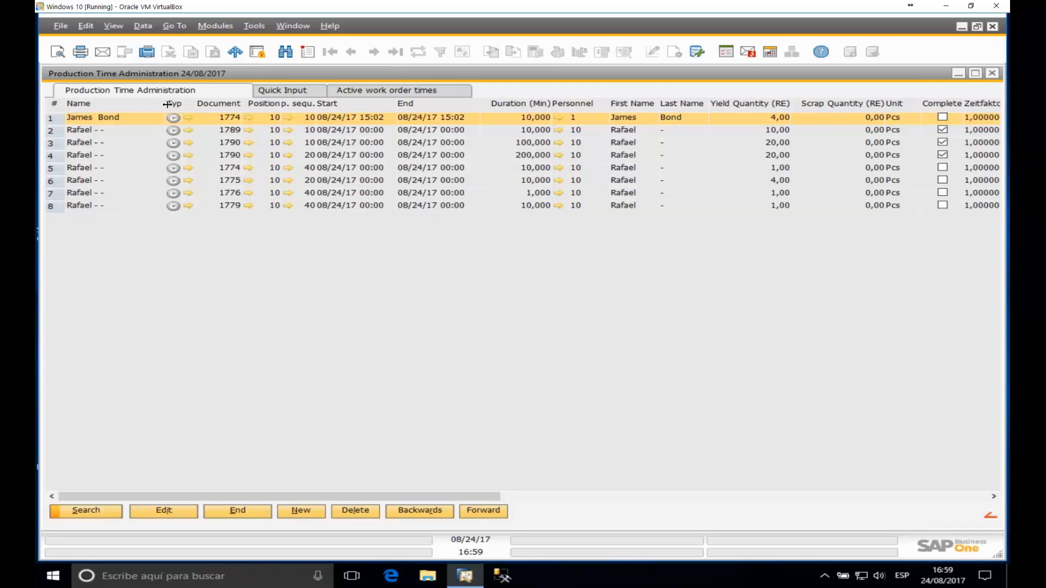
pyautogui.moveTo(162, 104); pyautogui.dragTo(122, 103)
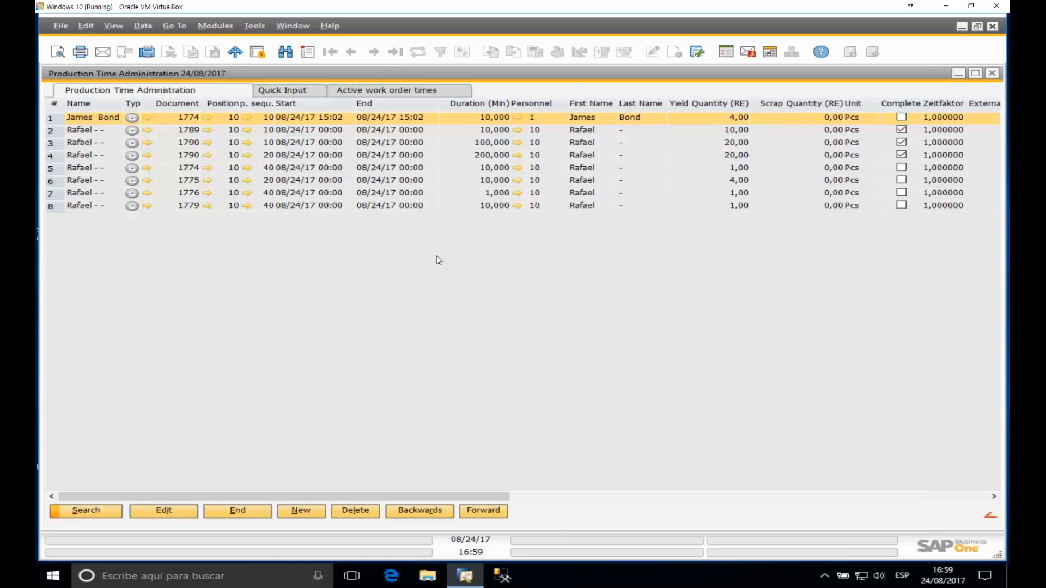
pyautogui.click(417, 508)
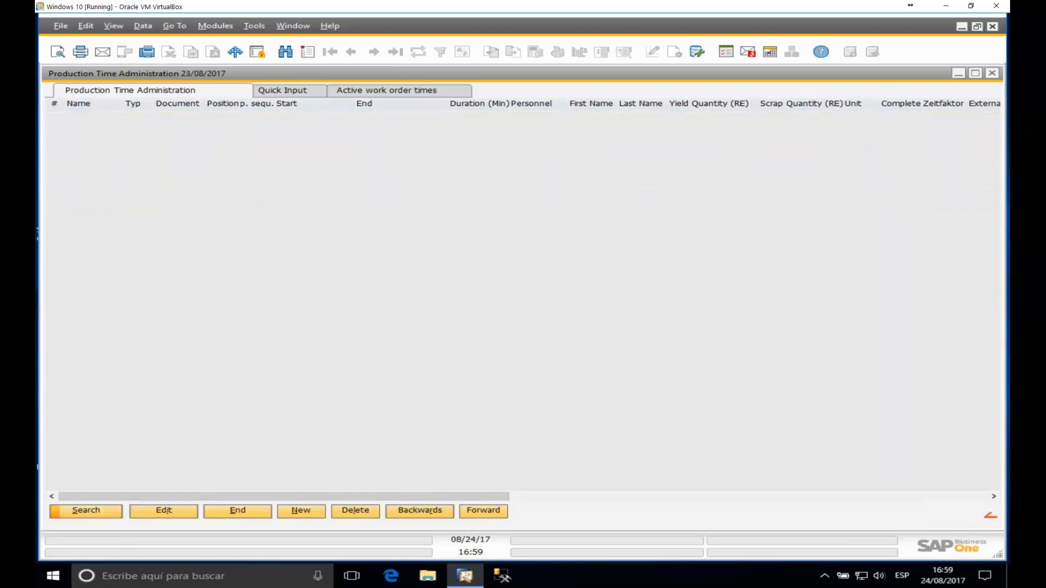
pyautogui.click(479, 510)
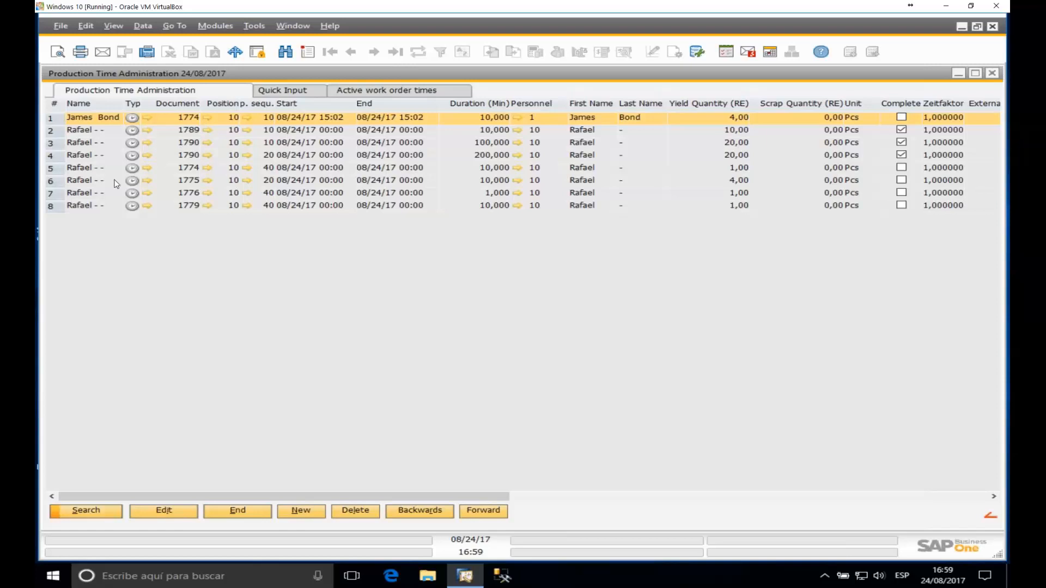
pyautogui.click(98, 156)
# Step: Review order 1790's time receipt with its 200-minute duration and yield, then switch to Quick Input
pyautogui.doubleClick(98, 158)
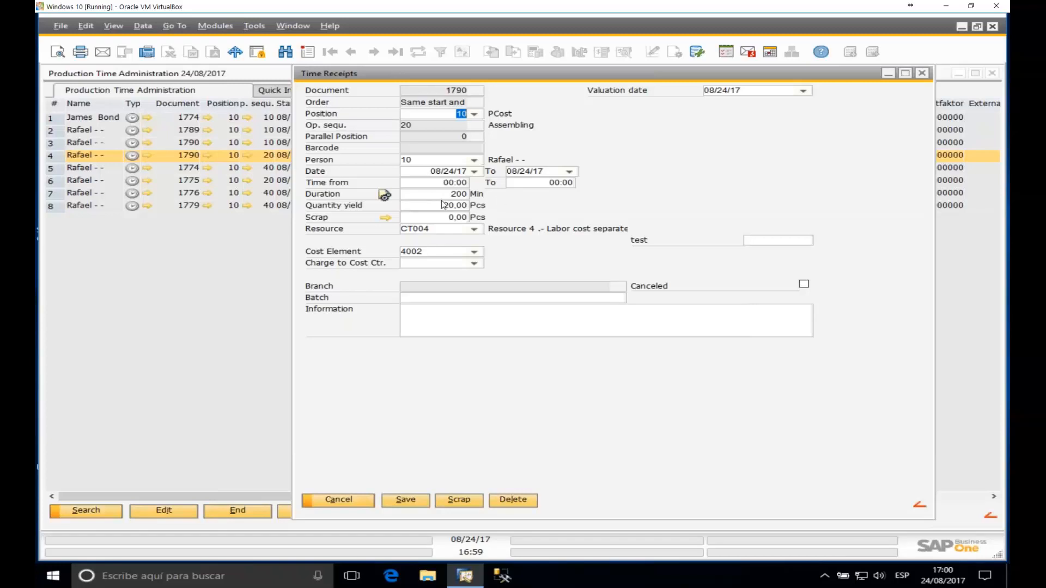
pyautogui.click(922, 73)
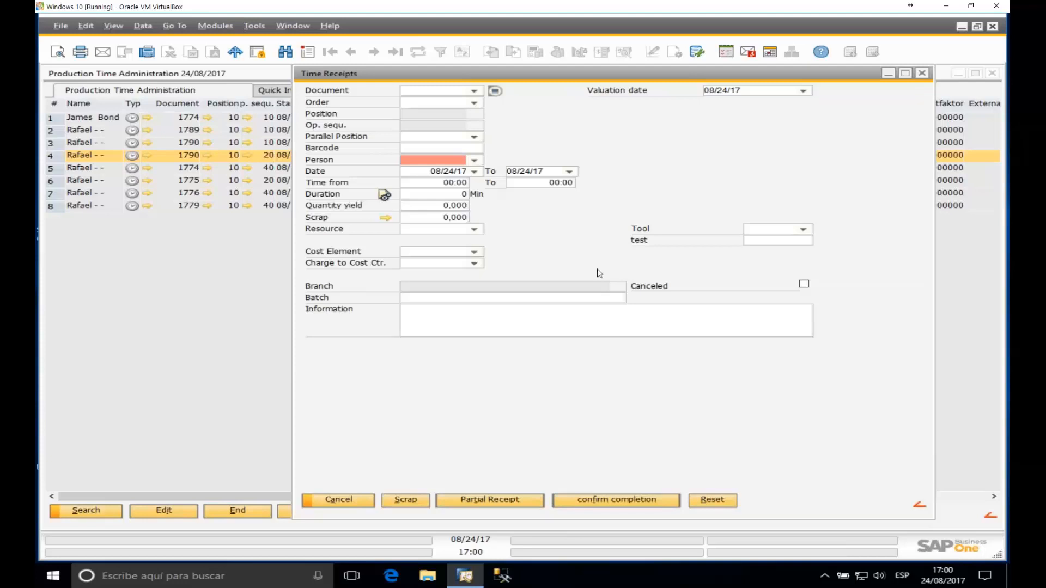
pyautogui.click(922, 72)
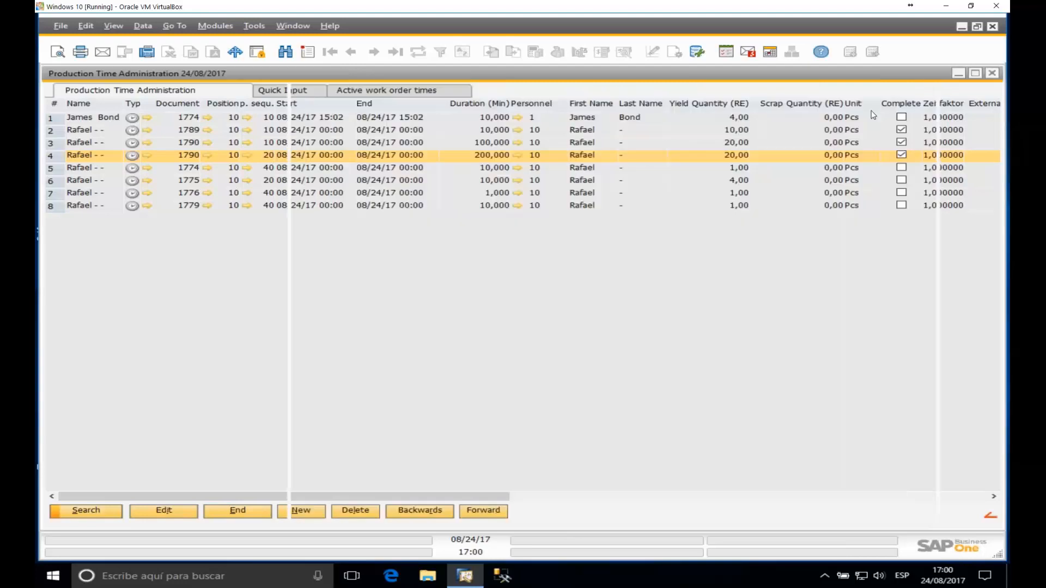
pyautogui.doubleClick(168, 160)
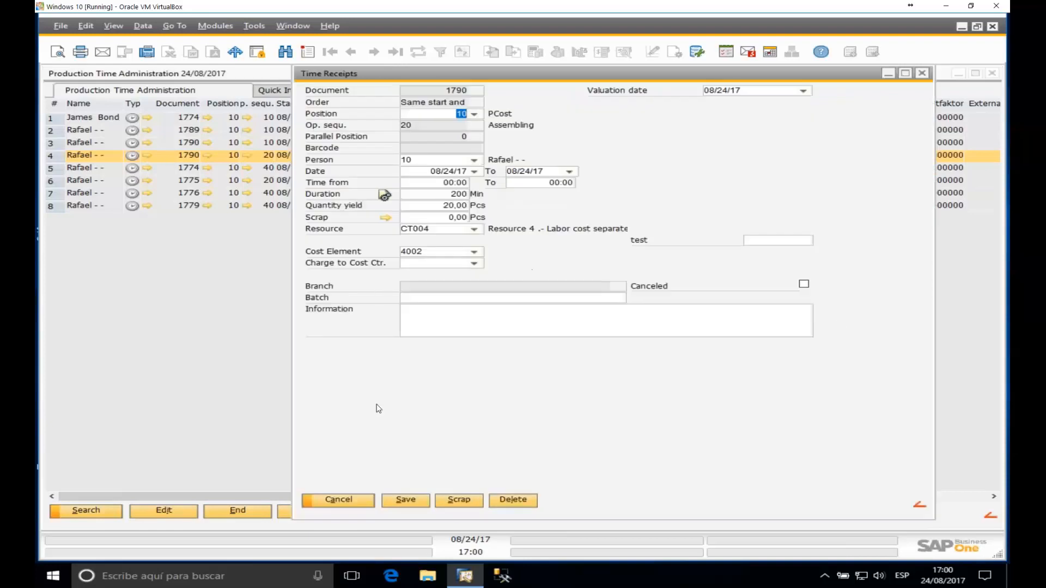
pyautogui.click(460, 195)
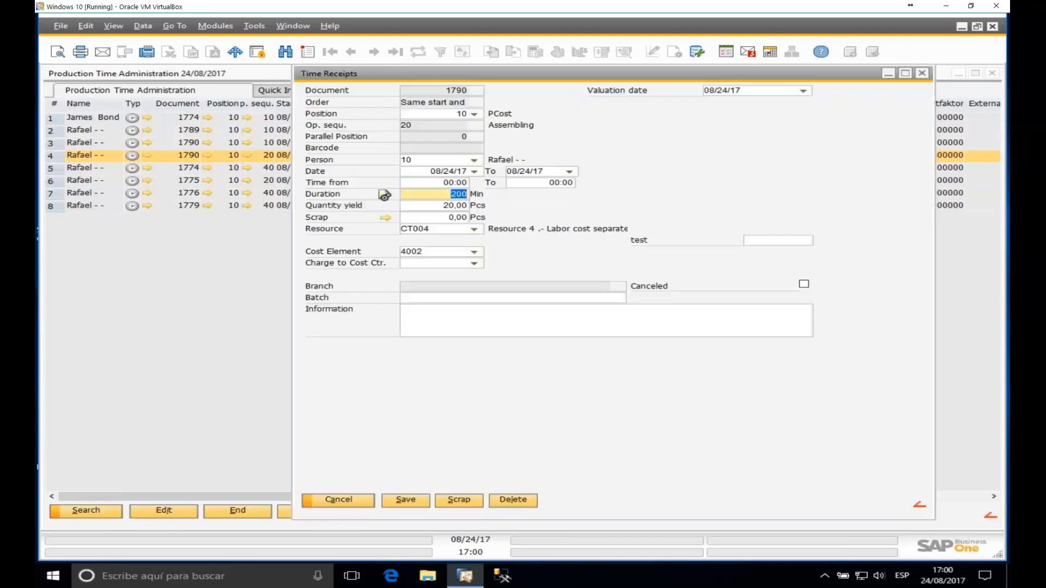
pyautogui.click(450, 206)
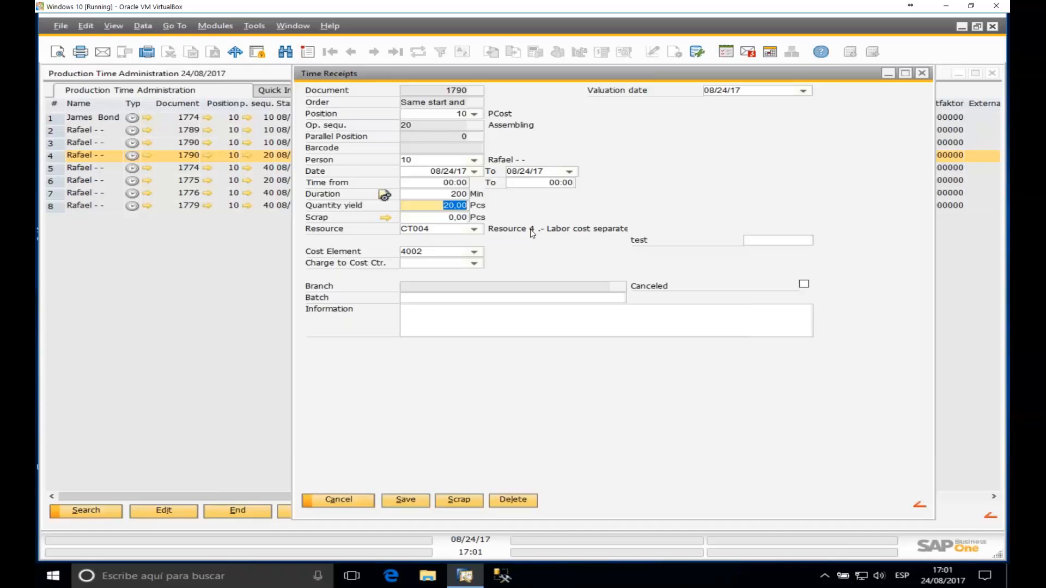
pyautogui.click(922, 73)
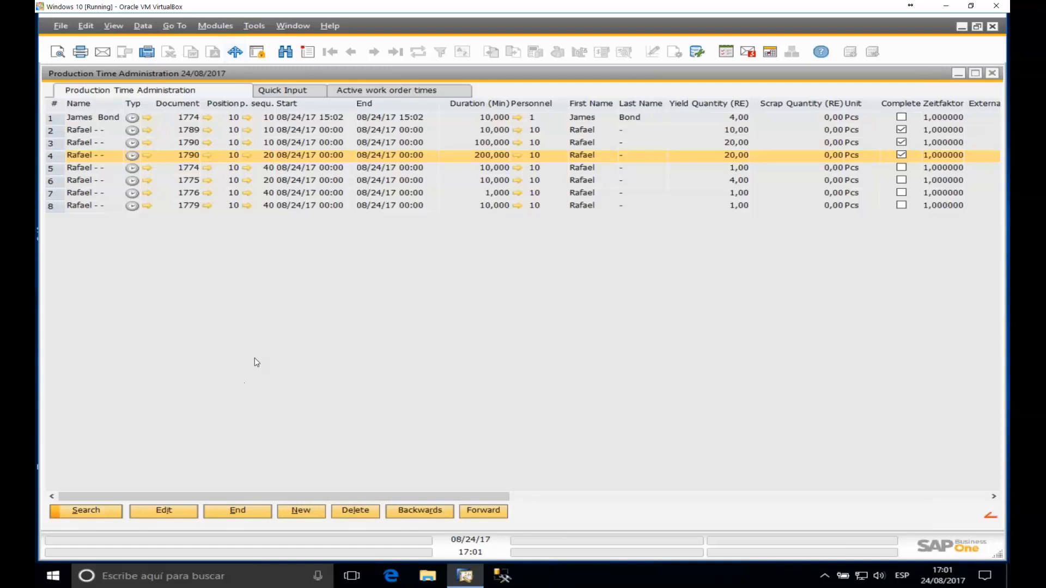
pyautogui.click(267, 93)
# Step: Book personnel 10 on order 1774's Turning operation with barcode 3003340
pyautogui.click(124, 114)
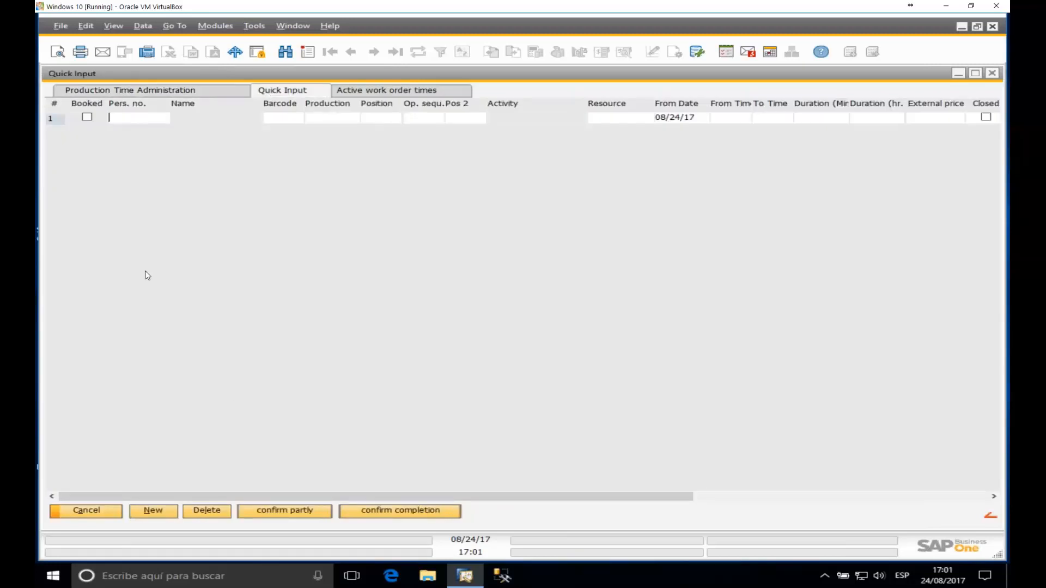
pyautogui.click(121, 116)
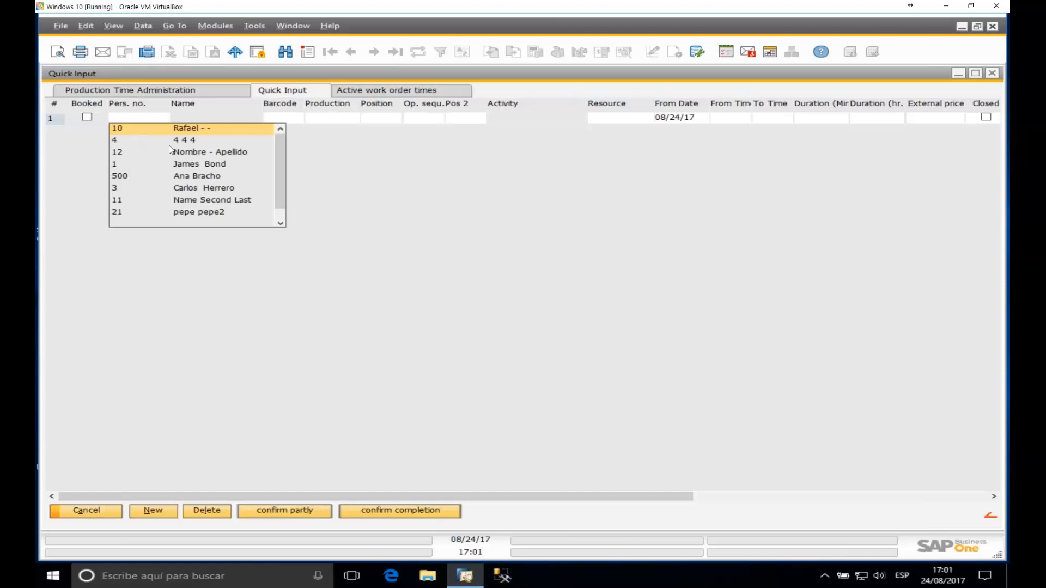
pyautogui.click(126, 131)
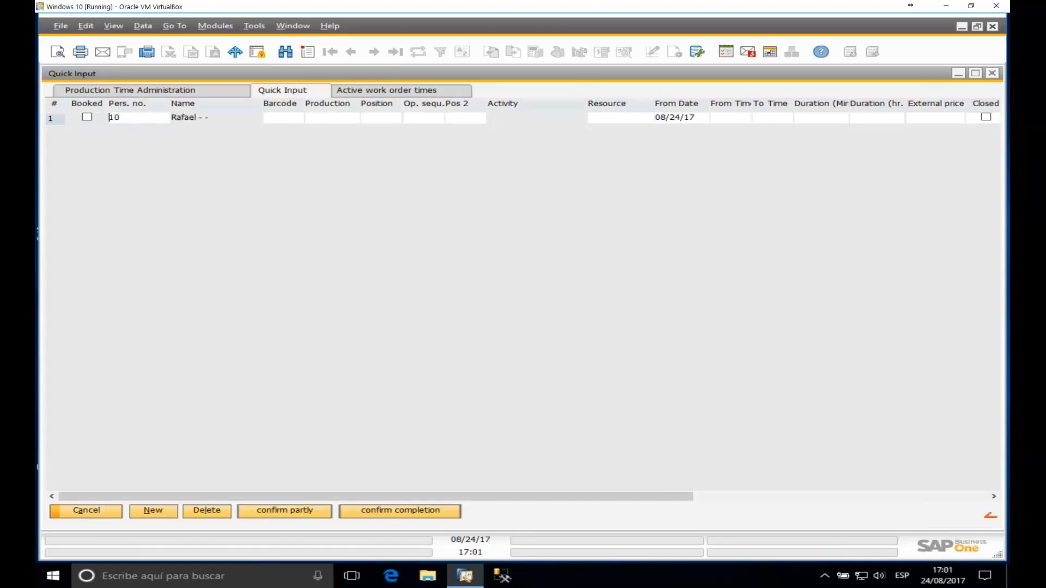
pyautogui.click(299, 121)
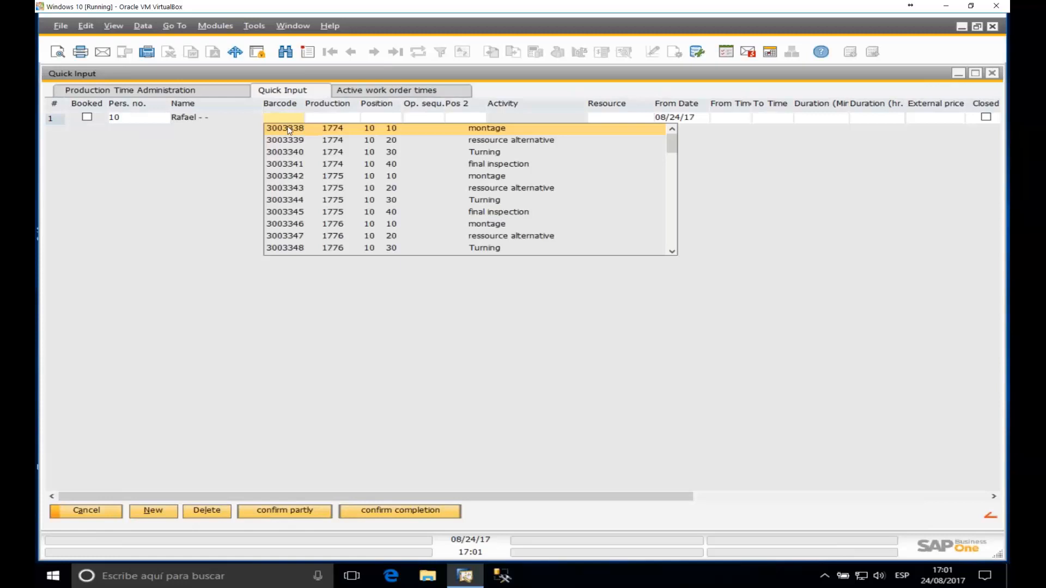
pyautogui.click(282, 152)
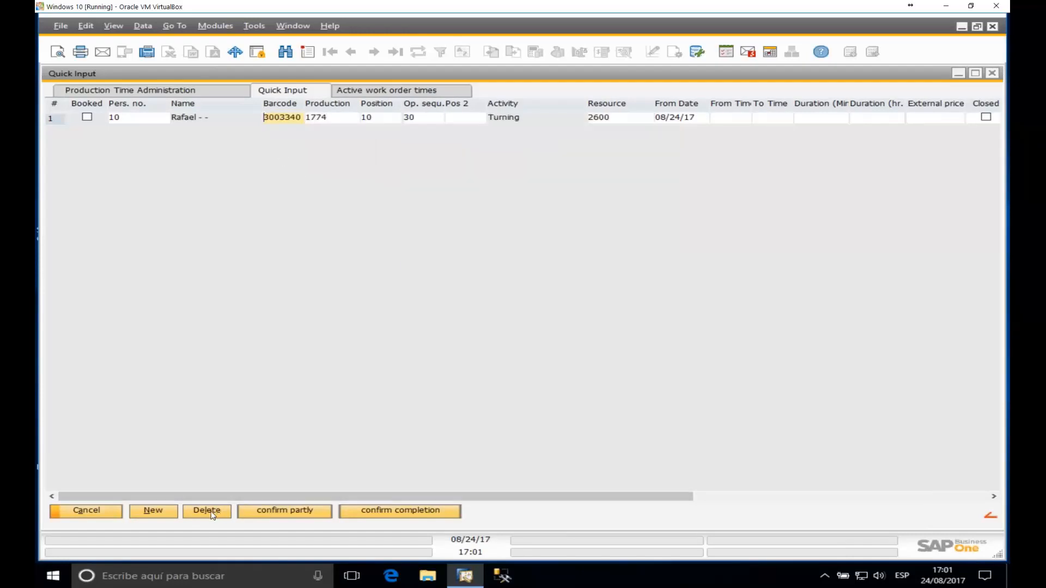
# Step: Add a second row booking personnel 12 on final inspection with barcode 3003341
pyautogui.click(164, 511)
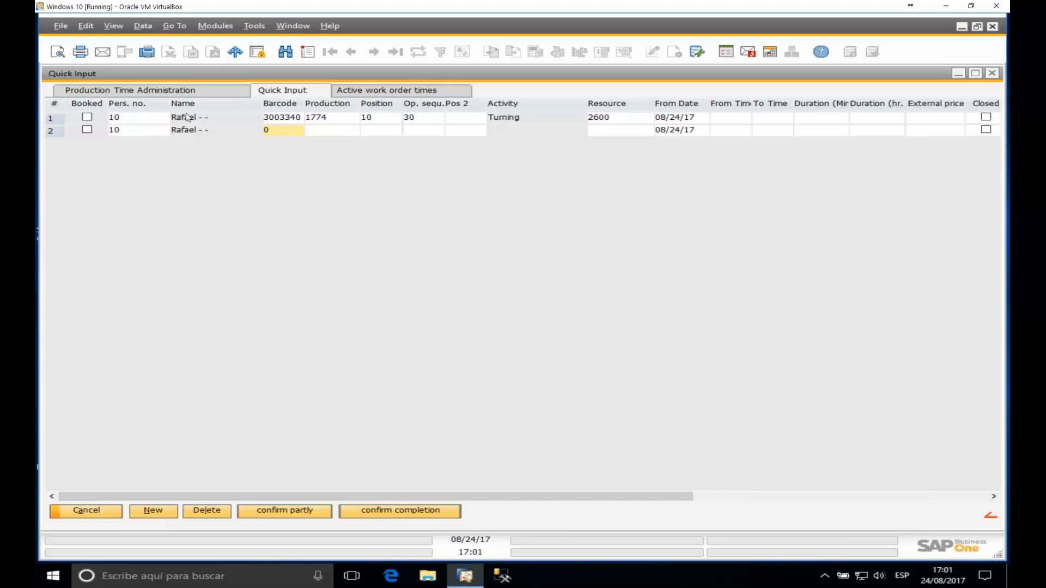
pyautogui.click(157, 135)
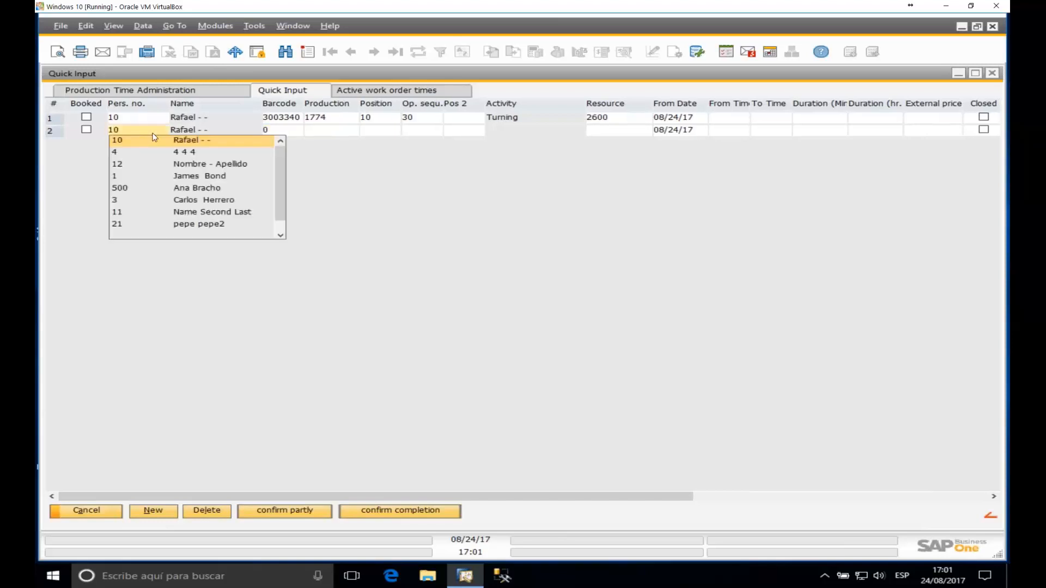
pyautogui.click(118, 165)
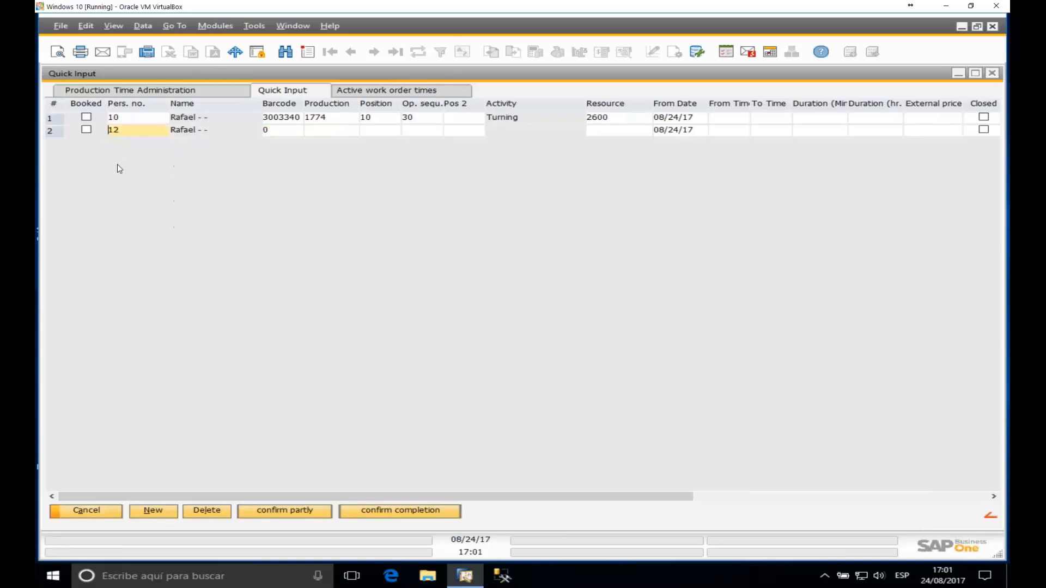
pyautogui.click(283, 132)
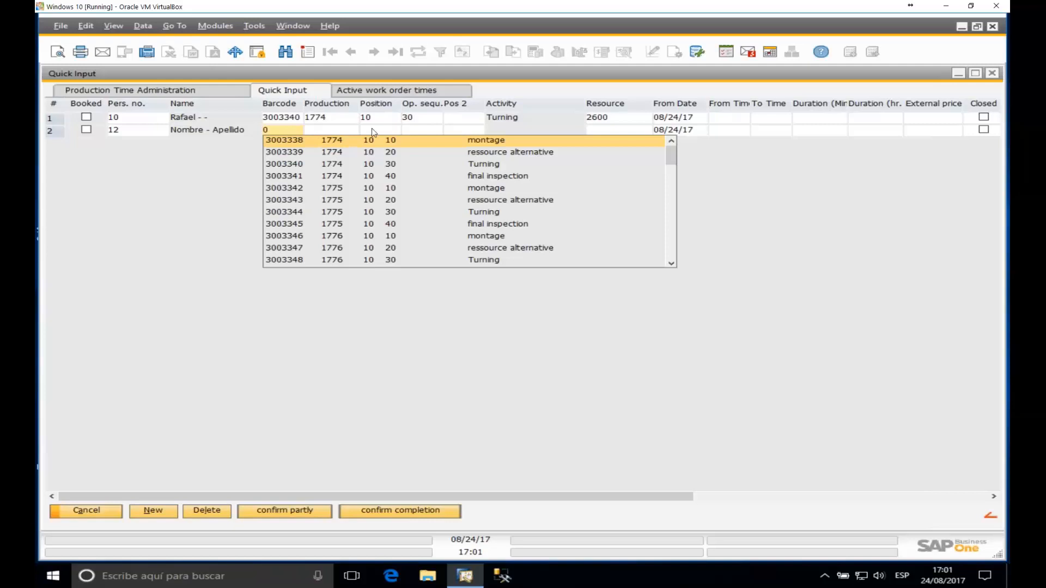
pyautogui.click(306, 176)
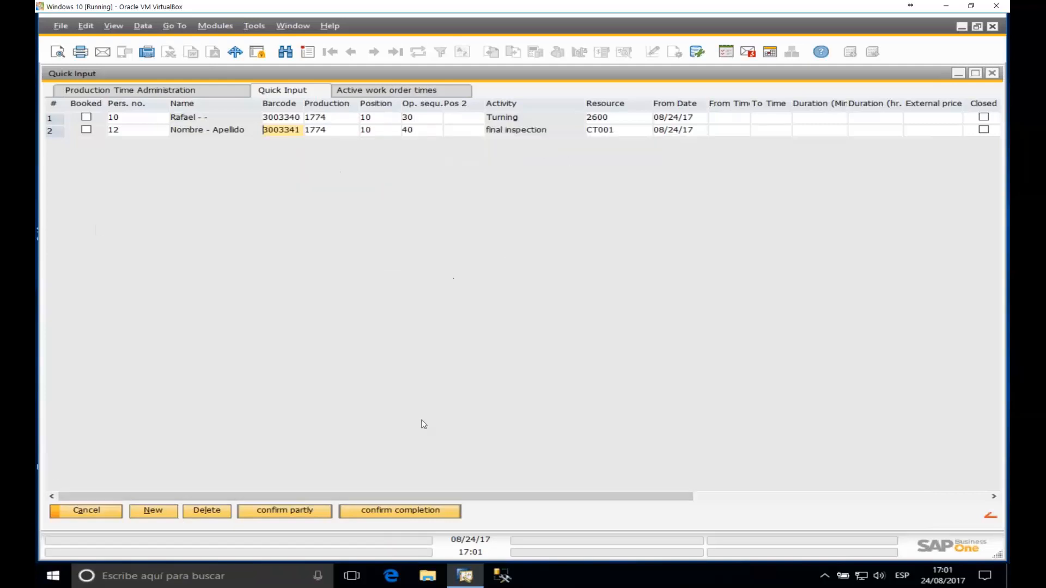
pyautogui.moveTo(440, 495); pyautogui.dragTo(666, 471)
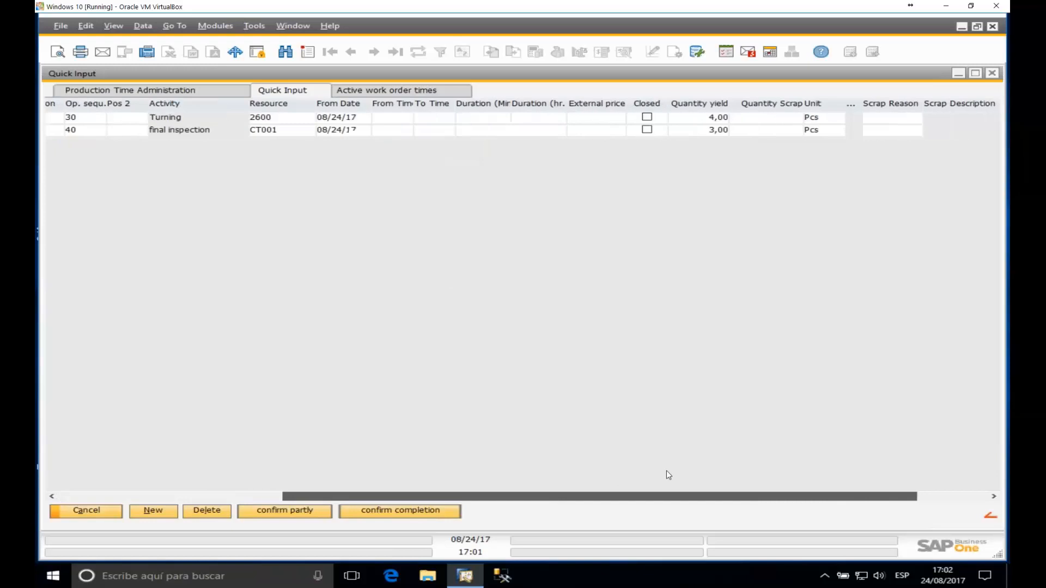
# Step: Set the quantity yield to 2 for Turning and 1 for final inspection
pyautogui.click(704, 131)
pyautogui.click(697, 119)
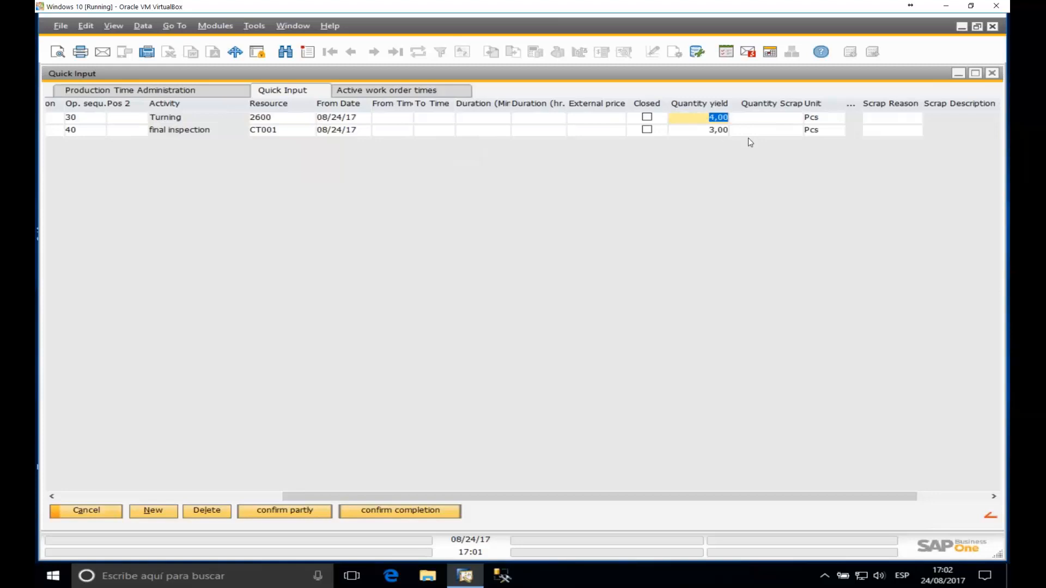
pyautogui.write('2')
pyautogui.press('Tab')
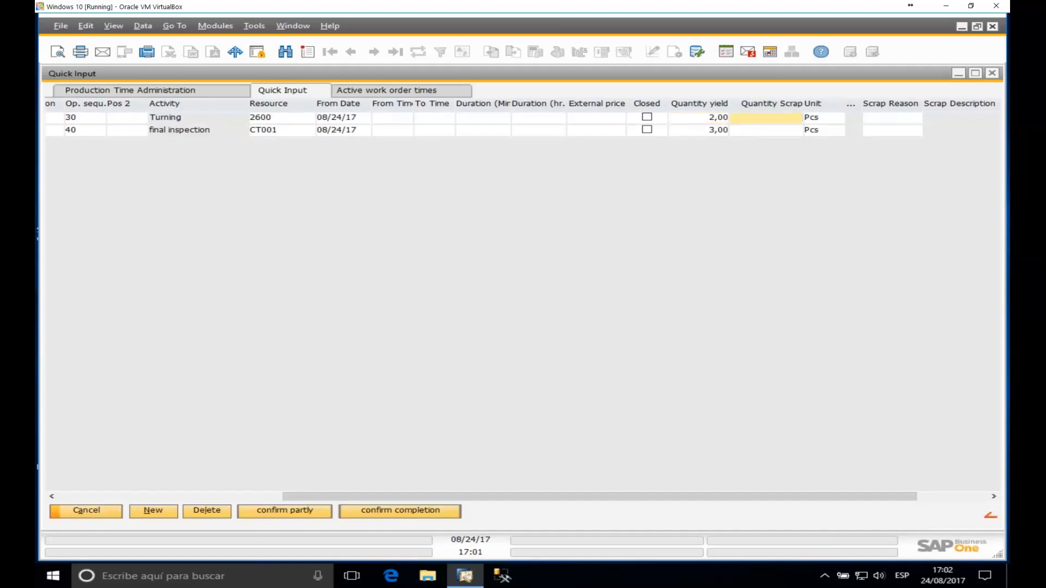
pyautogui.click(708, 131)
pyautogui.write('1')
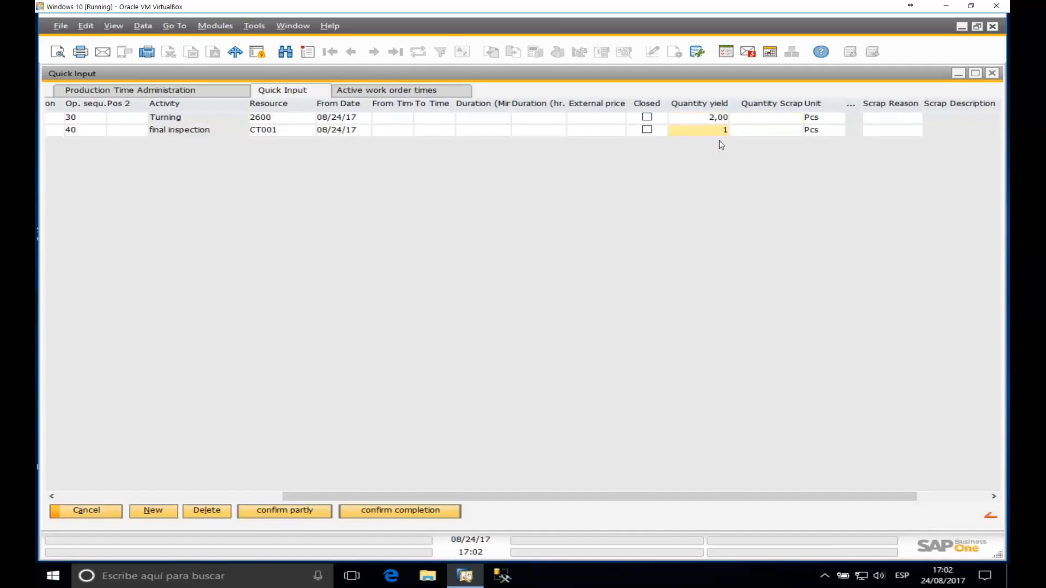
pyautogui.press('Tab')
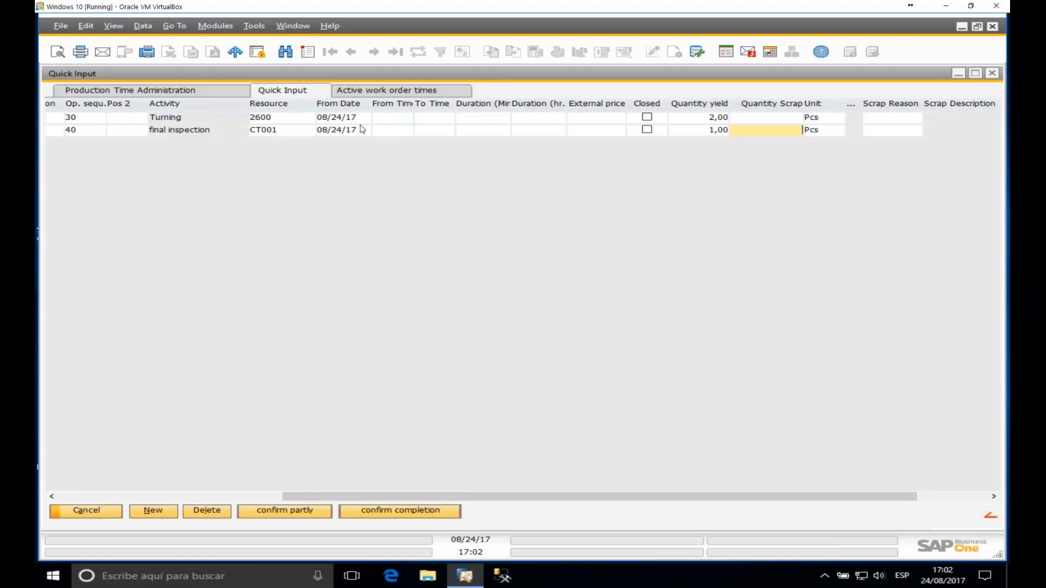
pyautogui.rightClick(439, 189)
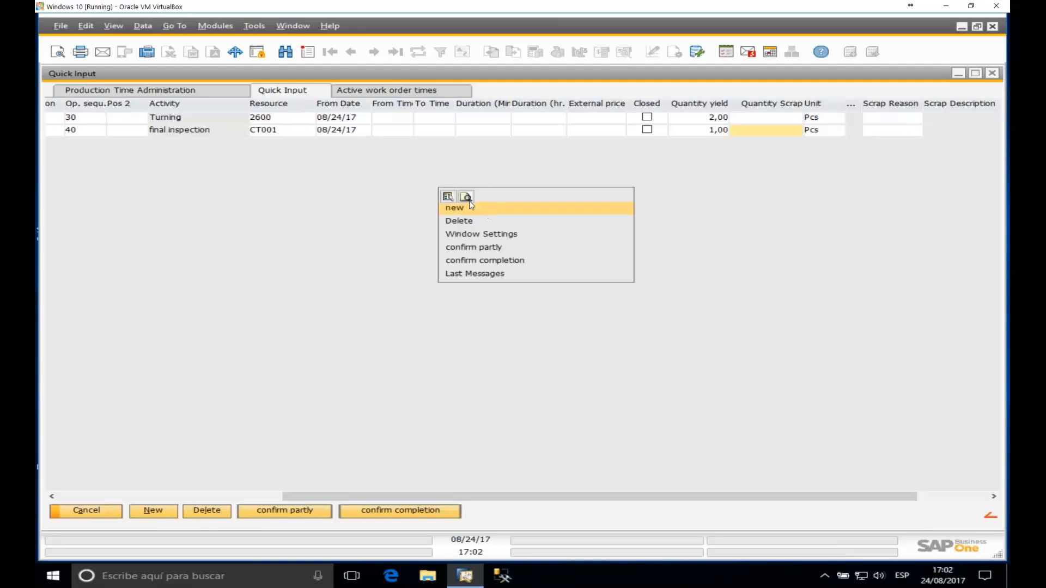
pyautogui.click(473, 234)
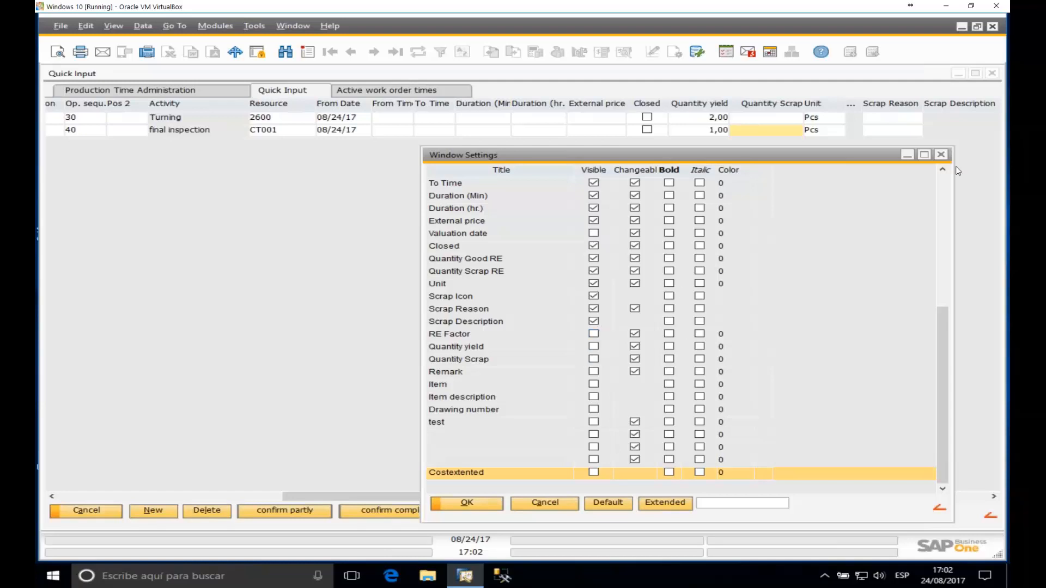
pyautogui.click(941, 154)
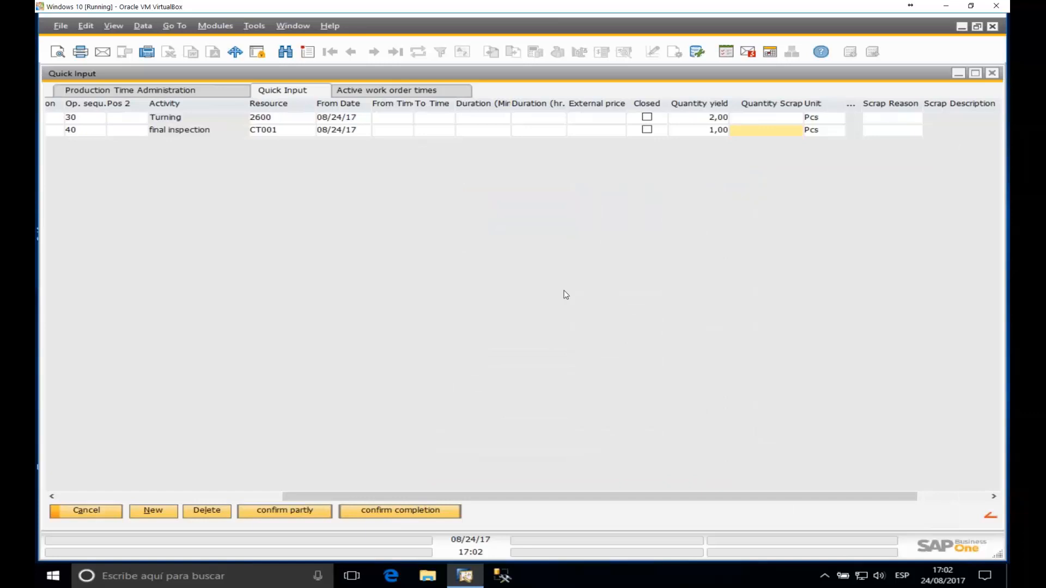
# Step: Mark the final inspection booking as closed
pyautogui.moveTo(433, 496); pyautogui.dragTo(254, 199)
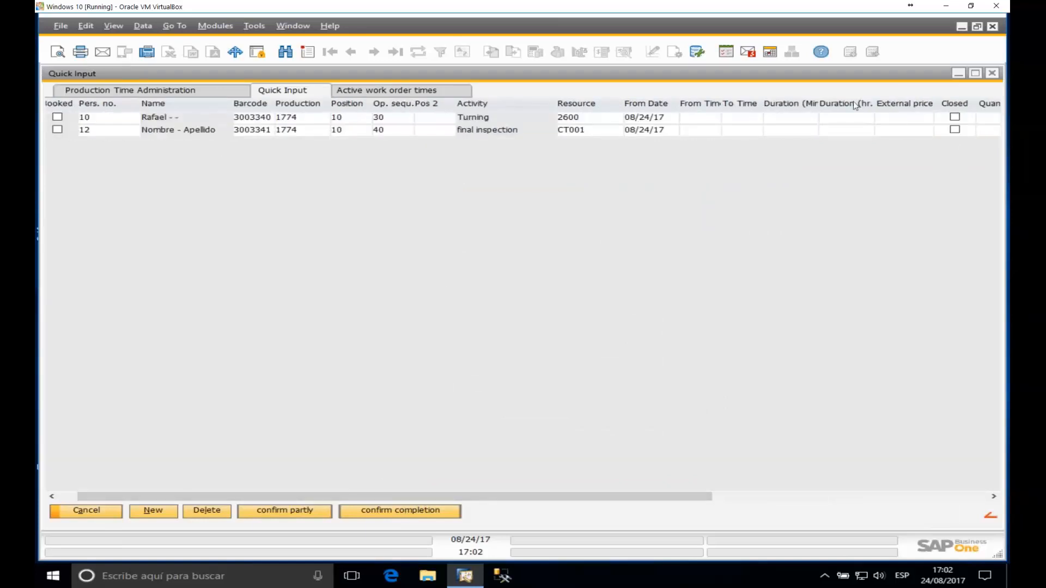
pyautogui.moveTo(616, 493); pyautogui.dragTo(803, 514)
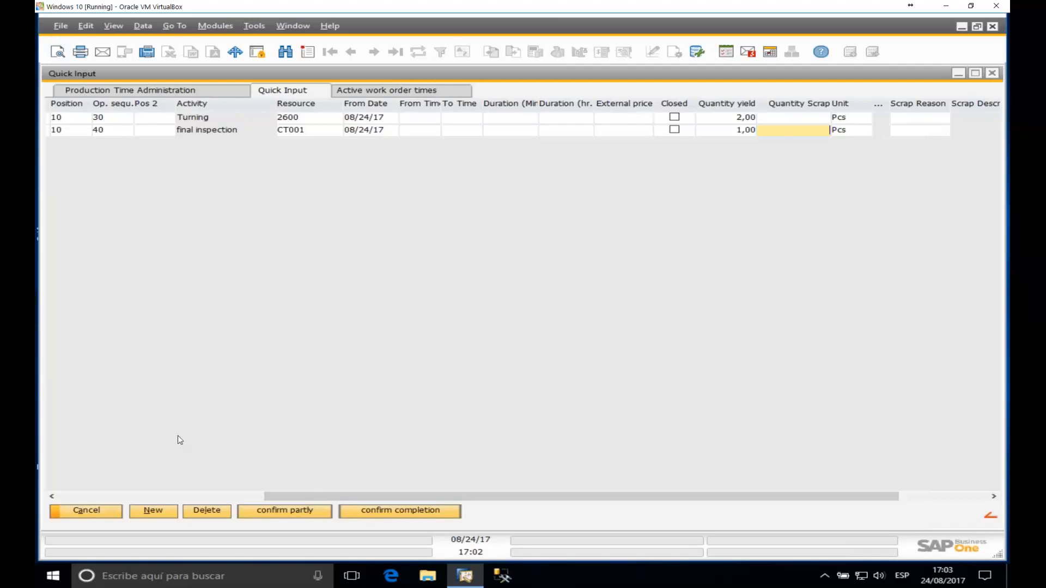
pyautogui.moveTo(530, 496); pyautogui.dragTo(399, 495)
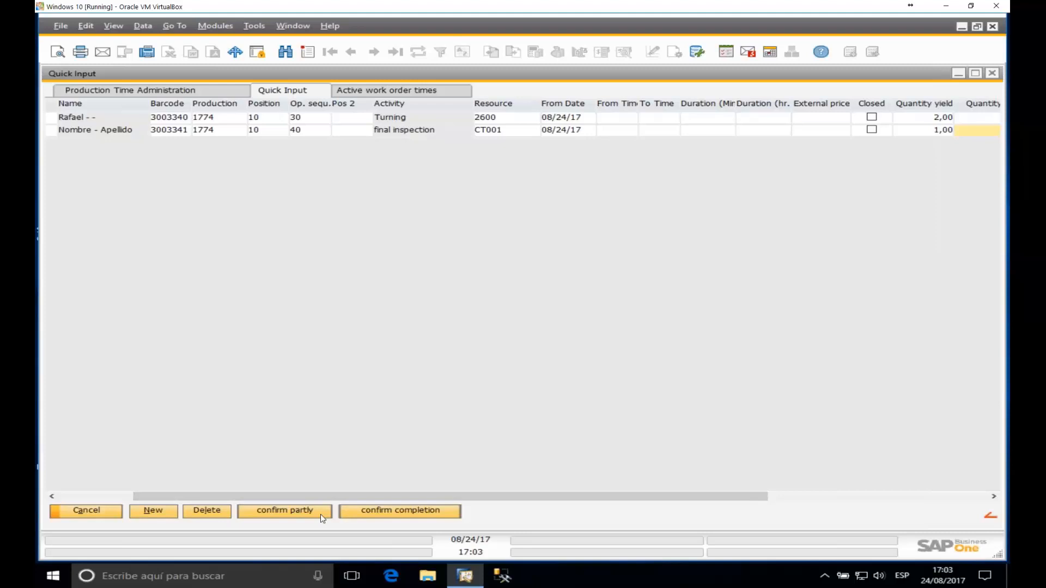
pyautogui.click(872, 130)
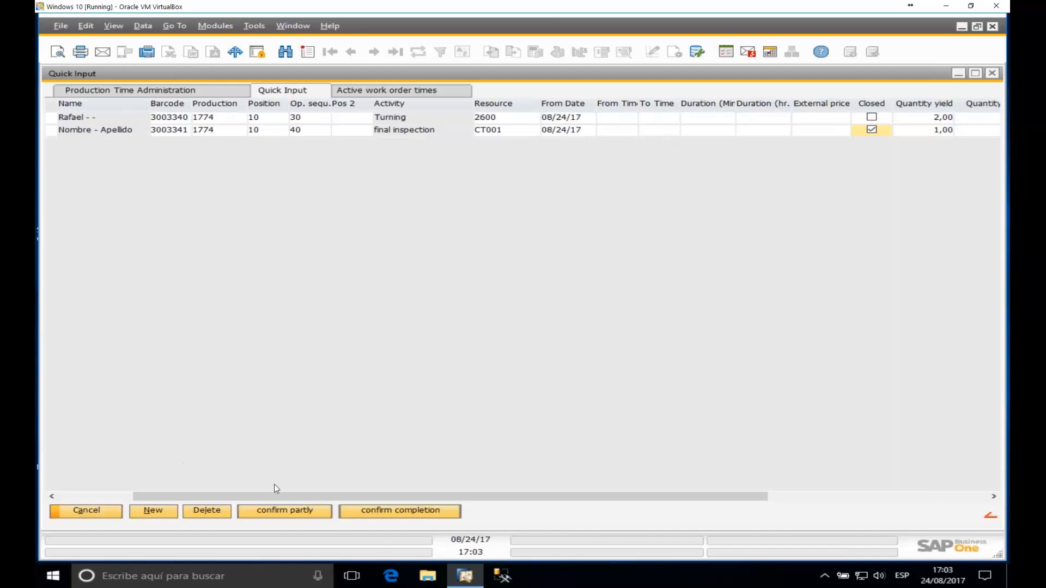
pyautogui.click(299, 509)
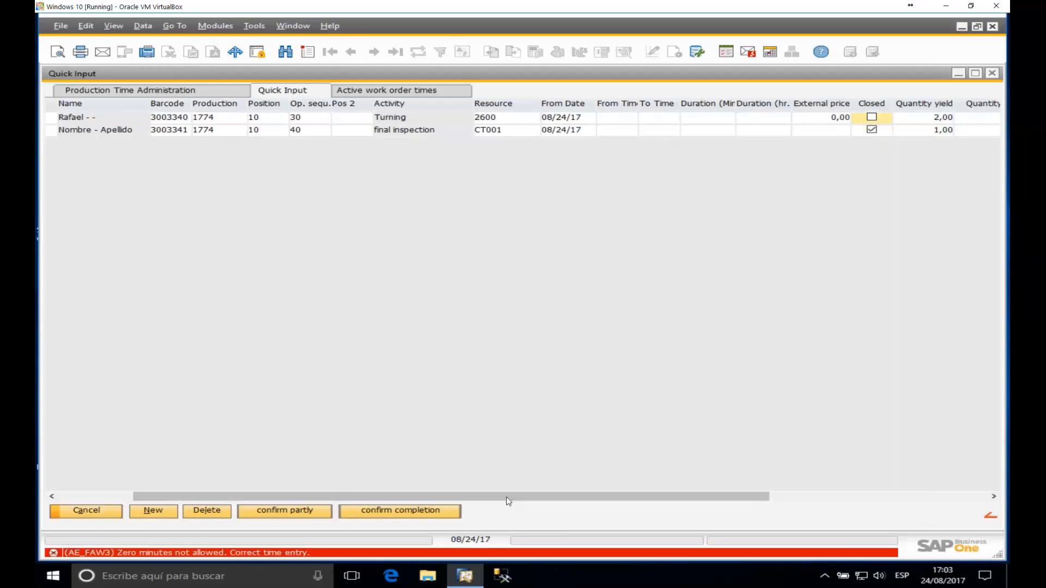
pyautogui.moveTo(506, 496); pyautogui.dragTo(661, 513)
# Step: Enter a 1-minute duration for both the Turning and final inspection bookings
pyautogui.click(453, 117)
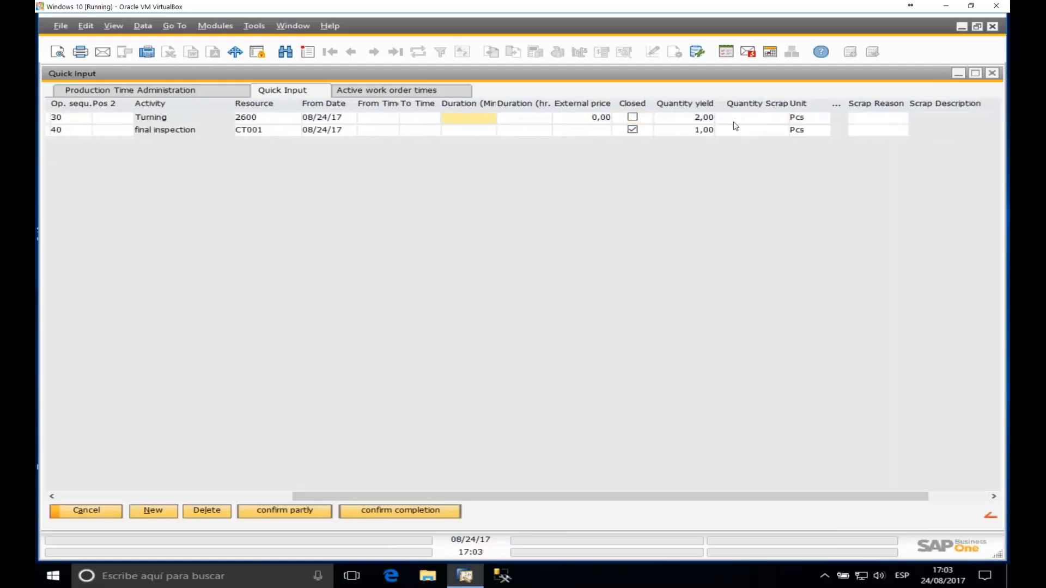
pyautogui.write('1')
pyautogui.press('Tab')
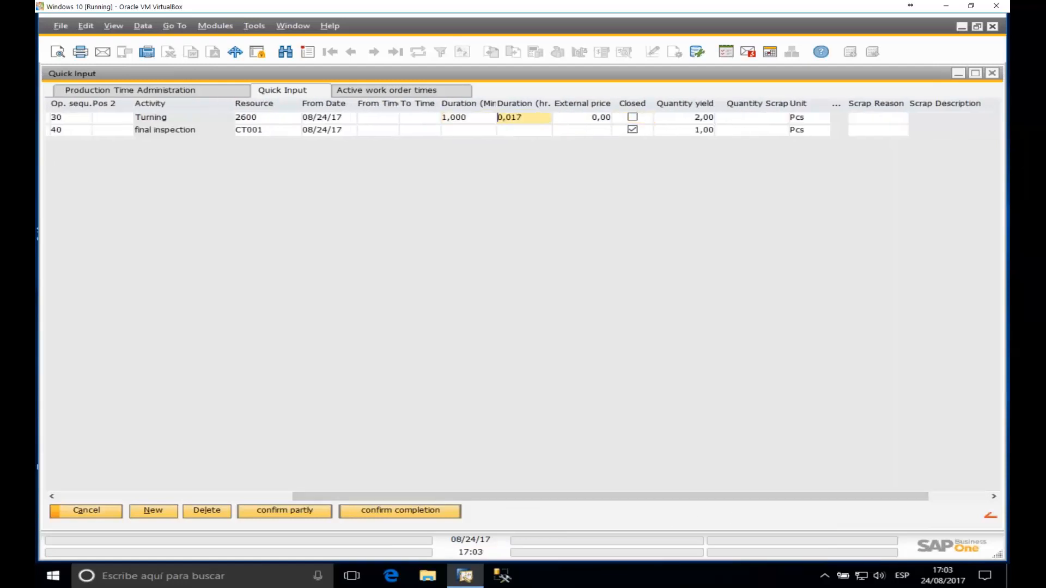
pyautogui.click(478, 132)
pyautogui.write('1')
pyautogui.press('Tab')
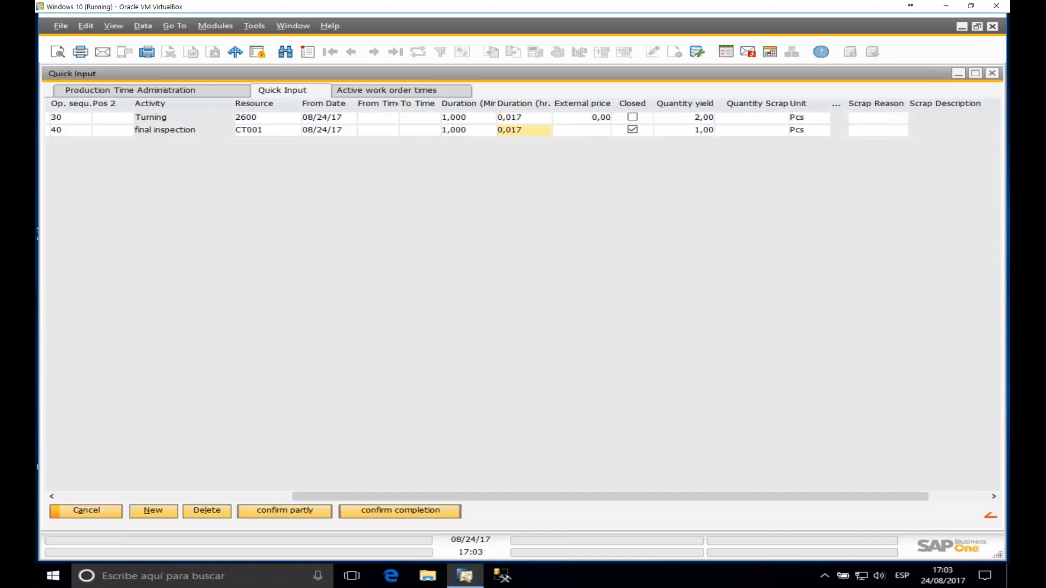
# Step: Partially confirm the quick-input bookings and issue order 1774's raw materials, assigning 2,20 to RM04
pyautogui.click(299, 511)
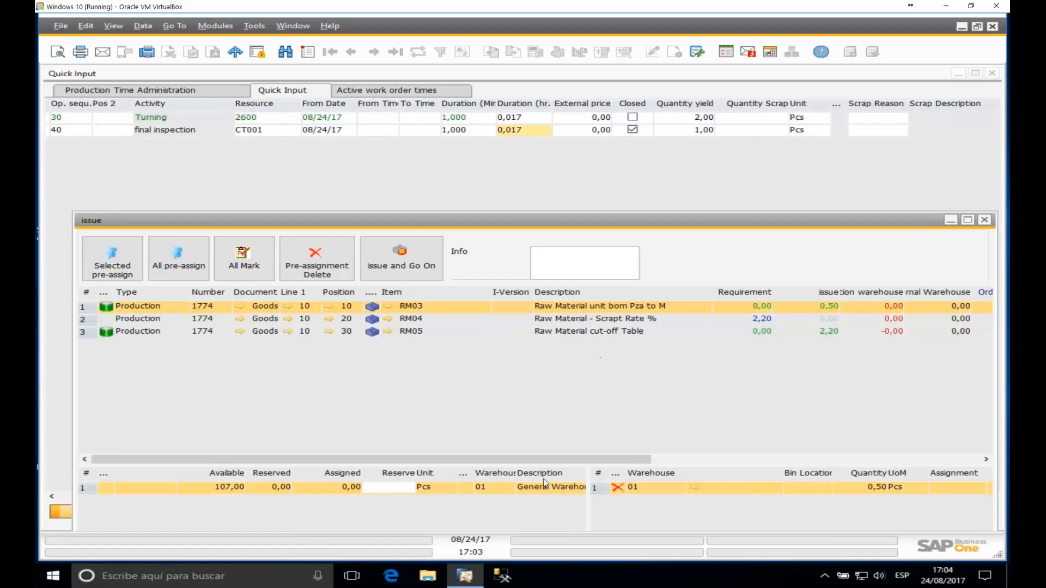
pyautogui.moveTo(600, 221); pyautogui.dragTo(607, 90)
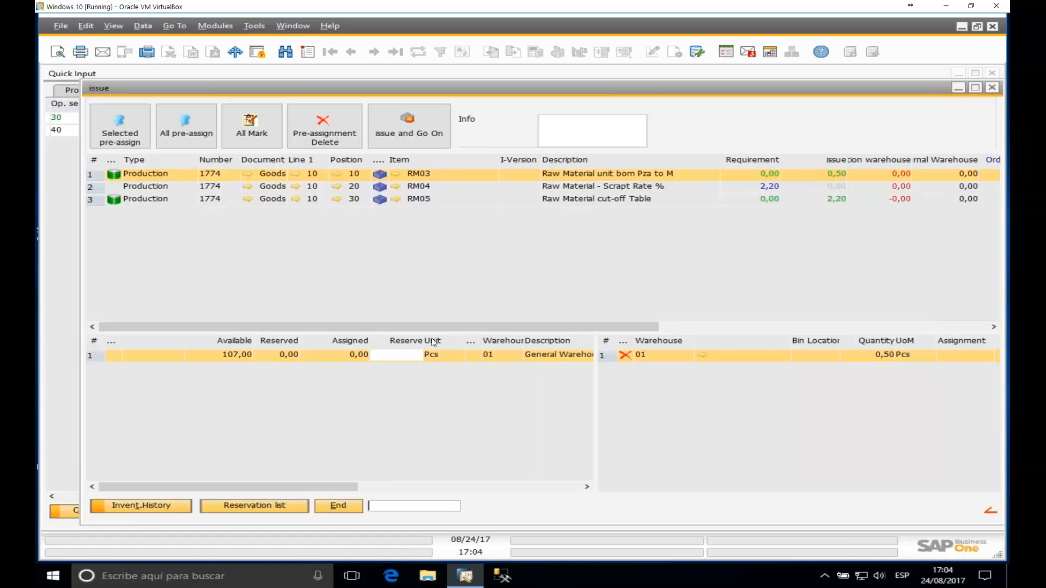
pyautogui.click(155, 189)
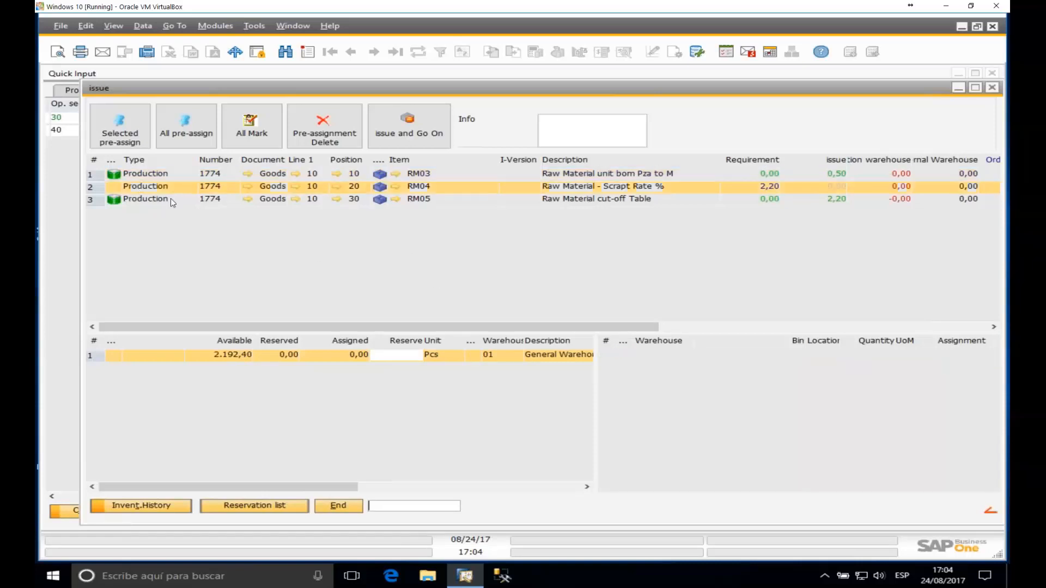
pyautogui.doubleClick(407, 357)
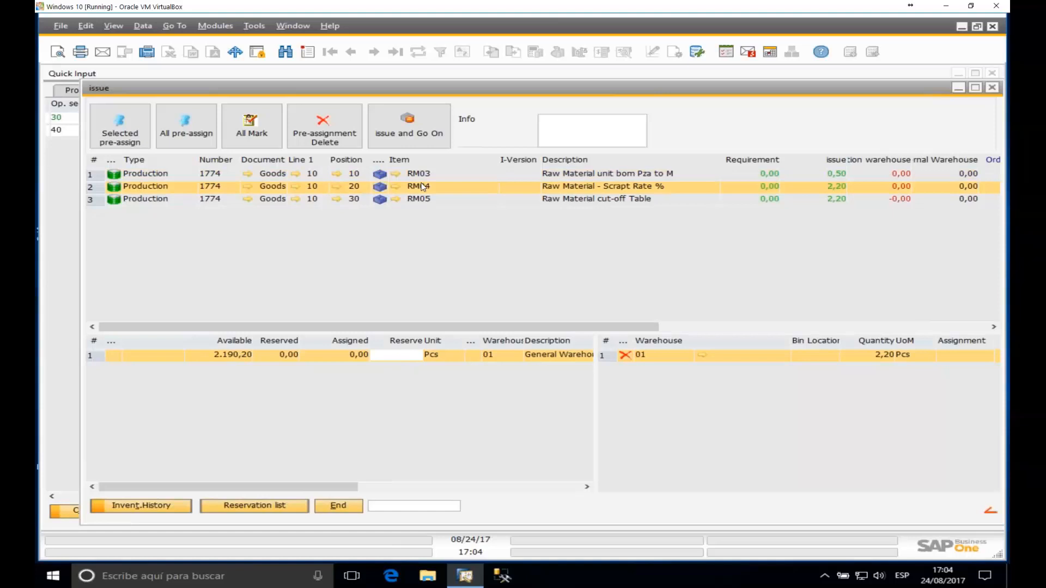
pyautogui.click(424, 136)
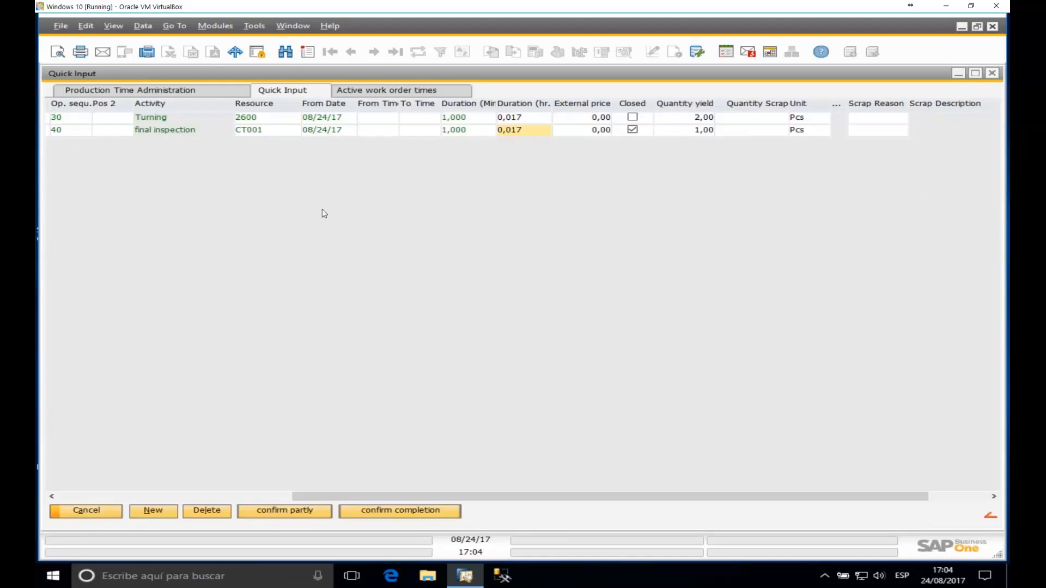
# Step: Close the Quick Input window and minimise SAP Business One to the Windows desktop
pyautogui.moveTo(380, 497); pyautogui.dragTo(85, 501)
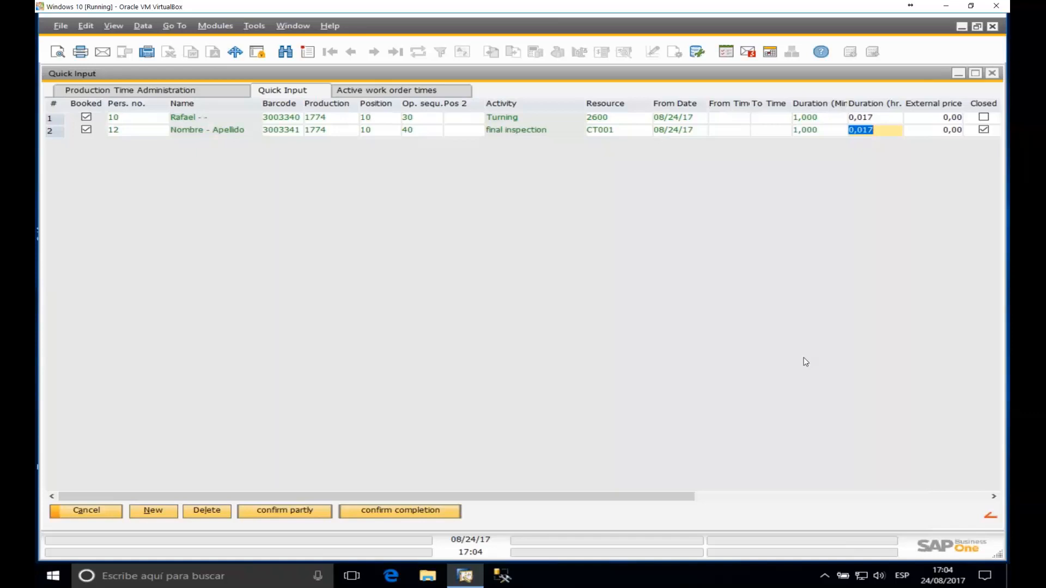
pyautogui.click(992, 73)
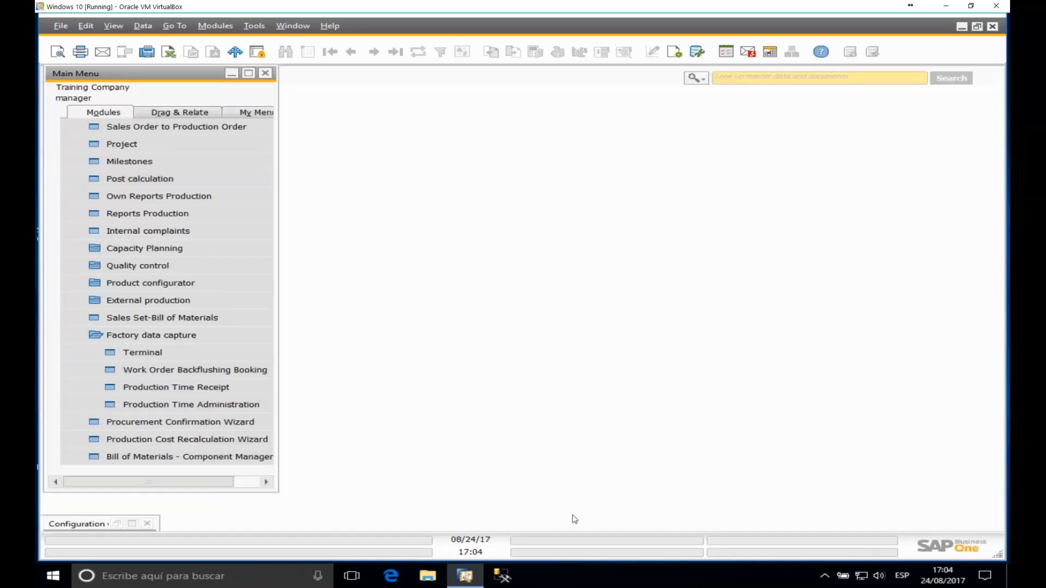
pyautogui.click(962, 27)
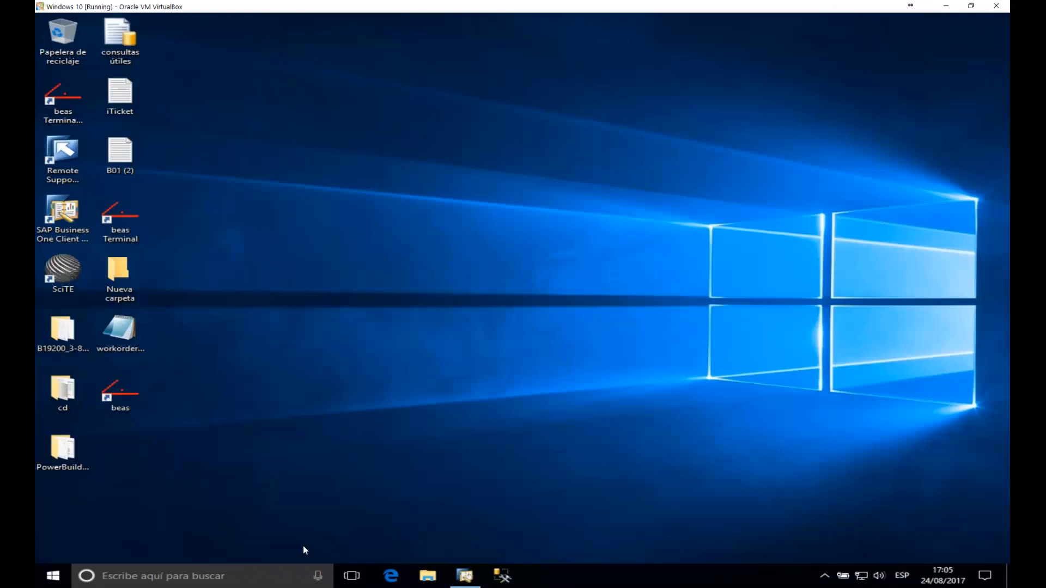
# Step: Launch beas Terminal from the desktop, log in the first worker, then switch to the second worker
pyautogui.moveTo(462, 581)
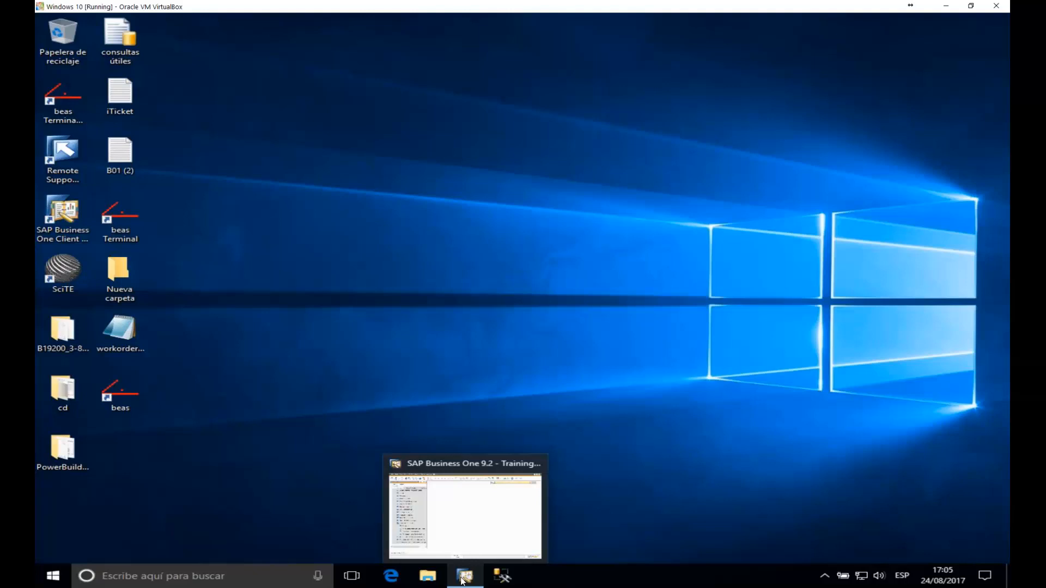
pyautogui.doubleClick(121, 221)
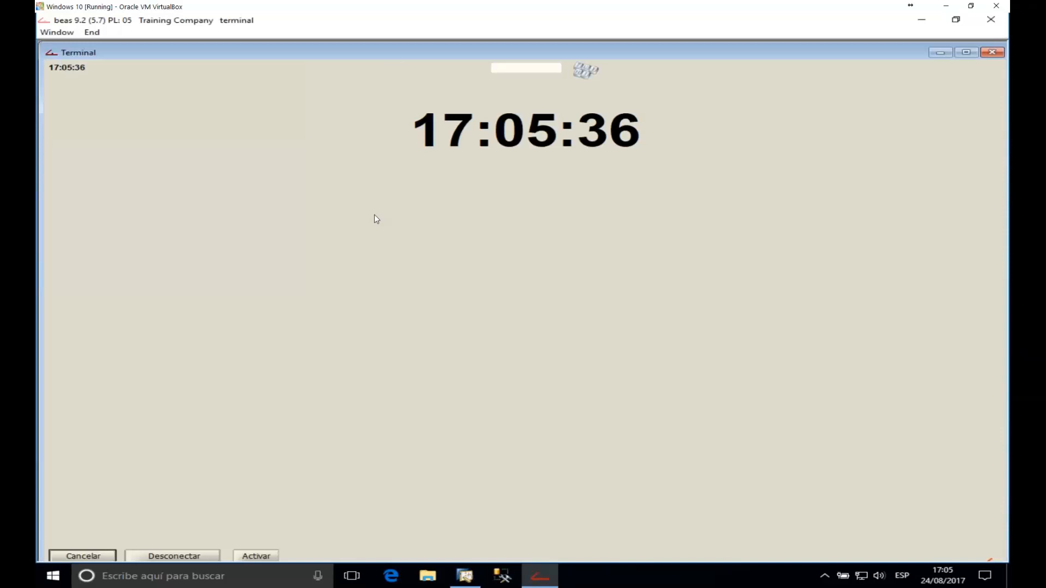
pyautogui.write('1')
pyautogui.press('Return')
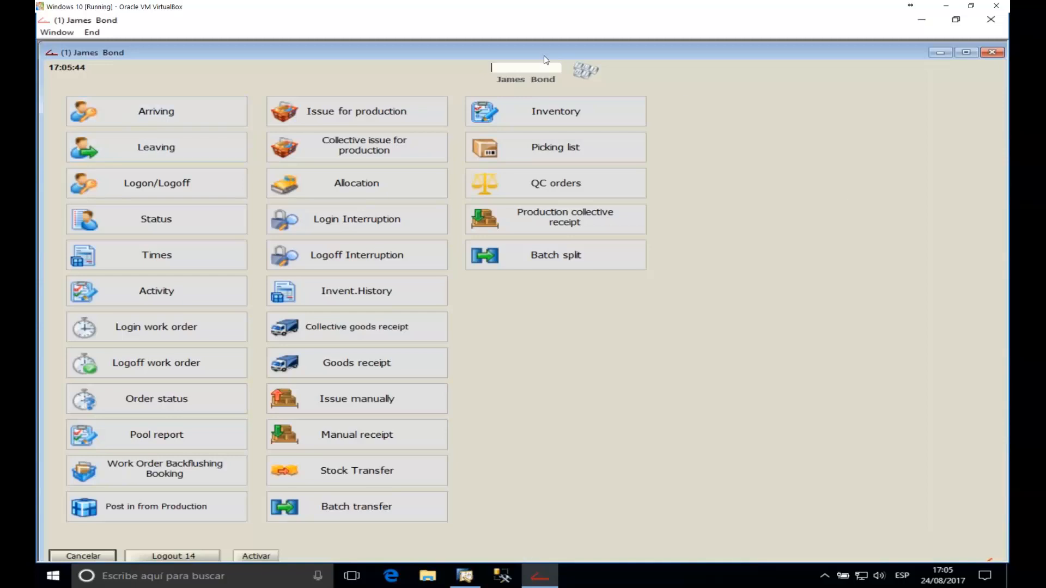
pyautogui.write('****')
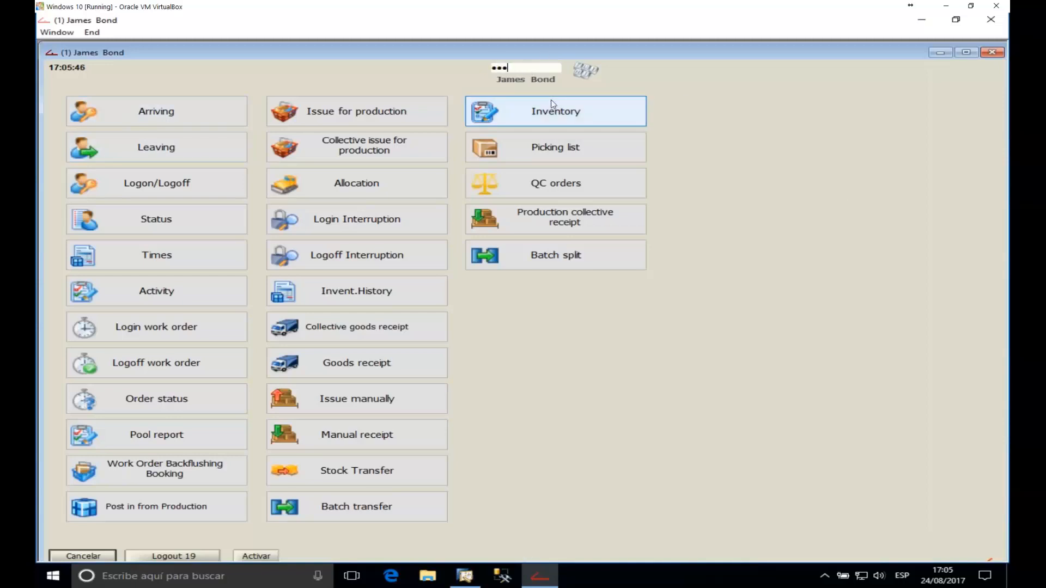
pyautogui.press('Return')
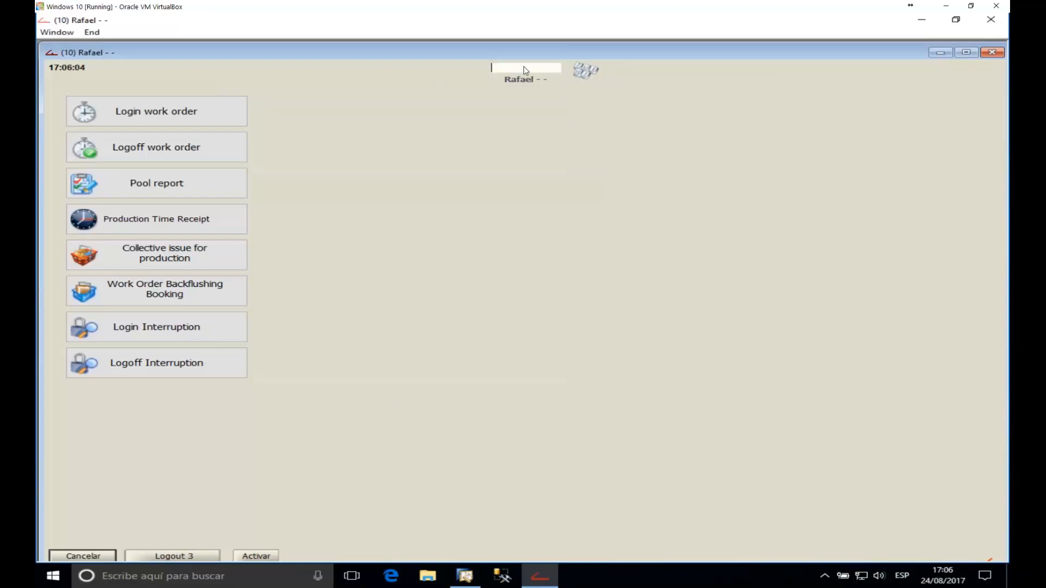
# Step: Review Production Time Receipt and Login work order for order 1789 on CT002, then minimise the worker window
pyautogui.click(207, 225)
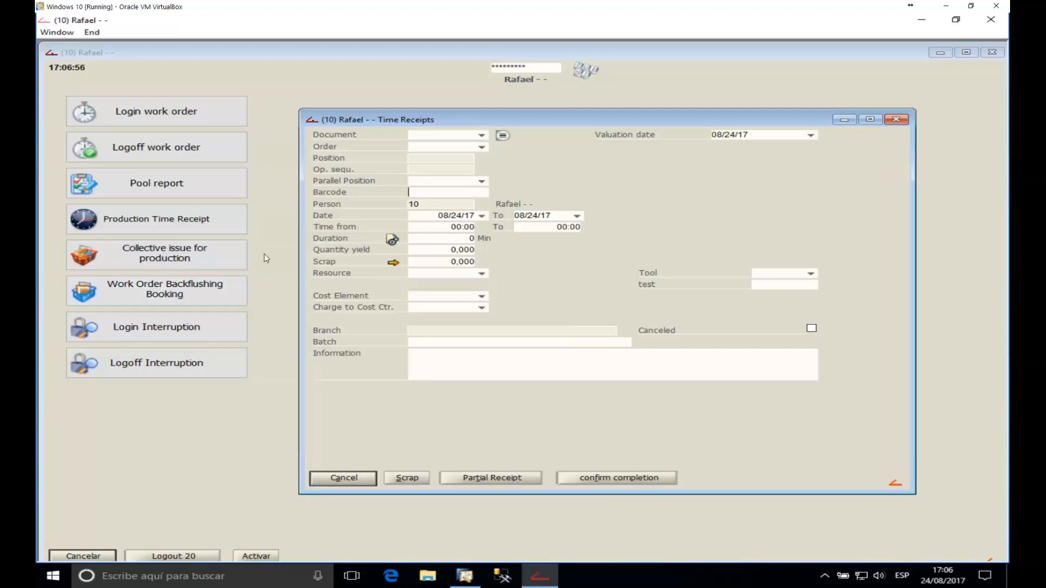
pyautogui.click(896, 120)
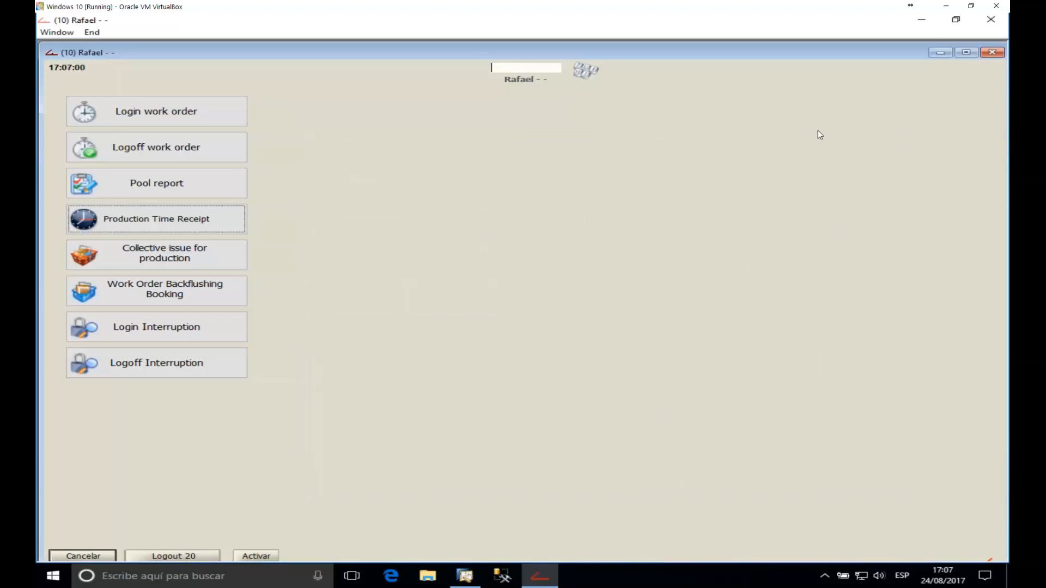
pyautogui.click(169, 111)
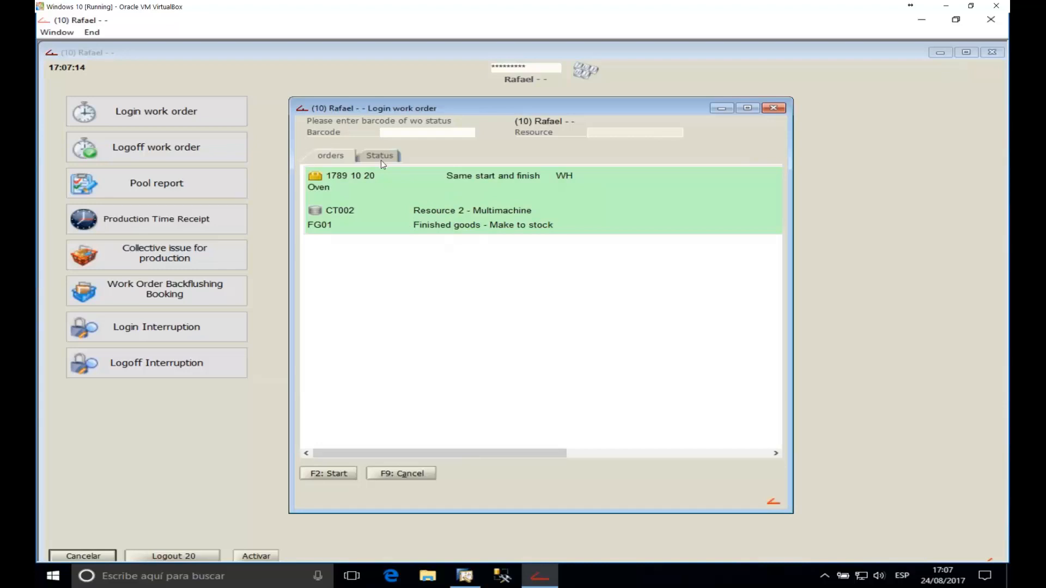
pyautogui.click(774, 108)
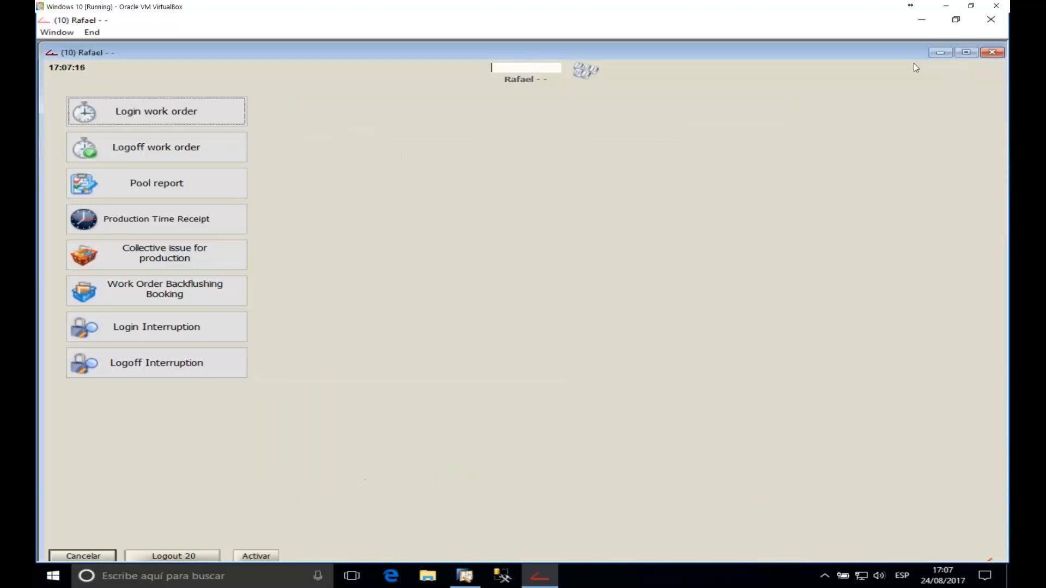
pyautogui.click(938, 53)
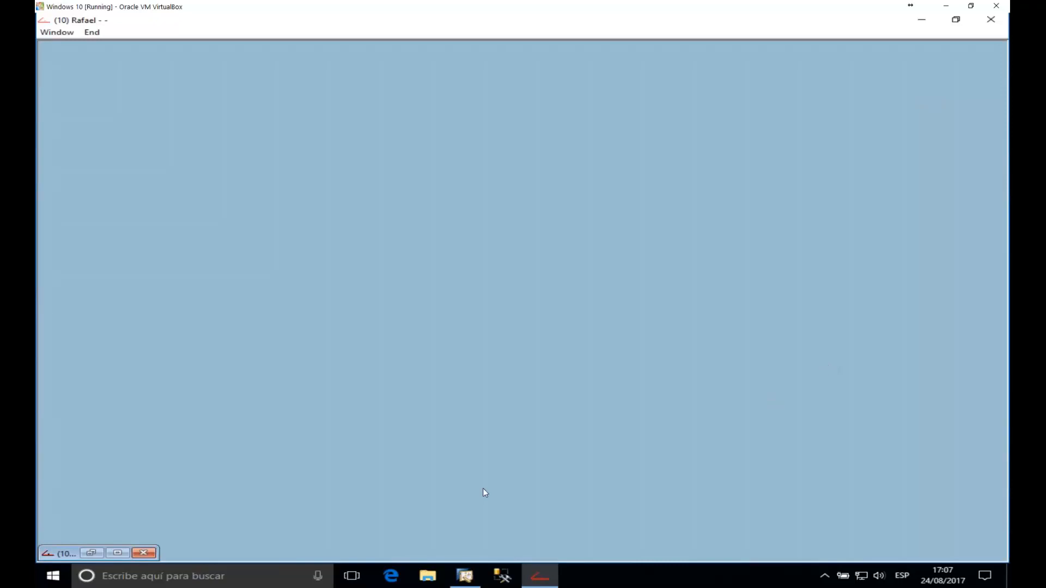
# Step: Bring SAP Business One forward, collapse Factory data capture and expand the Production module
pyautogui.moveTo(465, 576)
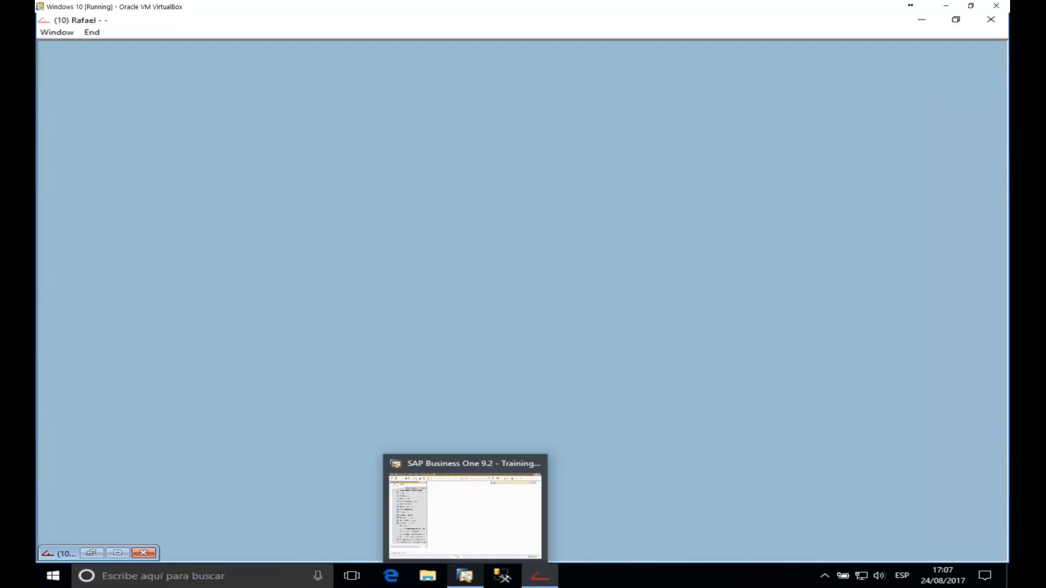
pyautogui.click(472, 579)
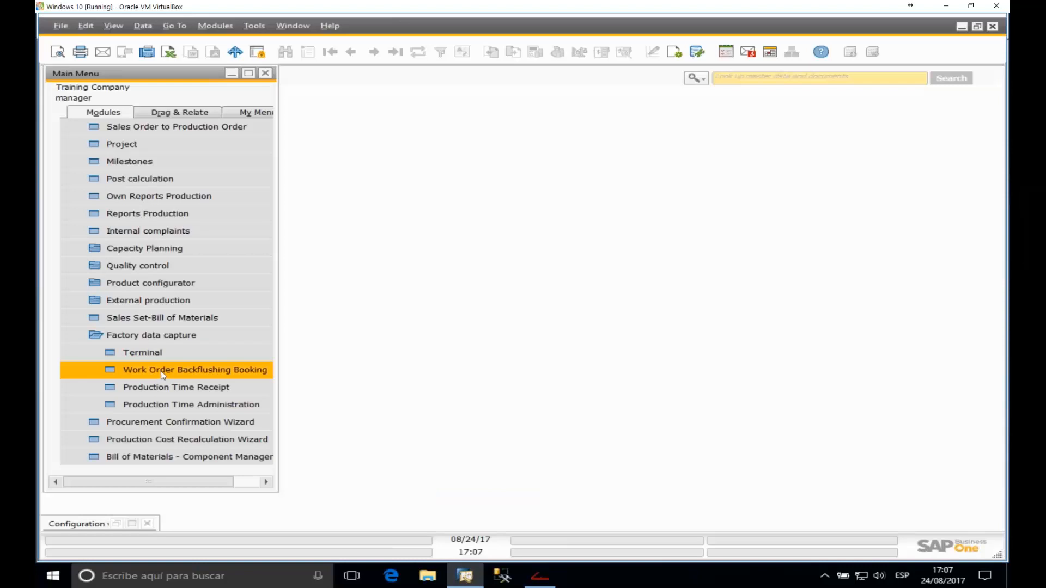
pyautogui.click(169, 339)
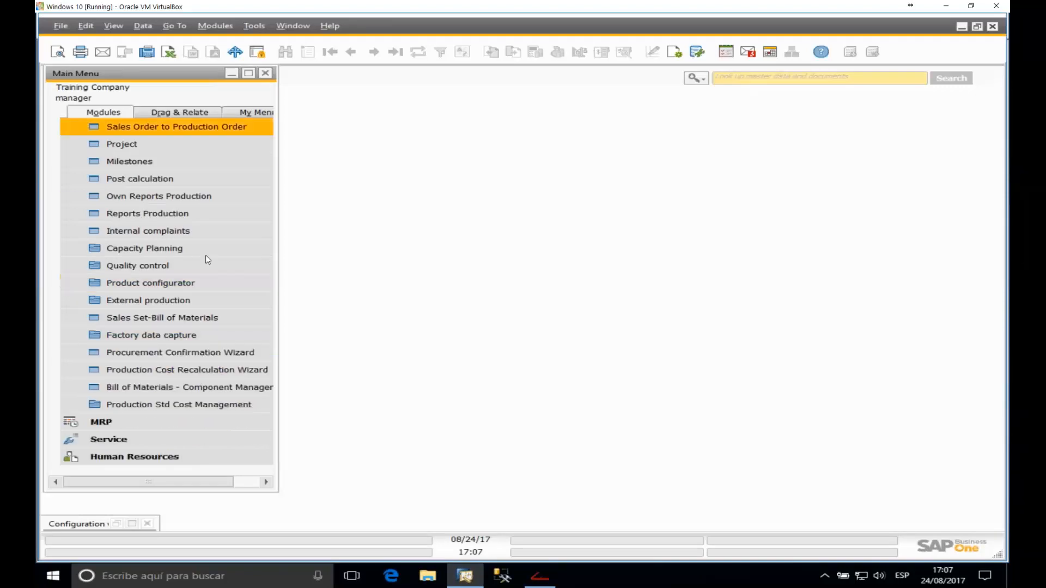
pyautogui.scroll(3, 205, 255)
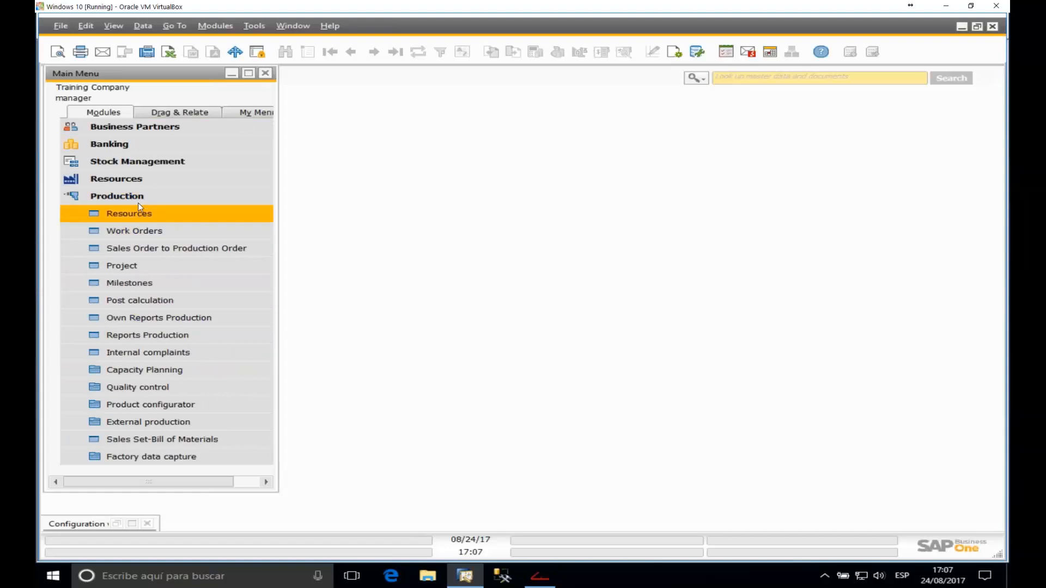
pyautogui.click(141, 198)
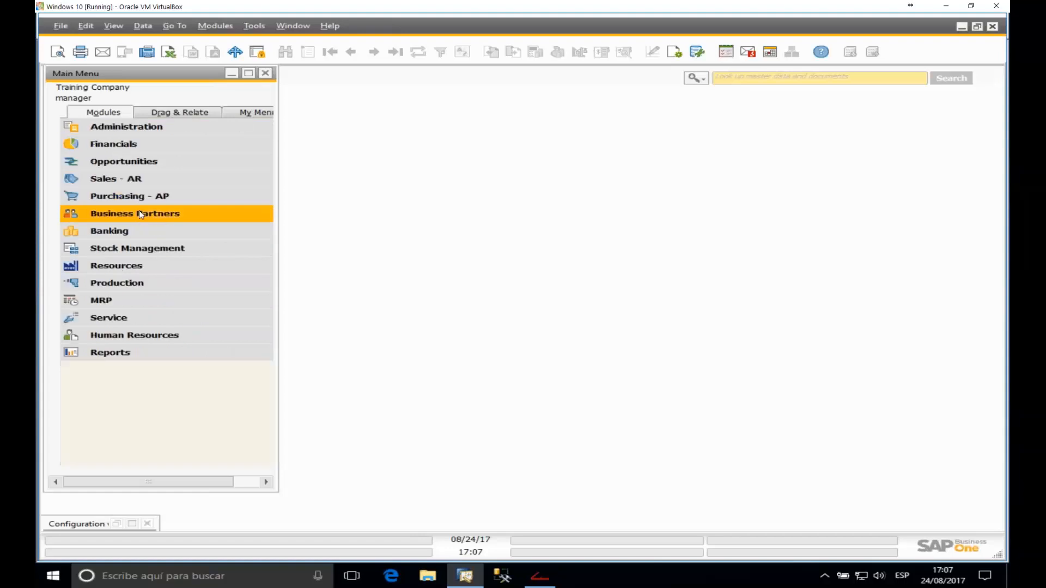
pyautogui.click(115, 287)
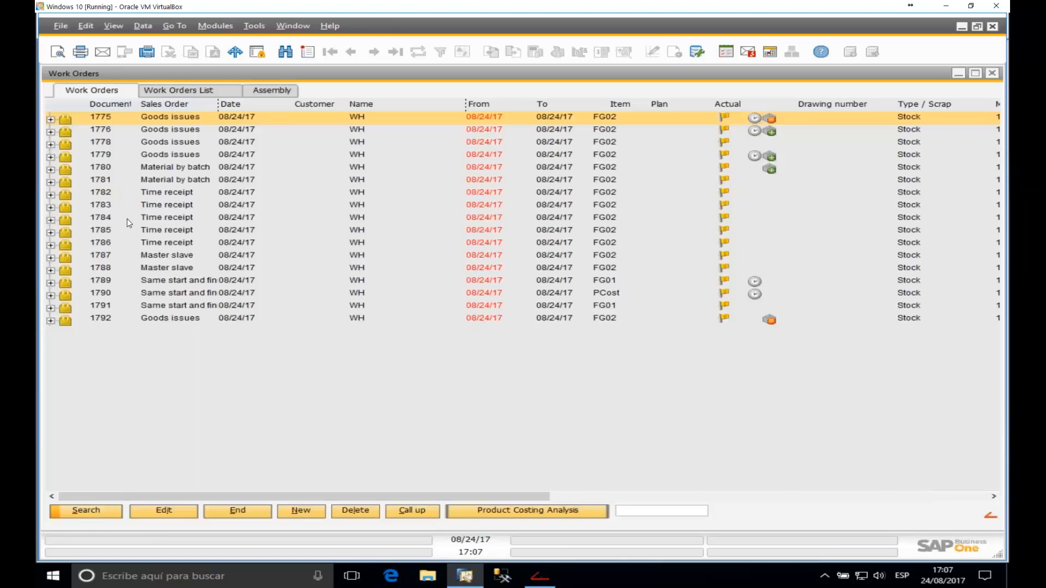
# Step: Copy work order 1775 twice, creating work orders 1793 and 1794
pyautogui.doubleClick(107, 119)
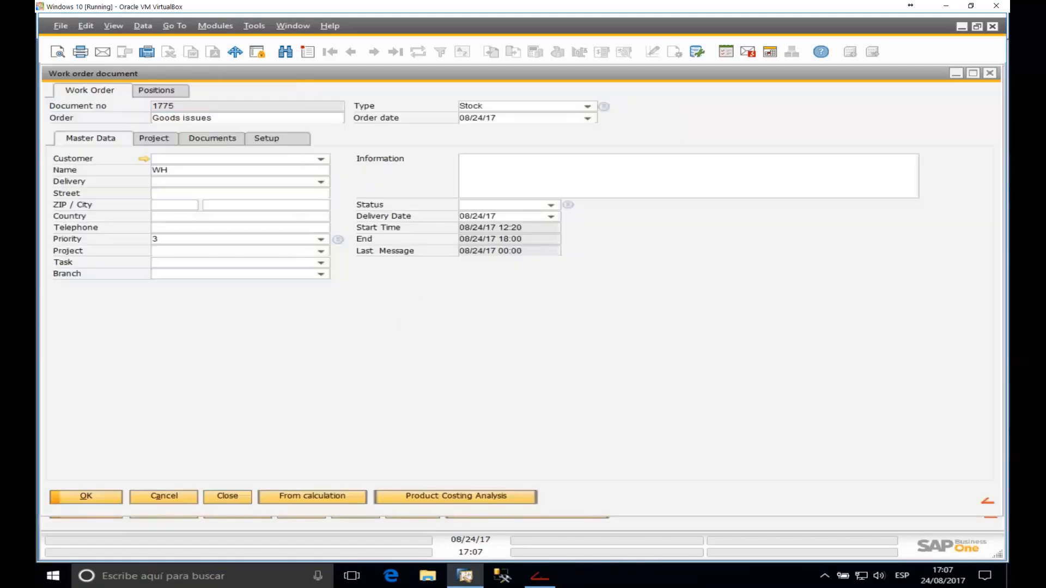
pyautogui.rightClick(405, 299)
pyautogui.click(428, 321)
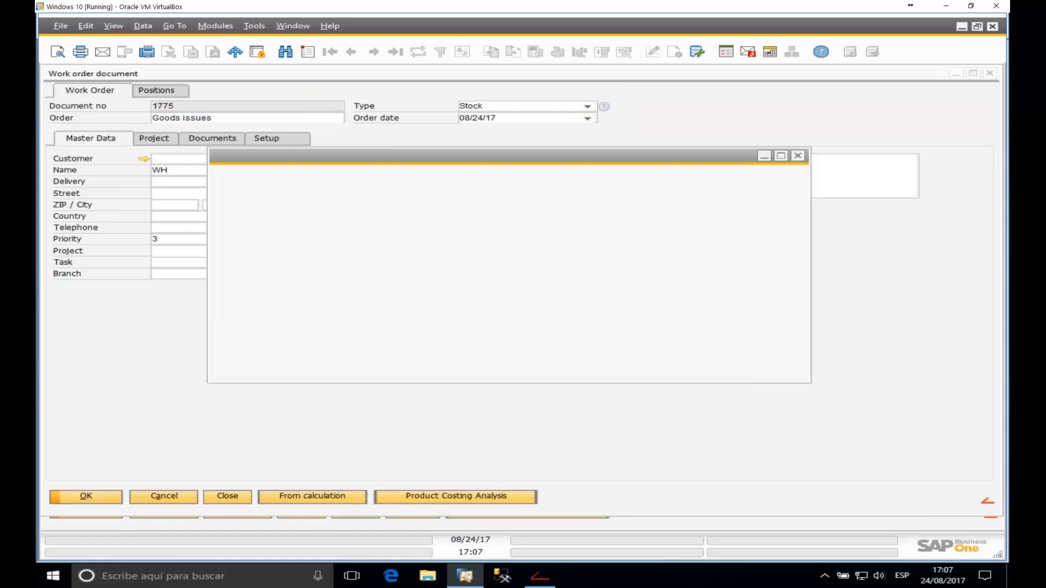
pyautogui.click(284, 365)
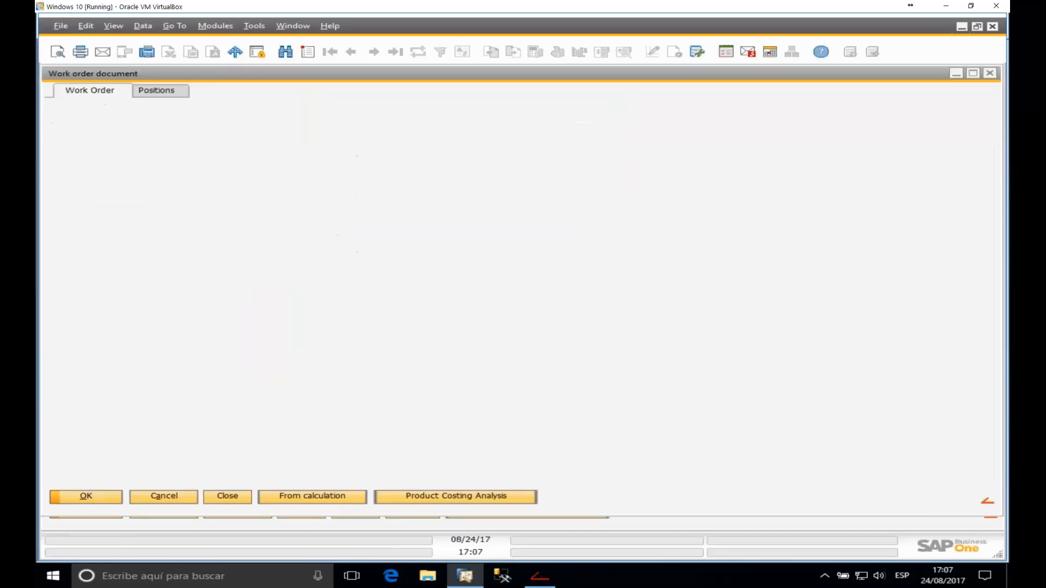
pyautogui.rightClick(467, 327)
pyautogui.click(483, 348)
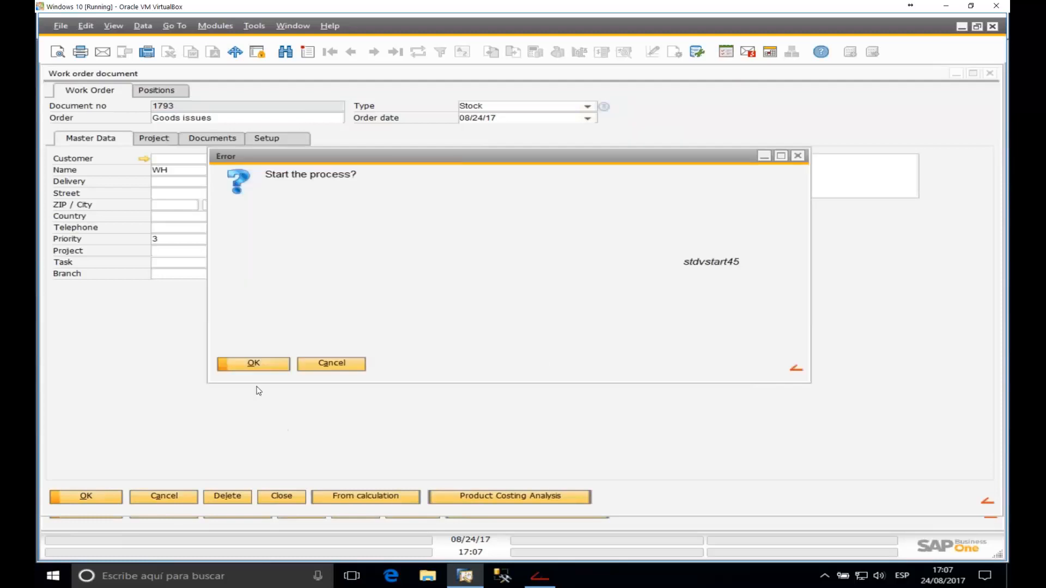
pyautogui.click(278, 364)
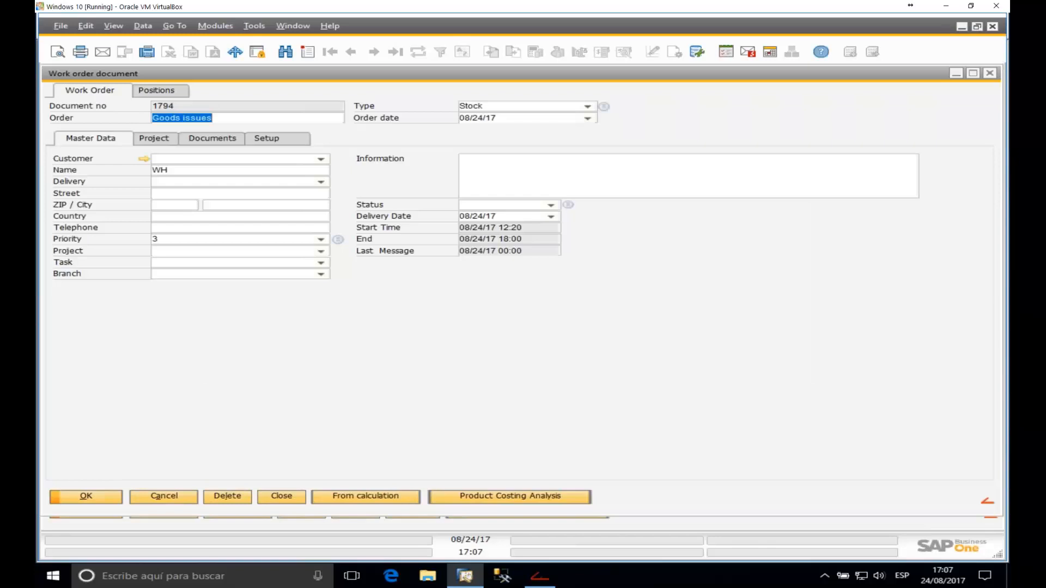
# Step: Close the work order document and minimise the Work Orders list to show the Production menu
pyautogui.click(990, 73)
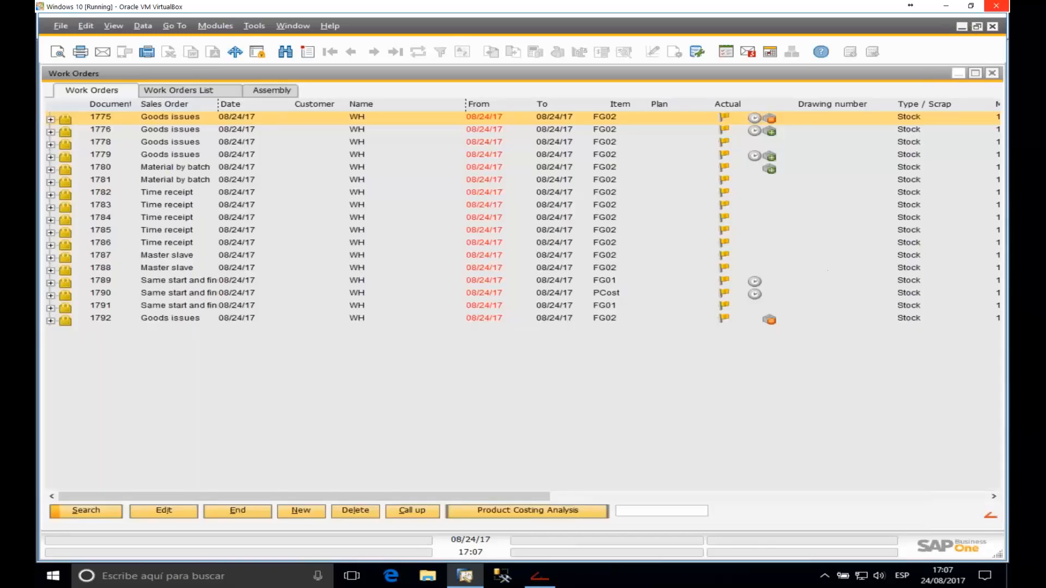
pyautogui.click(959, 74)
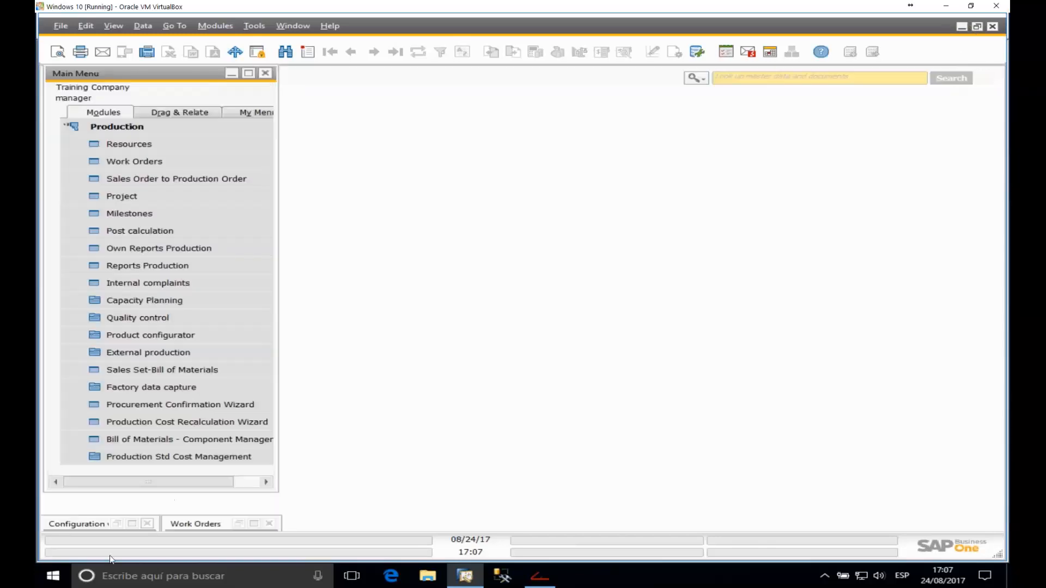
pyautogui.click(541, 578)
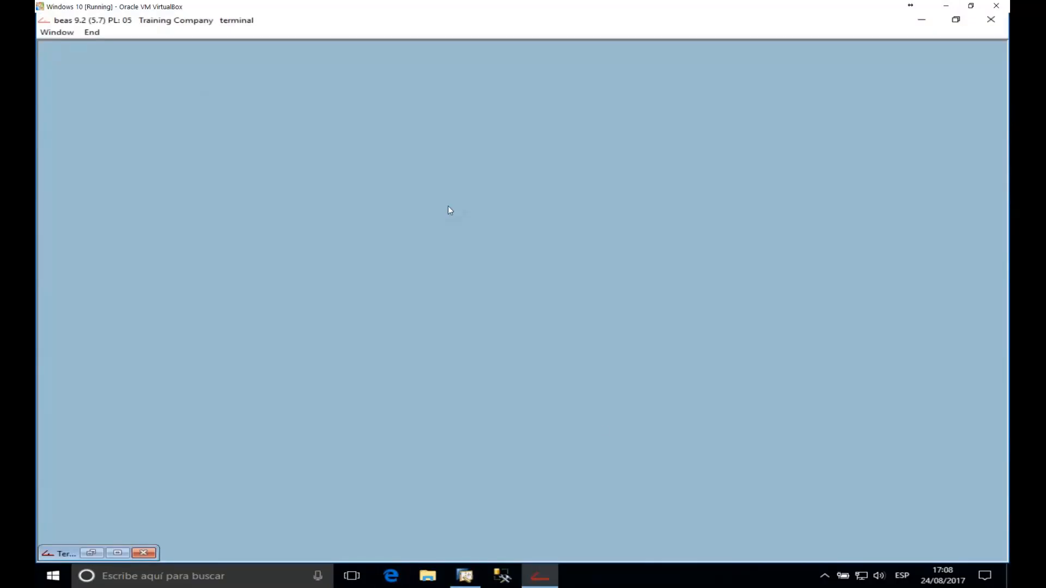
pyautogui.click(551, 581)
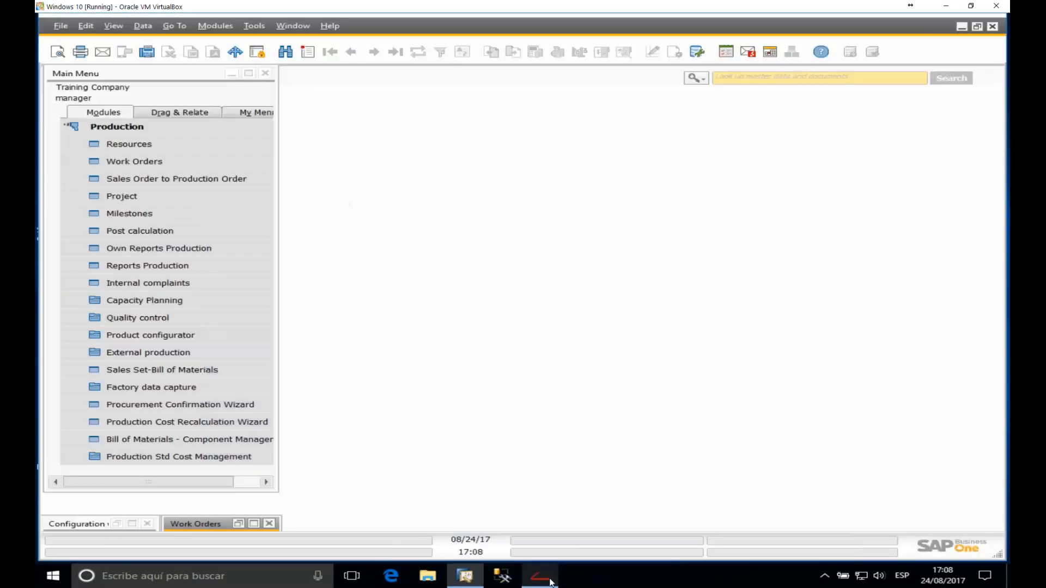
# Step: Log the first worker into beas Terminal and view the work order login dialog without starting
pyautogui.click(550, 580)
pyautogui.click(138, 52)
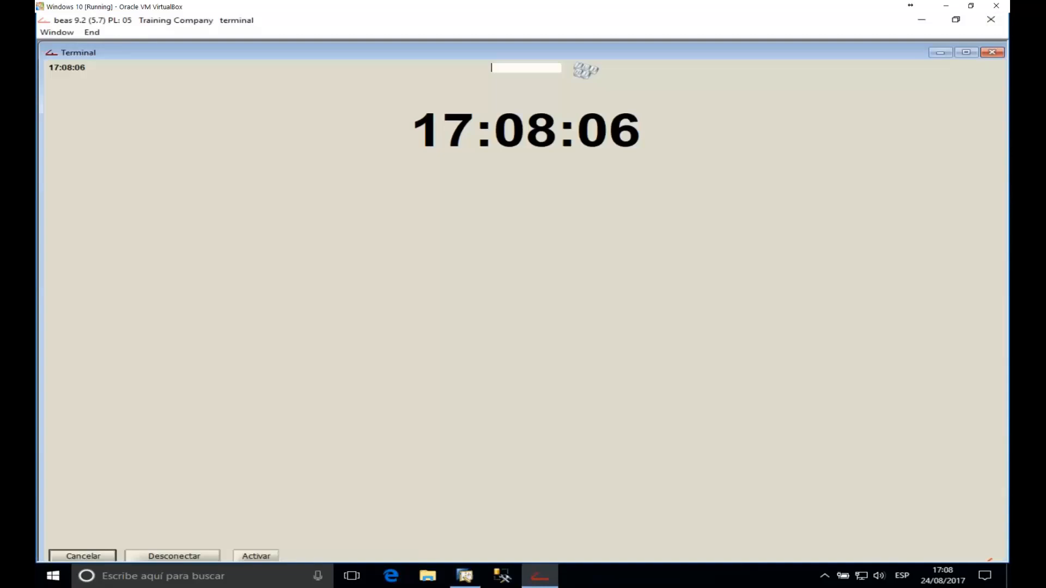
pyautogui.write('1')
pyautogui.press('Return')
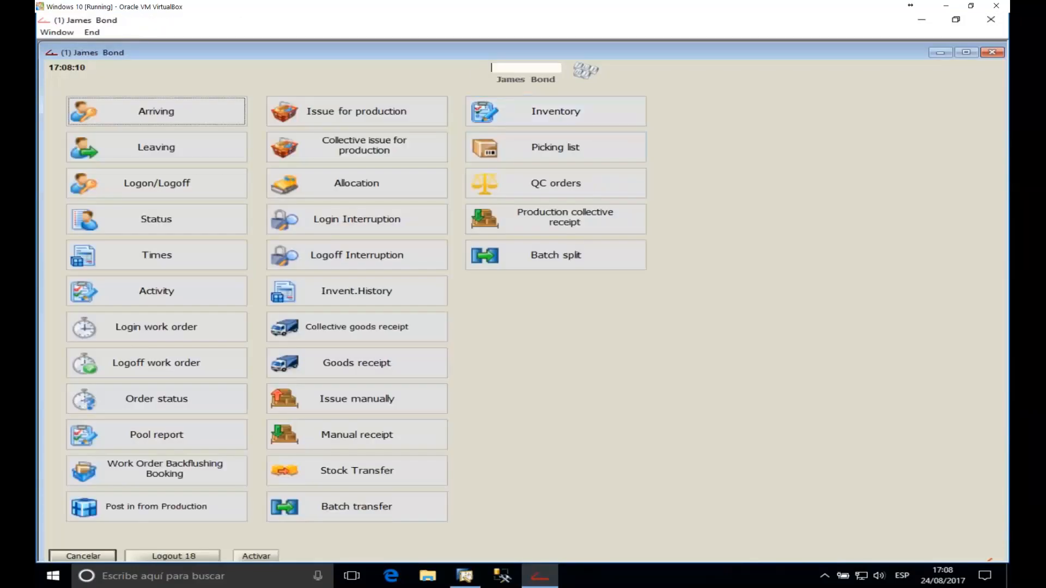
pyautogui.click(165, 332)
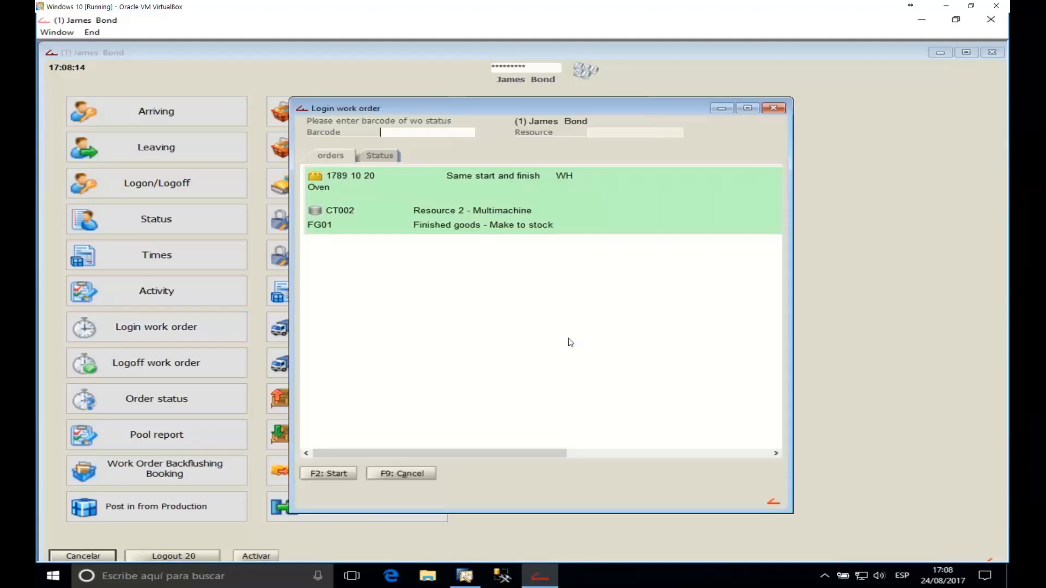
pyautogui.moveTo(529, 450); pyautogui.dragTo(412, 279)
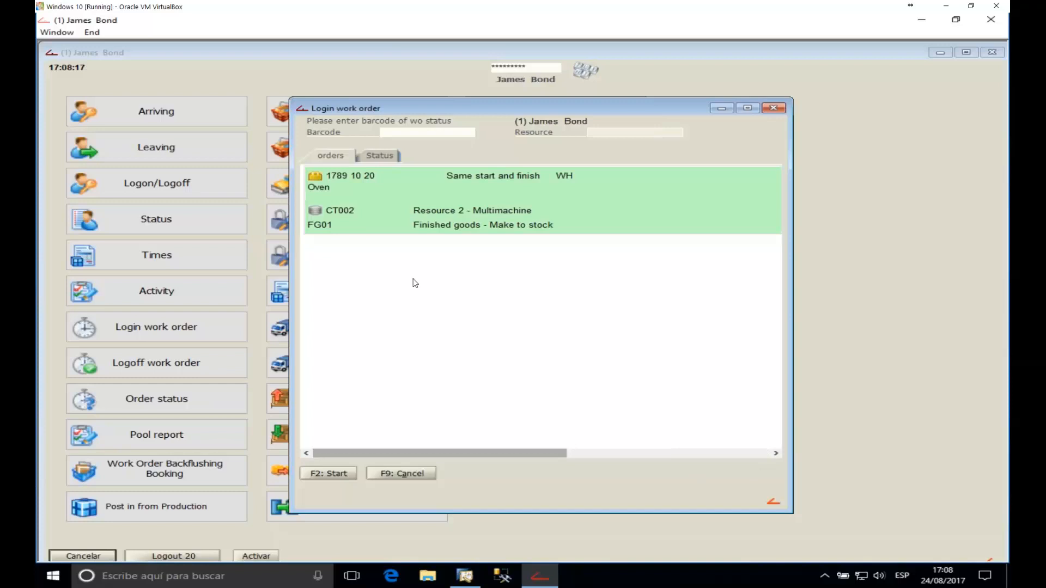
pyautogui.click(780, 107)
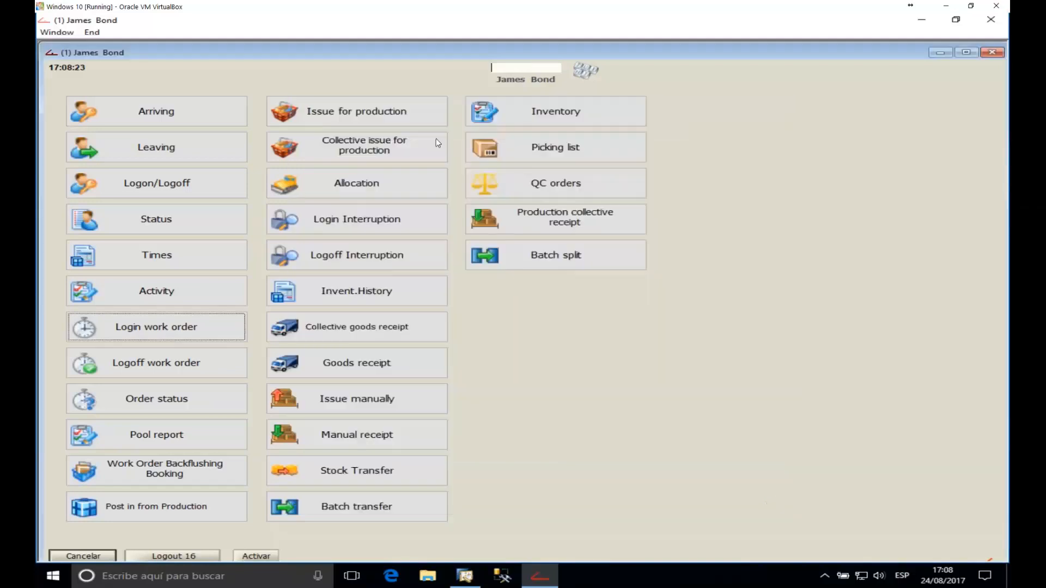
# Step: From the Pool report, log the worker in to order 1775's operation on CT001, then return to SAP
pyautogui.click(186, 440)
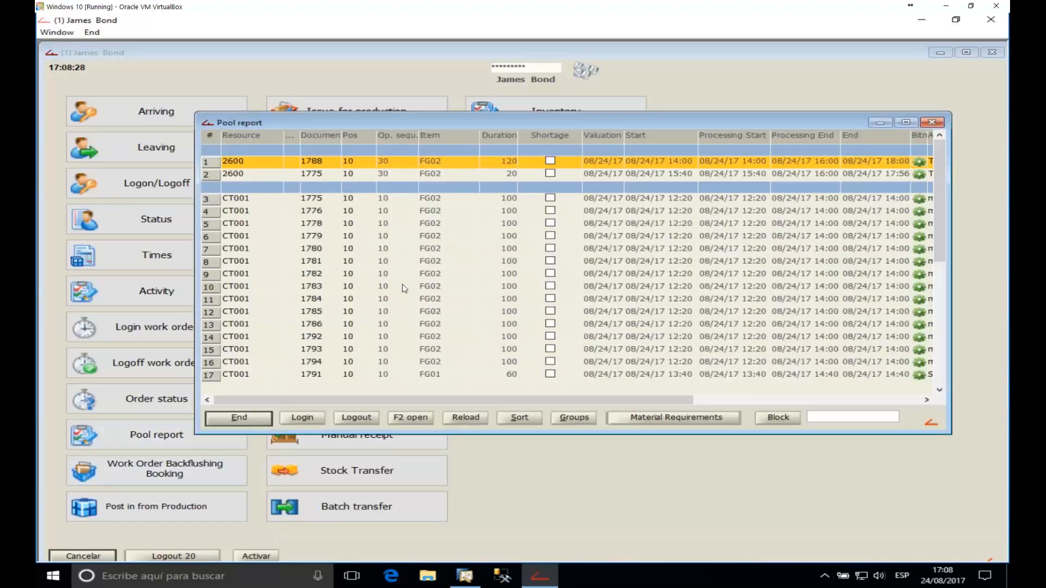
pyautogui.click(247, 202)
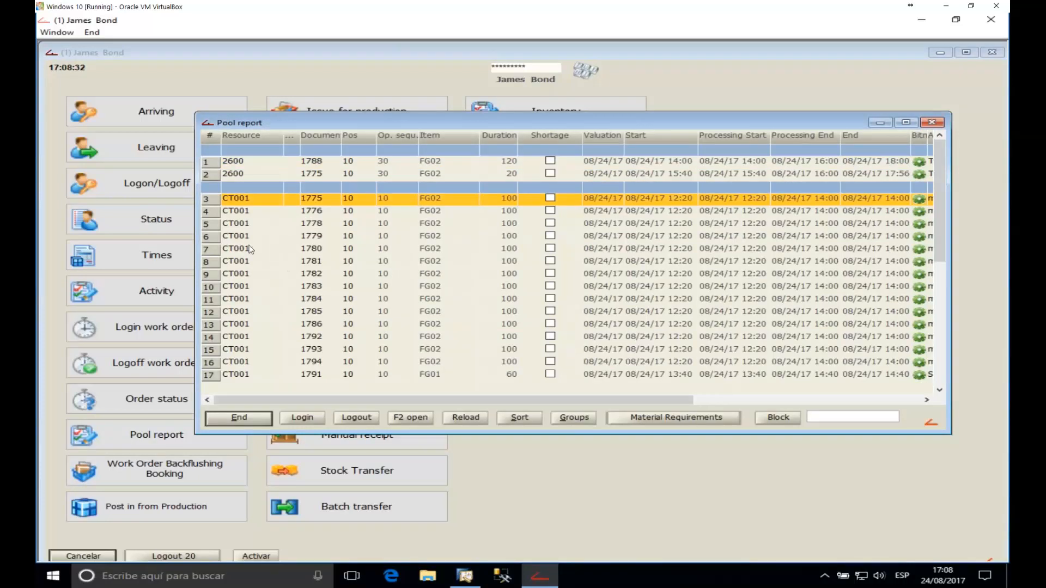
pyautogui.click(310, 414)
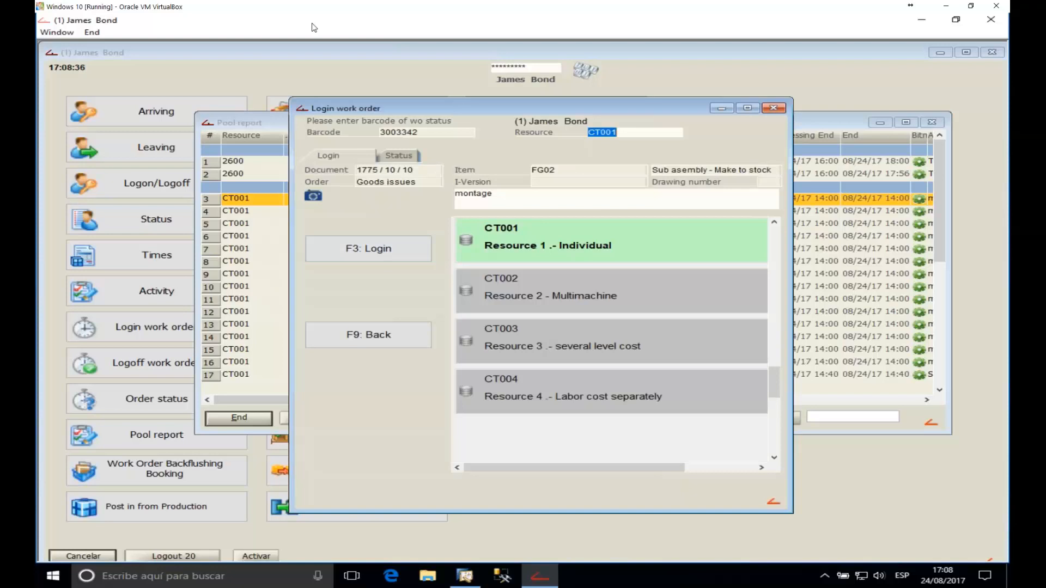
pyautogui.click(389, 249)
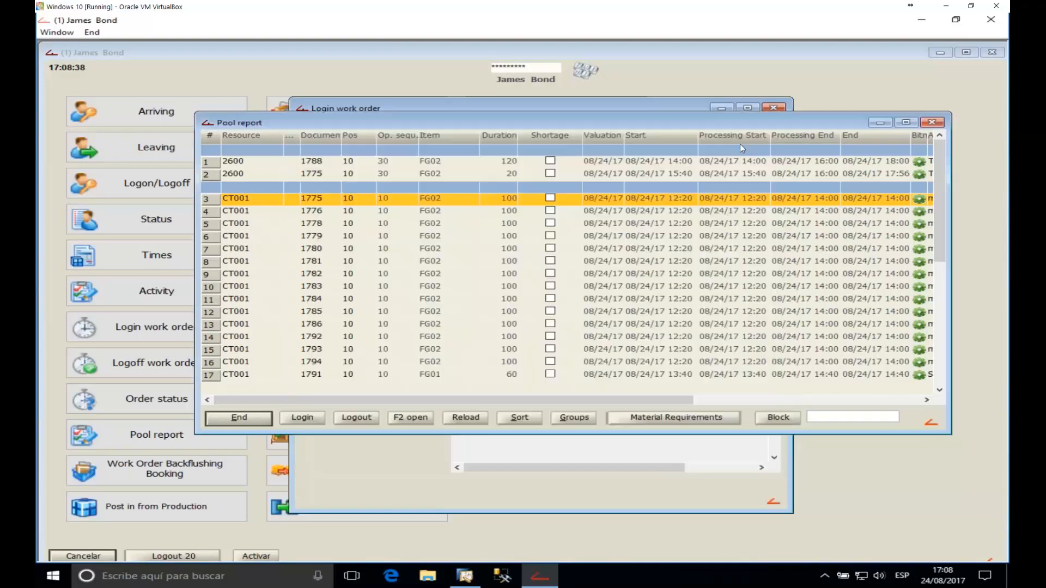
pyautogui.click(939, 123)
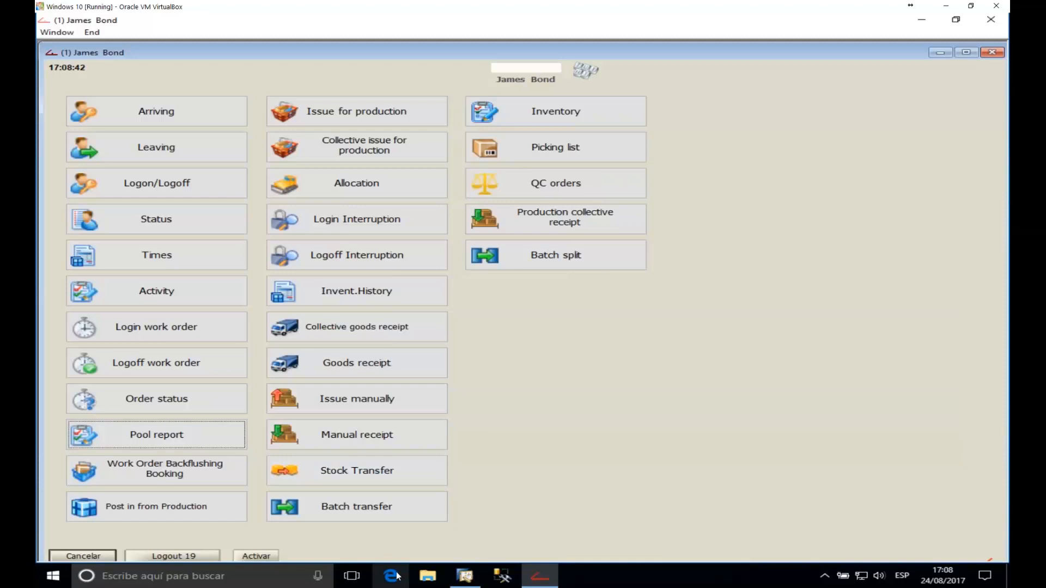
pyautogui.click(472, 577)
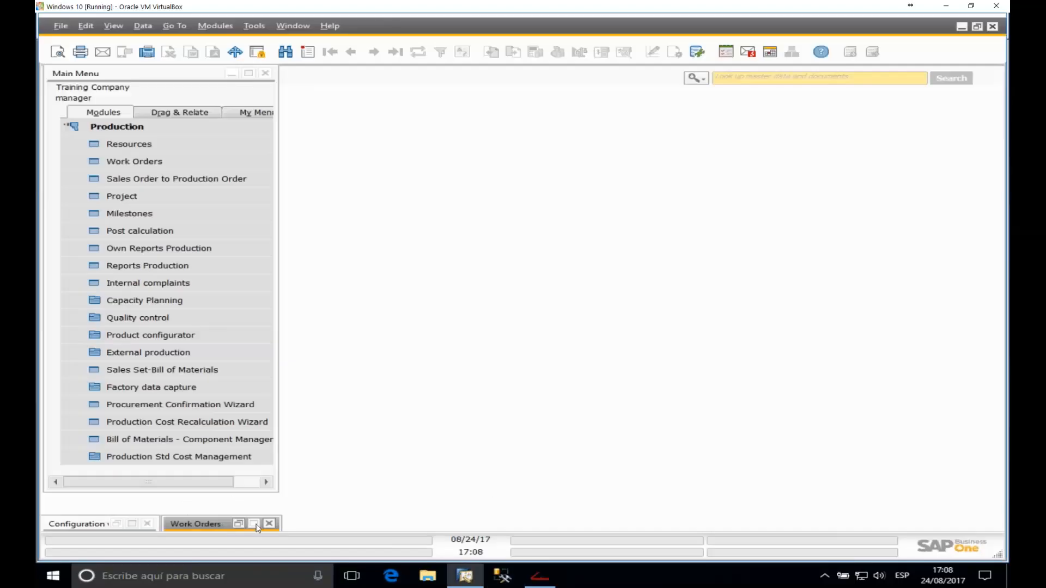
# Step: Expand order 1782 and its FG02 row, and check the CT001 montage operation's barcode 3003370
pyautogui.click(255, 524)
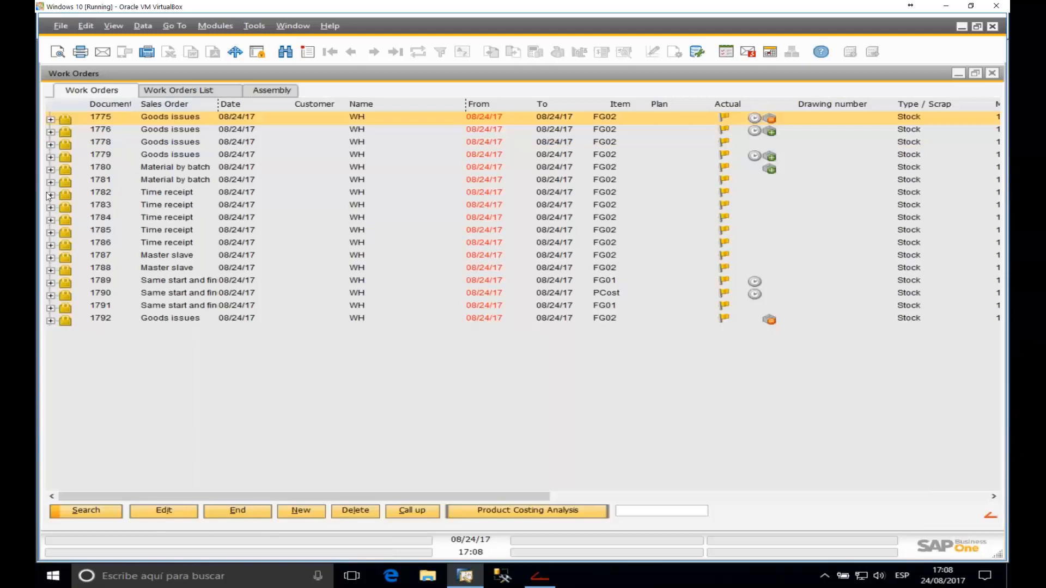
pyautogui.click(50, 194)
pyautogui.click(77, 208)
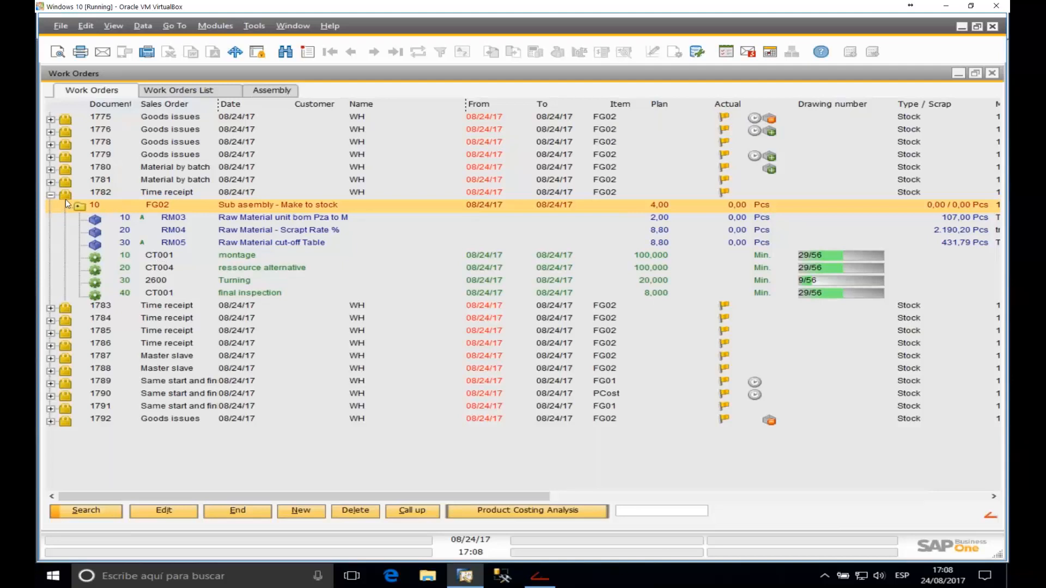
pyautogui.click(165, 256)
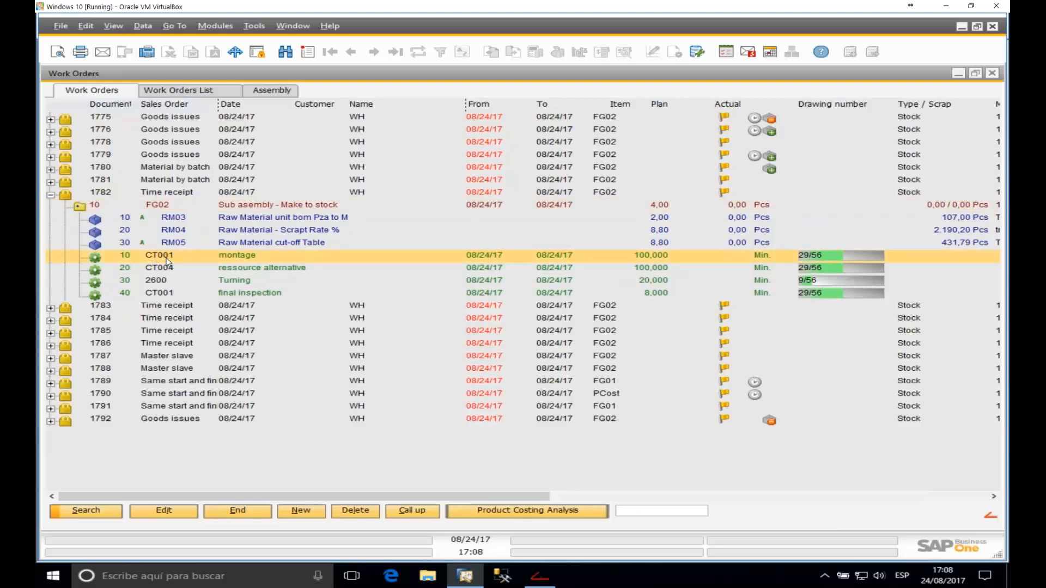
pyautogui.doubleClick(166, 257)
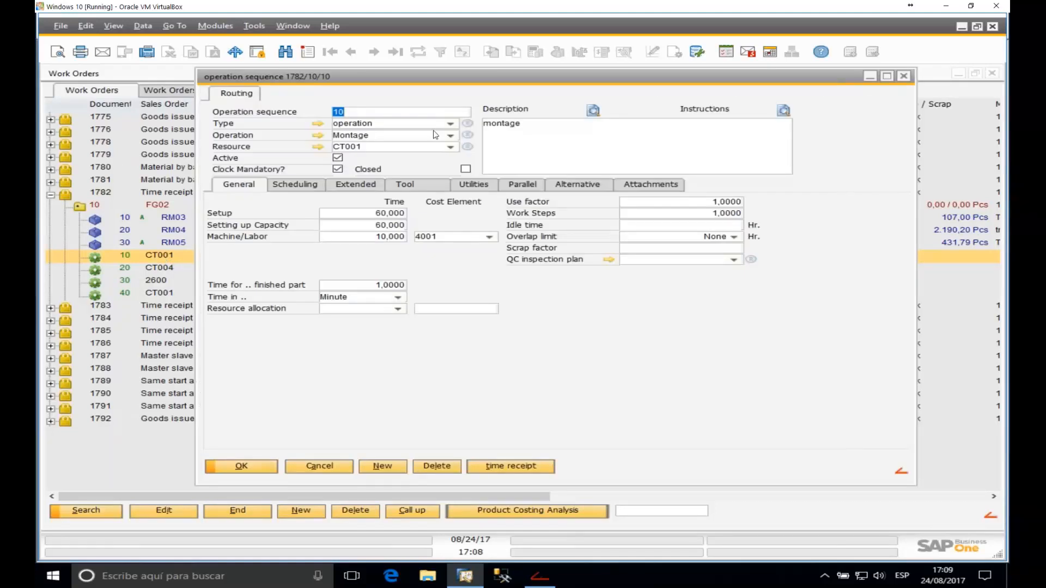
pyautogui.click(342, 187)
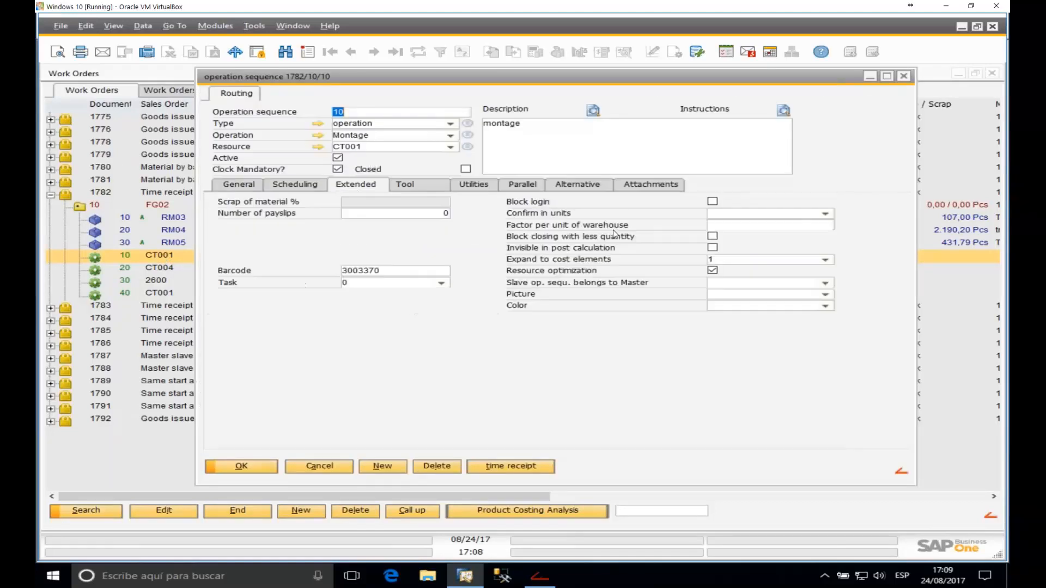
pyautogui.click(363, 272)
pyautogui.rightClick(363, 272)
pyautogui.press('Escape')
pyautogui.click(904, 76)
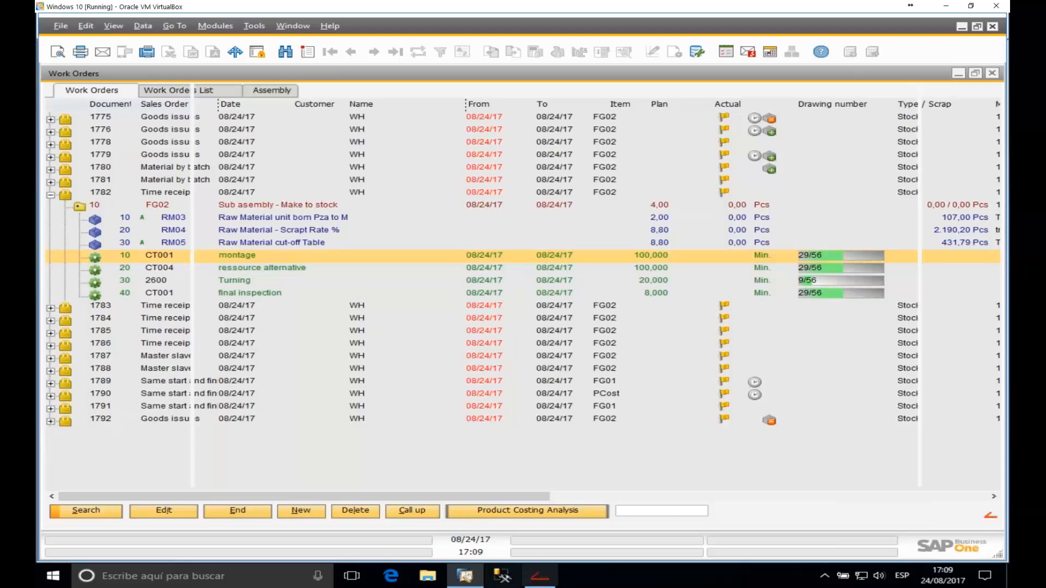
# Step: Sign in the second worker, log them in via barcode 3003370 on resource CT004, then minimise
pyautogui.click(540, 578)
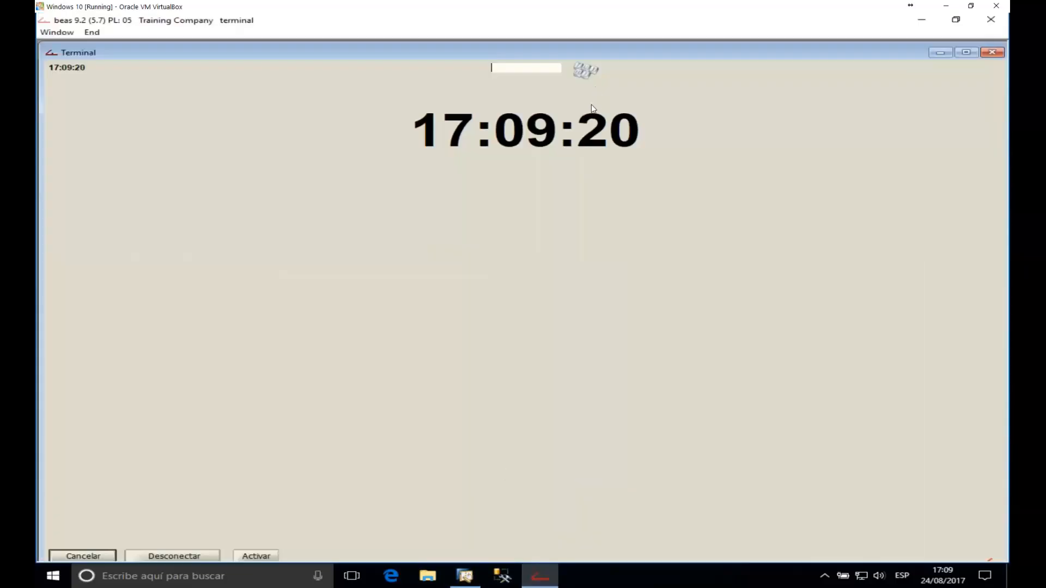
pyautogui.write('10')
pyautogui.press('Return')
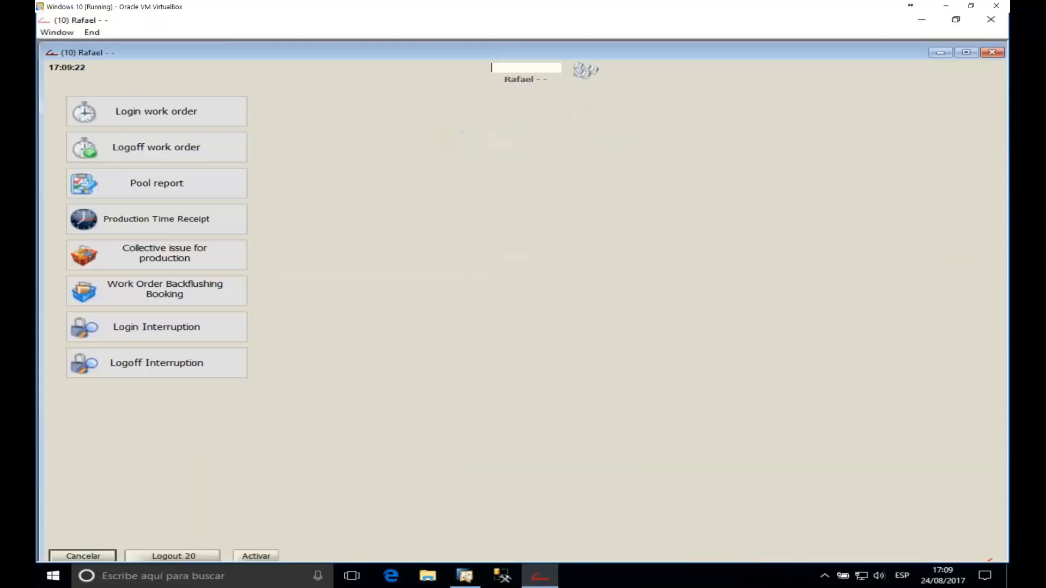
pyautogui.click(172, 114)
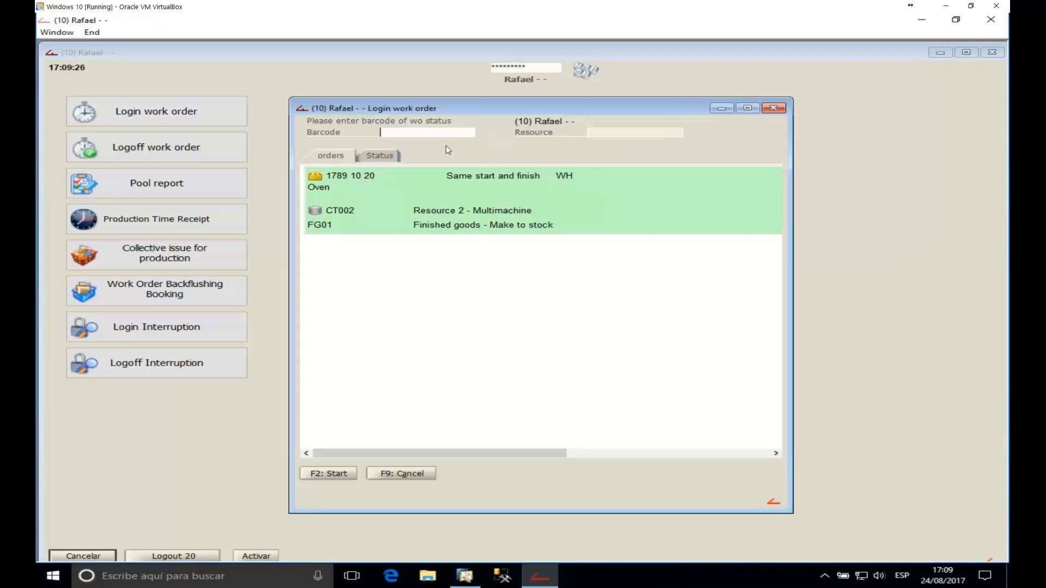
pyautogui.write('3003370')
pyautogui.press('Return')
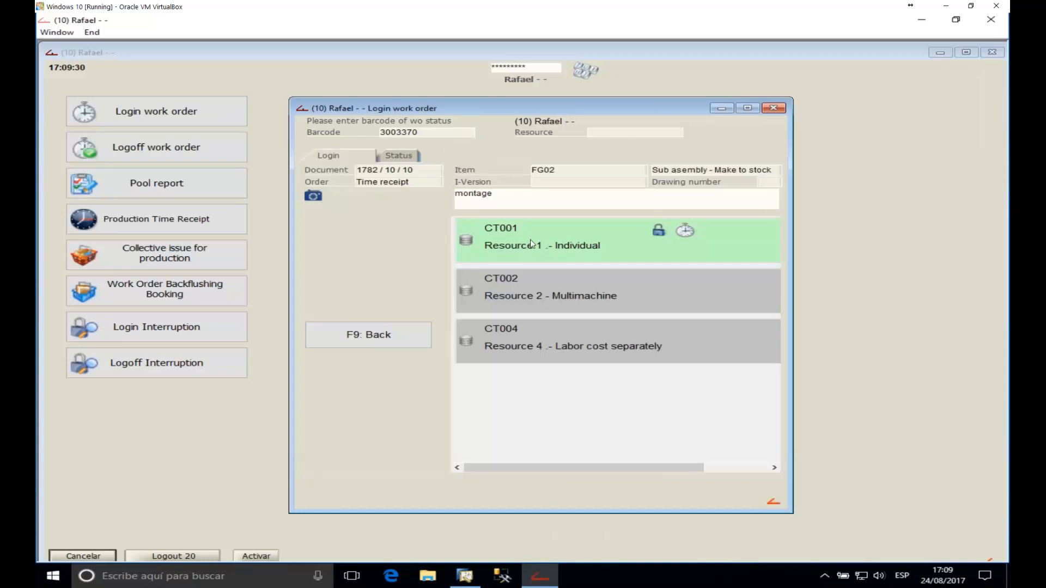
pyautogui.click(528, 282)
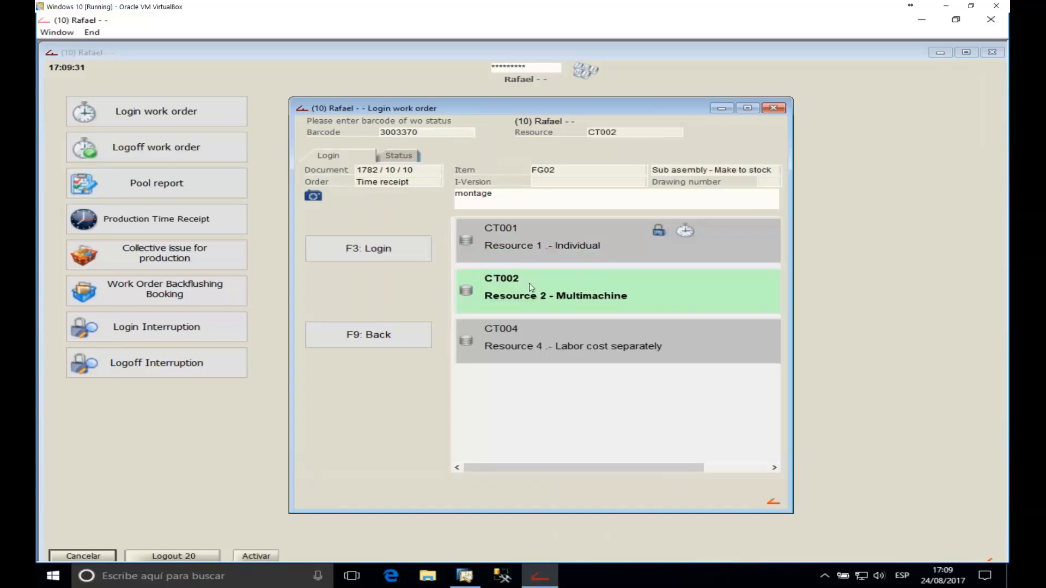
pyautogui.click(530, 332)
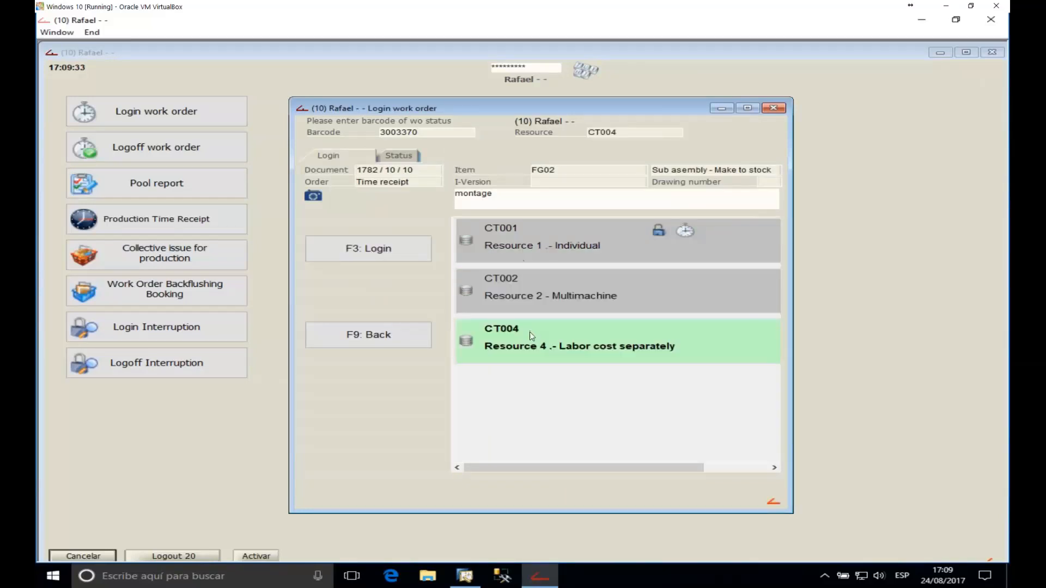
pyautogui.click(383, 251)
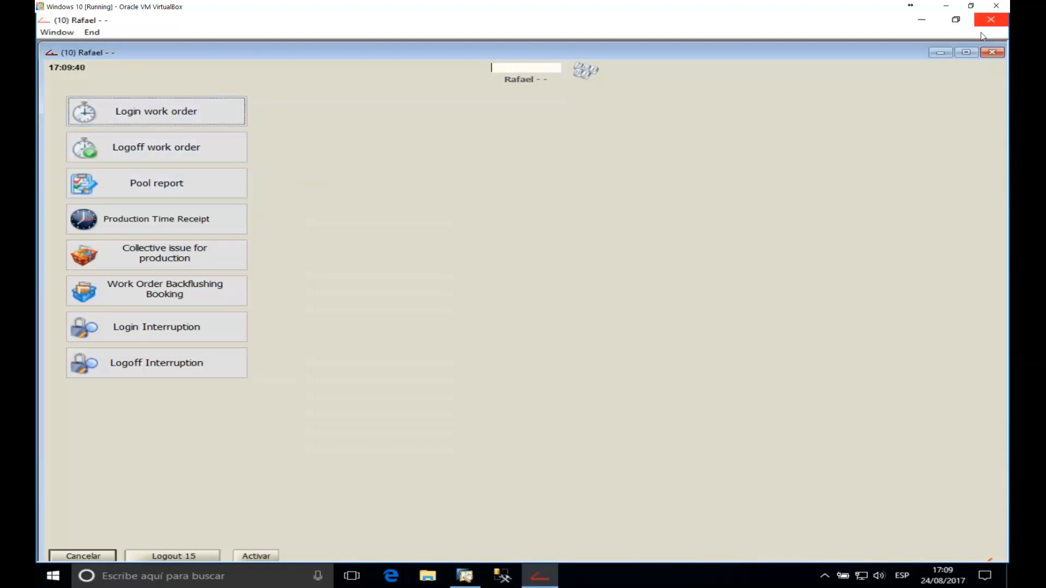
pyautogui.click(941, 52)
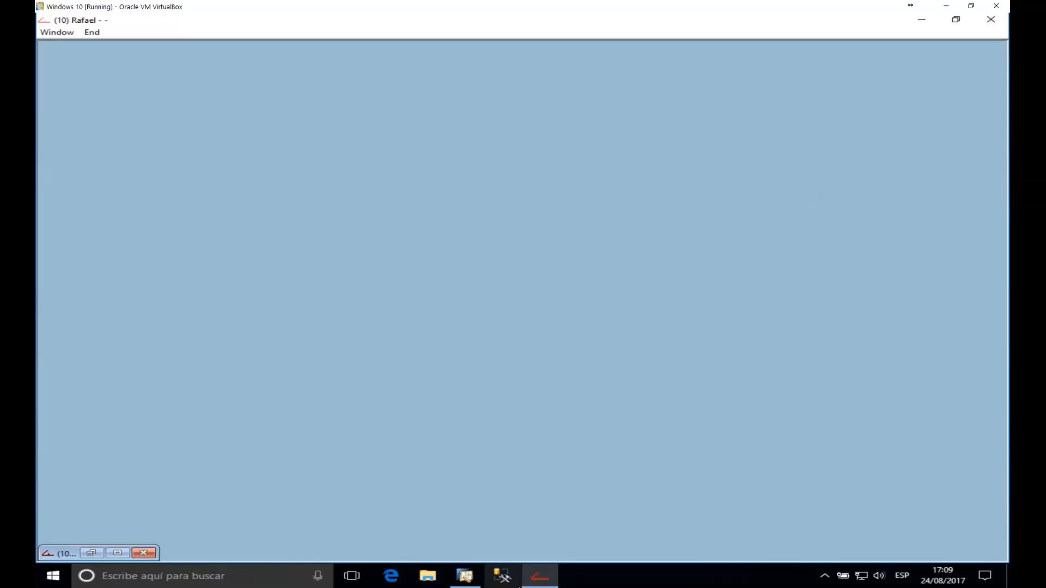
# Step: Collapse order 1782, expand order 1775's FG02, CT001 and CT004 operations to see both logins, then minimise
pyautogui.moveTo(466, 576)
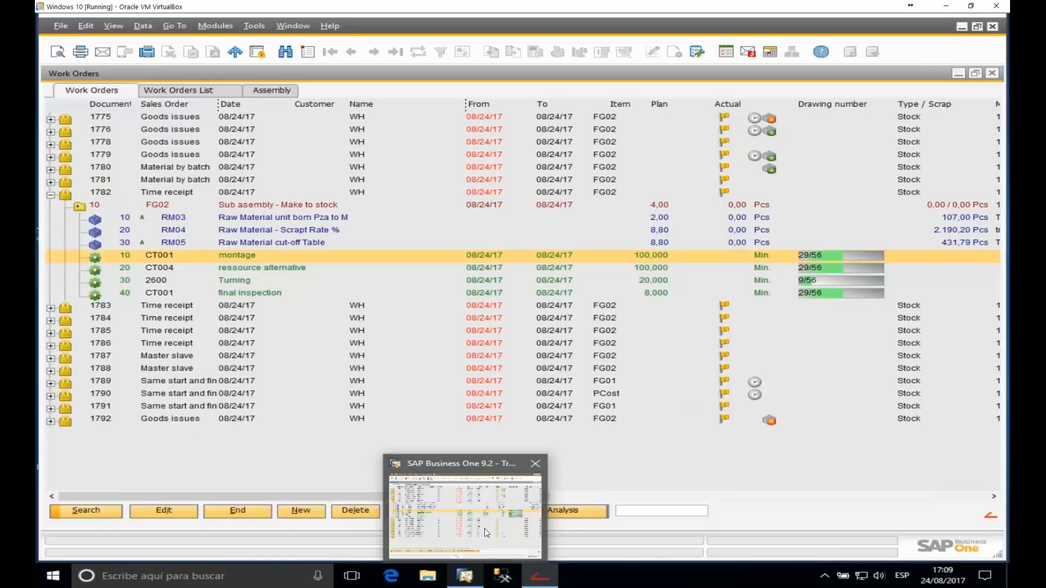
pyautogui.click(485, 529)
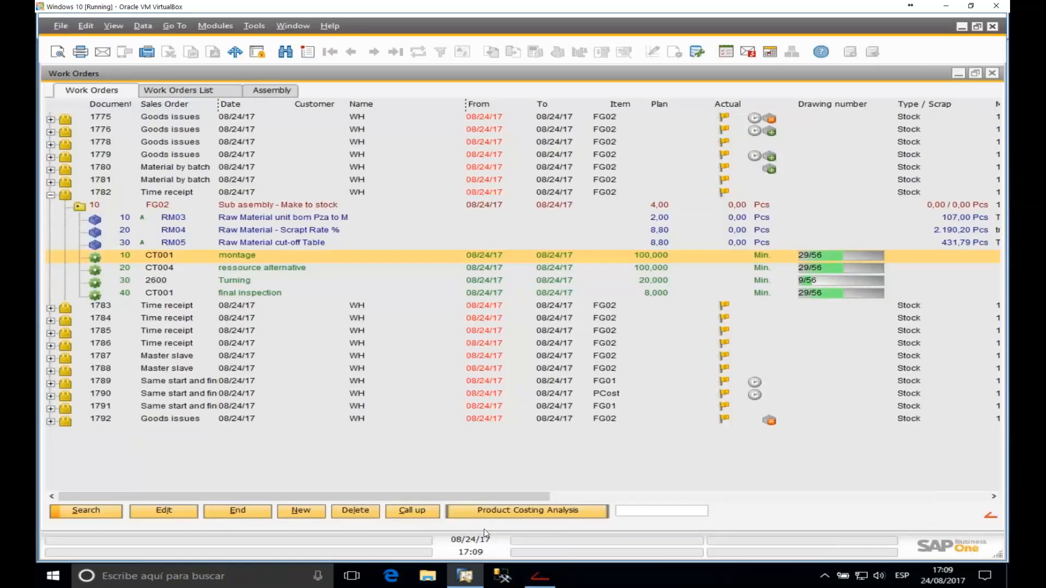
pyautogui.click(51, 195)
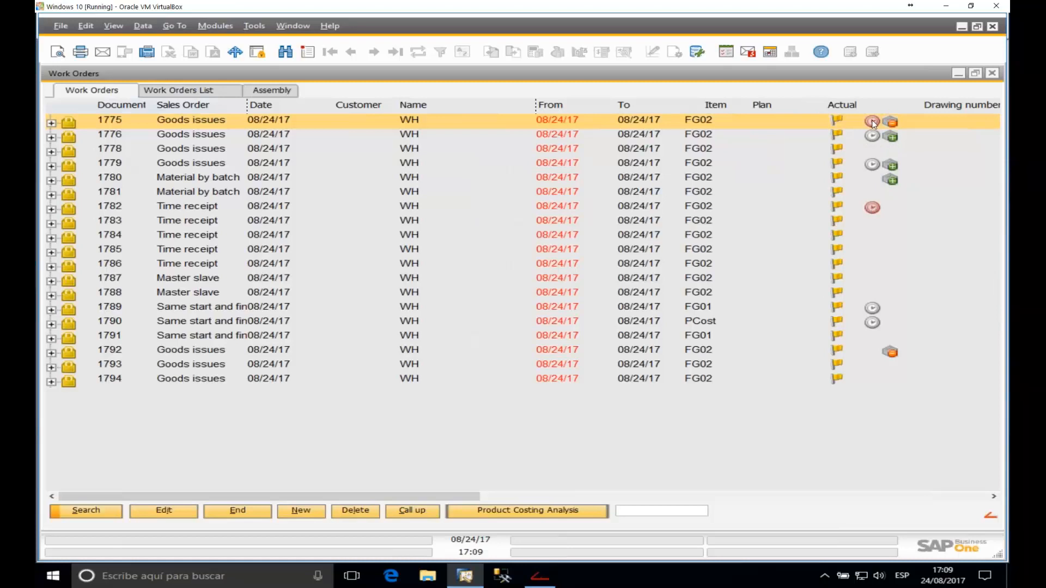
pyautogui.click(54, 124)
pyautogui.click(85, 136)
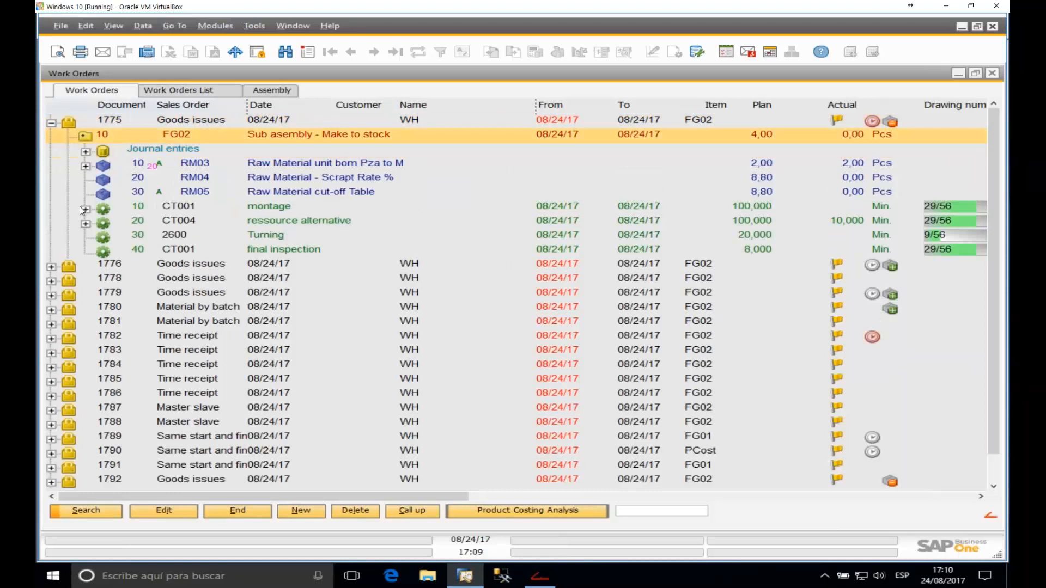
pyautogui.click(84, 210)
pyautogui.click(86, 238)
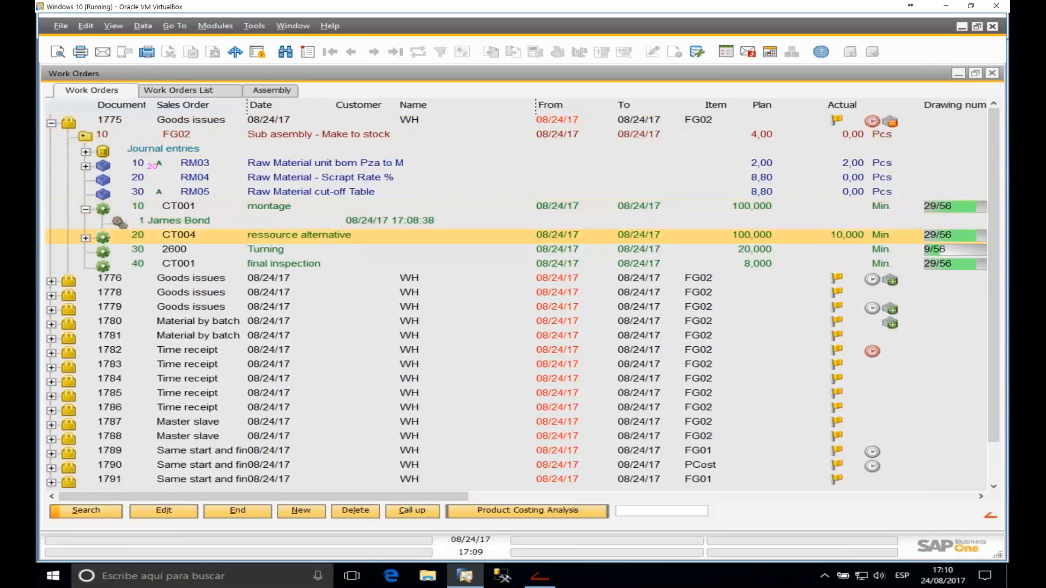
pyautogui.click(186, 223)
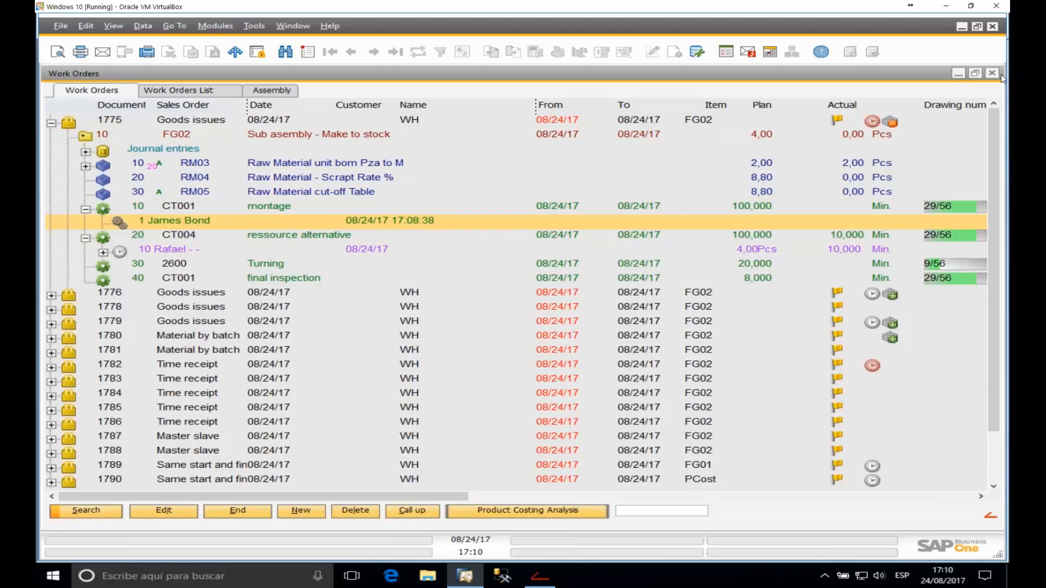
pyautogui.click(958, 73)
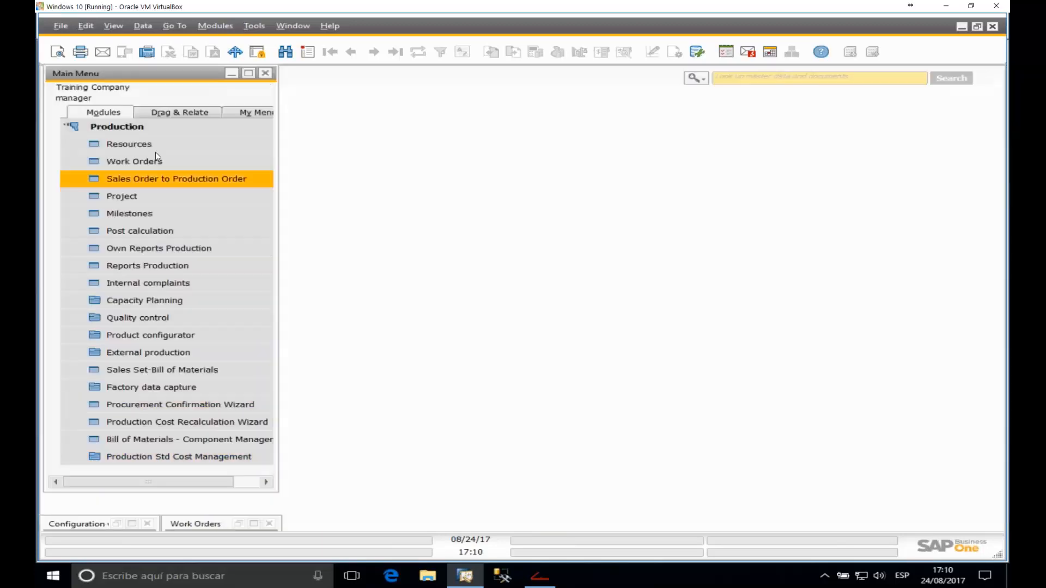
# Step: View active work order times in Production Time Administration, showing orders 1775 and 1782, then switch to beas
pyautogui.click(168, 388)
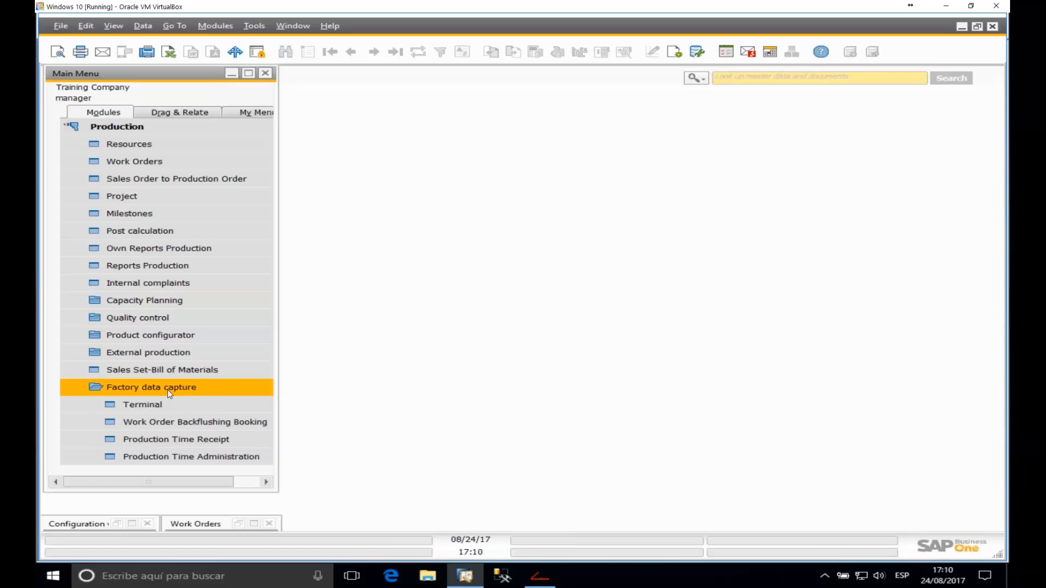
pyautogui.click(176, 457)
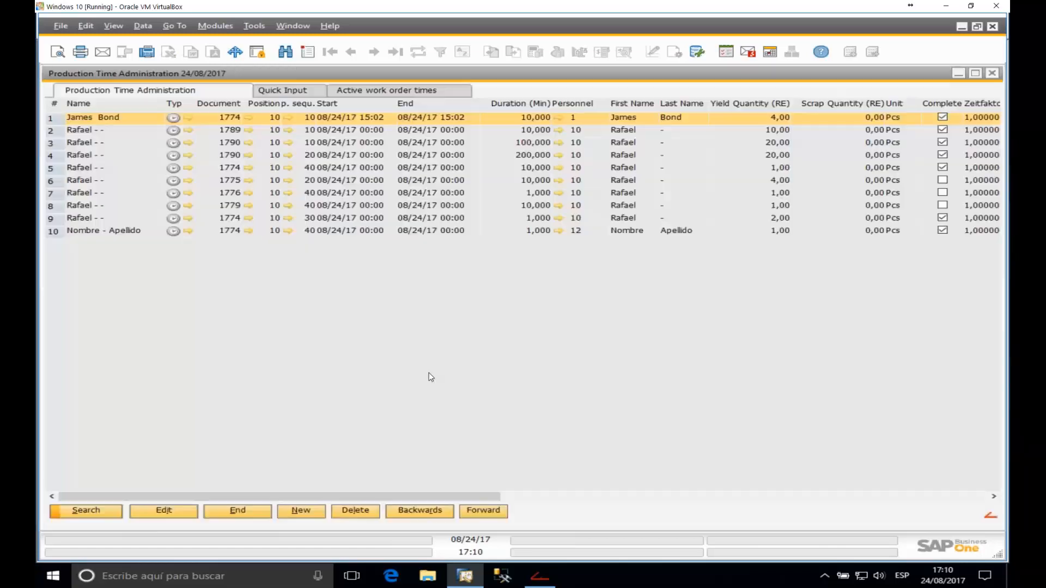
pyautogui.click(394, 91)
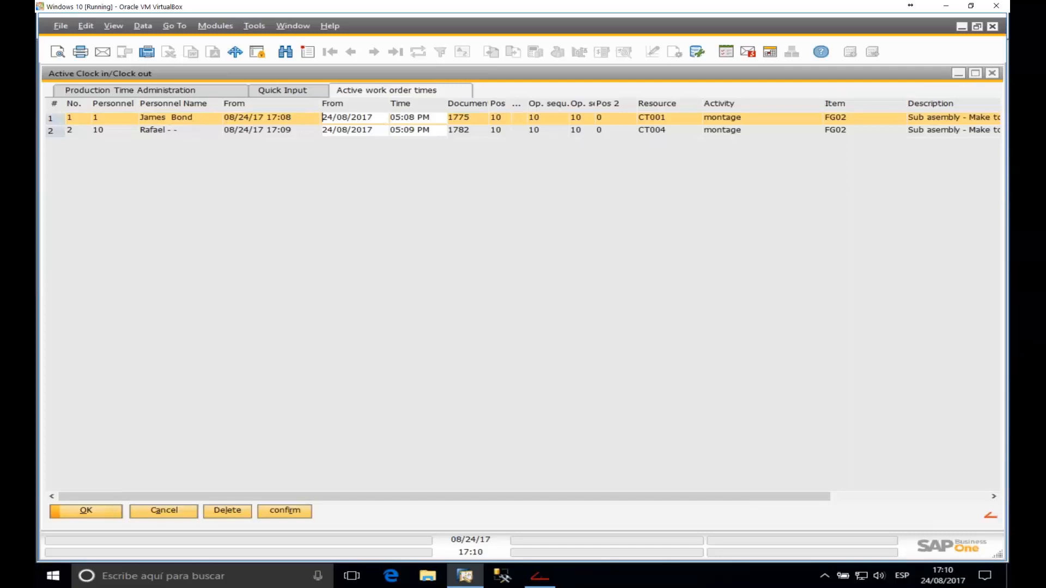
pyautogui.click(992, 73)
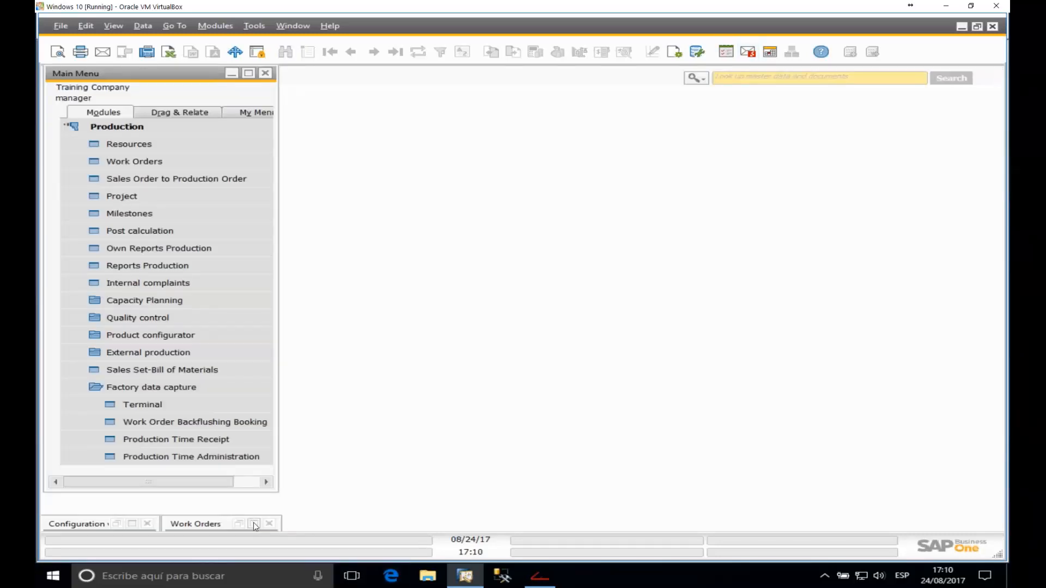
pyautogui.click(540, 577)
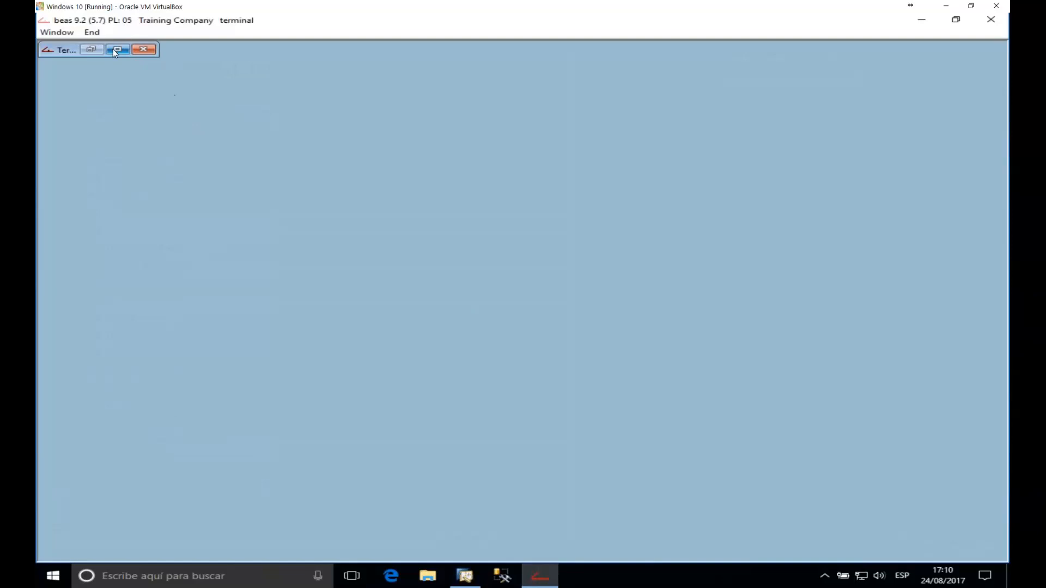
# Step: Log in as worker 10 and view order 1782's logoff form on CT004, closing it unbooked
pyautogui.click(113, 49)
pyautogui.write('***')
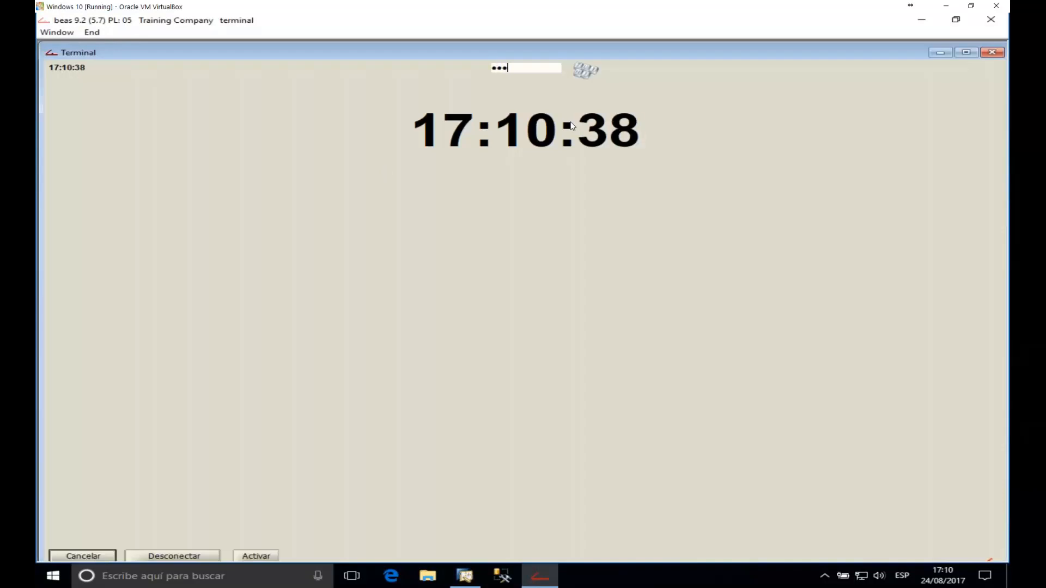
pyautogui.press('Return')
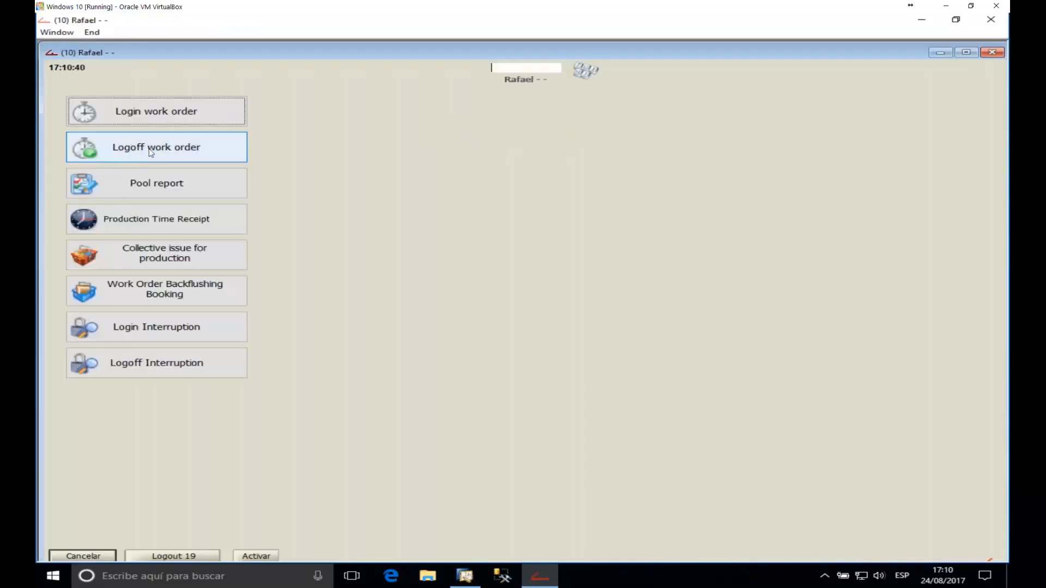
pyautogui.click(145, 146)
pyautogui.write('*********')
pyautogui.press('Return')
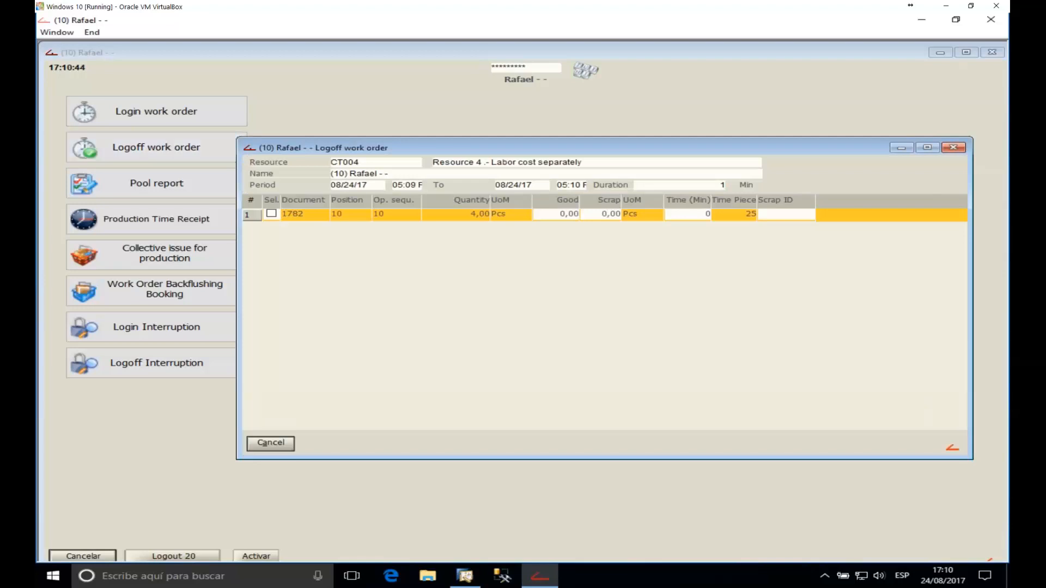
pyautogui.click(959, 149)
# Step: Switch the terminal session to worker 1
pyautogui.click(505, 70)
pyautogui.write('1')
pyautogui.press('Return')
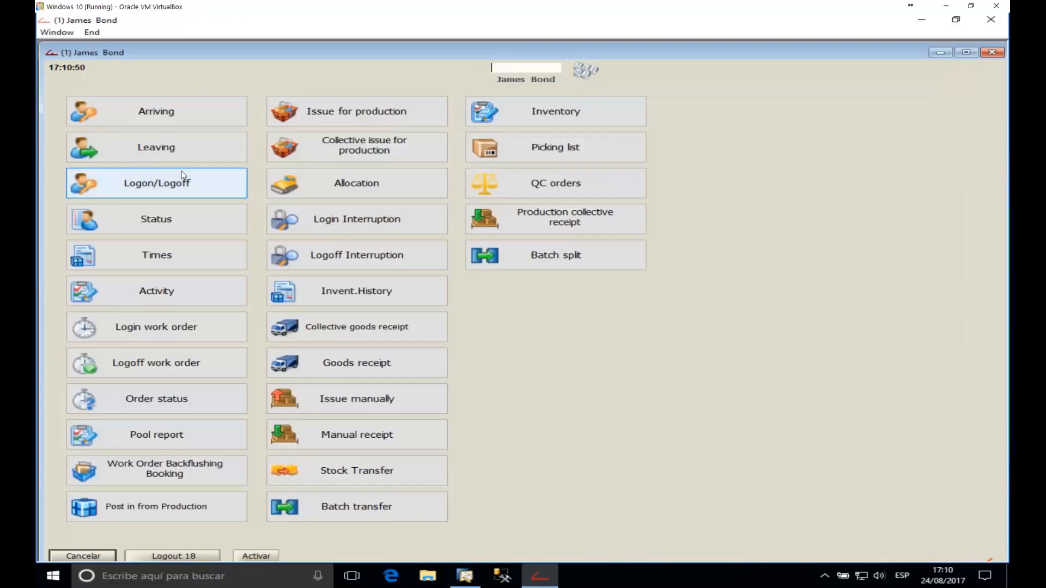
# Step: Book order 1775 (barcode 3003342) as part complete: 4 pieces over 2 minutes
pyautogui.click(162, 365)
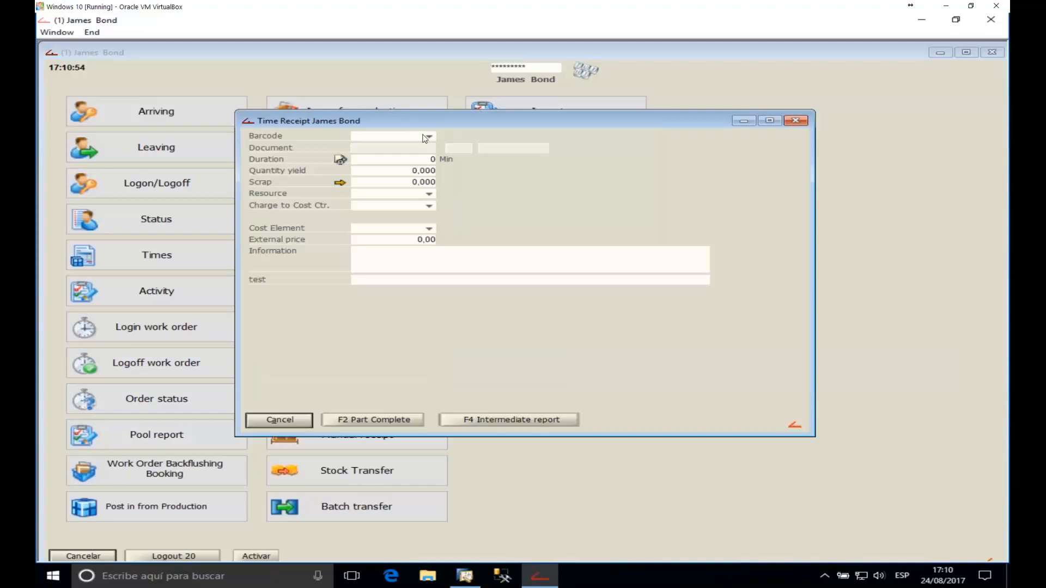
pyautogui.click(430, 137)
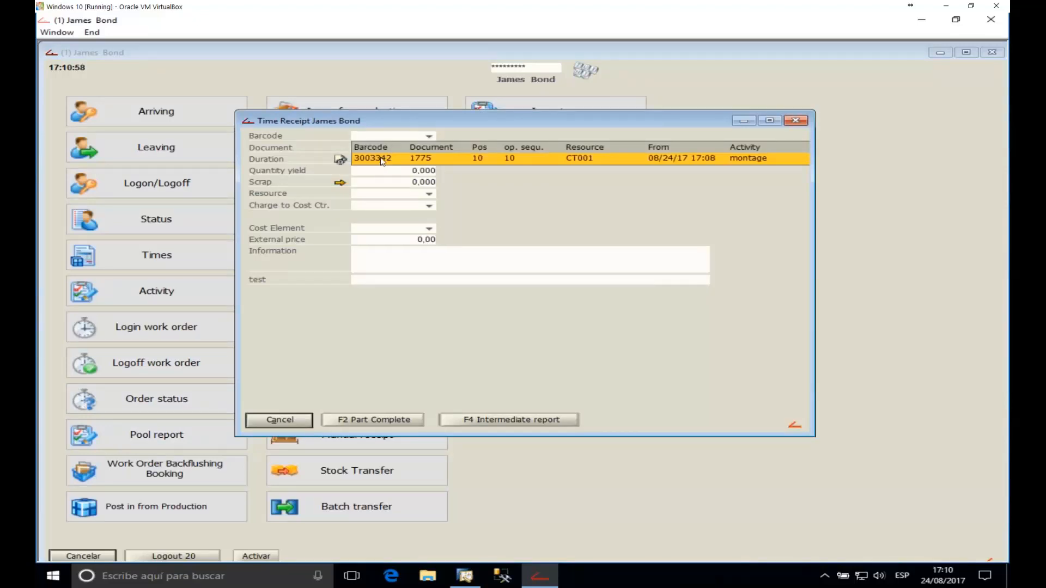
pyautogui.click(383, 159)
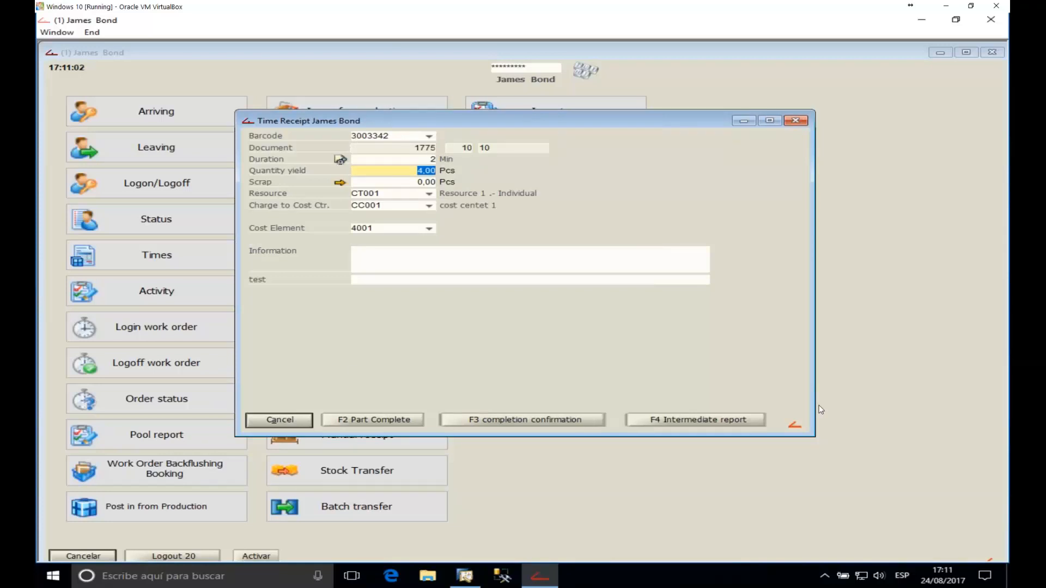
pyautogui.moveTo(644, 124); pyautogui.dragTo(700, 173)
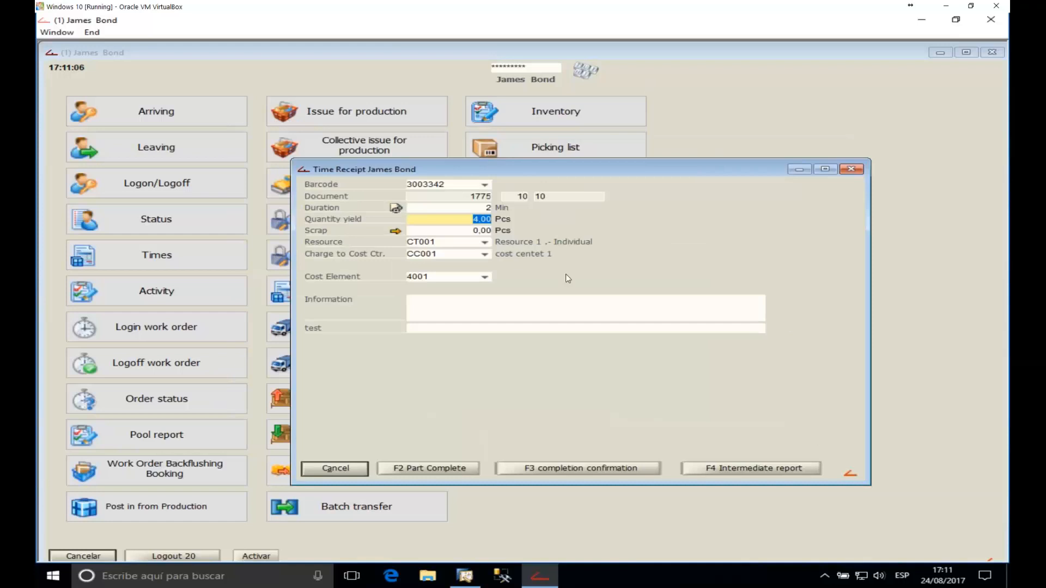
pyautogui.click(469, 206)
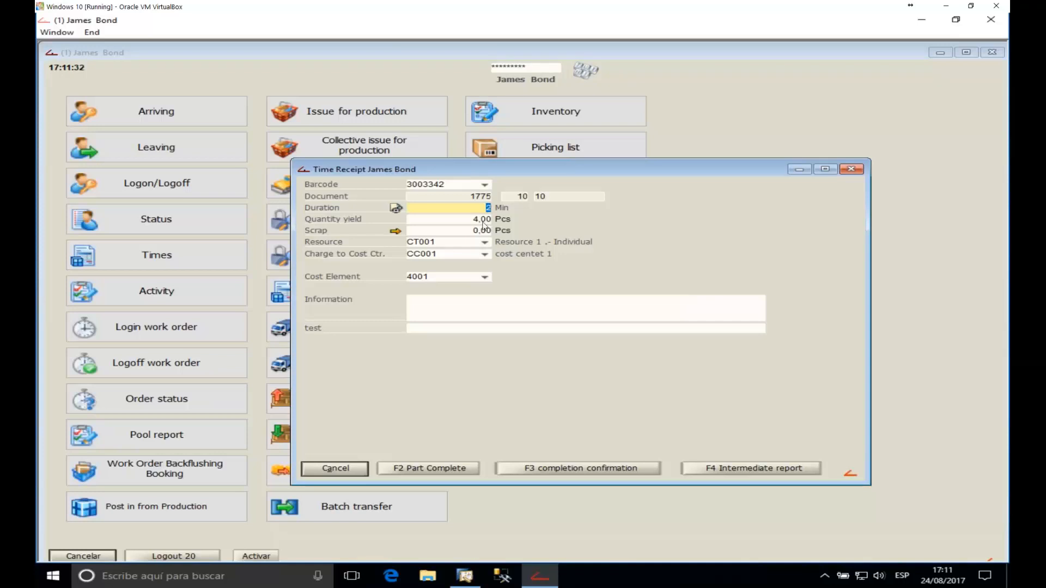
pyautogui.press('Return')
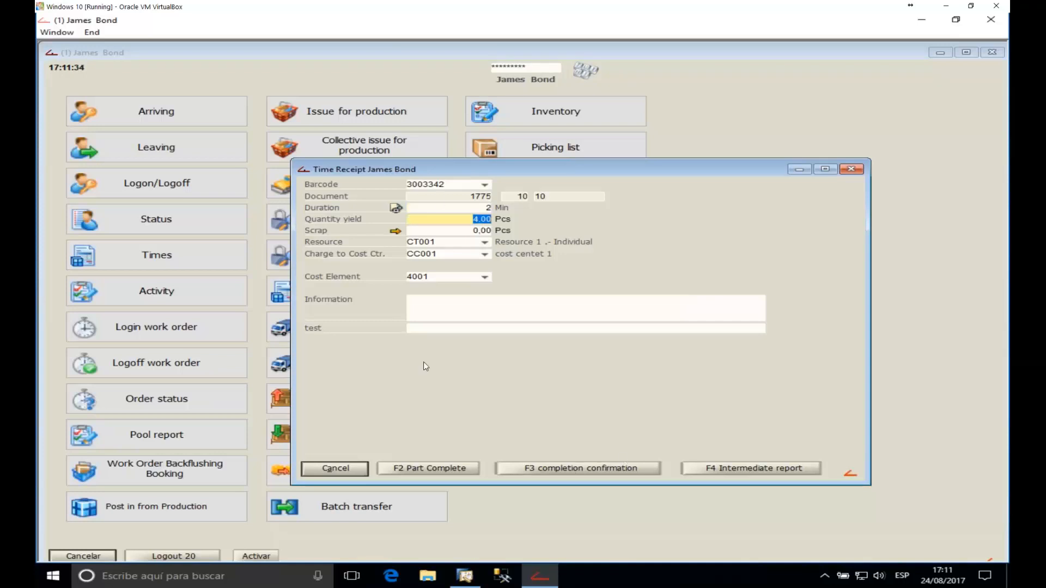
pyautogui.click(442, 471)
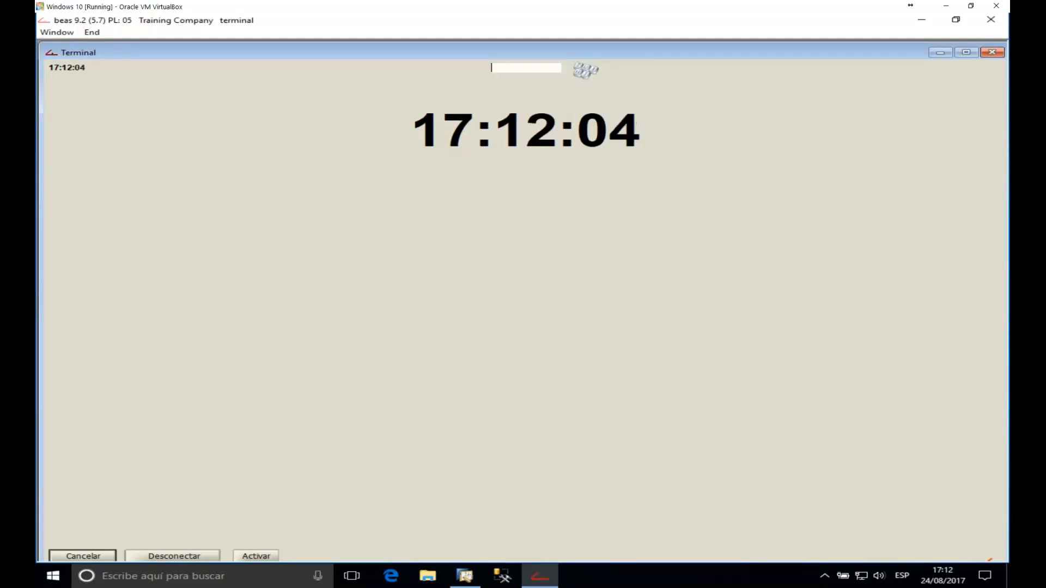
# Step: Log in as worker 1 and review pending multimachine order 1789 without starting it
pyautogui.write('1')
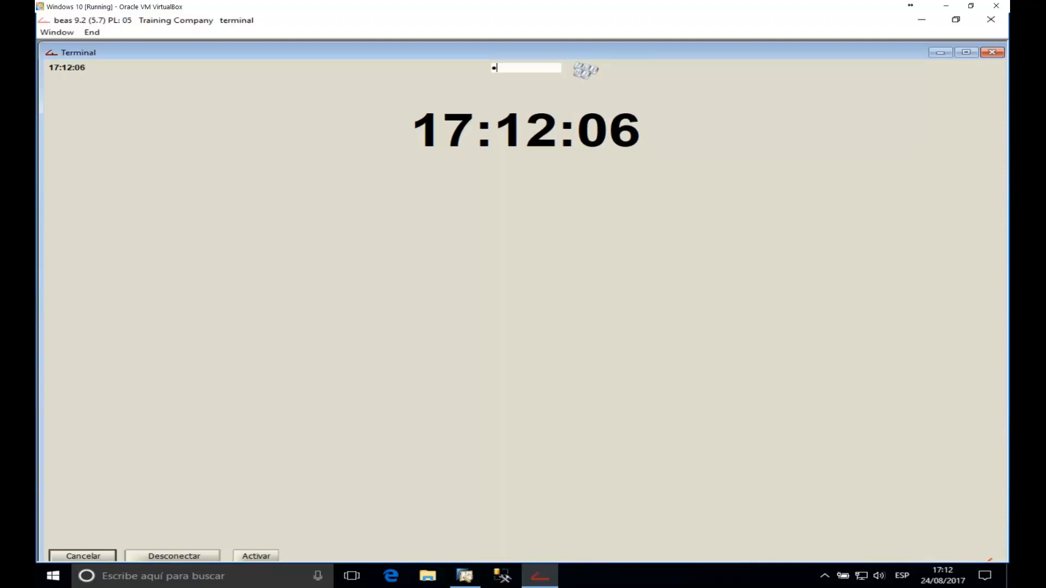
pyautogui.press('Return')
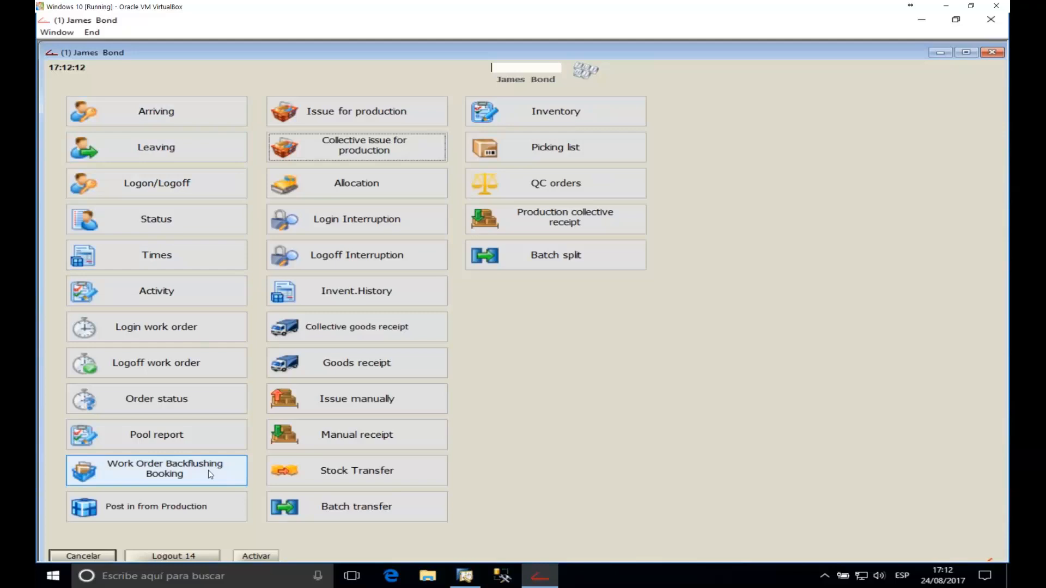
pyautogui.click(175, 337)
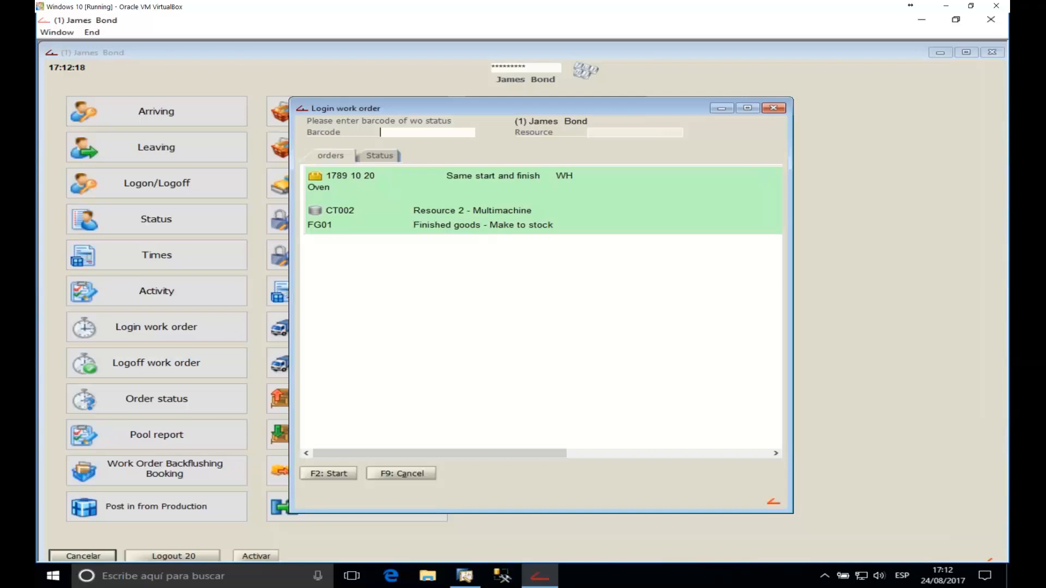
pyautogui.click(773, 108)
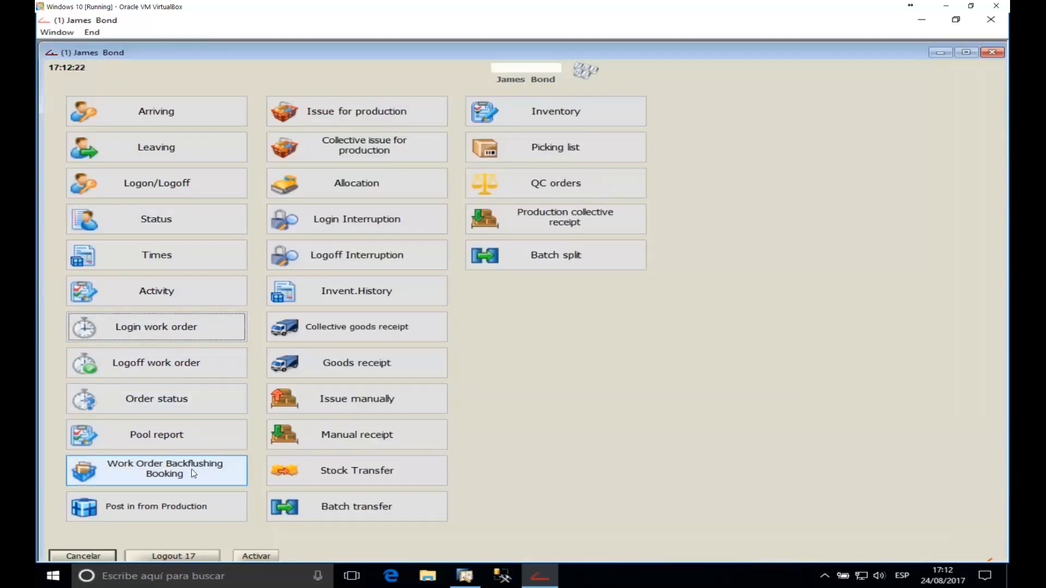
# Step: Switch to worker 10 and review the Production Time Receipt form without booking
pyautogui.click(547, 69)
pyautogui.write('••••')
pyautogui.press('Return')
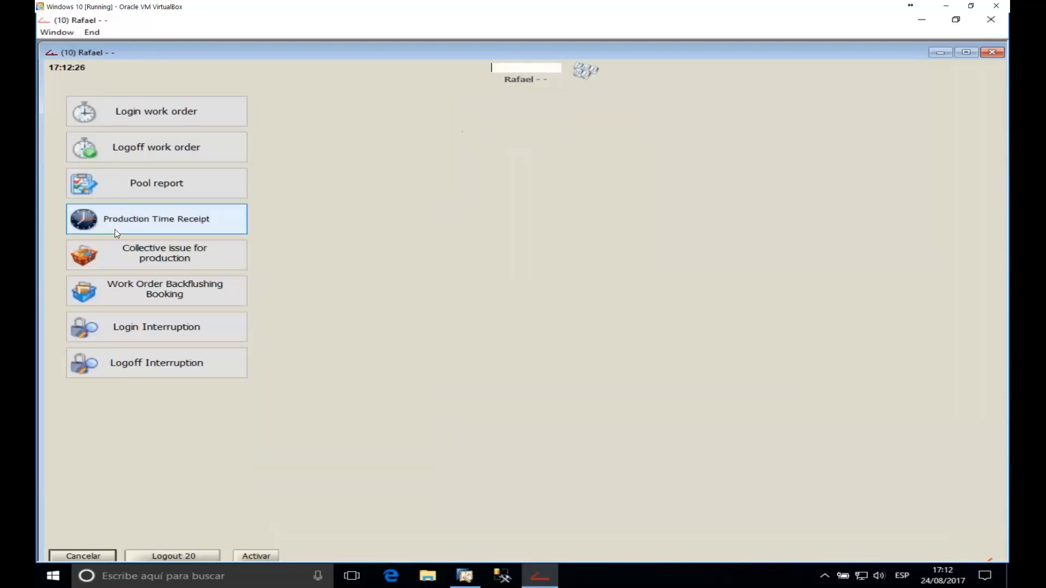
pyautogui.click(154, 230)
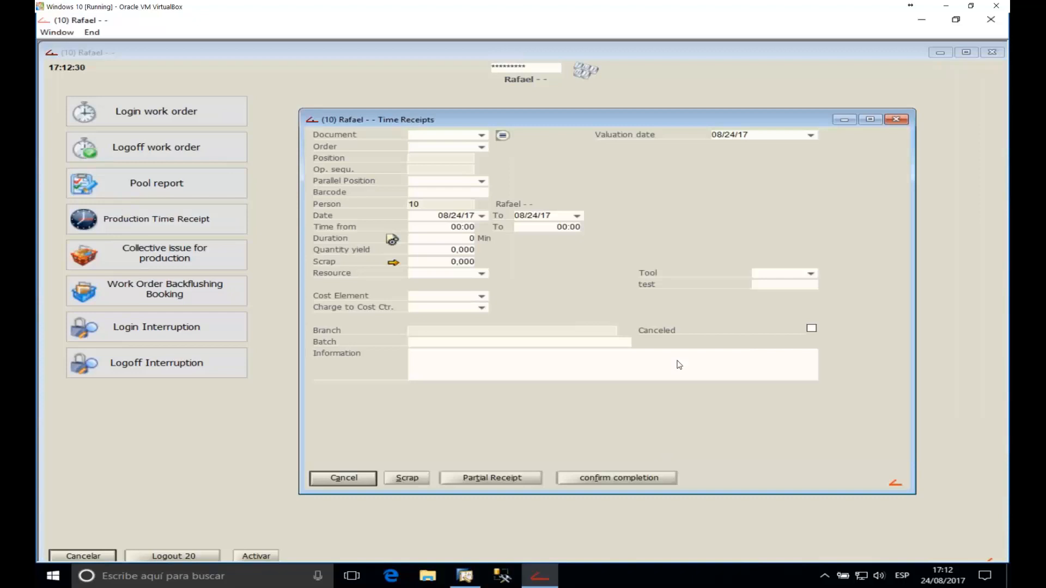
pyautogui.click(896, 120)
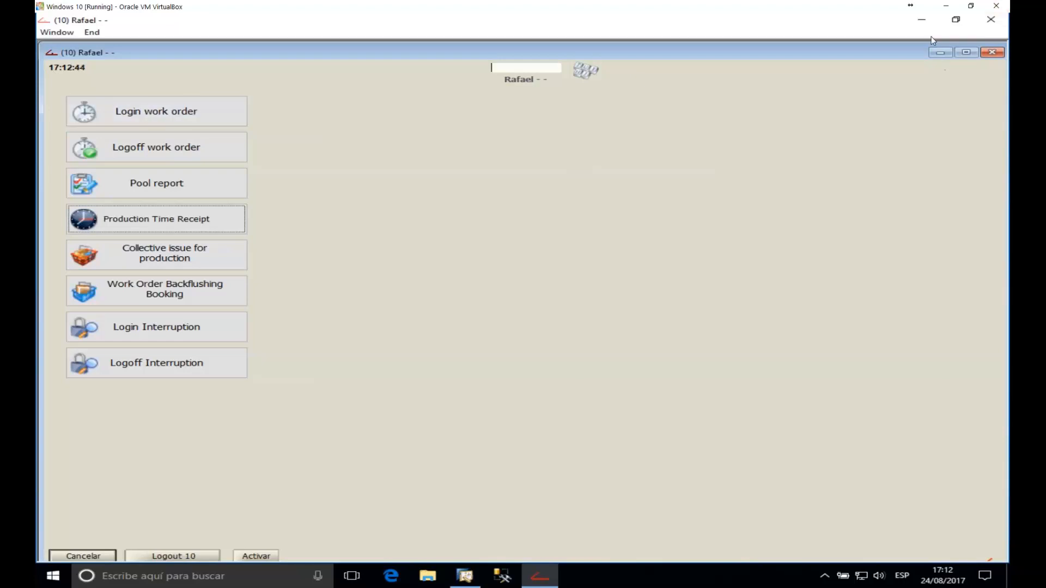
pyautogui.click(940, 52)
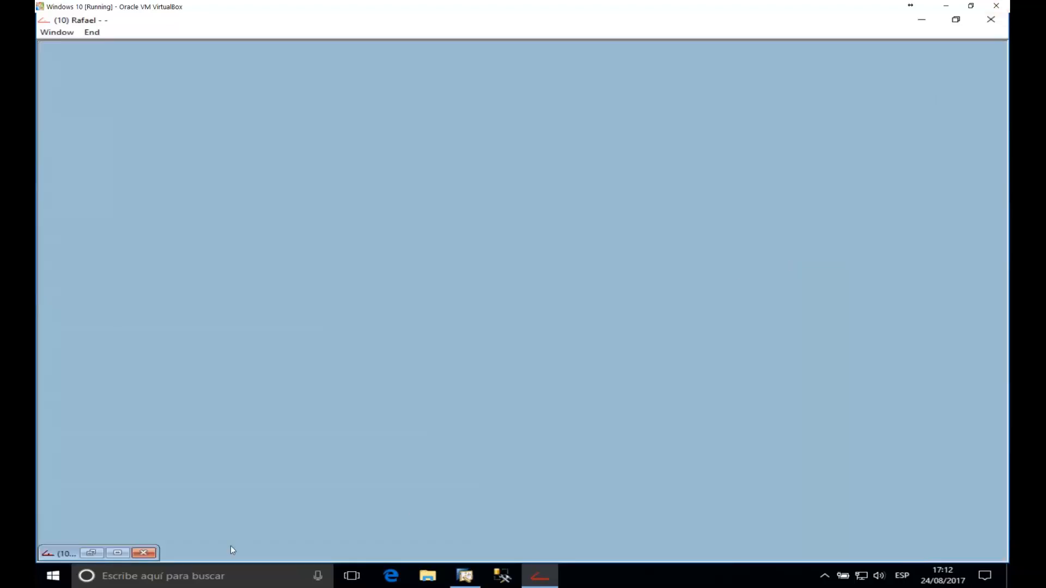
pyautogui.click(117, 551)
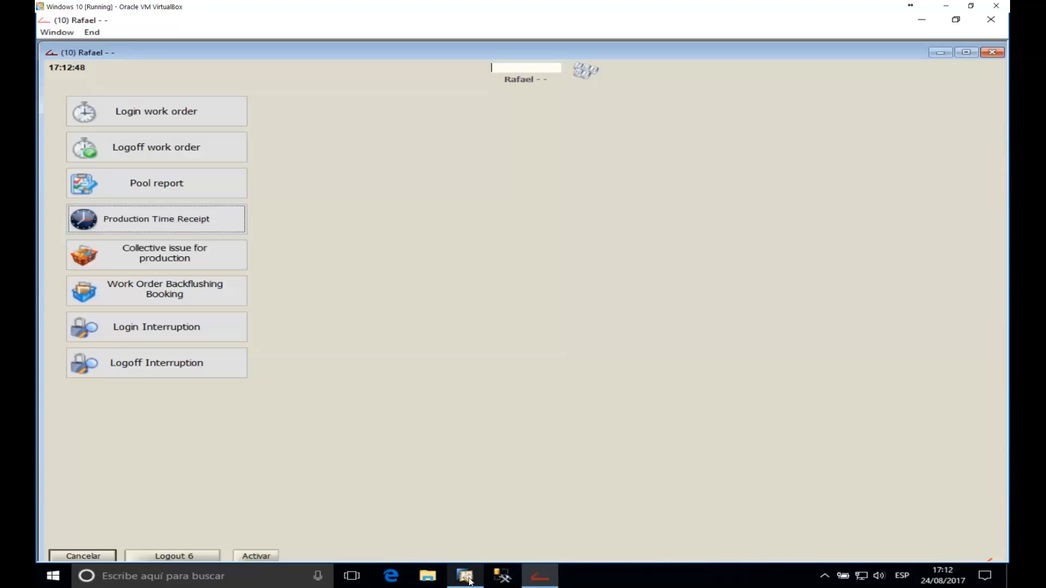
# Step: Restore SAP's Work Orders window and expand work orders 1789 and 1790
pyautogui.moveTo(469, 581)
pyautogui.click(459, 521)
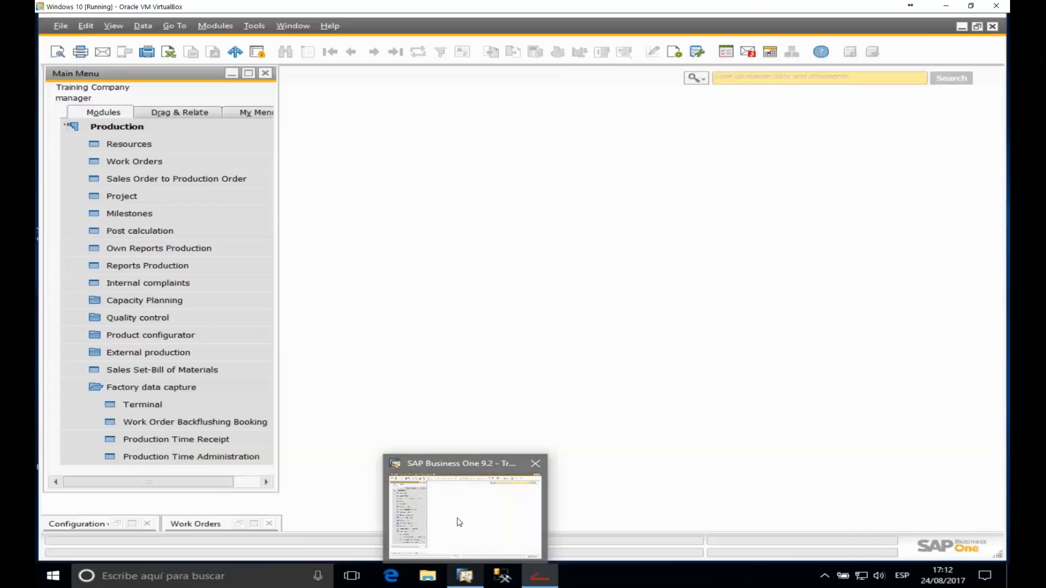
pyautogui.click(254, 524)
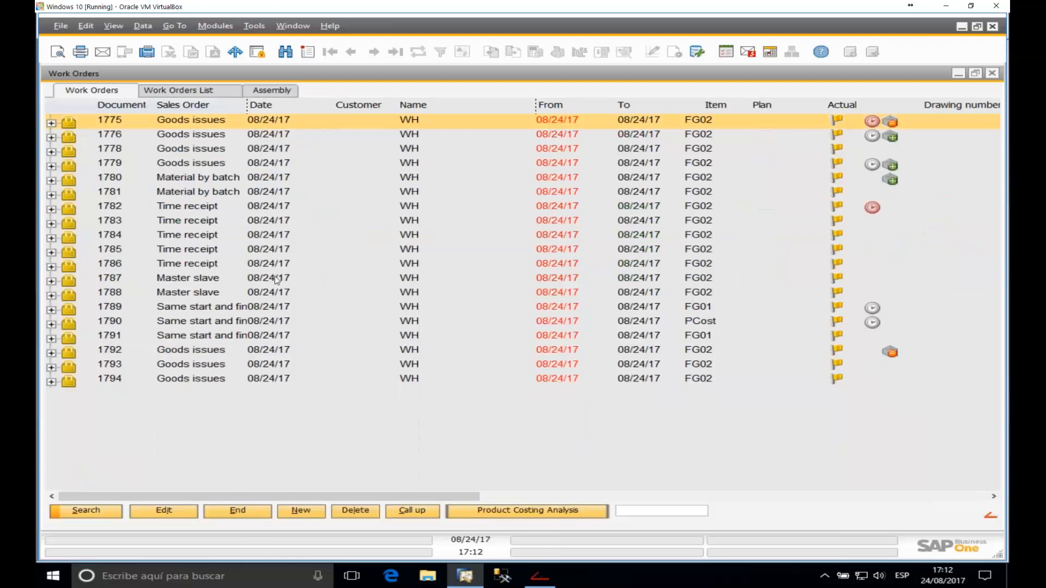
pyautogui.click(81, 349)
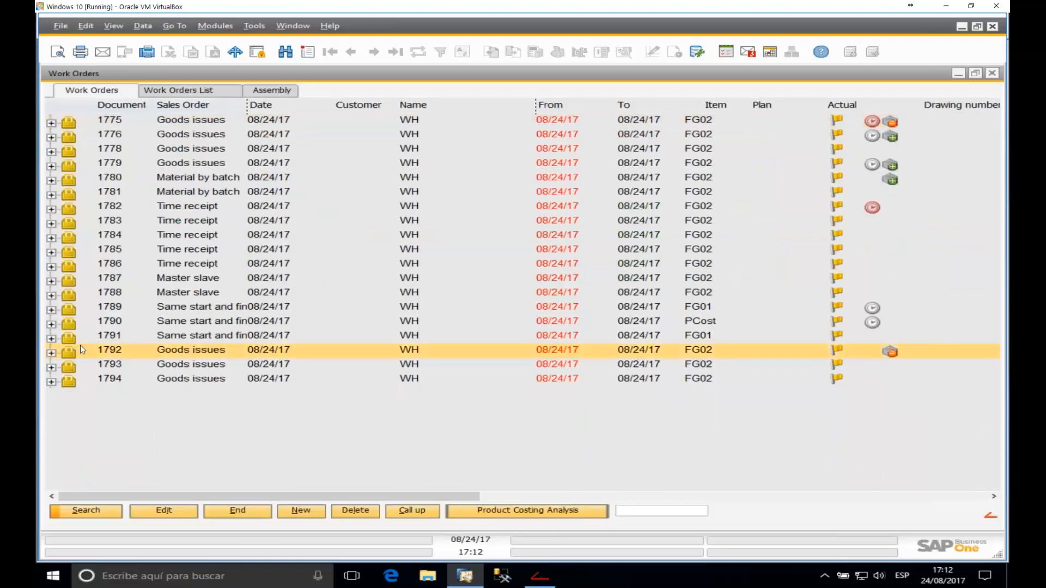
pyautogui.click(51, 310)
pyautogui.click(51, 339)
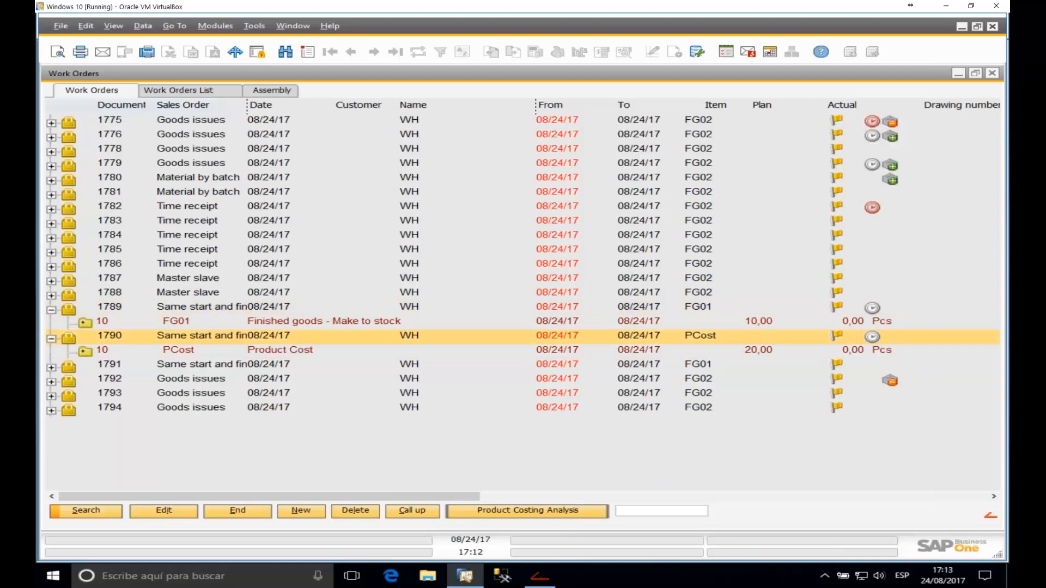
pyautogui.click(51, 368)
pyautogui.click(631, 379)
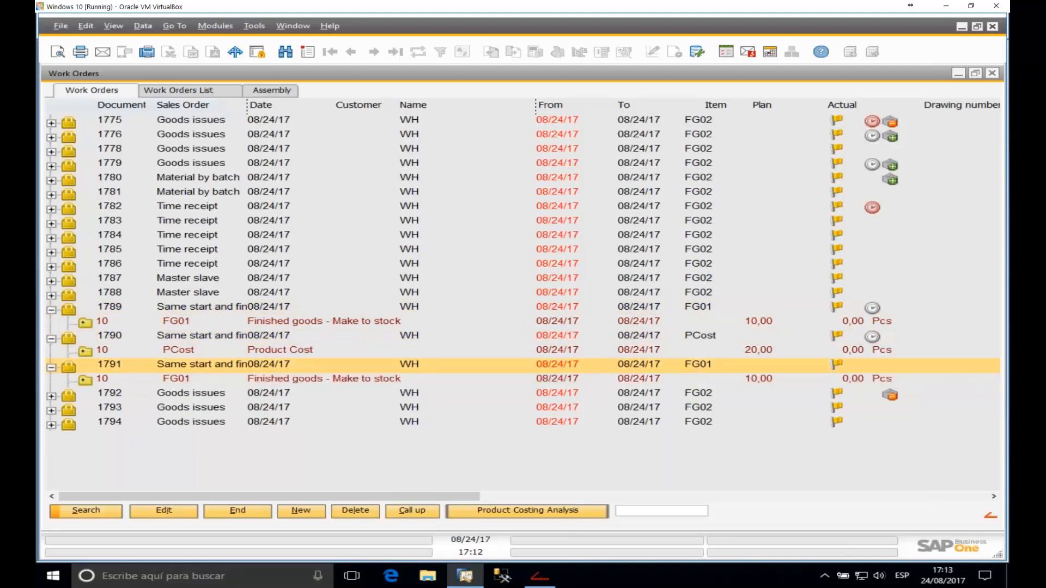
# Step: Expand 1789's FG01 and 1790's PCost lines and select the CT002 Oven operation
pyautogui.click(86, 324)
pyautogui.click(85, 437)
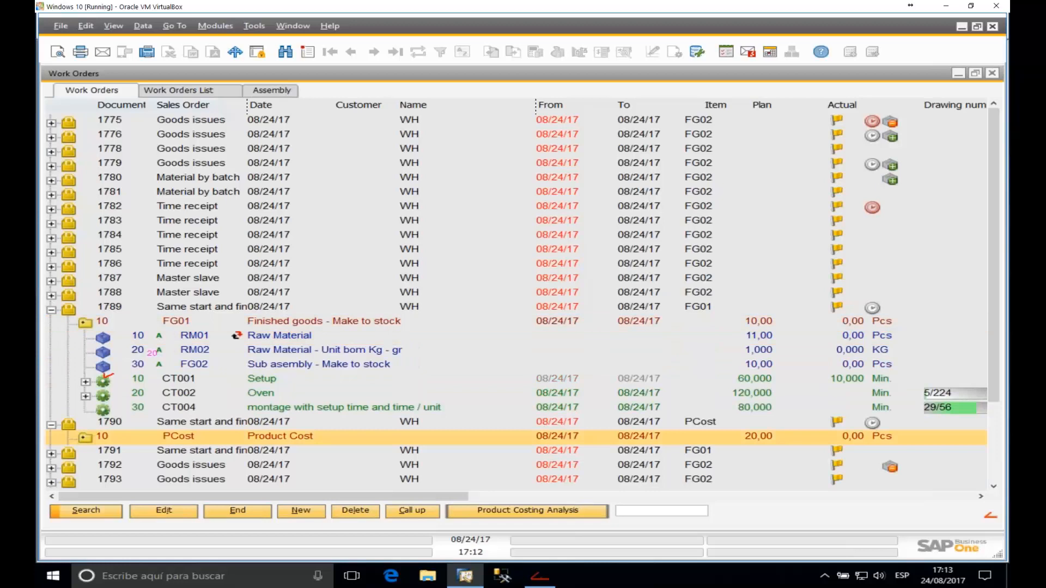
pyautogui.scroll(-3, 313, 362)
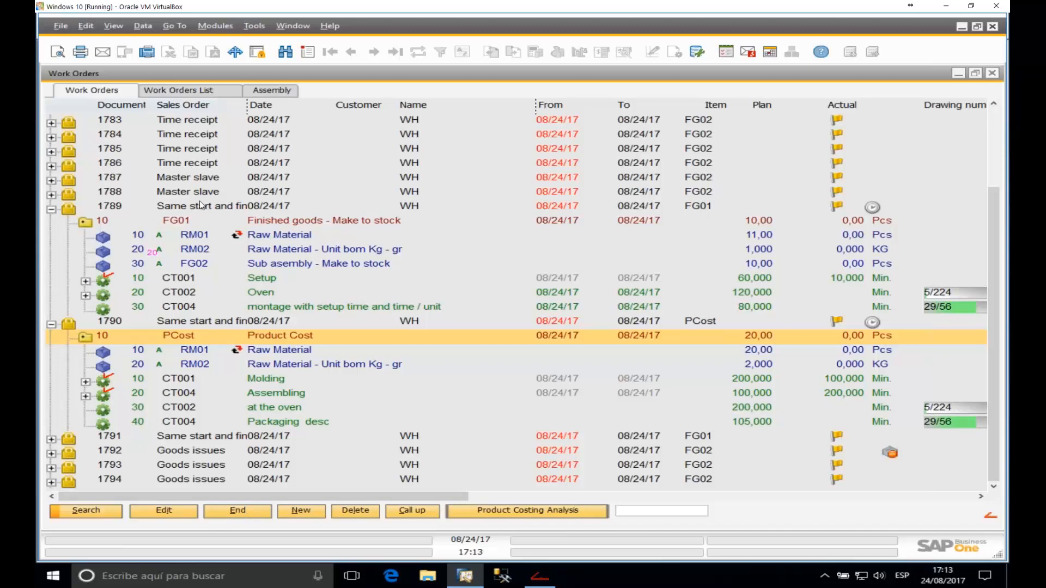
pyautogui.click(180, 295)
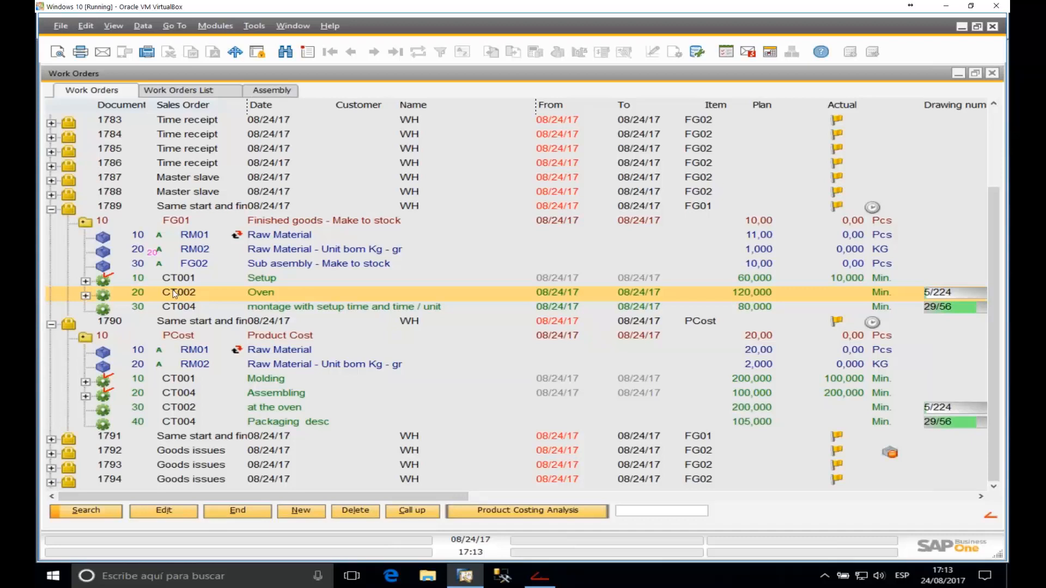
pyautogui.doubleClick(172, 290)
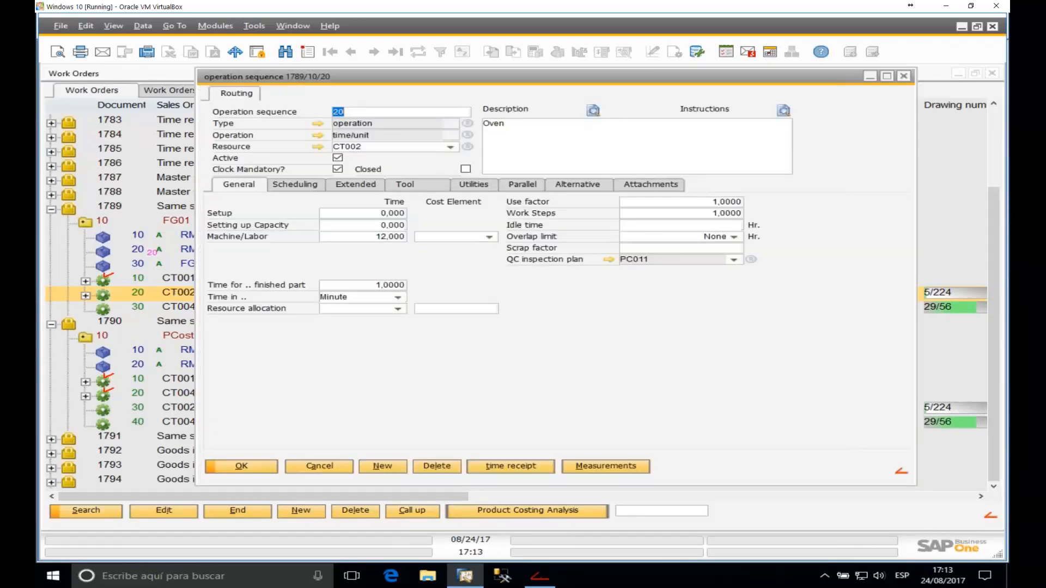
pyautogui.click(362, 185)
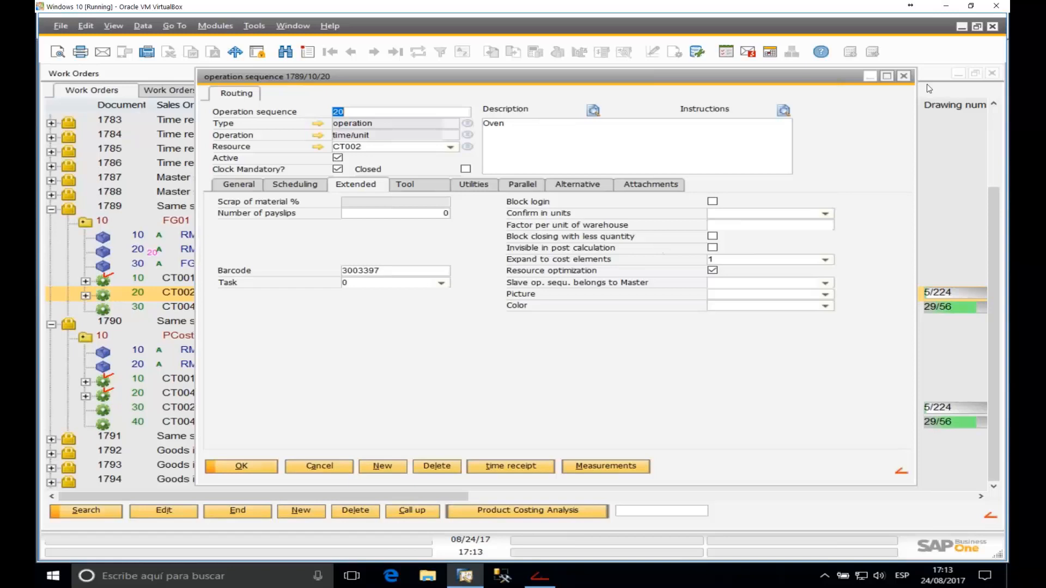
pyautogui.click(904, 77)
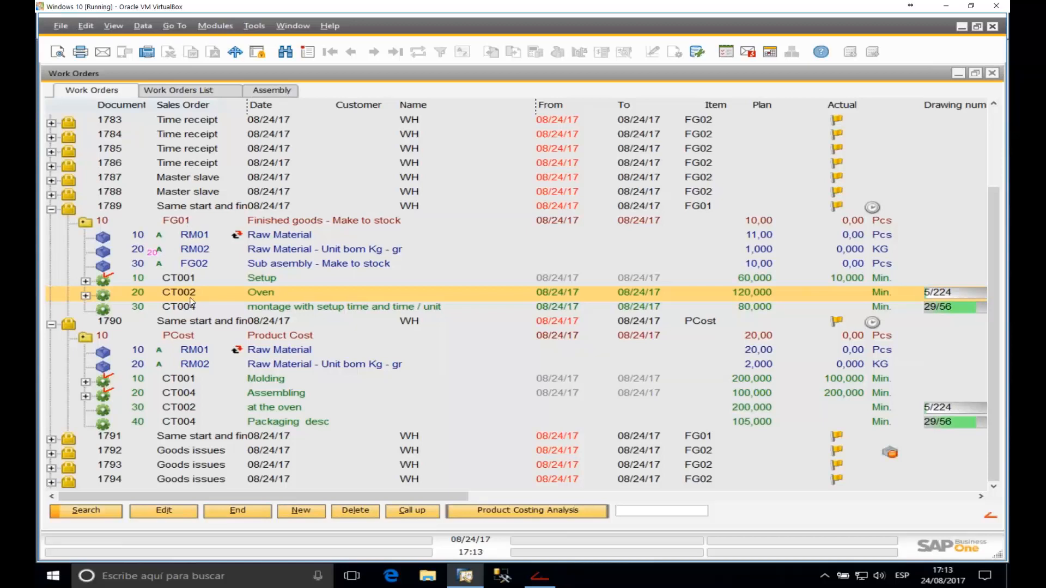
pyautogui.click(192, 412)
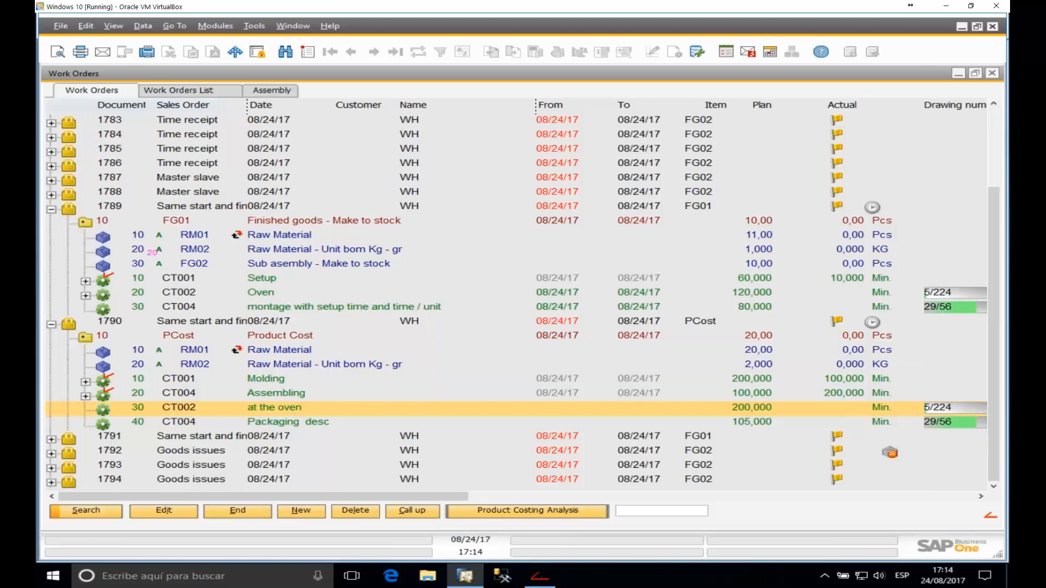
pyautogui.doubleClick(180, 408)
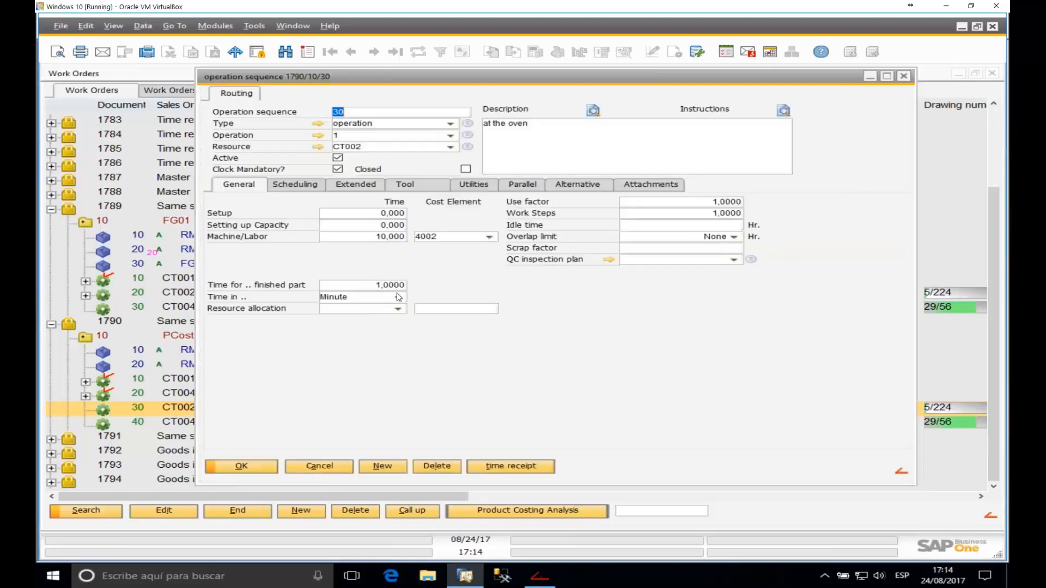
pyautogui.click(343, 186)
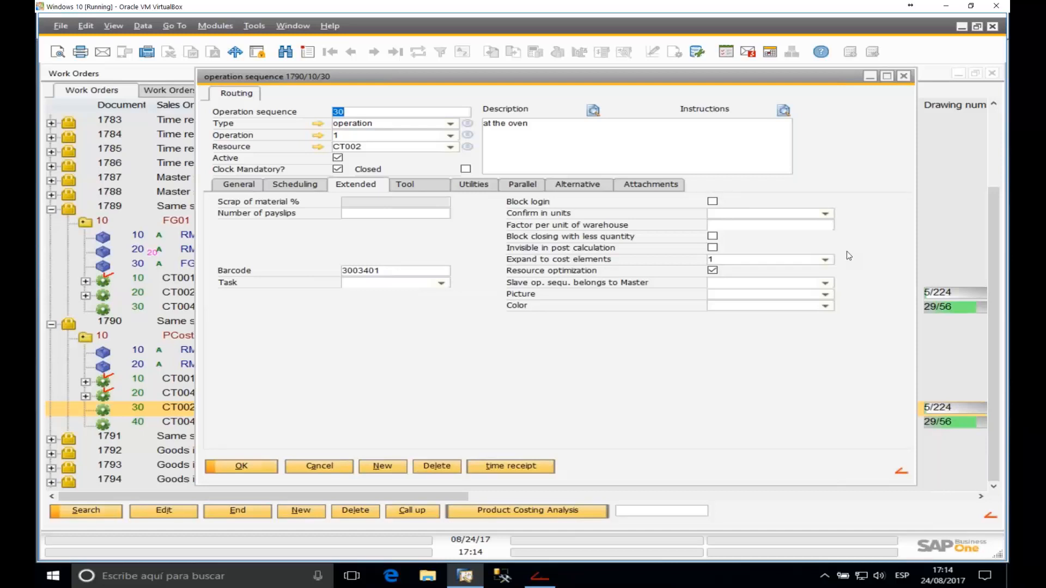
pyautogui.click(904, 77)
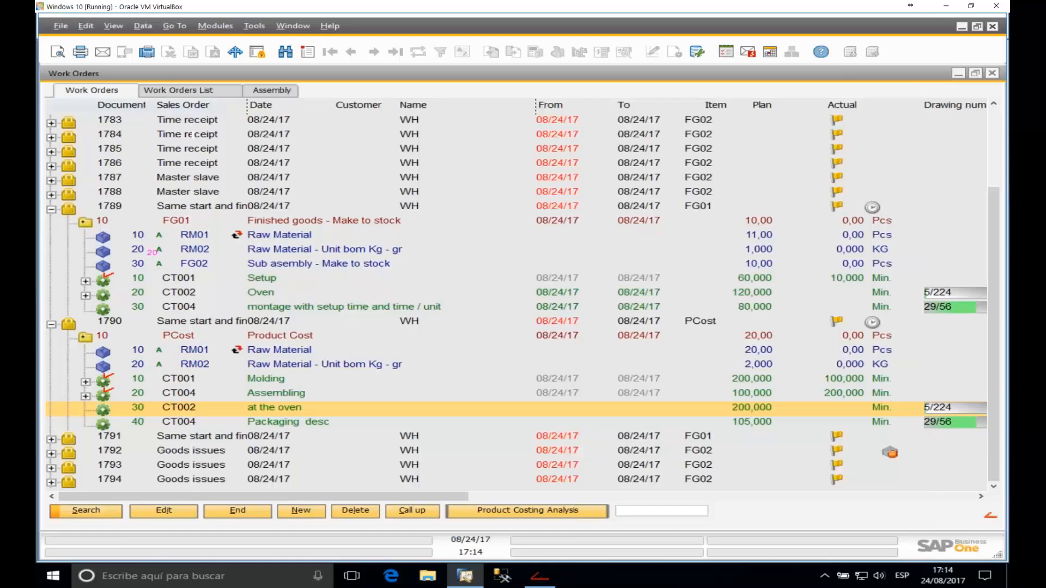
# Step: Sign in the worker and log them in to operation 1789/10/20 via barcode 3003397
pyautogui.click(541, 580)
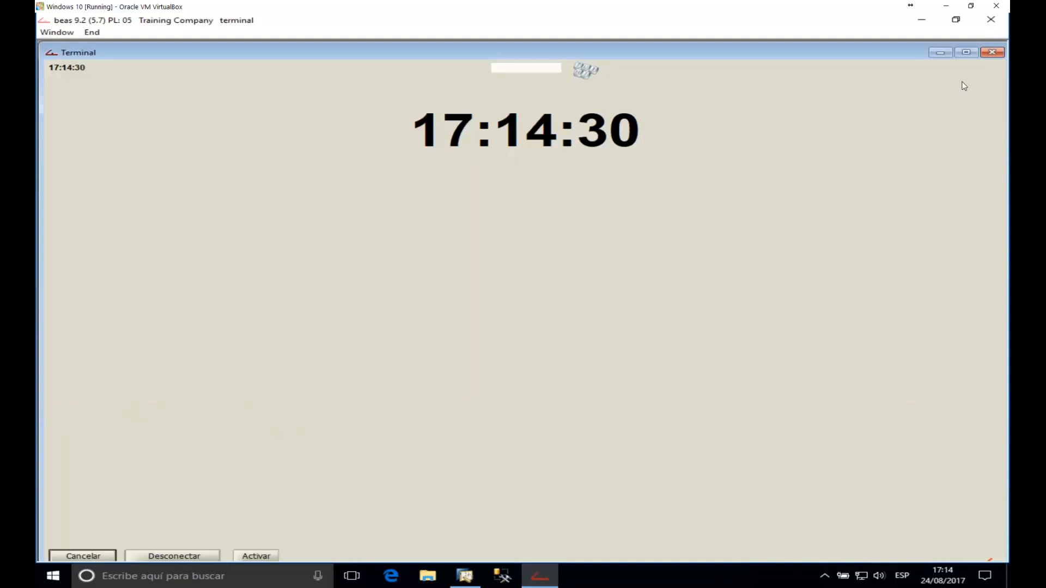
pyautogui.write('•••')
pyautogui.press('Return')
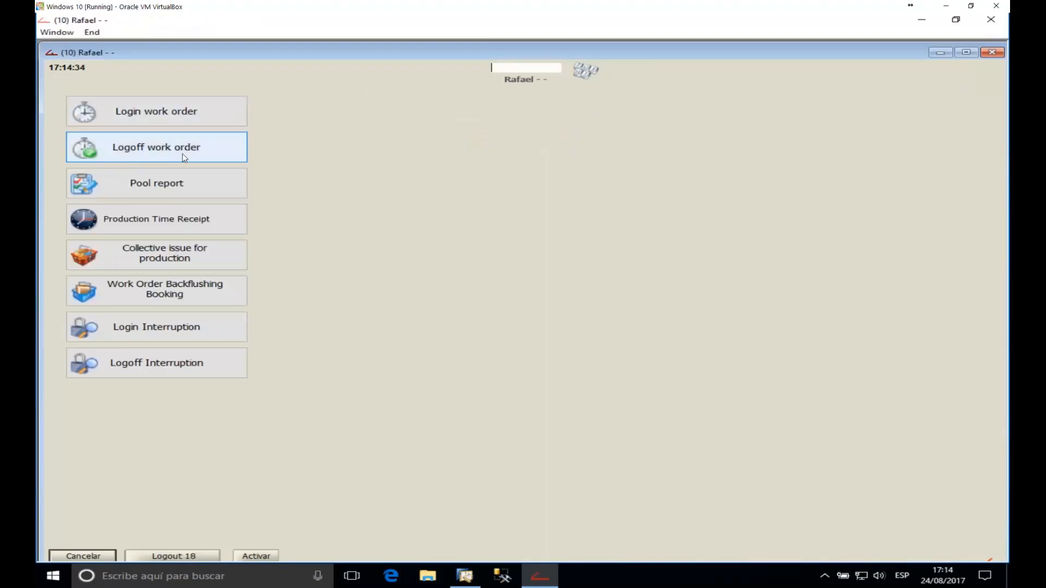
pyautogui.click(170, 113)
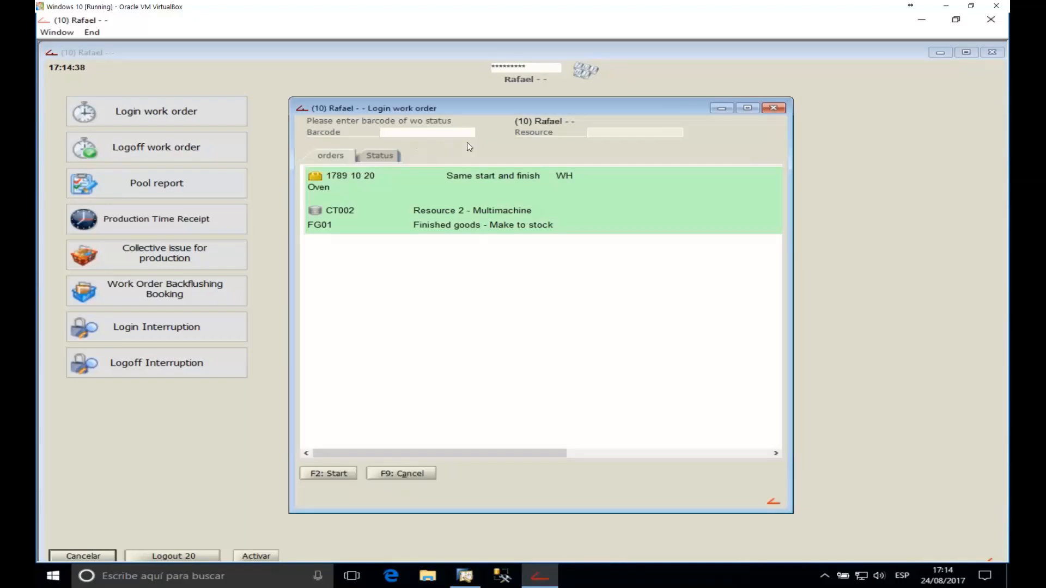
pyautogui.write('30033971')
pyautogui.press('Return')
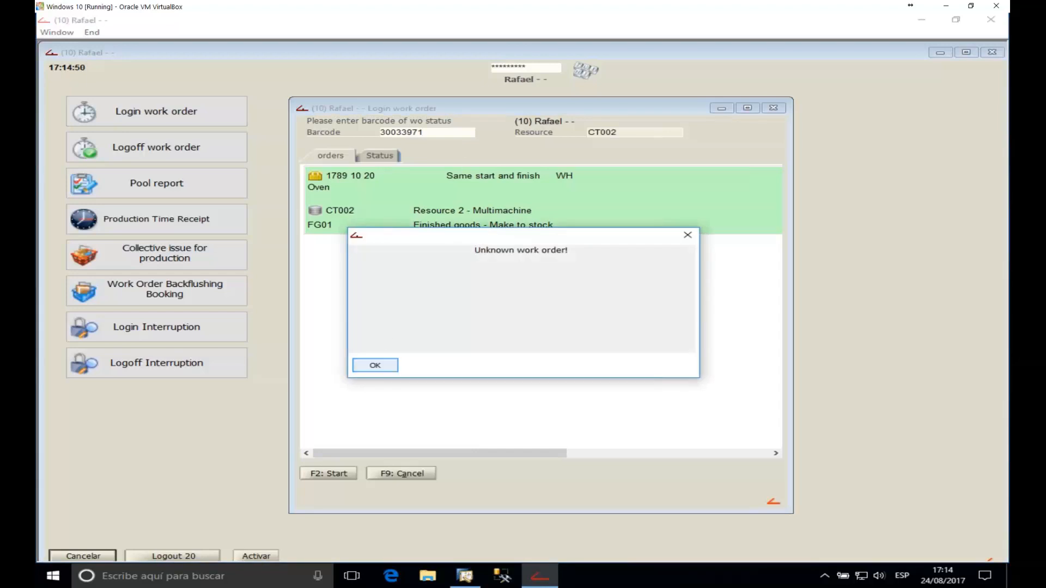
pyautogui.click(391, 366)
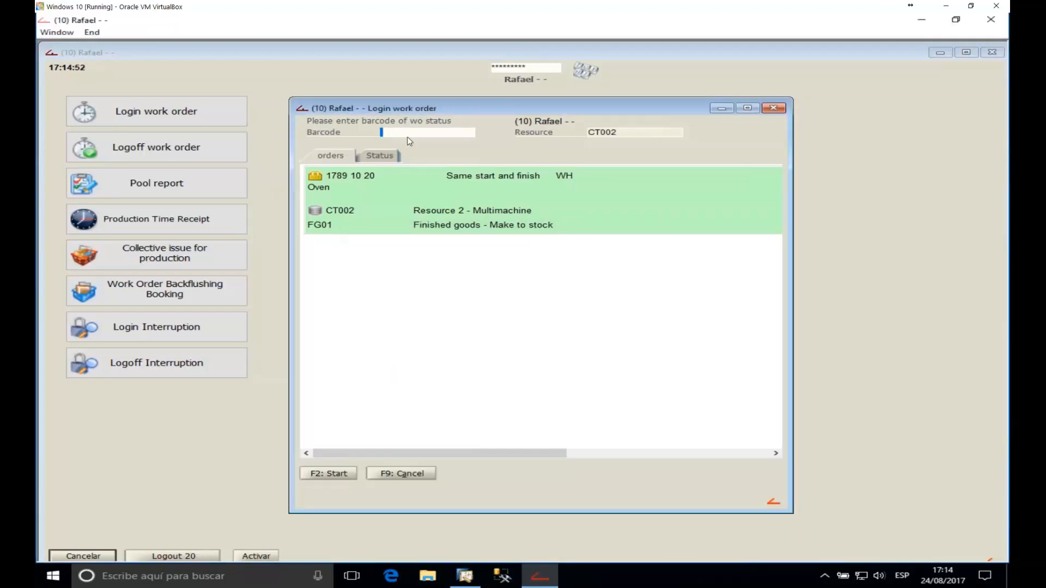
pyautogui.write('3003397')
pyautogui.press('Return')
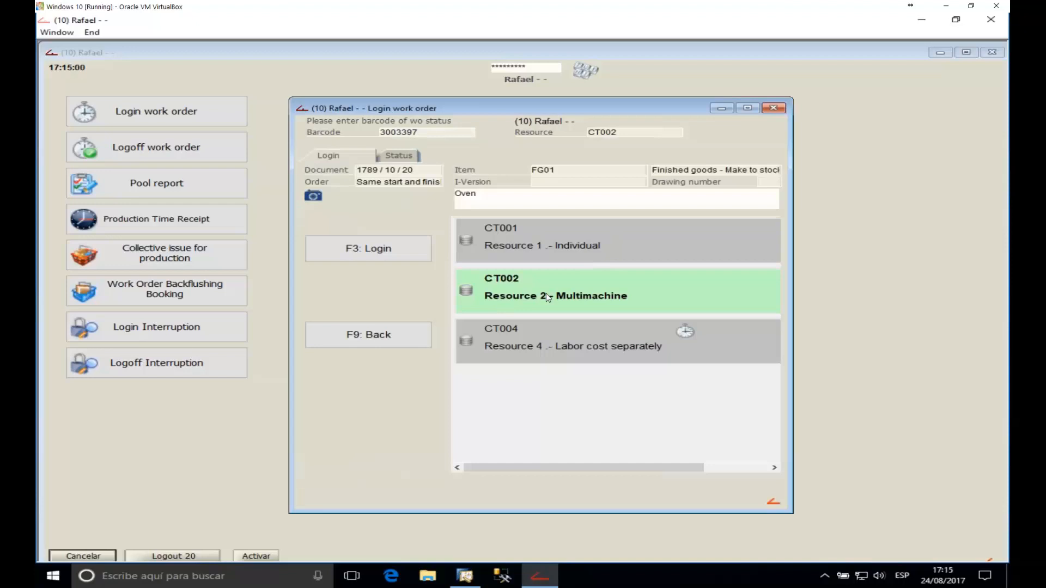
pyautogui.click(399, 250)
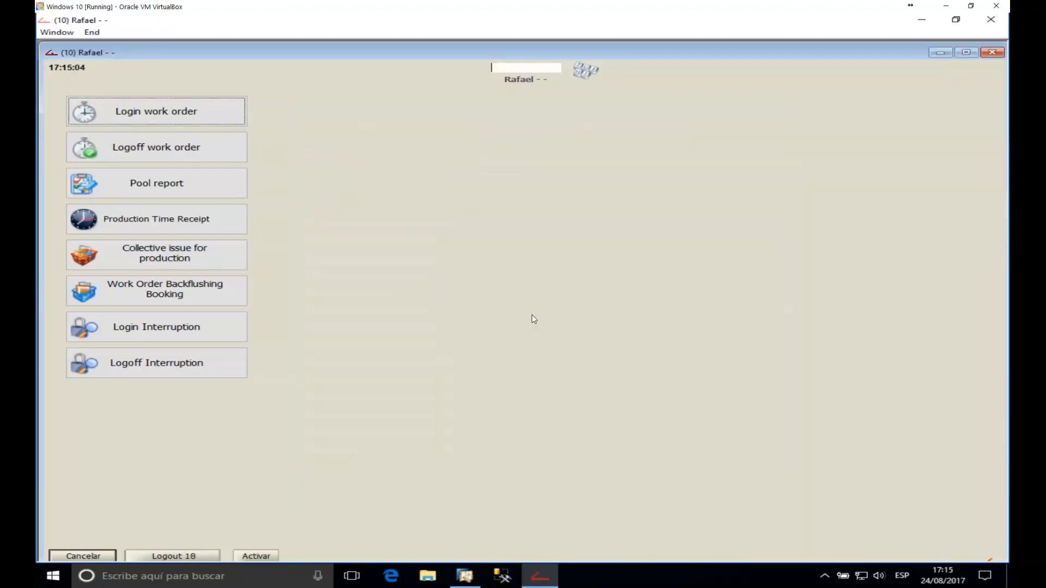
# Step: Log the worker in to 1790/10/30 with barcode 3003401, then minimize the worker window
pyautogui.click(205, 110)
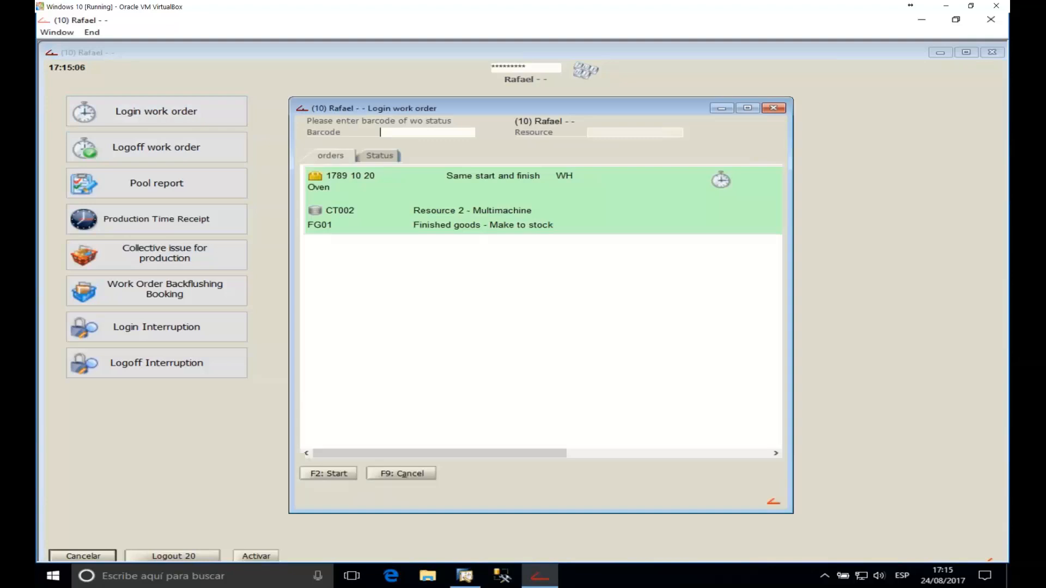
pyautogui.write('3003401')
pyautogui.press('Return')
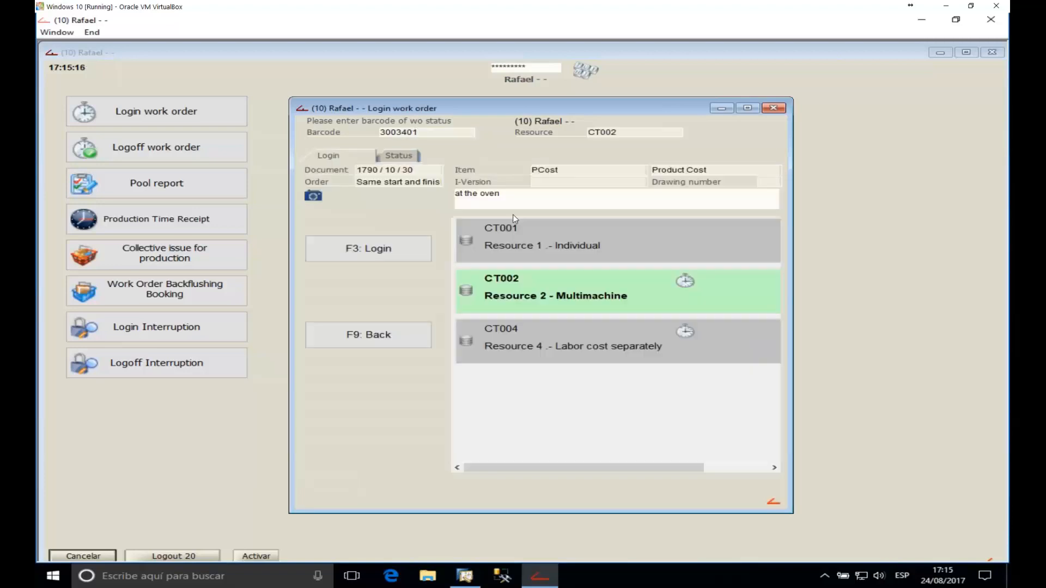
pyautogui.press('F3')
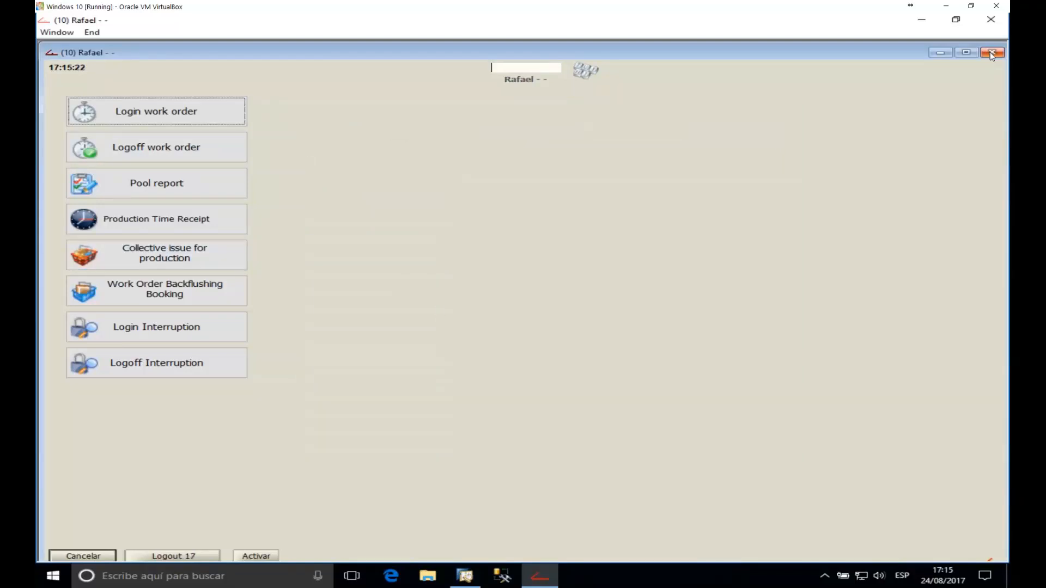
pyautogui.click(940, 53)
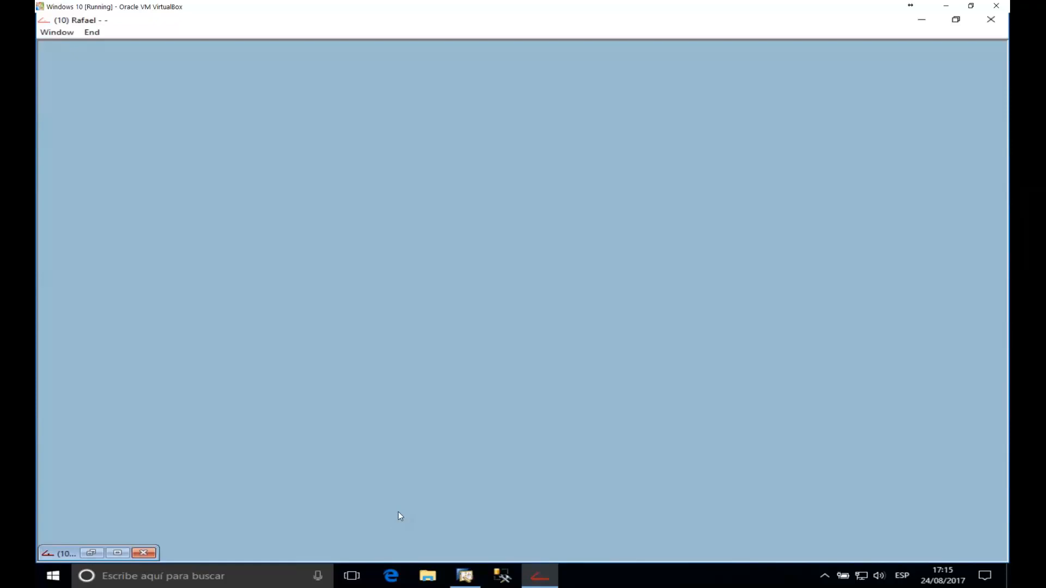
# Step: Minimize Work Orders and open resource CT002 via Production > Resources
pyautogui.click(465, 576)
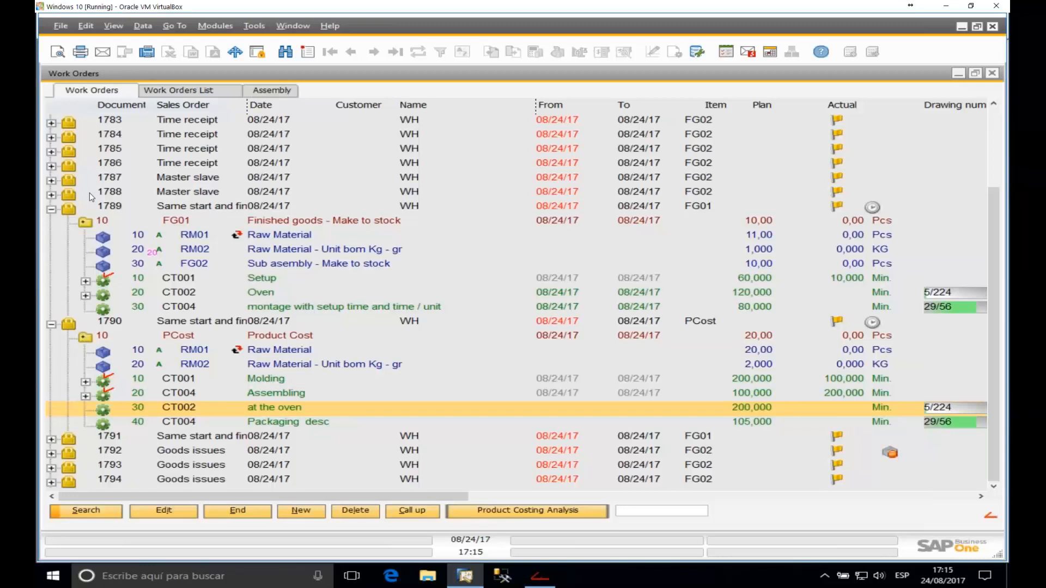
pyautogui.click(959, 73)
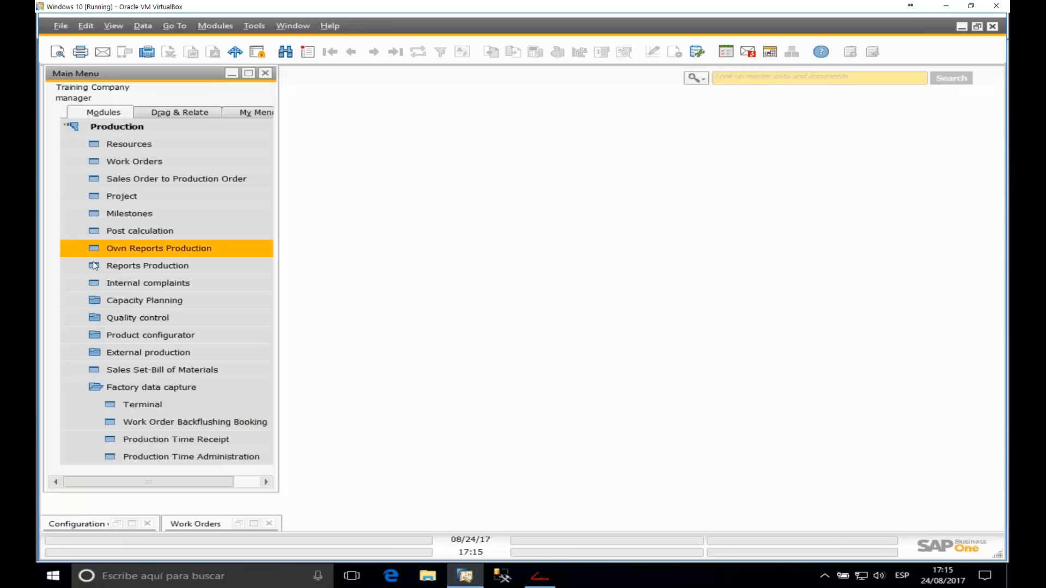
pyautogui.click(191, 391)
pyautogui.click(139, 126)
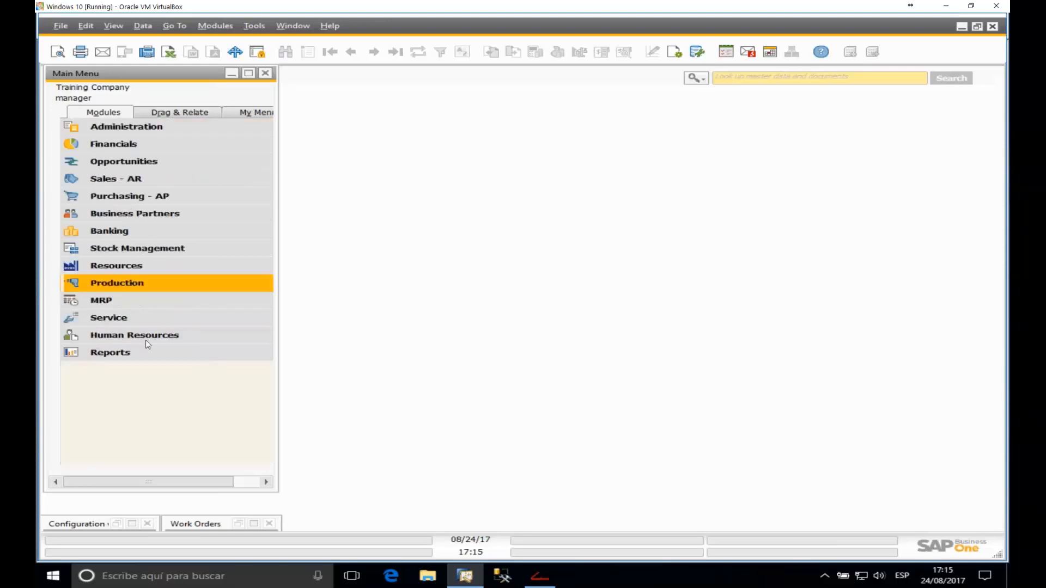
pyautogui.click(132, 286)
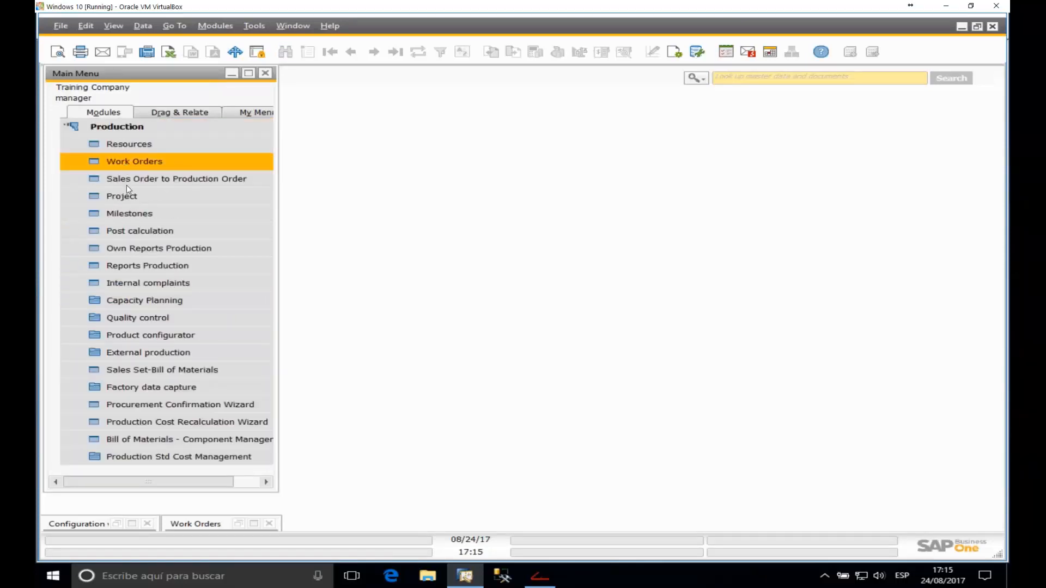
pyautogui.click(149, 149)
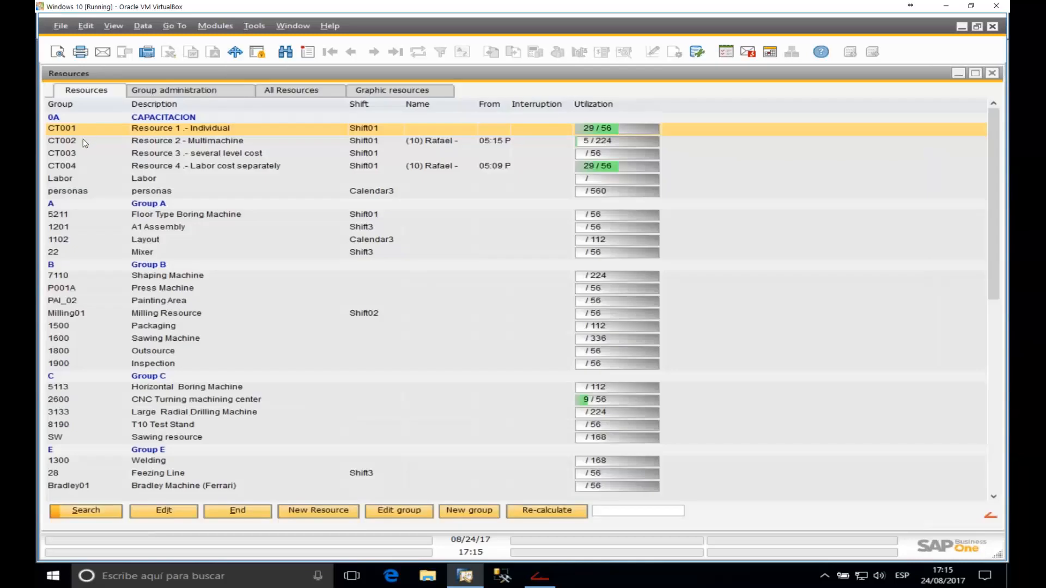
pyautogui.click(80, 142)
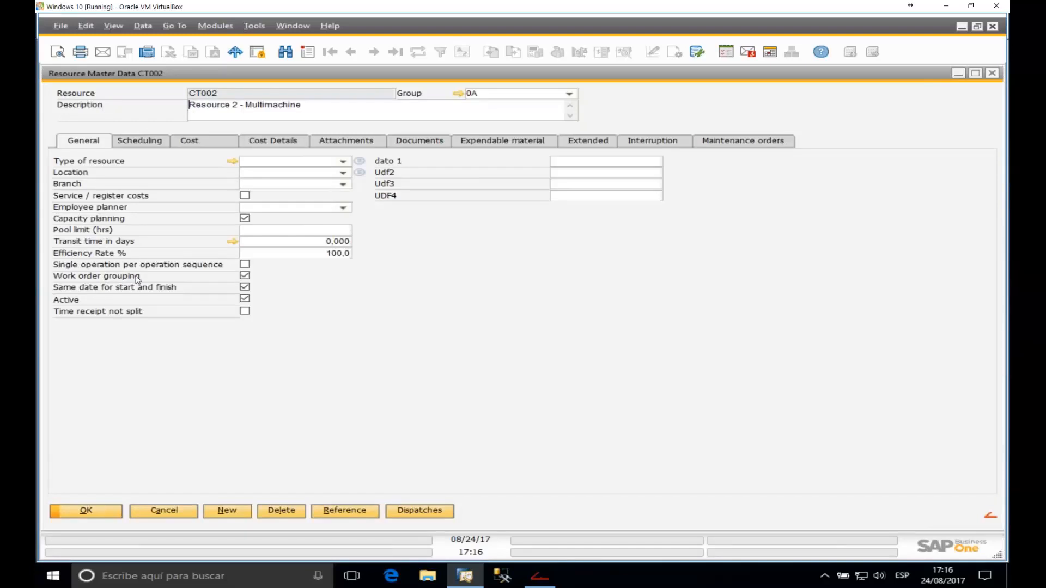
pyautogui.click(168, 287)
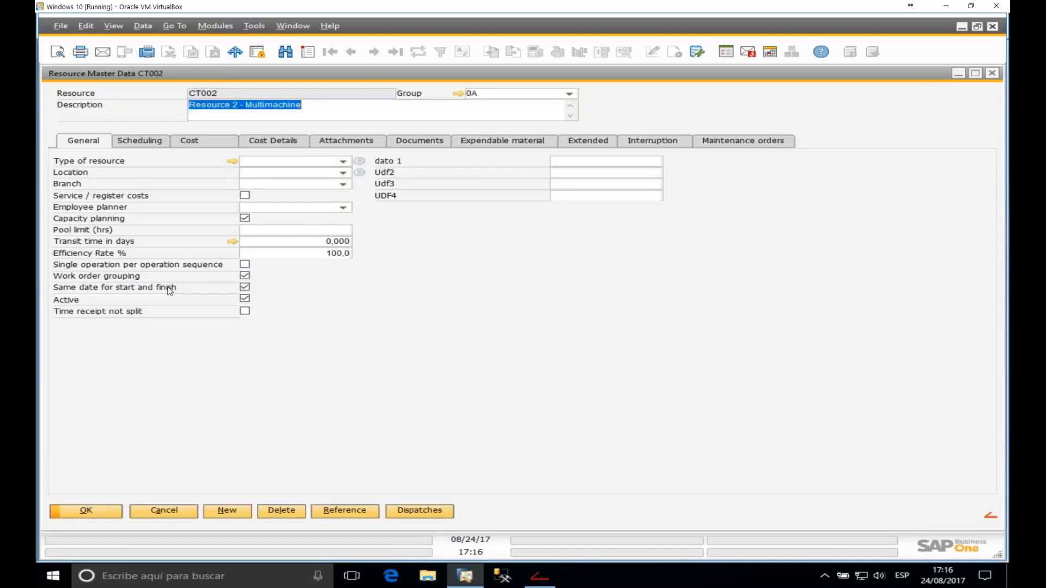
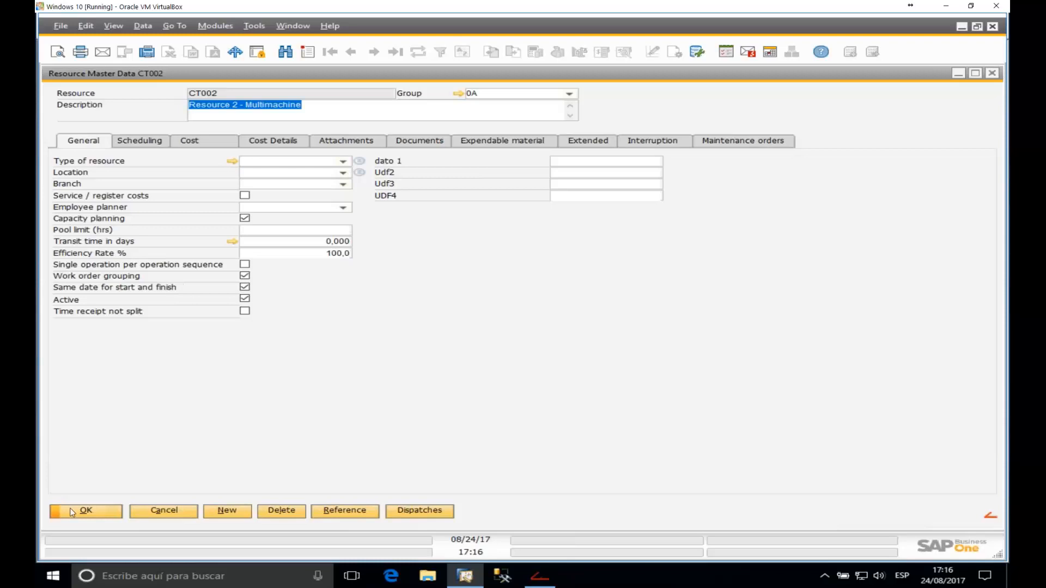
# Step: Close resource CT002, minimize the Resources list, and switch to the beas 9.2 terminal
pyautogui.click(104, 508)
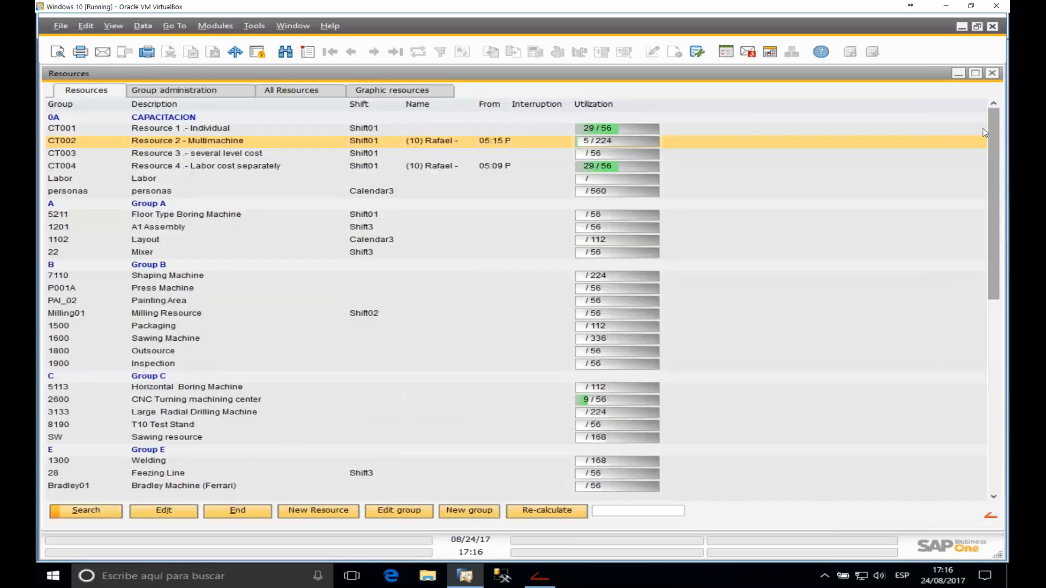
pyautogui.click(959, 73)
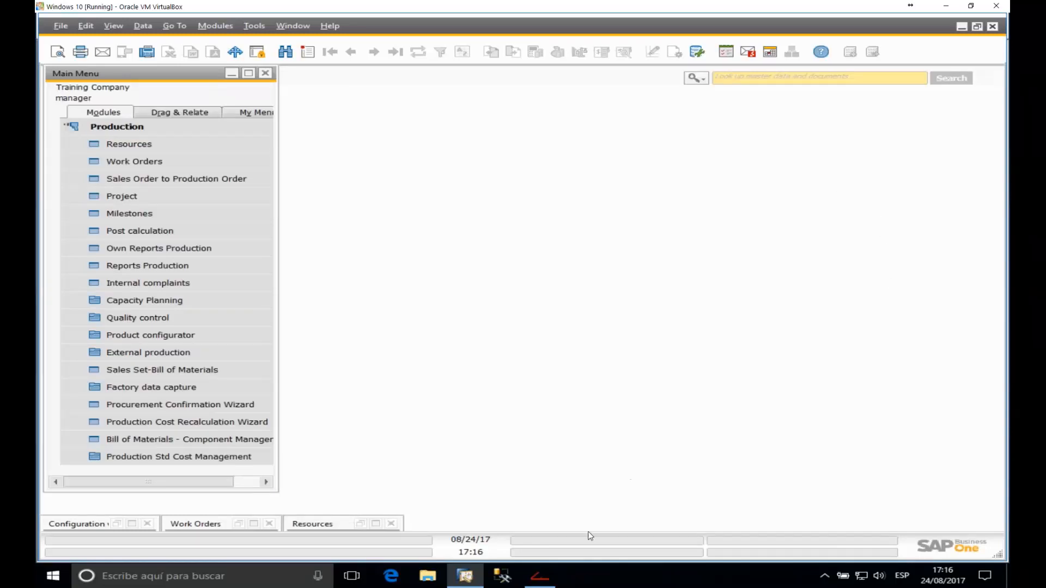
pyautogui.moveTo(540, 583)
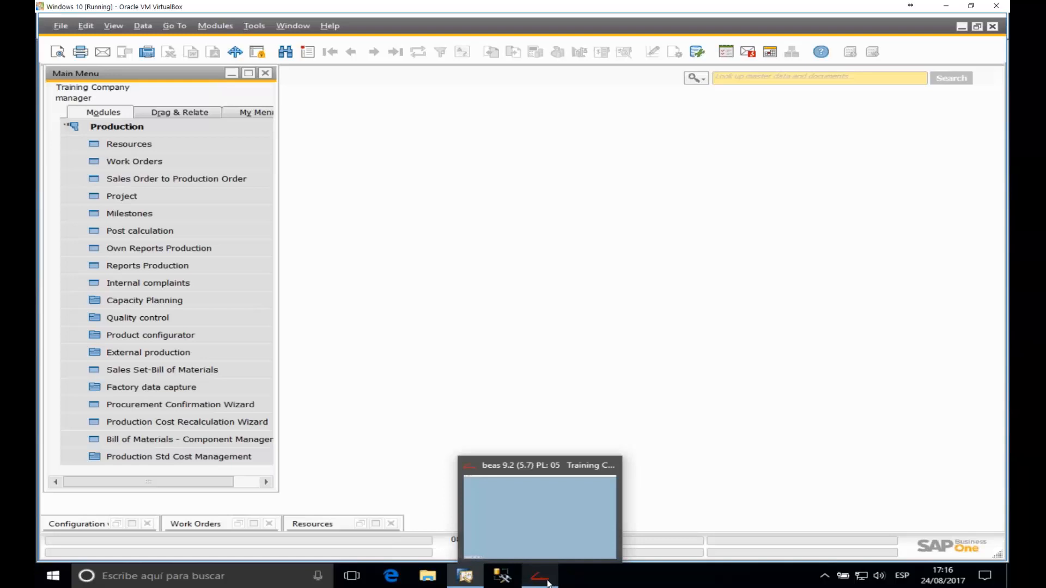
pyautogui.click(549, 524)
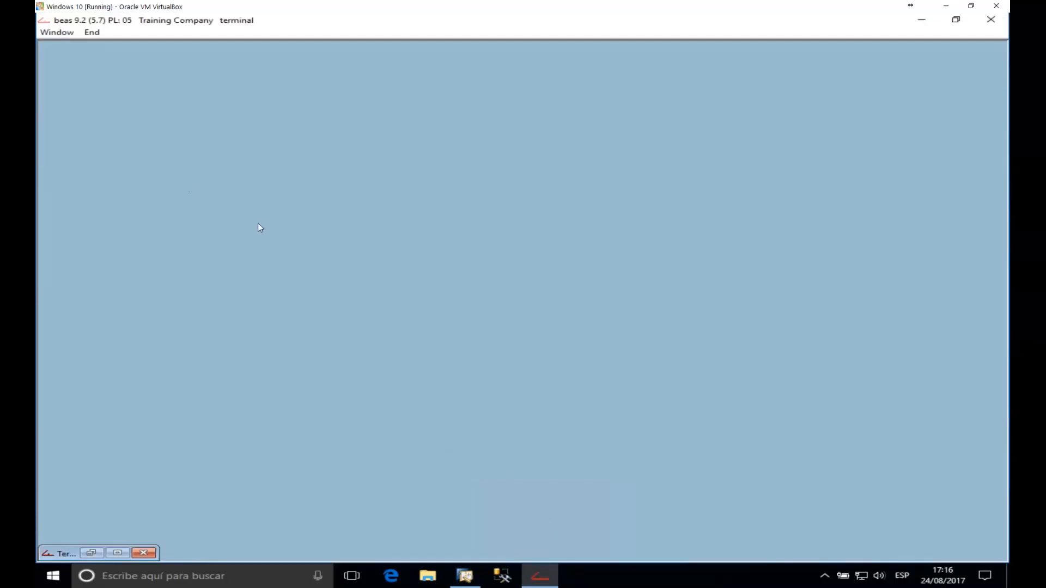
# Step: Log in to the full-size terminal with the personnel code and start Logoff work order
pyautogui.click(118, 553)
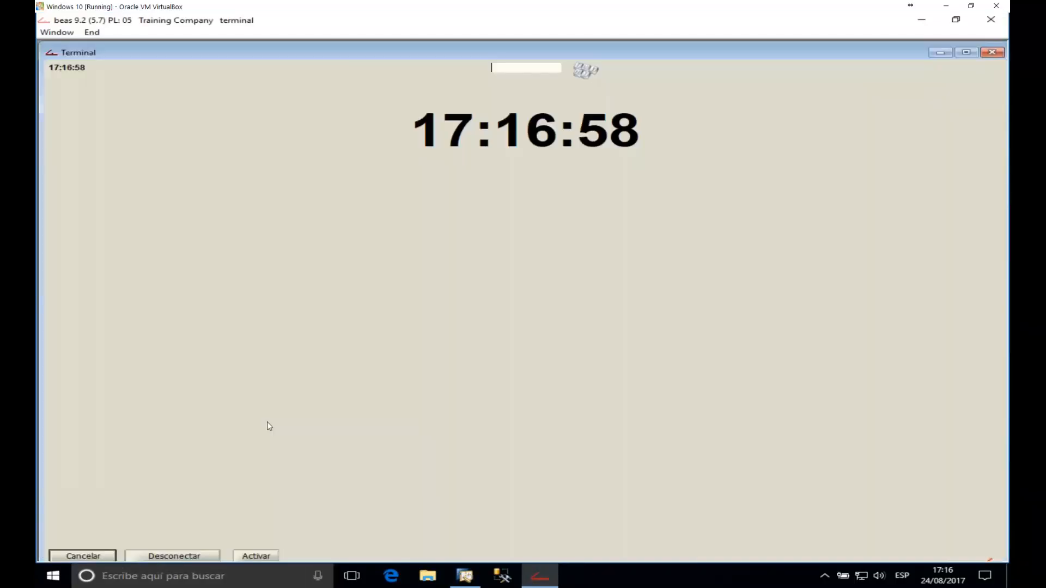
pyautogui.write('123')
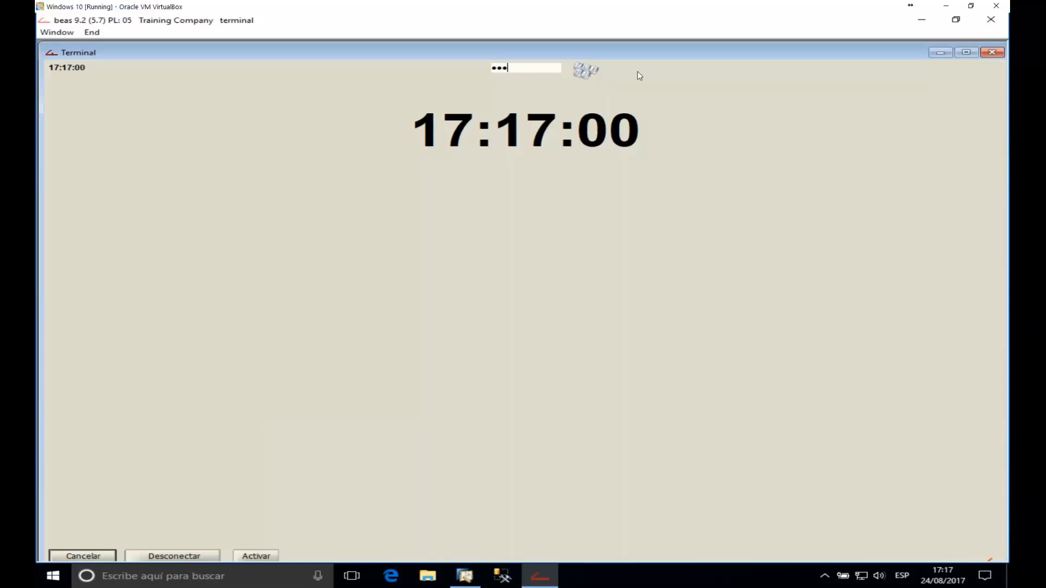
pyautogui.press('Return')
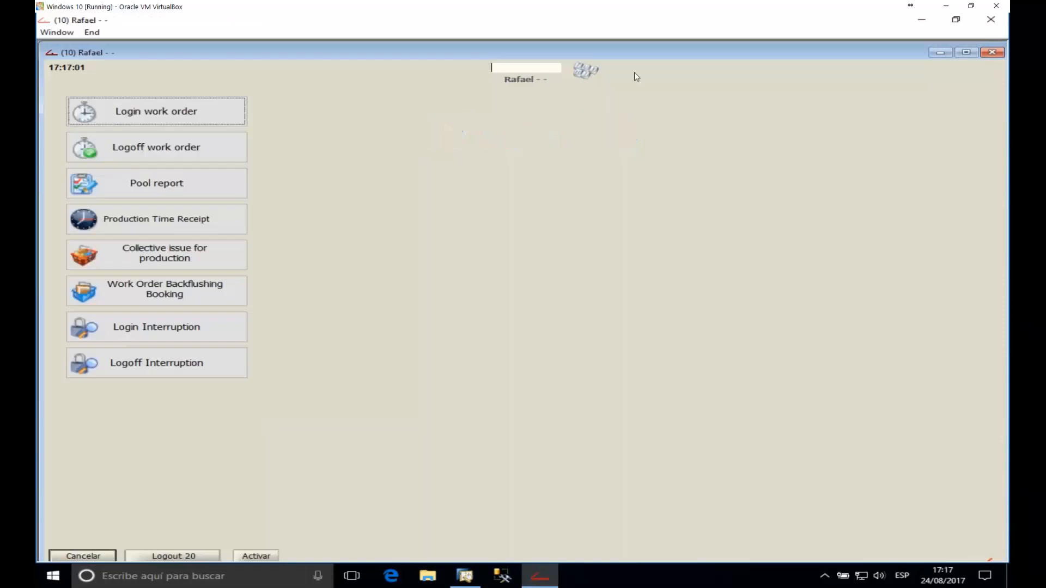
pyautogui.click(182, 151)
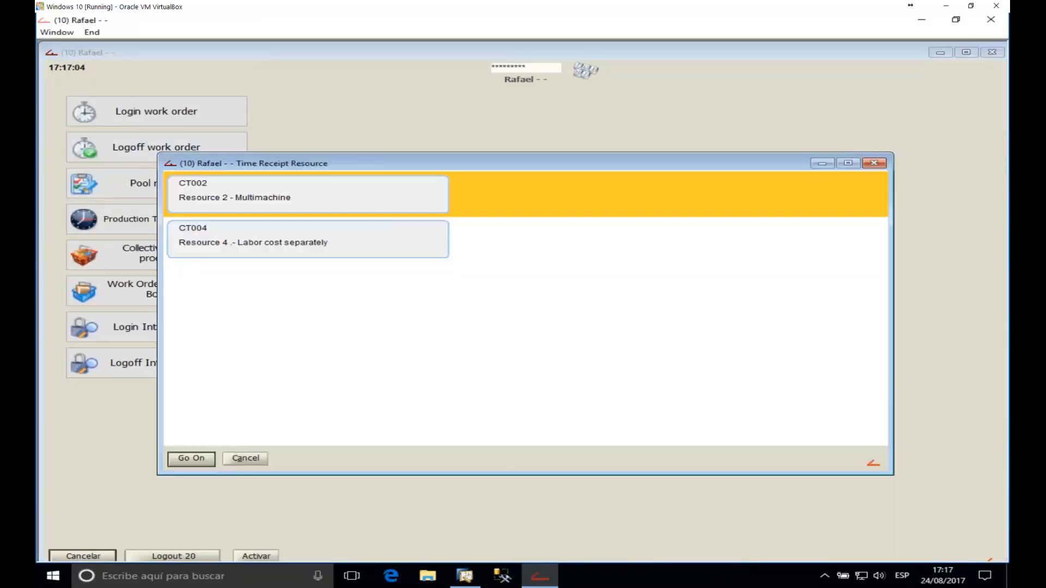
pyautogui.moveTo(590, 162); pyautogui.dragTo(606, 113)
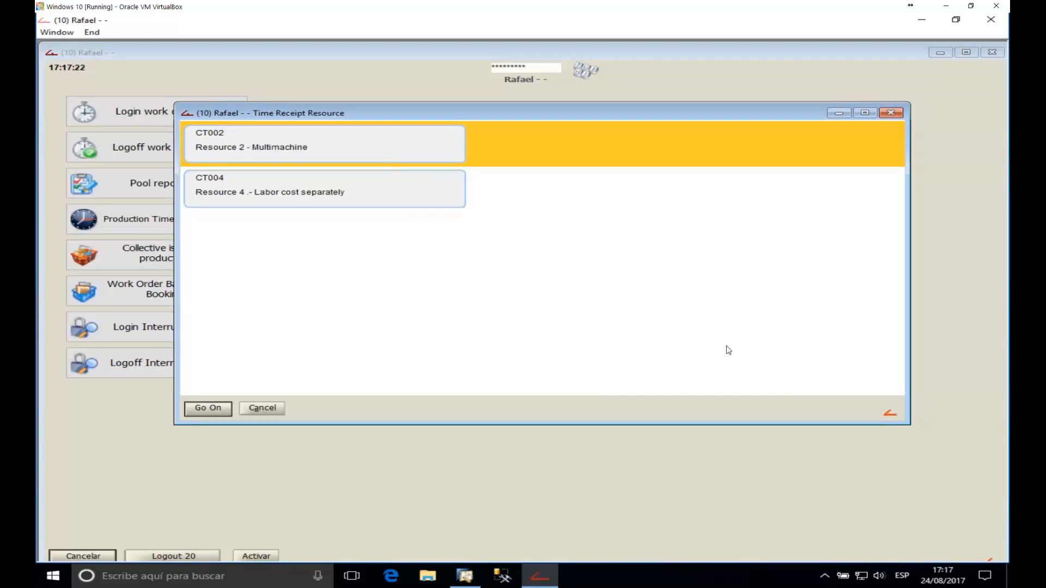
# Step: Choose resource CT002 and enter 1 good piece for order 1789
pyautogui.click(366, 150)
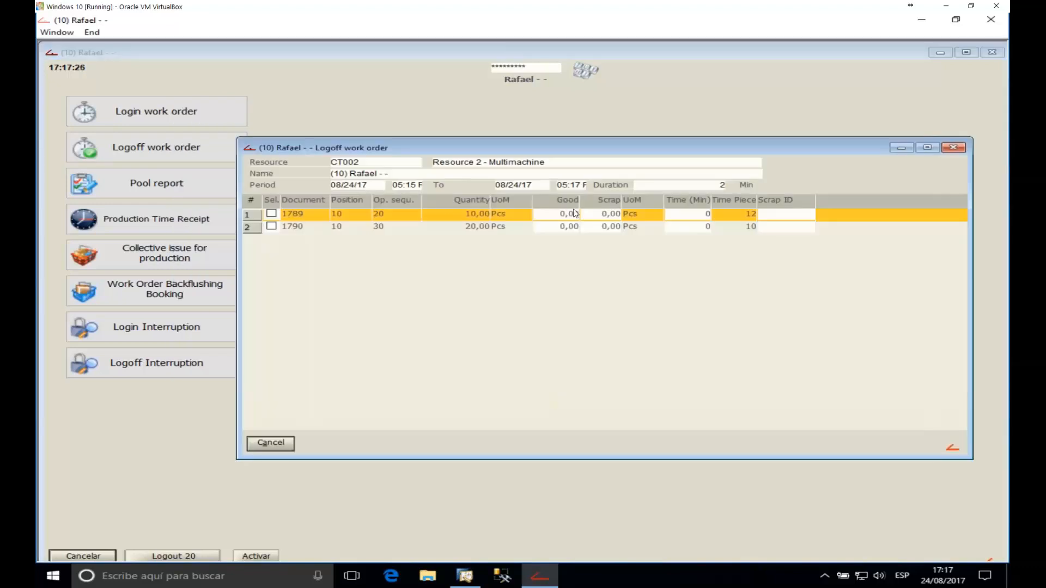
pyautogui.moveTo(536, 143); pyautogui.dragTo(483, 124)
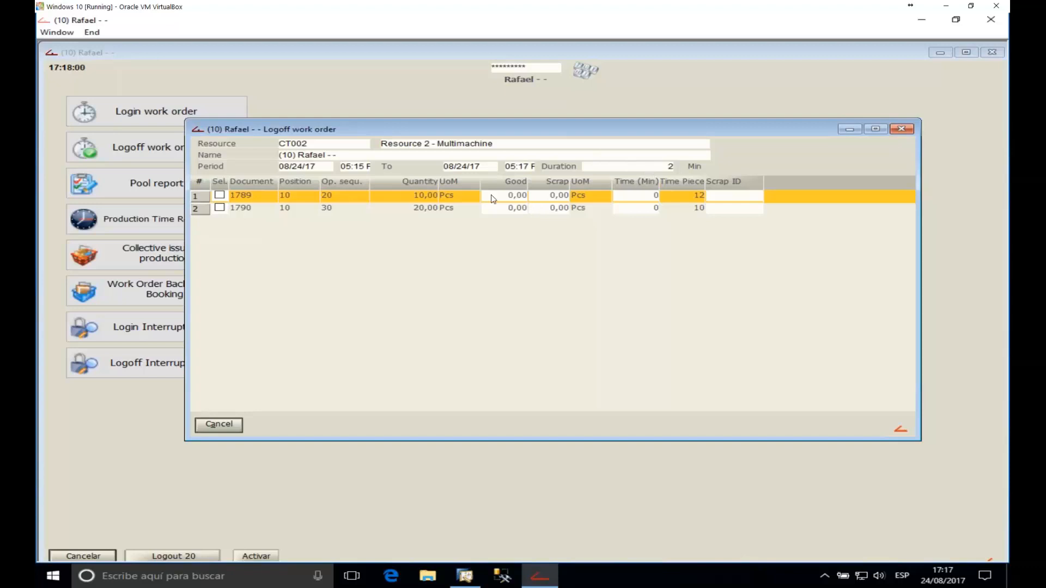
pyautogui.click(507, 195)
pyautogui.write('10')
pyautogui.press('BackSpace')
pyautogui.press('Tab')
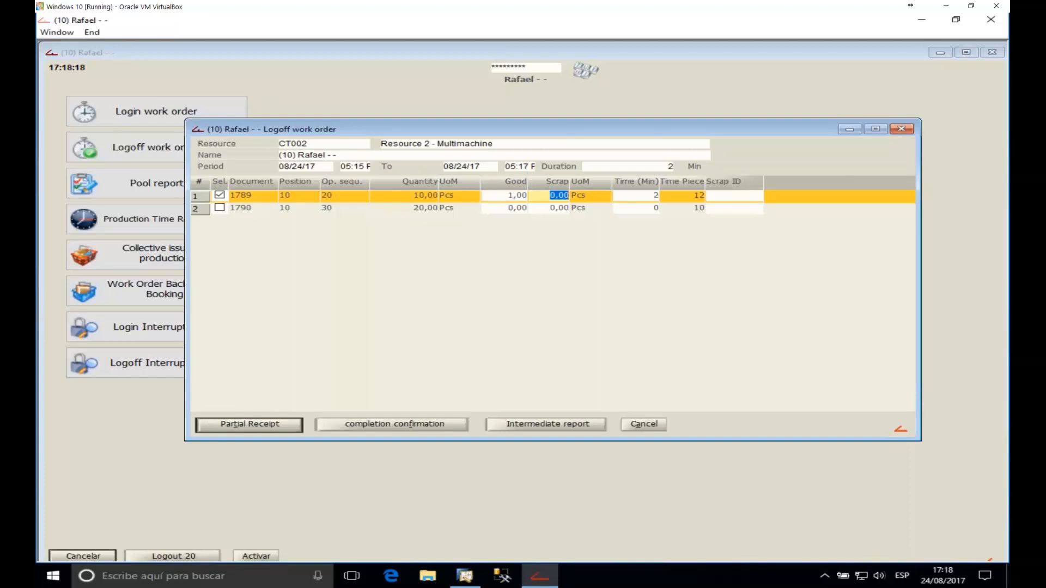
pyautogui.click(513, 209)
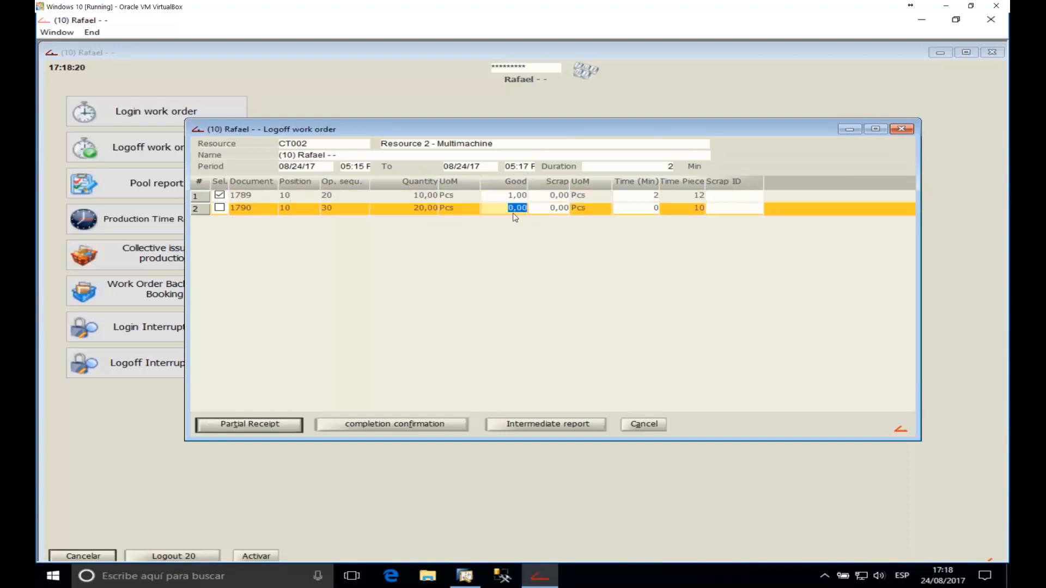
# Step: Enter 1 good piece for order 1790 and post the partial receipt for both orders
pyautogui.write('1')
pyautogui.press('Tab')
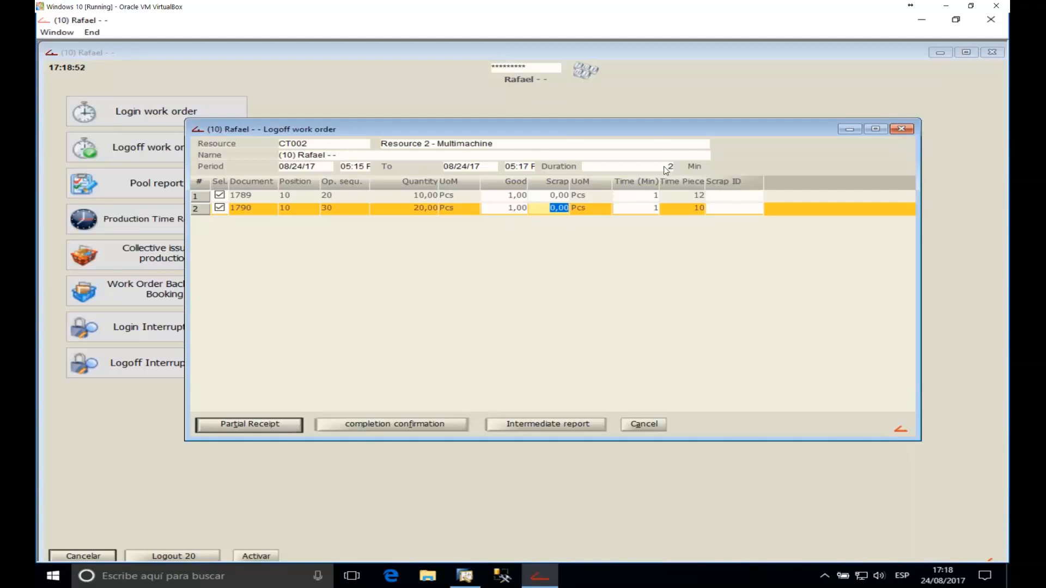
pyautogui.click(518, 196)
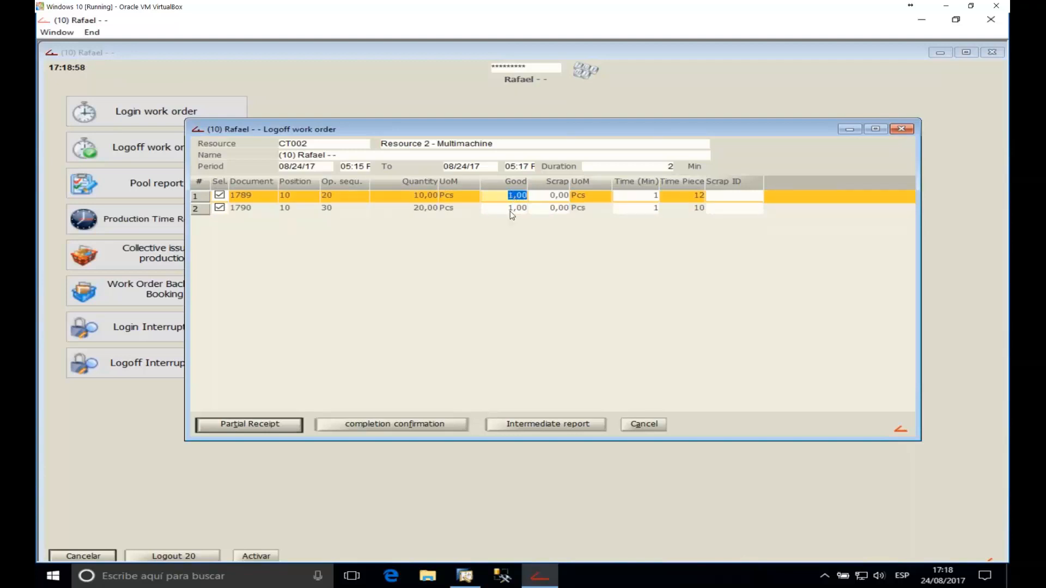
pyautogui.click(510, 210)
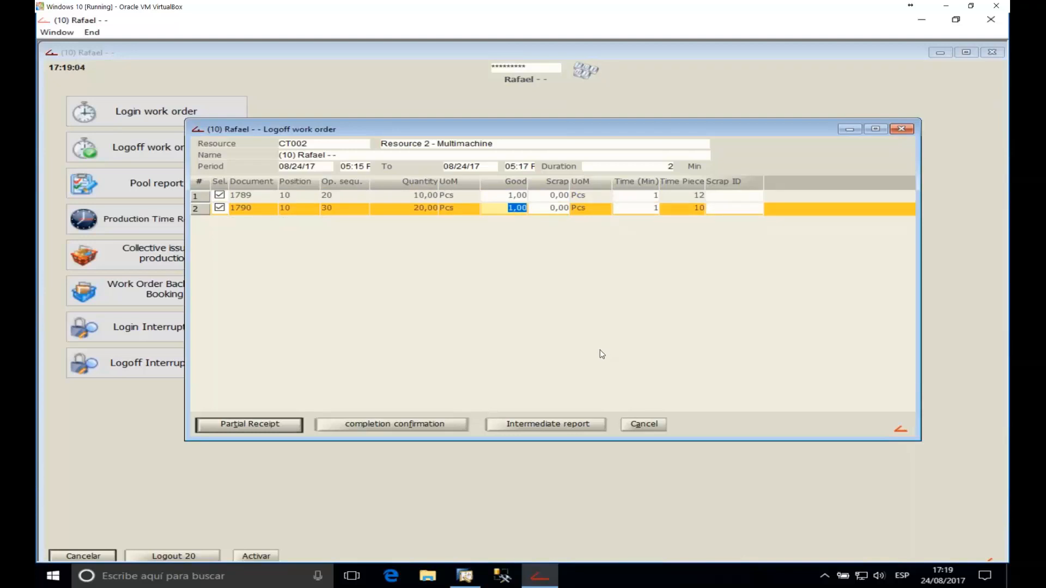
pyautogui.click(269, 423)
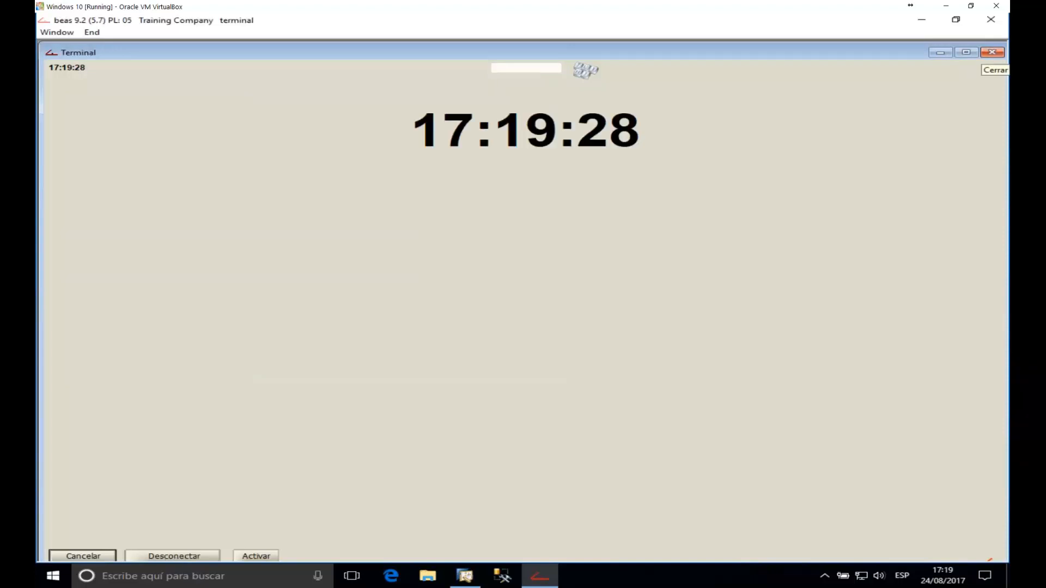
# Step: Close the beas terminal and return to the SAP Business One main window
pyautogui.click(992, 53)
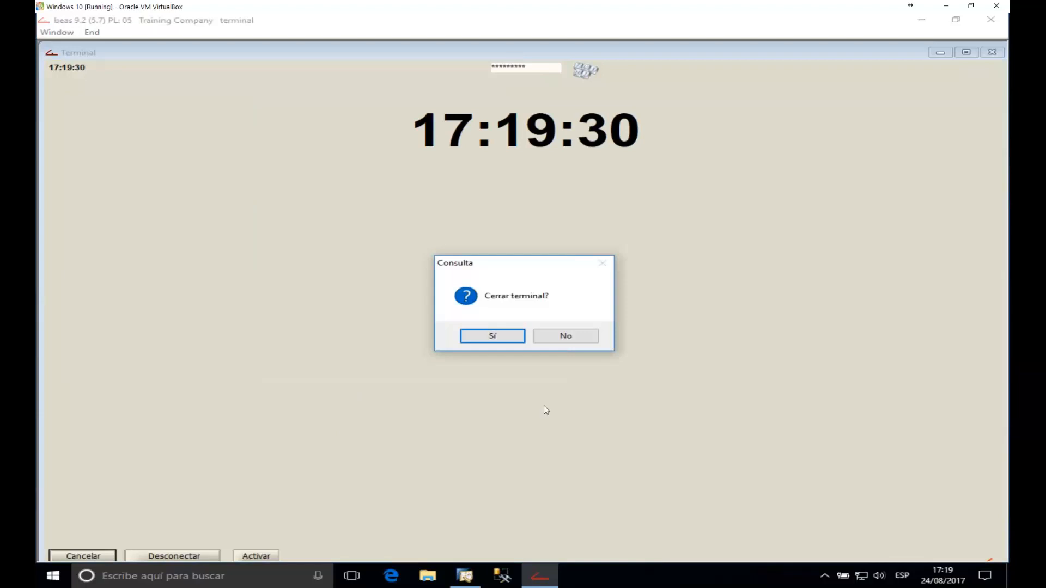
pyautogui.click(576, 337)
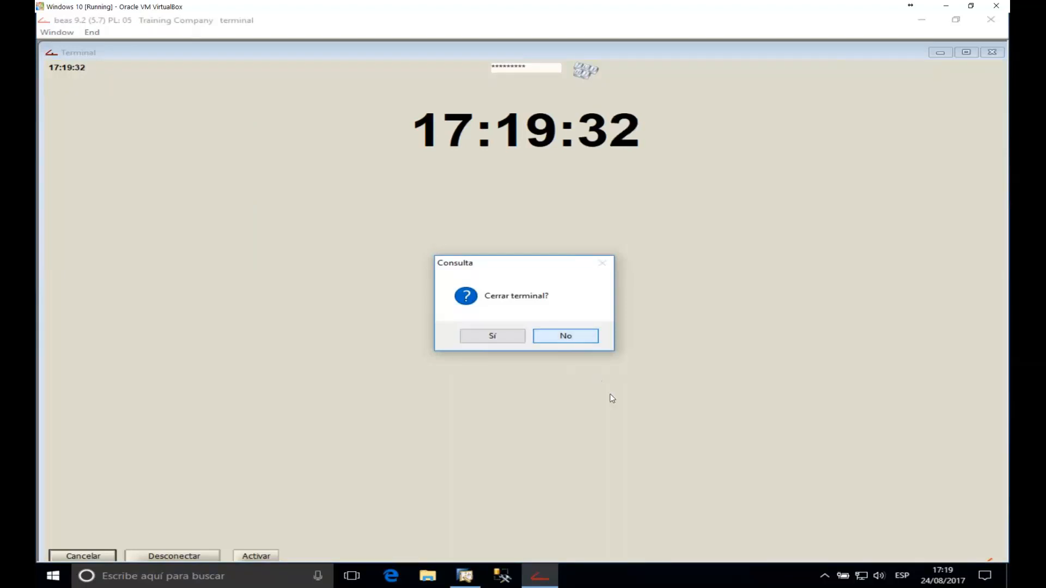
pyautogui.click(460, 582)
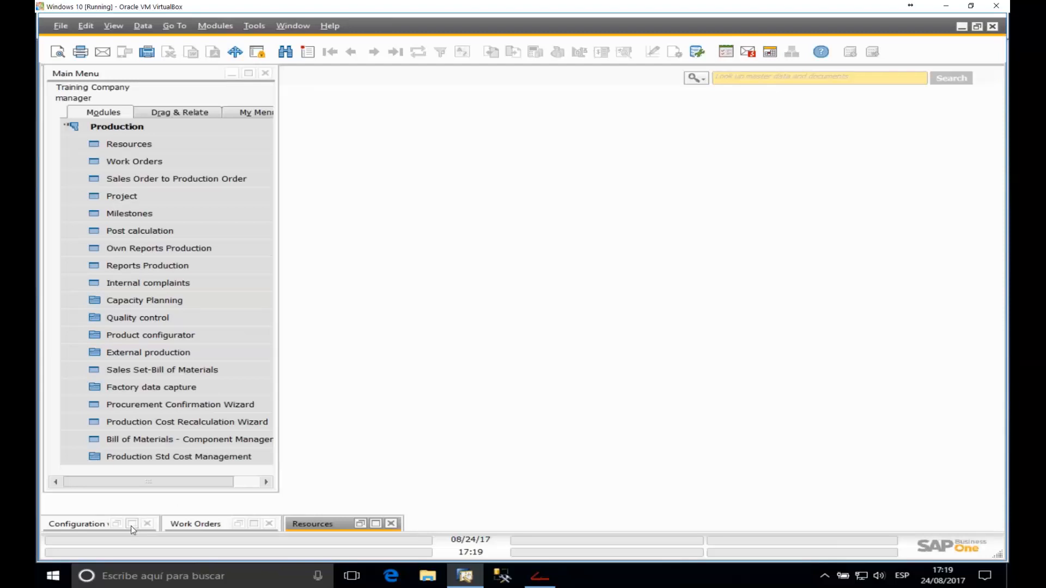
# Step: Open Work Orders and browse orders 1789 and 1790, collapsing their trees
pyautogui.click(254, 524)
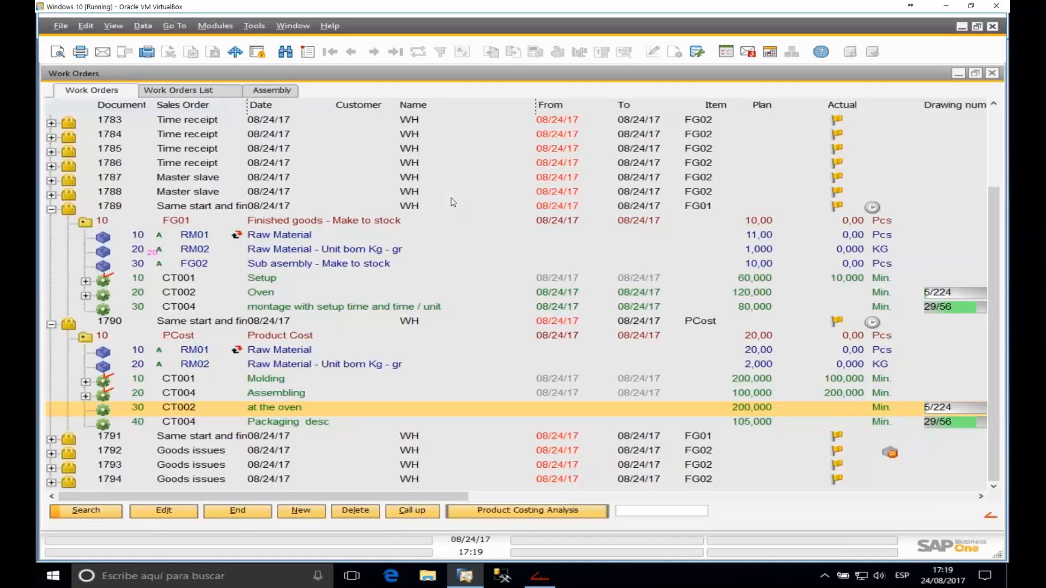
pyautogui.click(55, 211)
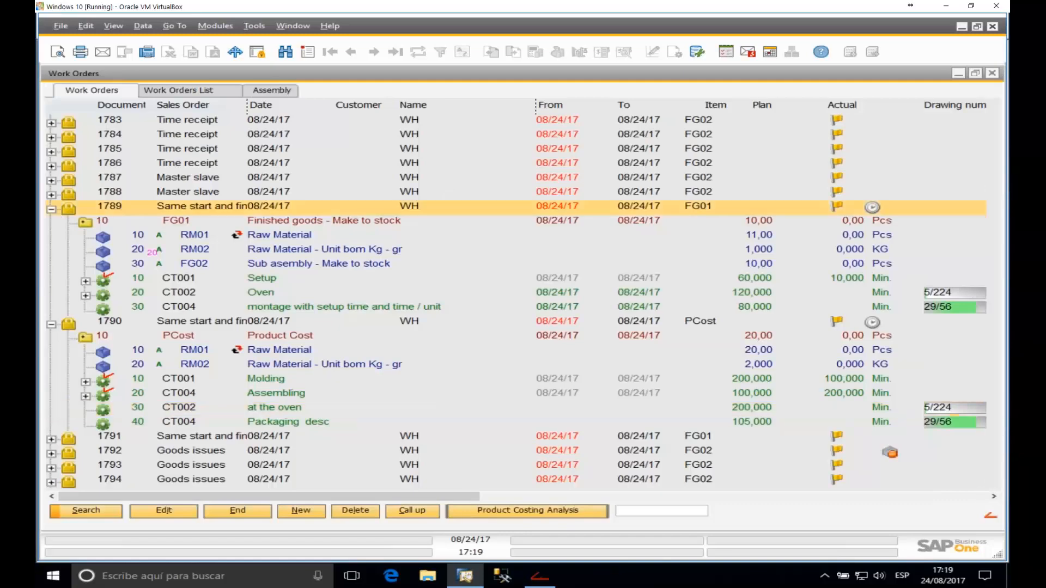
pyautogui.click(52, 210)
pyautogui.click(51, 324)
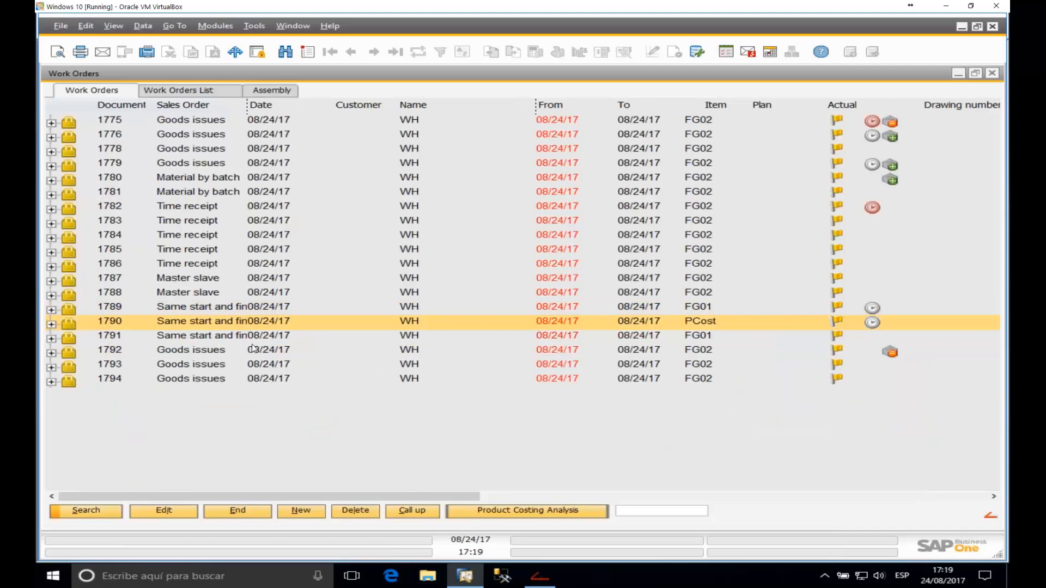
pyautogui.click(51, 324)
pyautogui.doubleClick(85, 339)
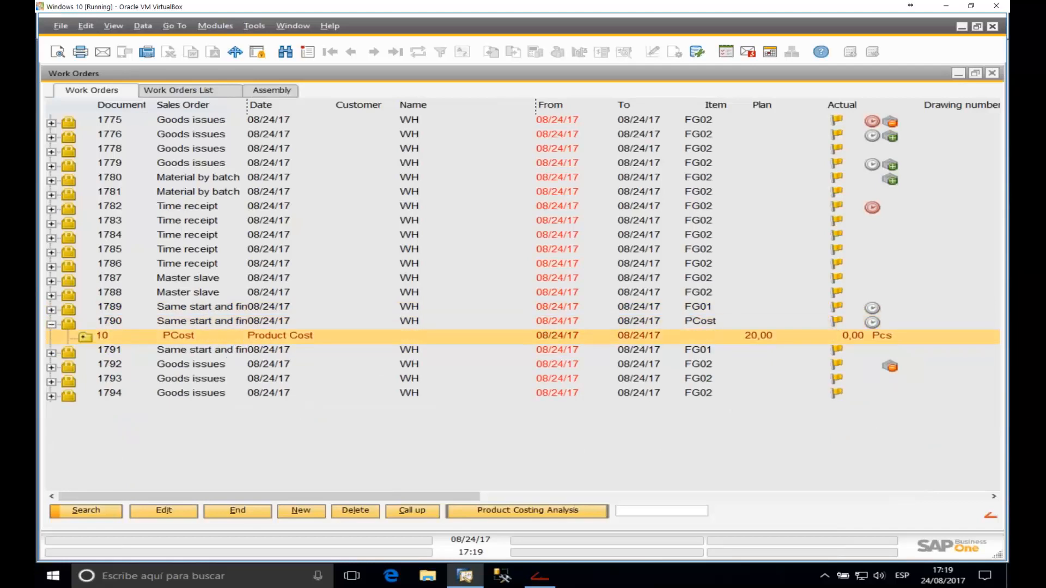
pyautogui.click(51, 326)
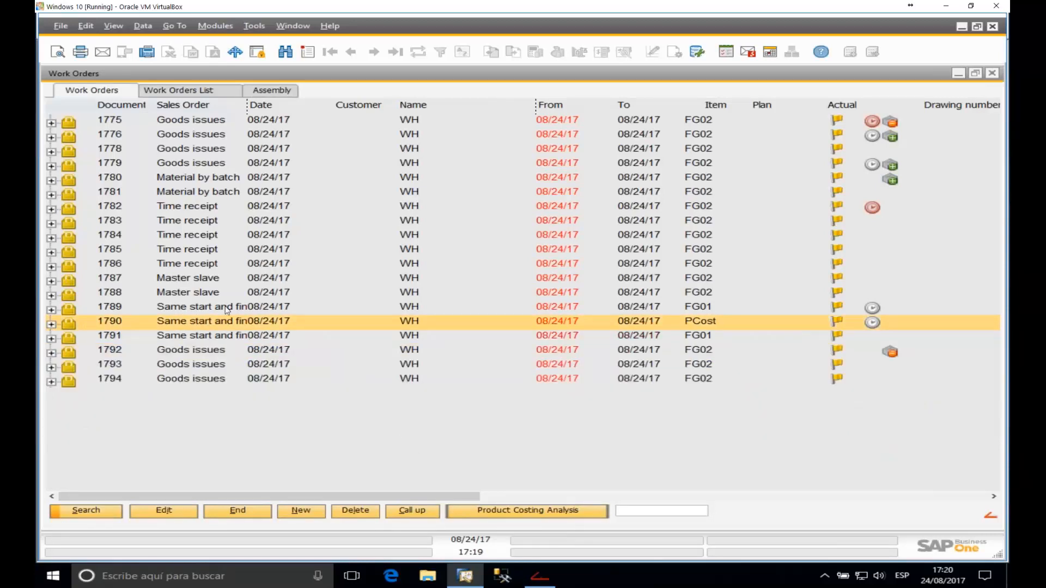
pyautogui.click(215, 281)
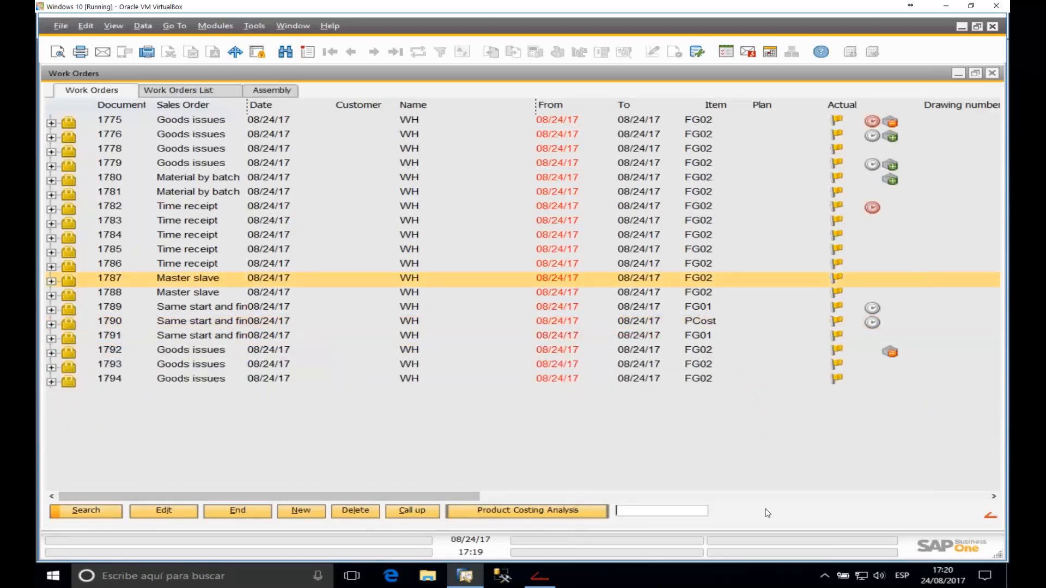
# Step: Filter to work order 1787, expand FG02, and select its montage operation
pyautogui.write('17')
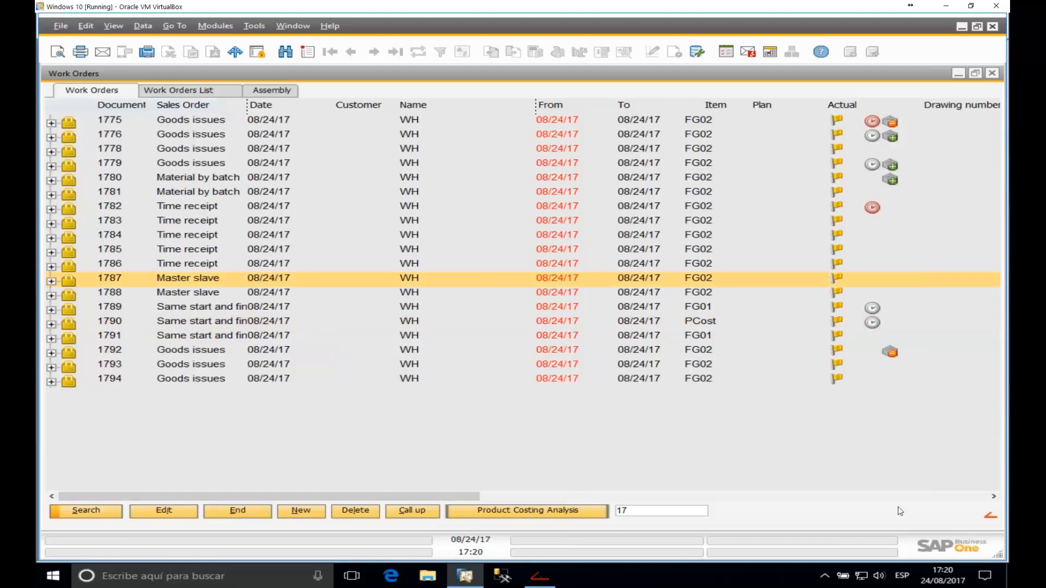
pyautogui.write('87')
pyautogui.press('Return')
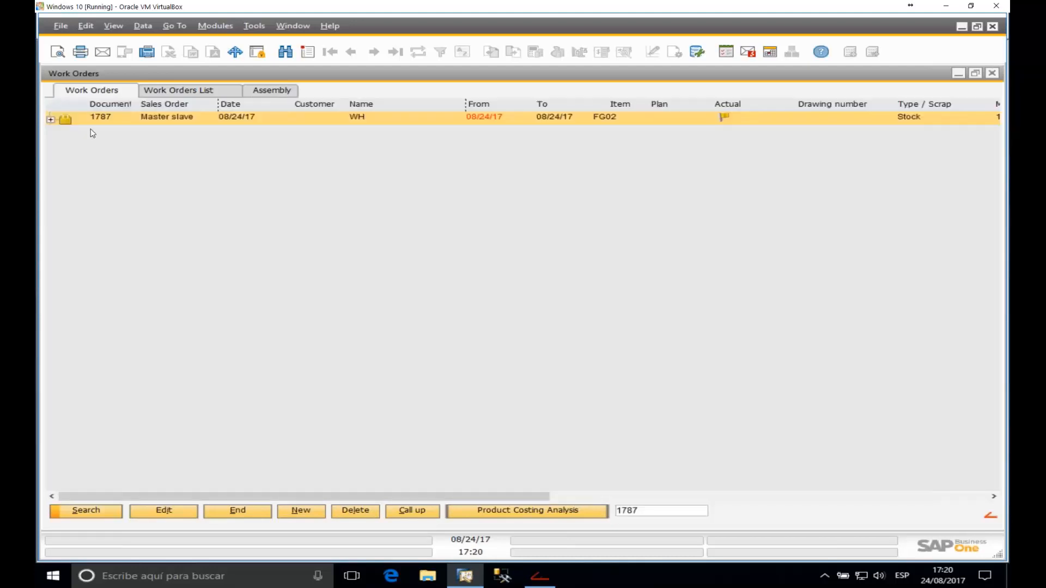
pyautogui.click(50, 119)
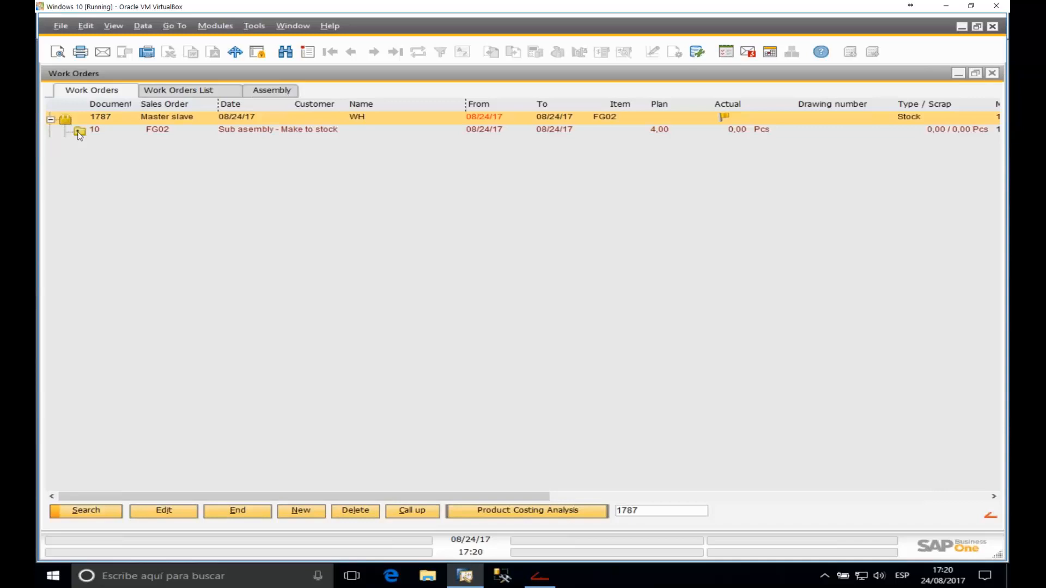
pyautogui.click(80, 131)
pyautogui.scroll(9, 328, 391)
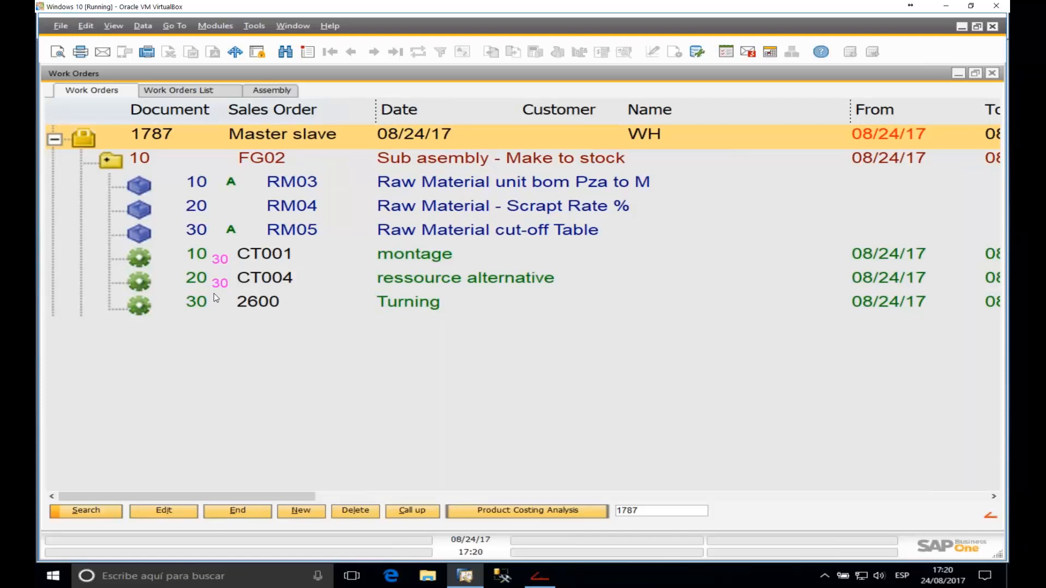
pyautogui.scroll(-2, 267, 374)
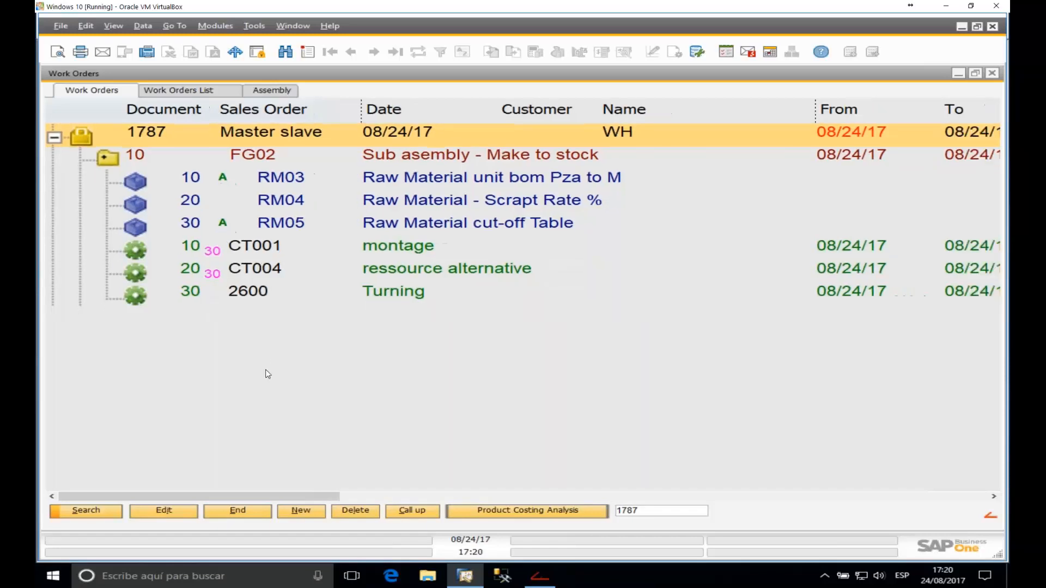
pyautogui.click(217, 277)
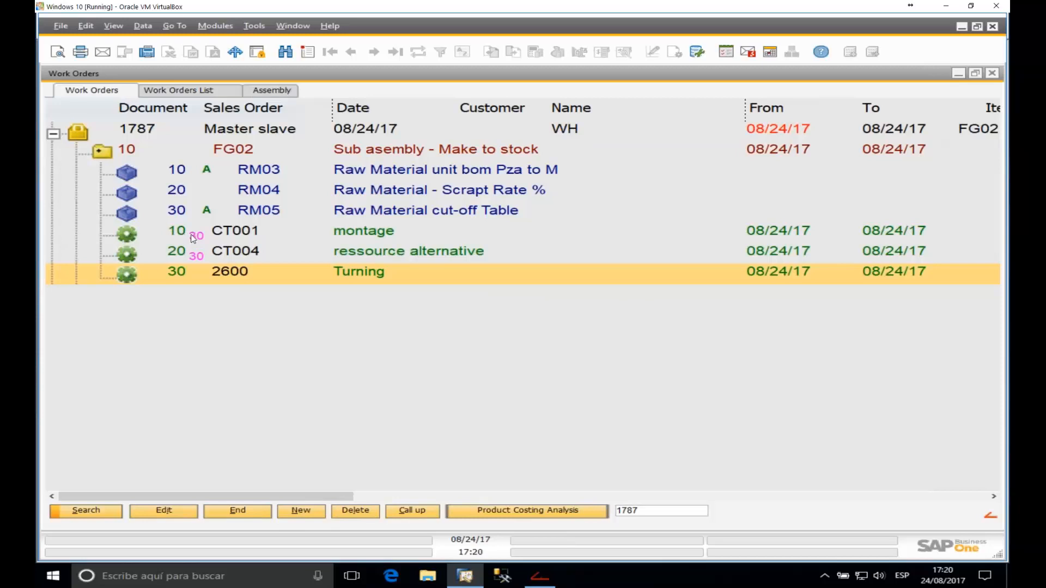
pyautogui.click(229, 232)
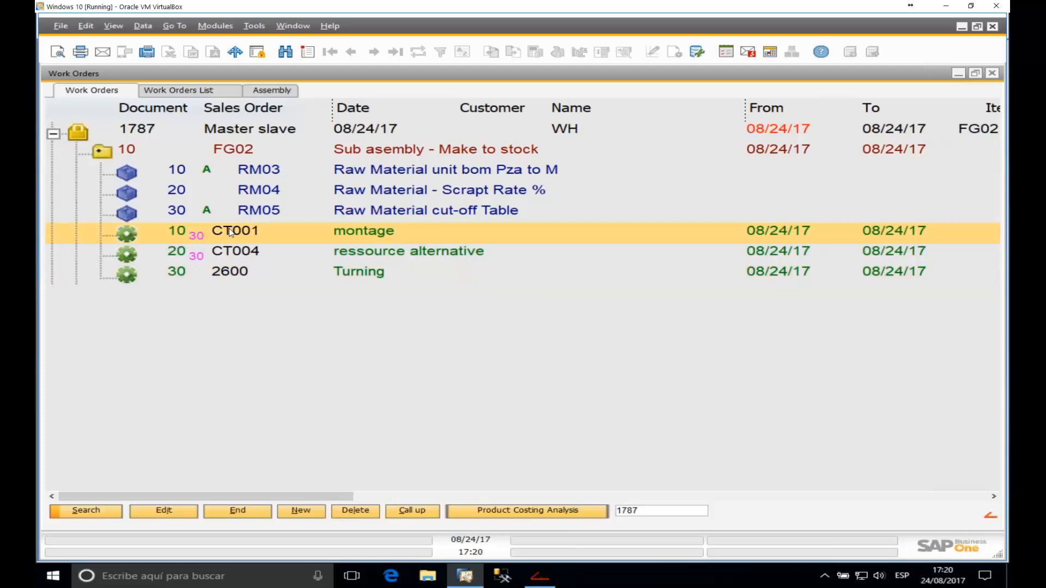
pyautogui.doubleClick(229, 228)
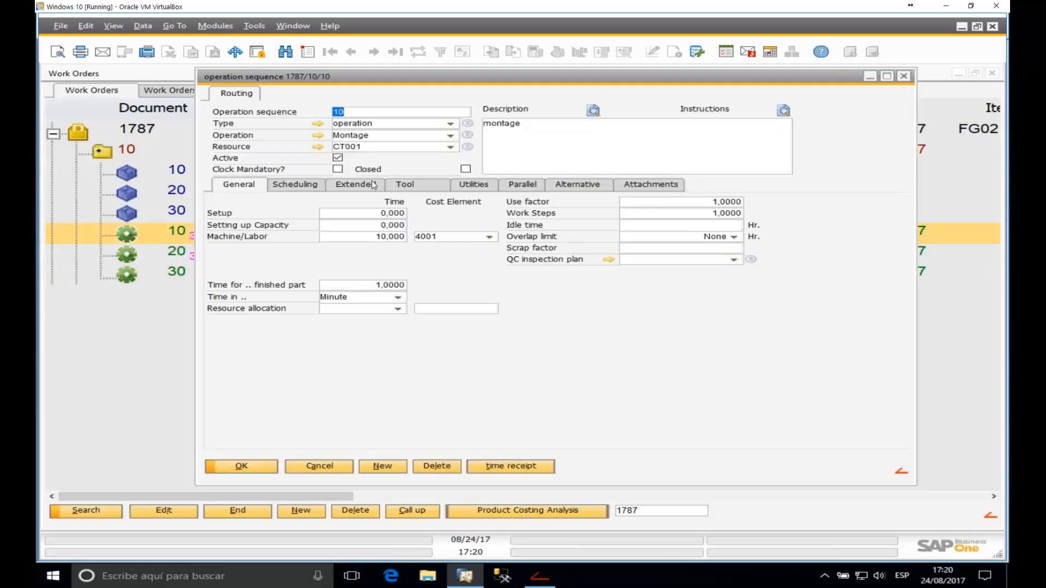
pyautogui.click(355, 186)
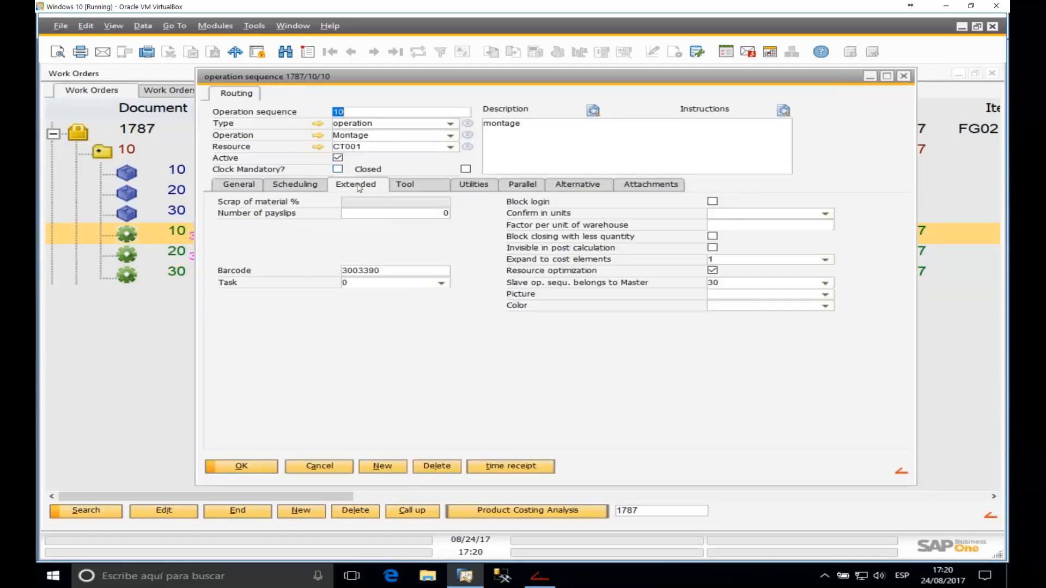
pyautogui.click(730, 283)
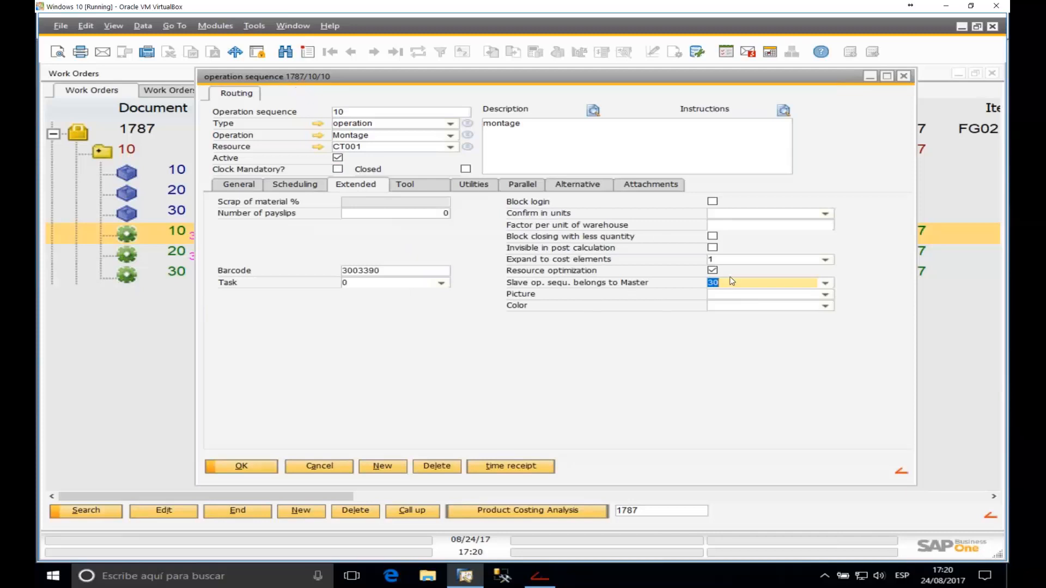
pyautogui.click(826, 283)
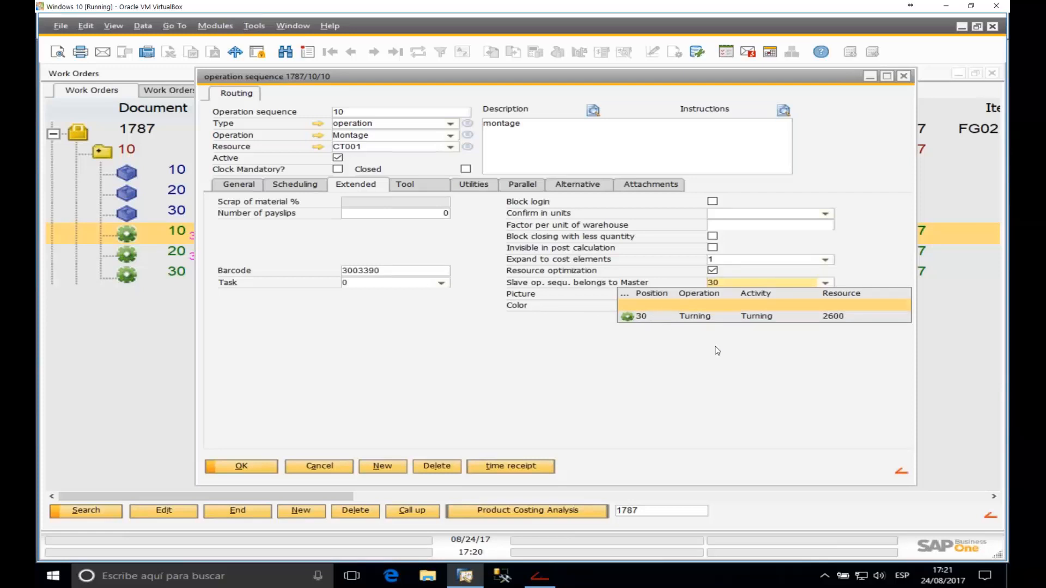
pyautogui.click(676, 320)
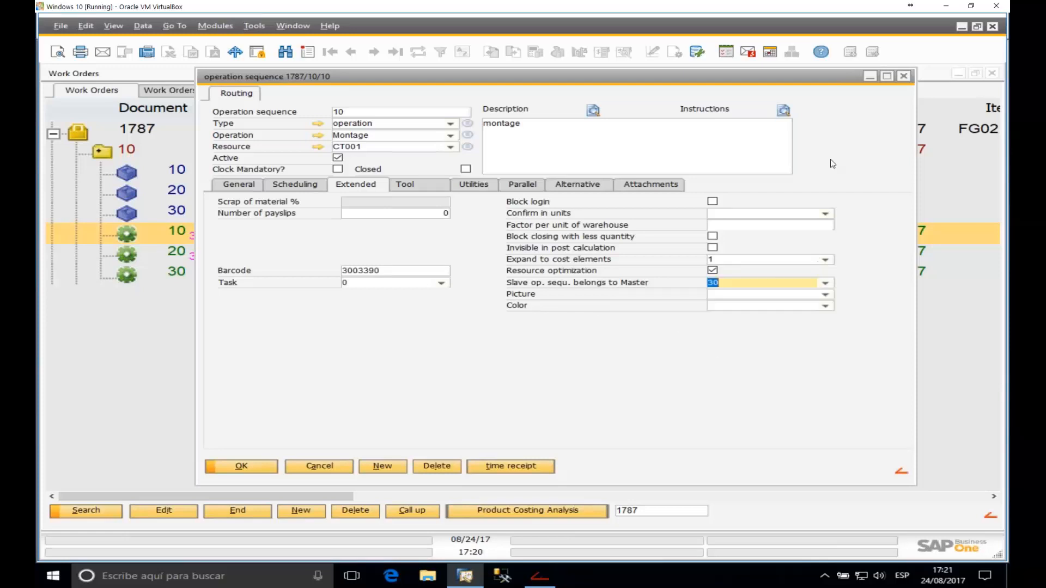
pyautogui.click(904, 76)
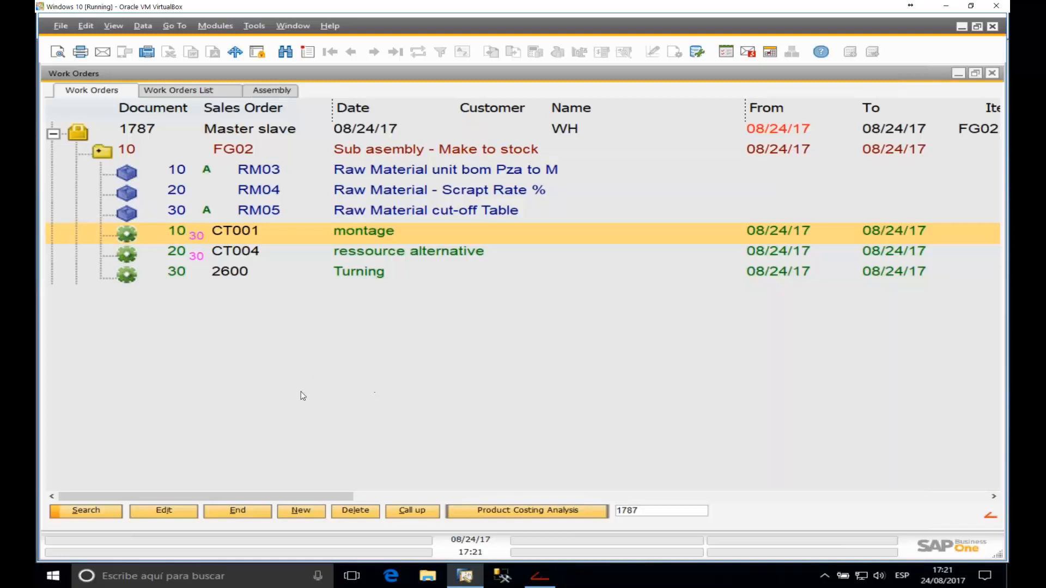
# Step: Select the montage operation in work order 1787
pyautogui.scroll(1, 298, 393)
pyautogui.scroll(-2, 297, 393)
pyautogui.scroll(-1, 297, 393)
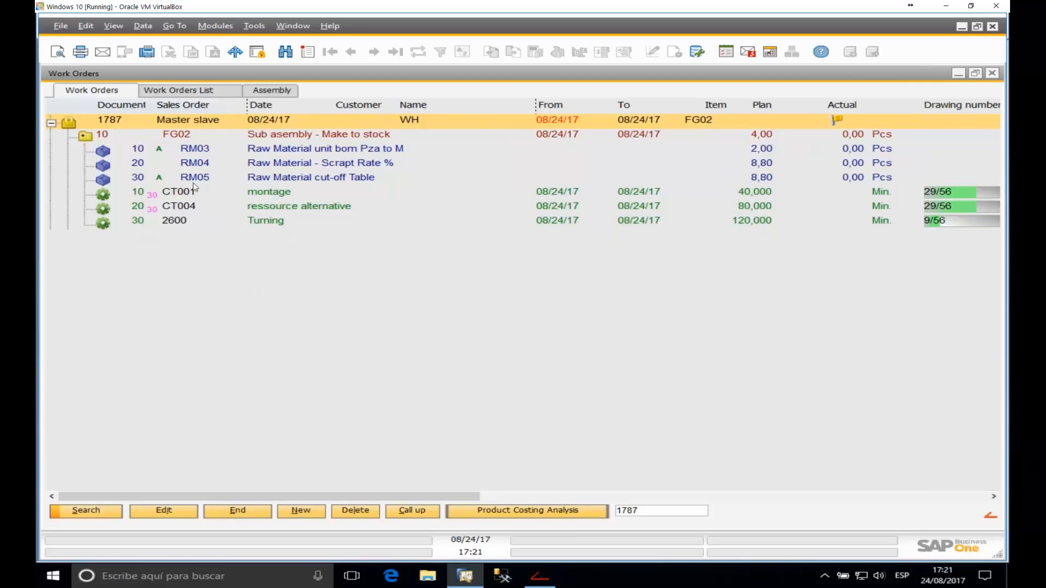
pyautogui.click(169, 197)
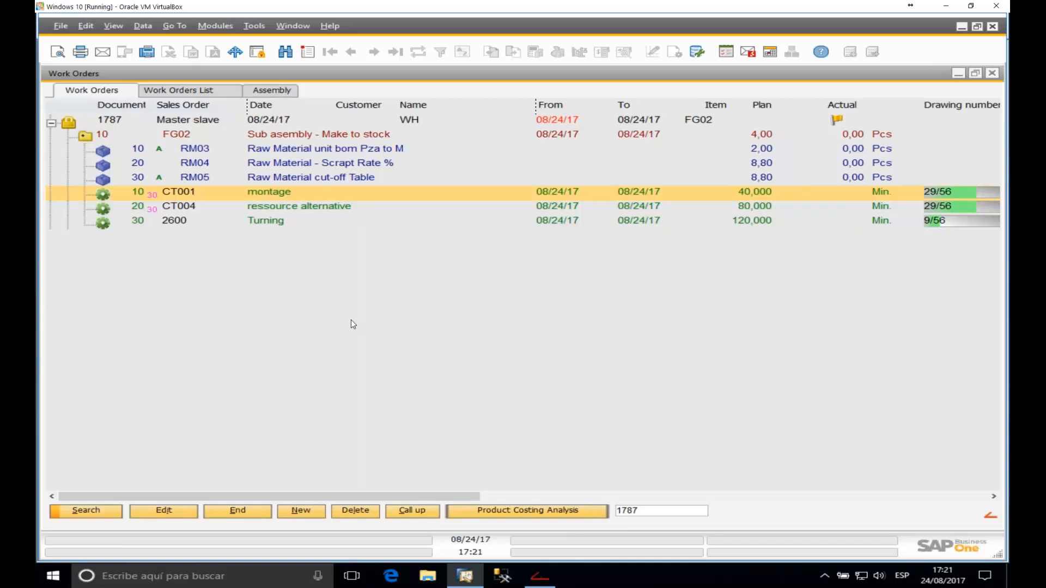
# Step: Check the FDC Time distribution Master-Slave setting in the Configuration wizard, then minimize it
pyautogui.click(286, 25)
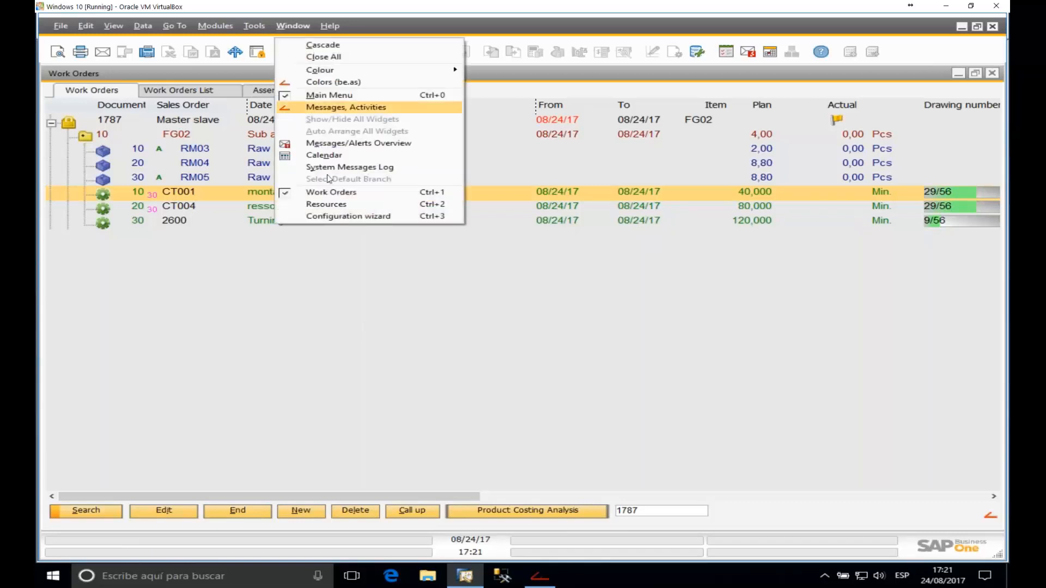
pyautogui.click(349, 215)
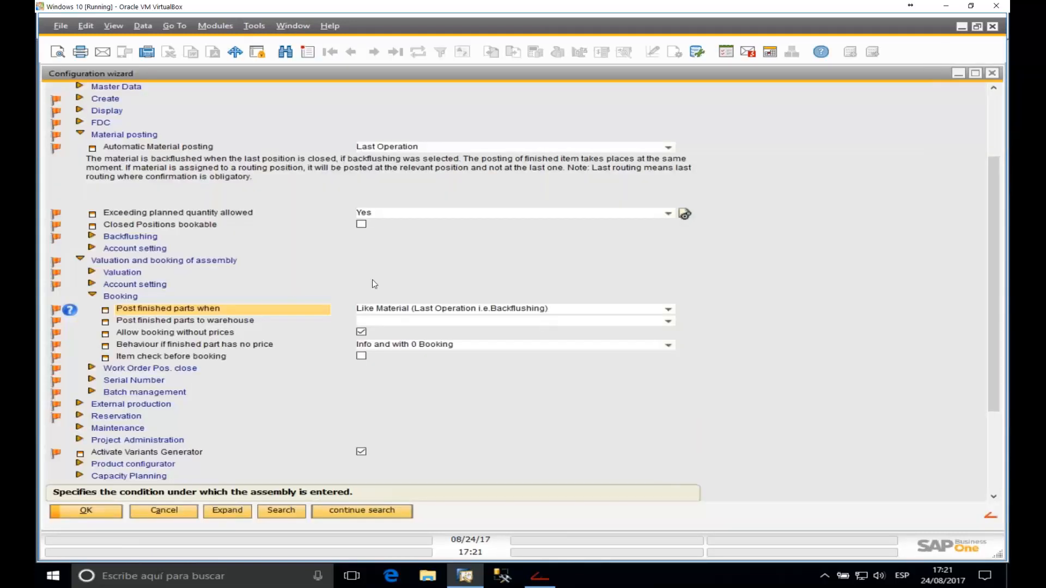
pyautogui.doubleClick(135, 140)
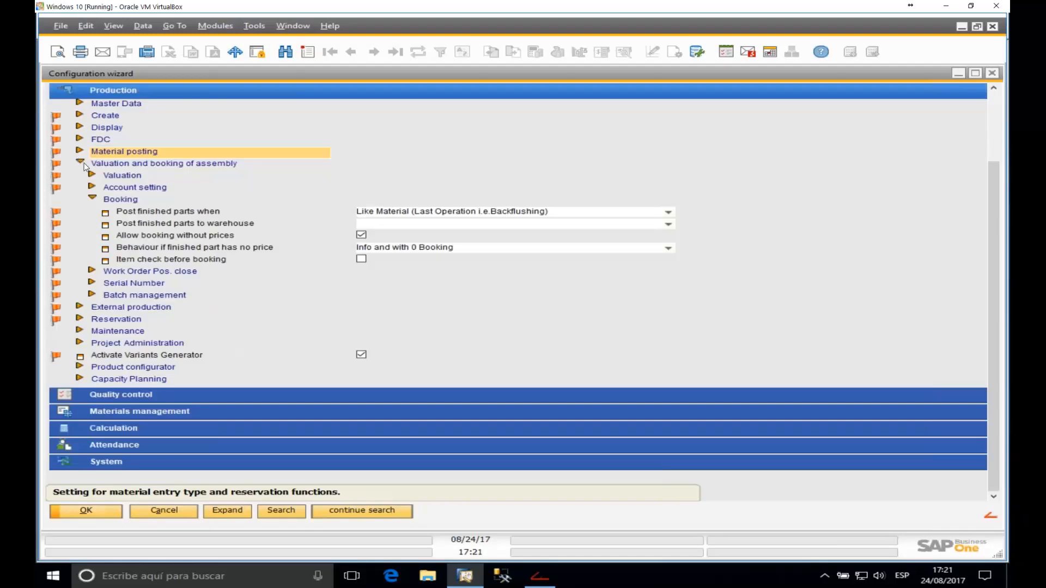
pyautogui.doubleClick(80, 162)
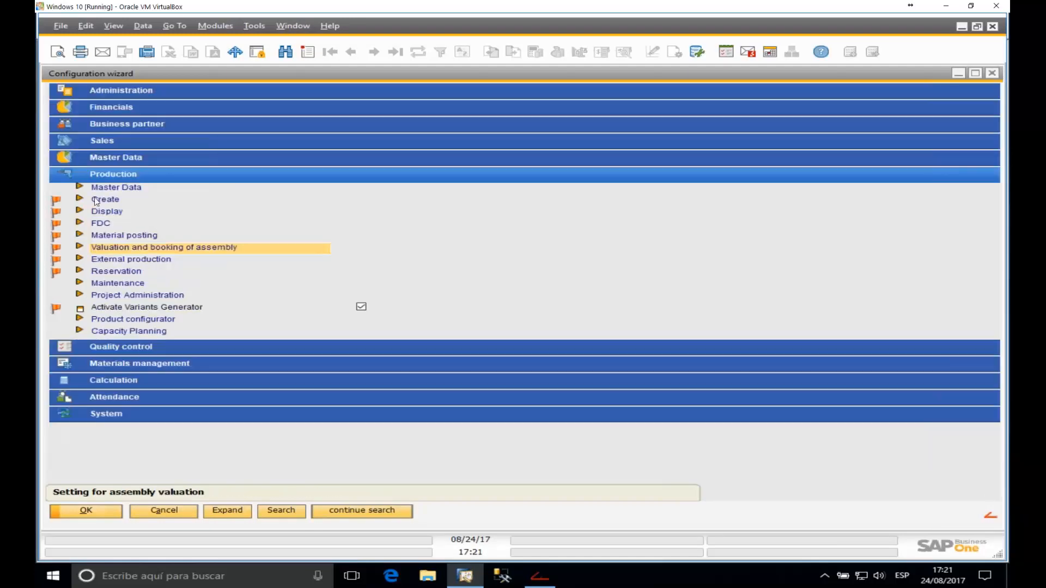
pyautogui.doubleClick(79, 223)
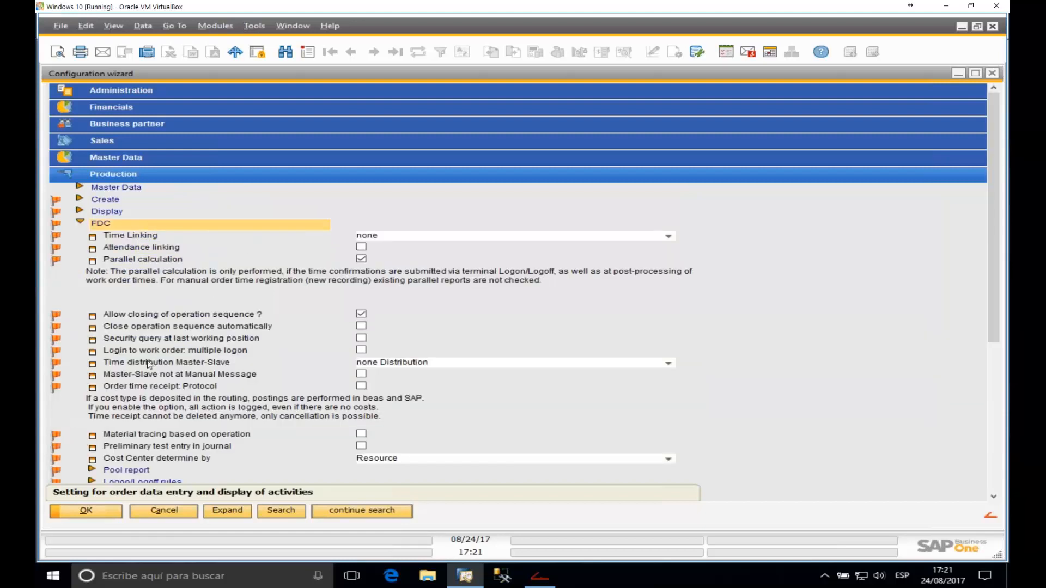
pyautogui.click(170, 364)
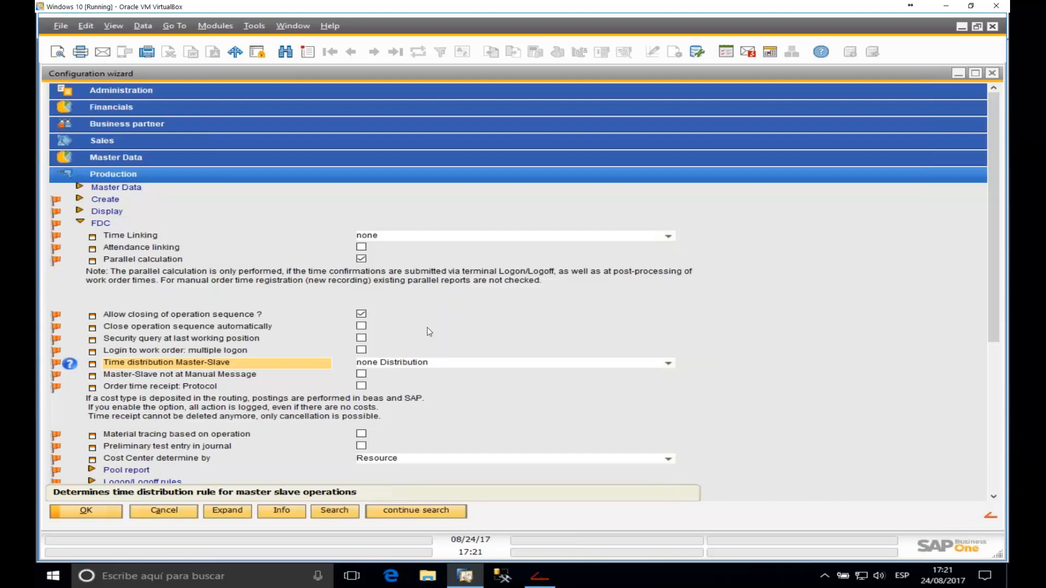
pyautogui.click(958, 73)
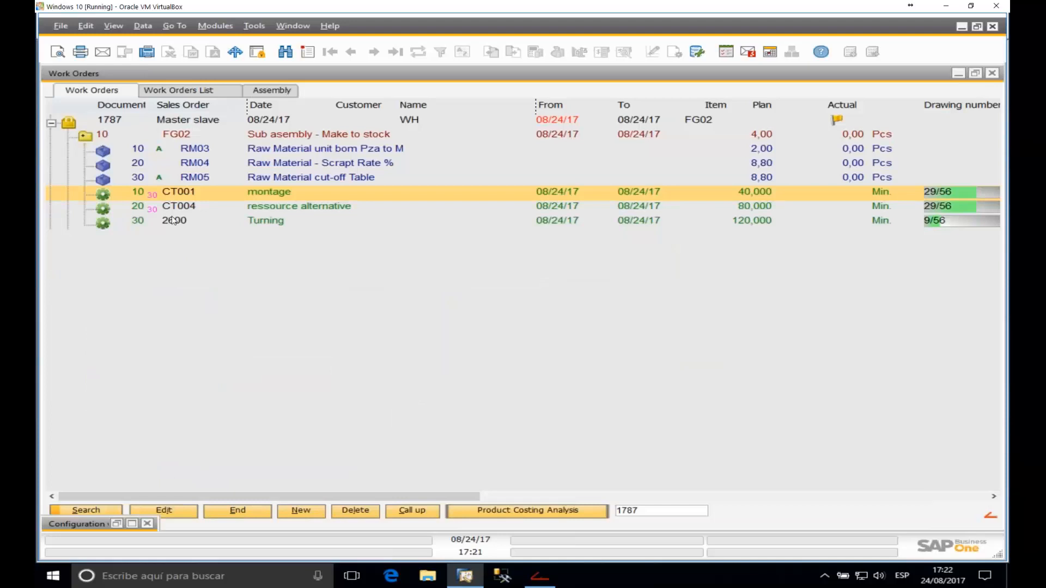
# Step: Review the ressource alternative, Turning and montage operations of order 1787
pyautogui.click(139, 208)
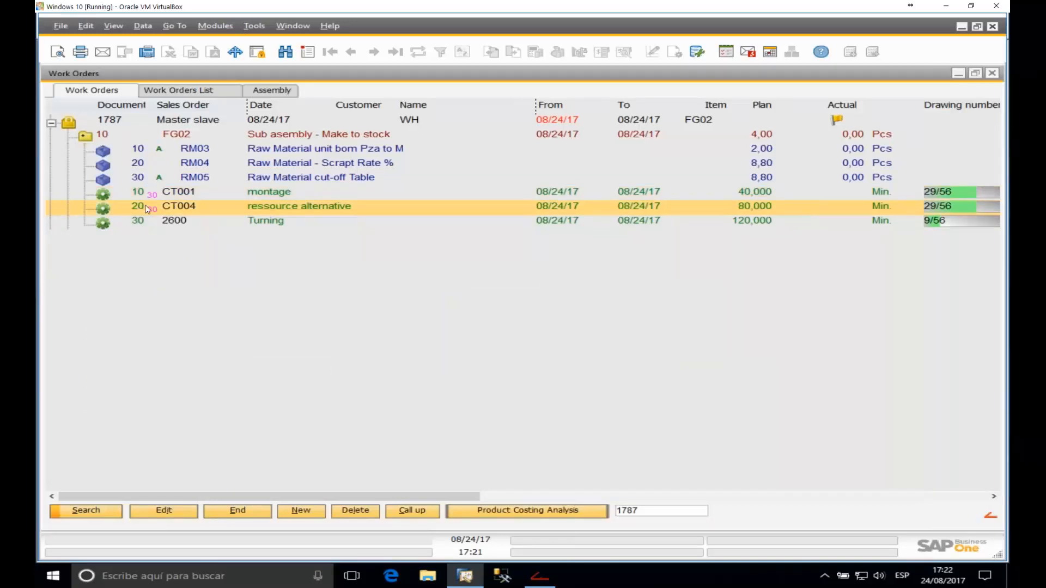
pyautogui.click(140, 223)
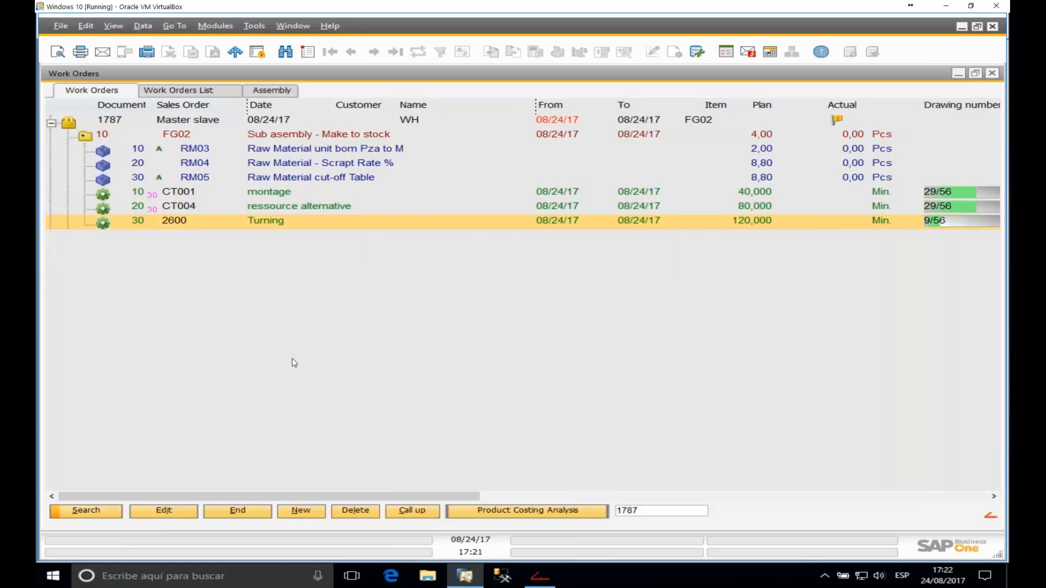
pyautogui.click(202, 227)
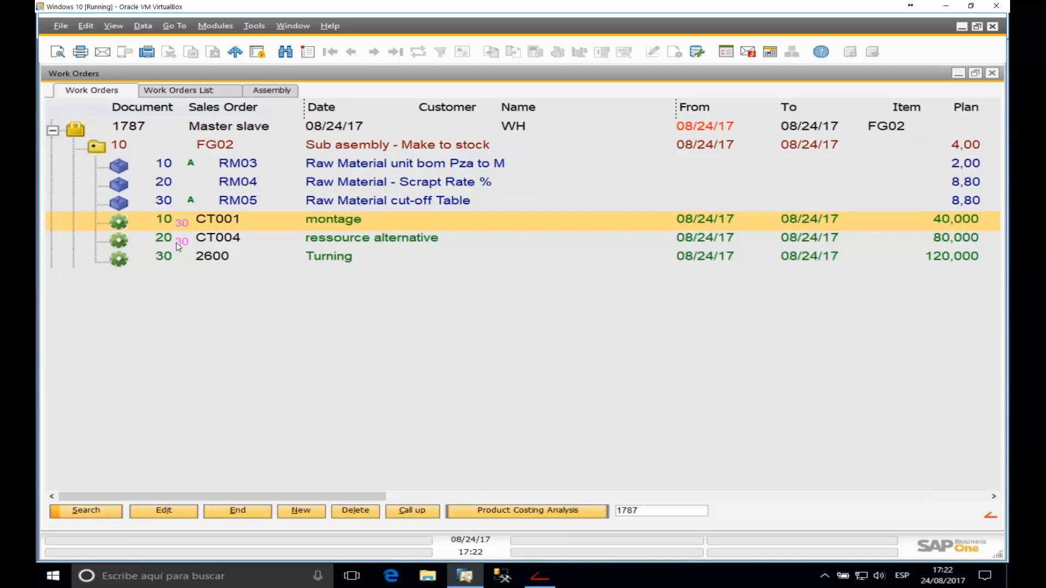
pyautogui.click(180, 243)
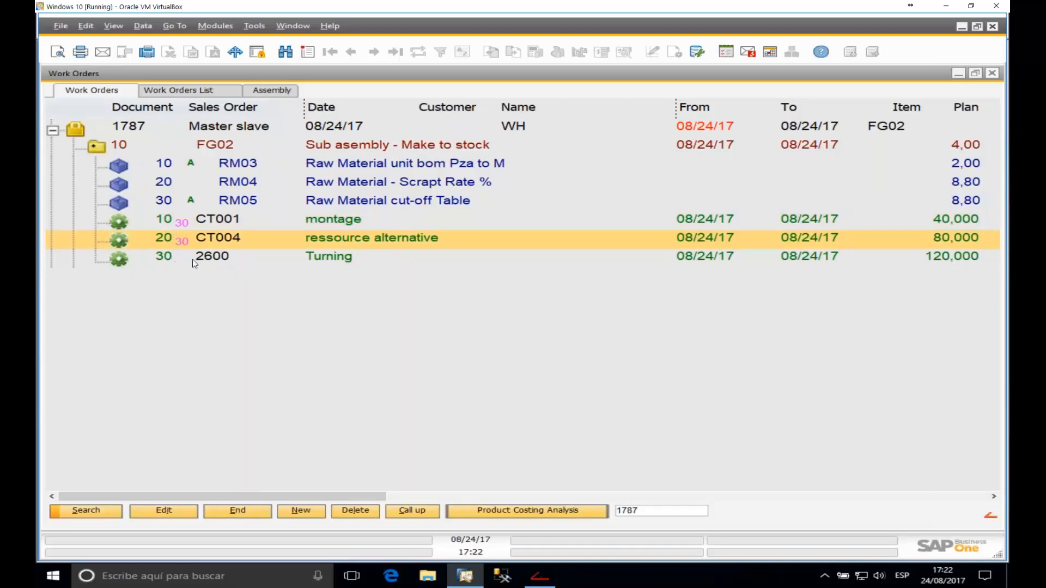
pyautogui.click(211, 259)
# Step: Book a 30-minute, 1-piece time receipt for person 10 on operation 30 and post the issue
pyautogui.rightClick(210, 260)
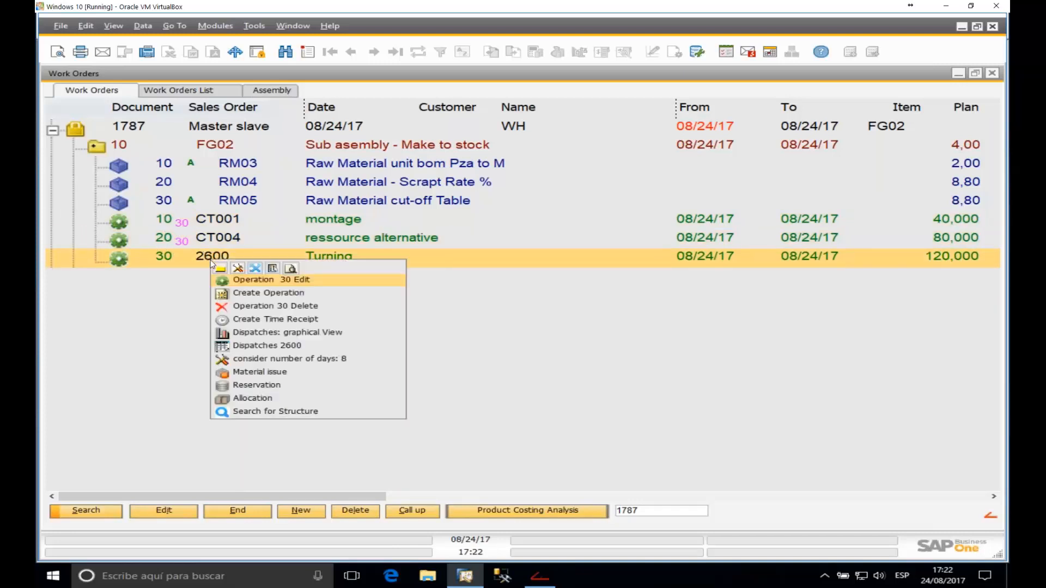
pyautogui.click(239, 321)
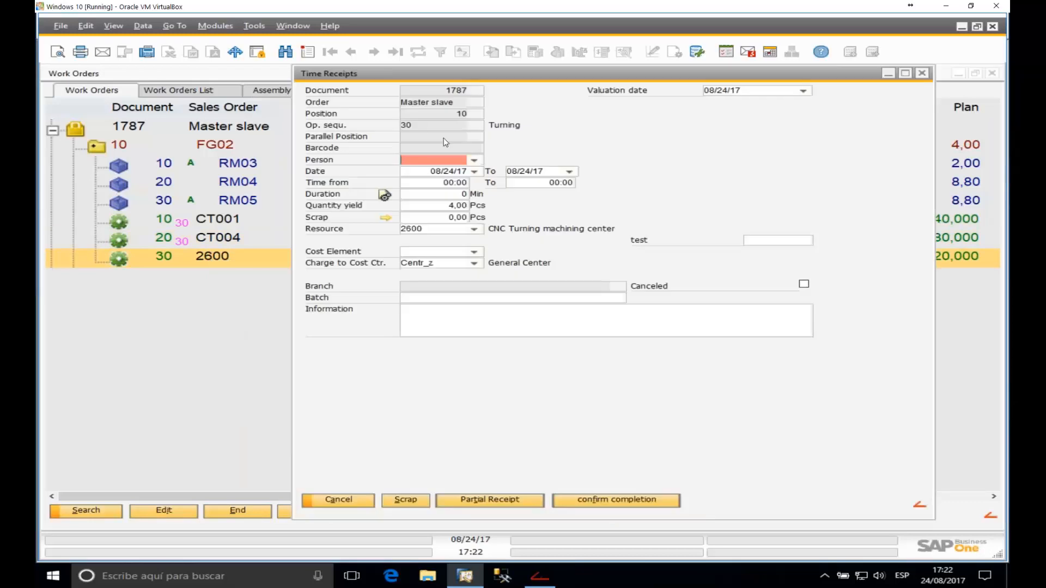
pyautogui.click(473, 161)
pyautogui.click(426, 169)
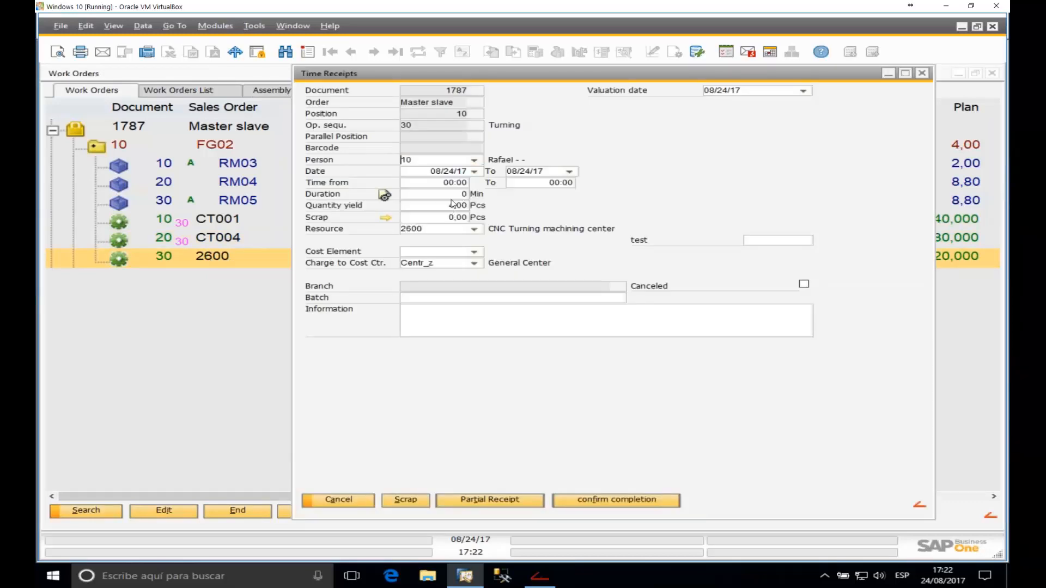
pyautogui.click(452, 198)
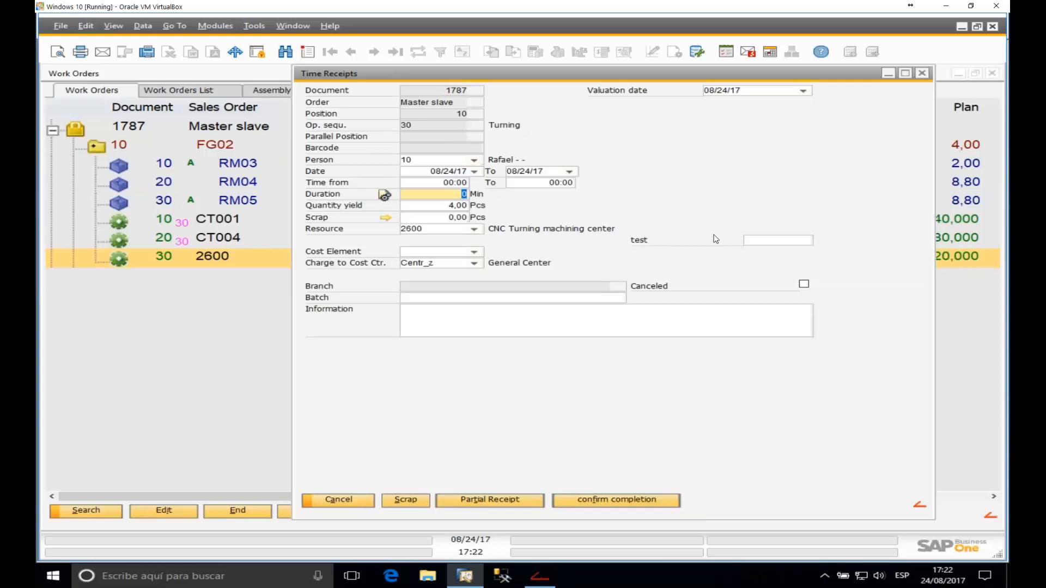
pyautogui.write('30')
pyautogui.press('Tab')
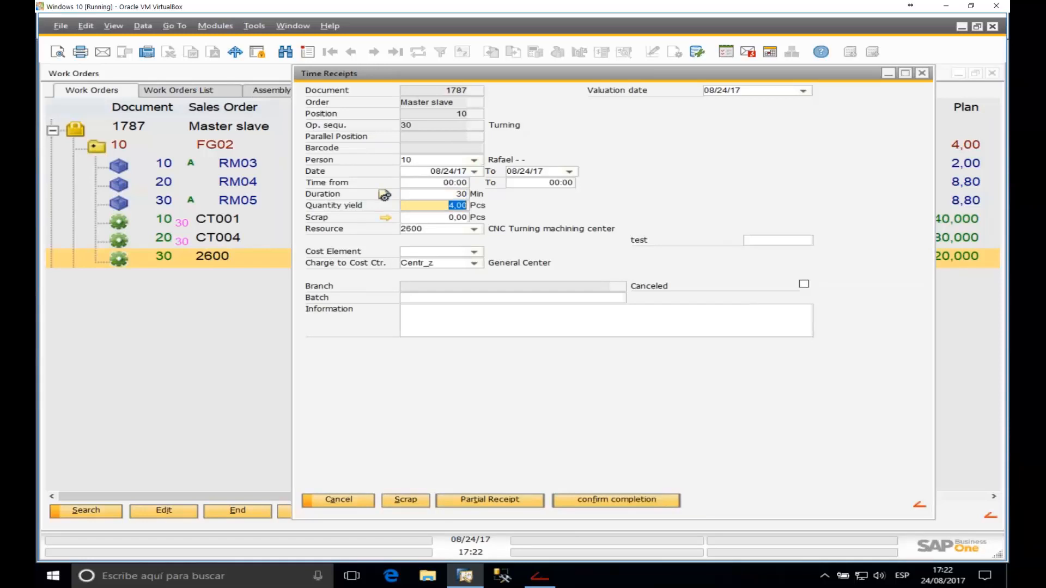
pyautogui.write('1')
pyautogui.click(526, 502)
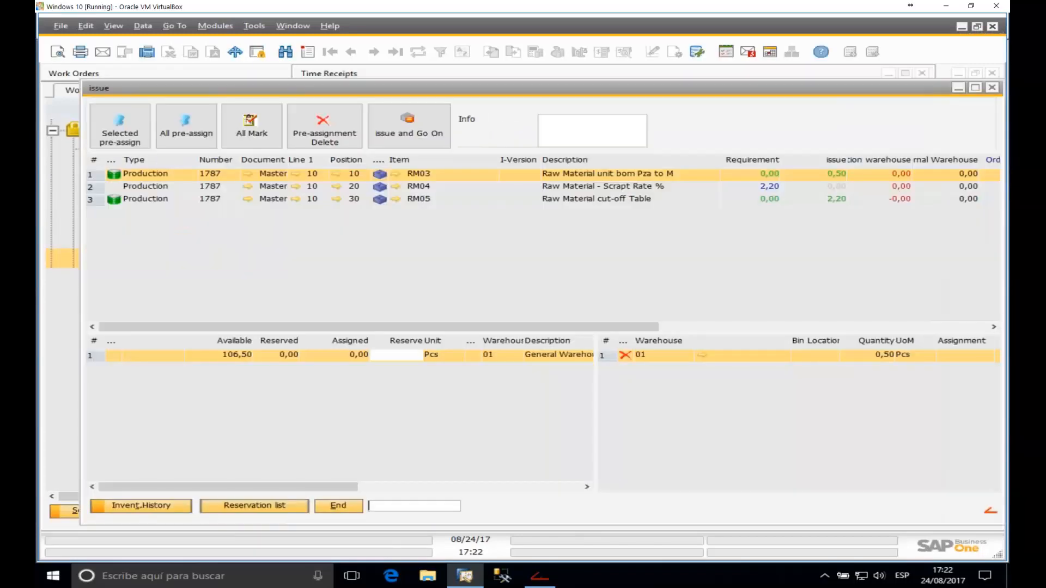
pyautogui.click(408, 127)
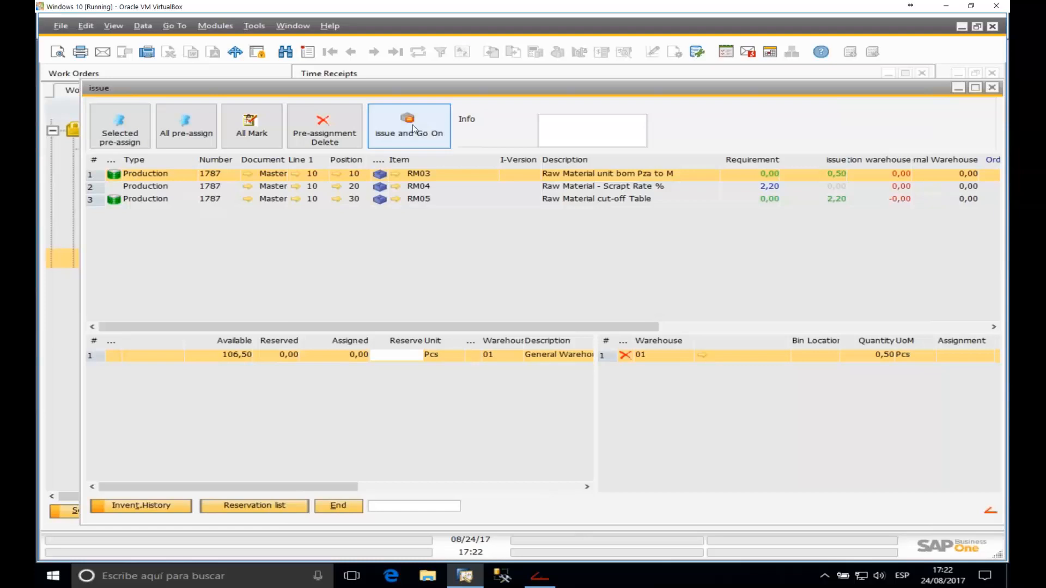
pyautogui.click(338, 309)
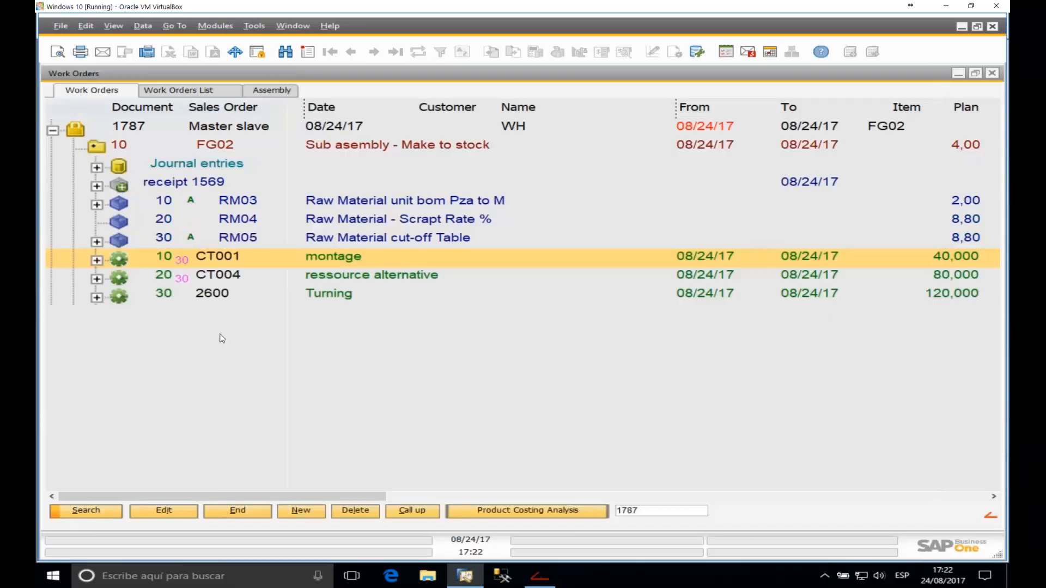
# Step: Expand operation 30 Turning and open its 30-minute time receipt
pyautogui.click(104, 296)
pyautogui.click(121, 319)
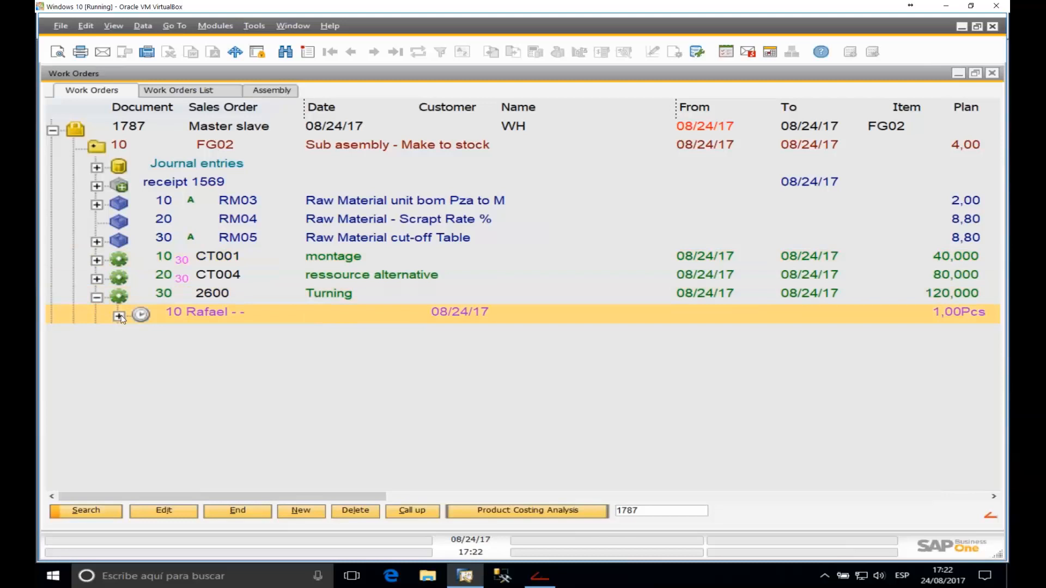
pyautogui.click(119, 316)
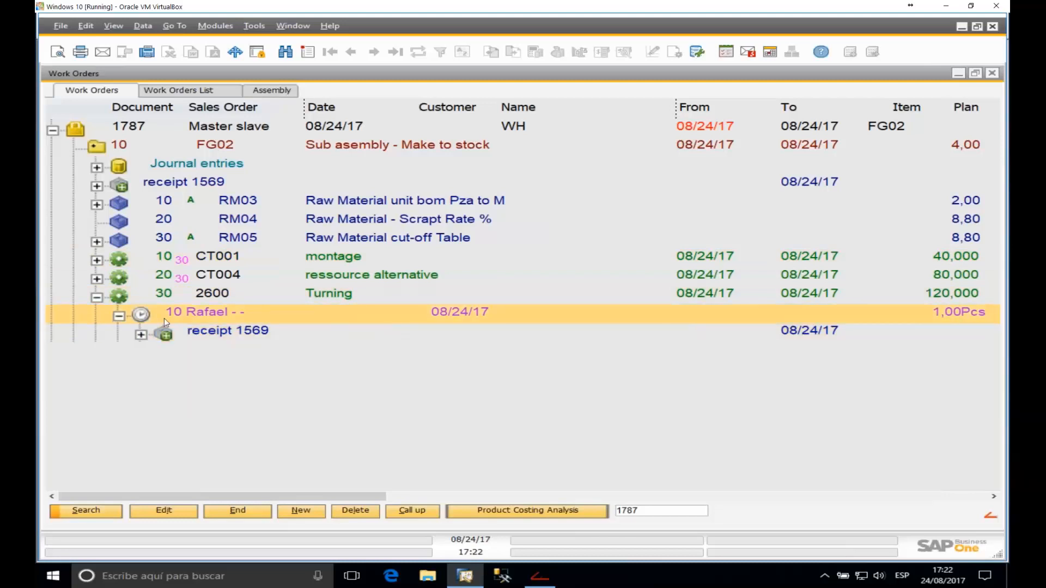
pyautogui.doubleClick(230, 314)
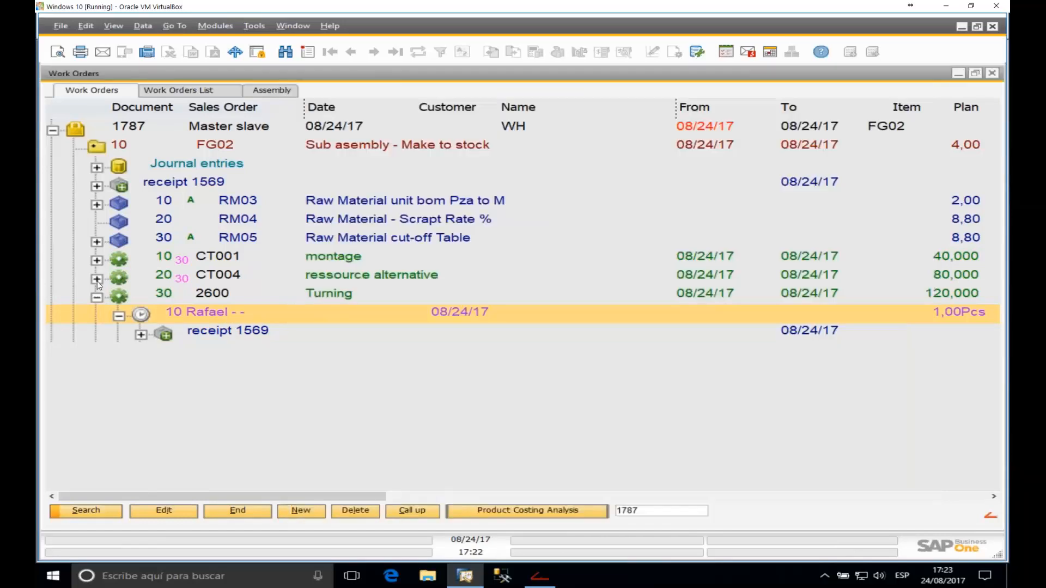
pyautogui.click(97, 279)
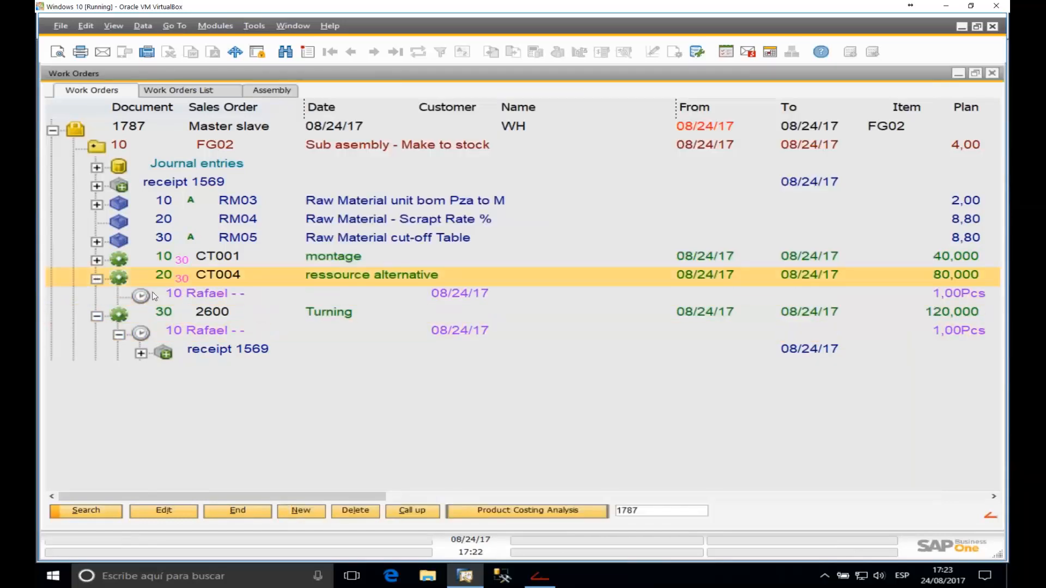
# Step: Confirm CT004 and CT001 also show 30 minutes, then collapse order 1787
pyautogui.scroll(1, 276, 408)
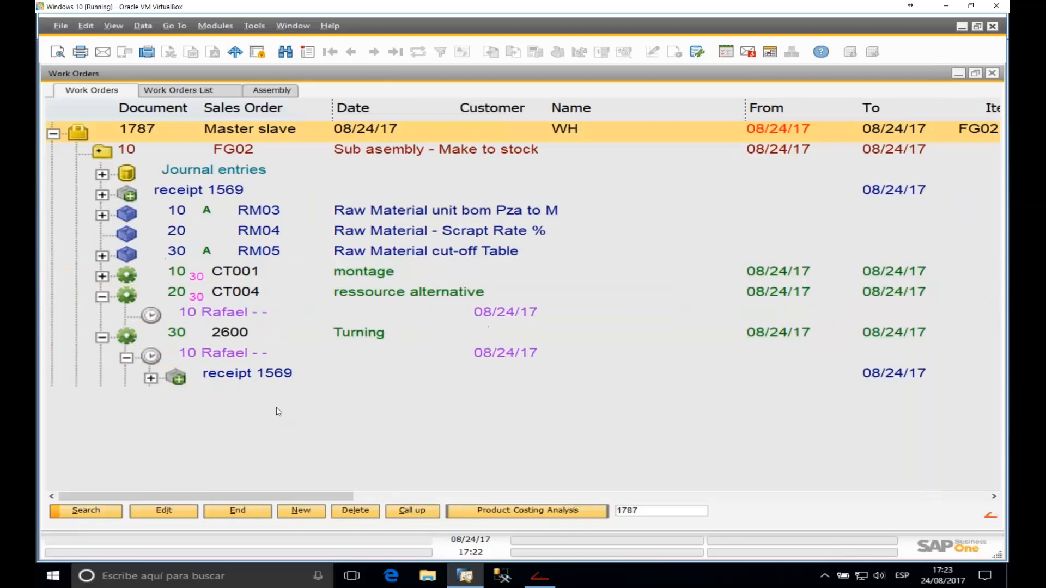
pyautogui.scroll(-2, 276, 408)
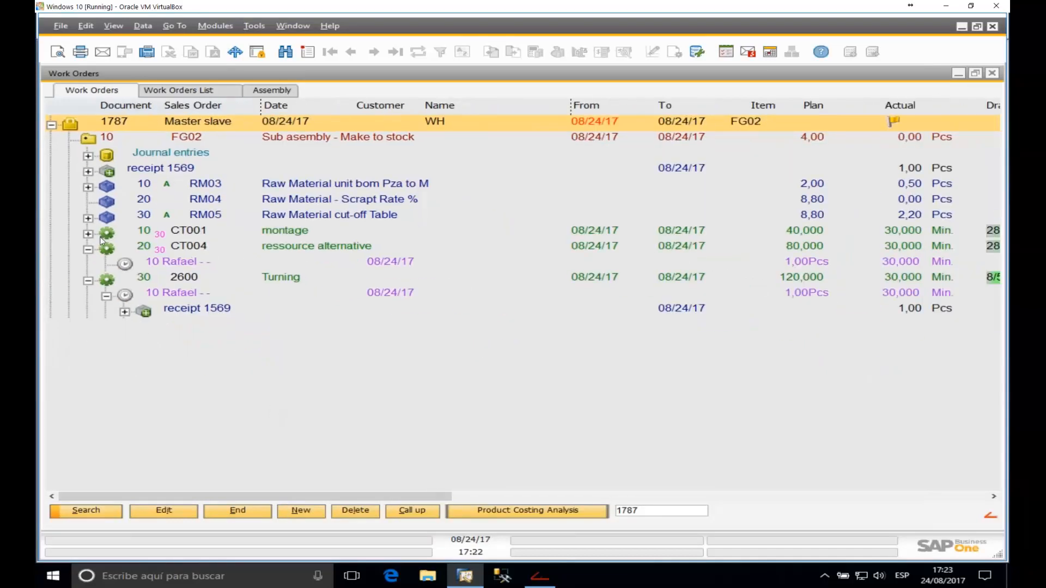
pyautogui.click(88, 234)
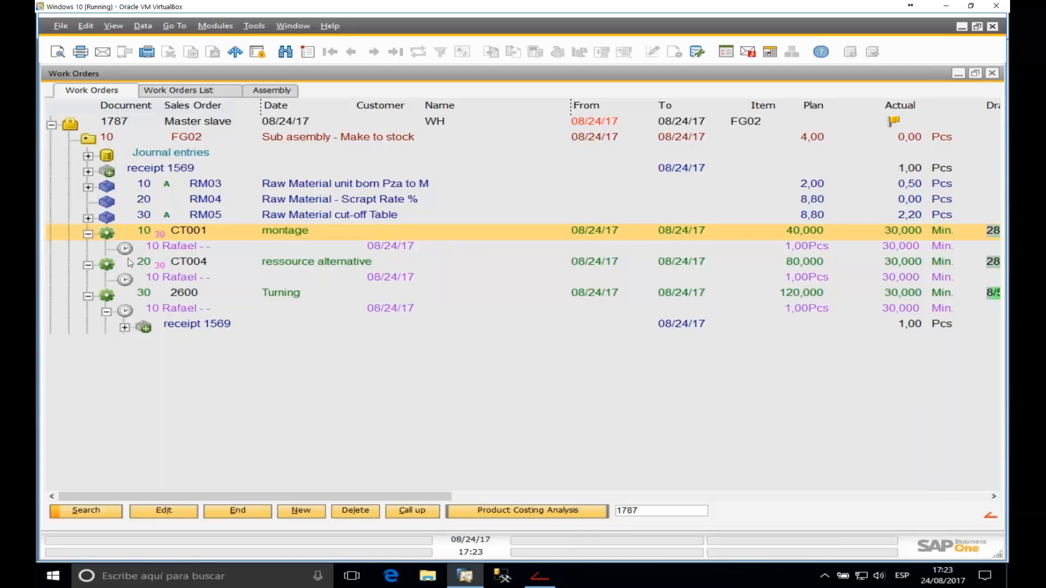
pyautogui.click(88, 234)
pyautogui.click(87, 250)
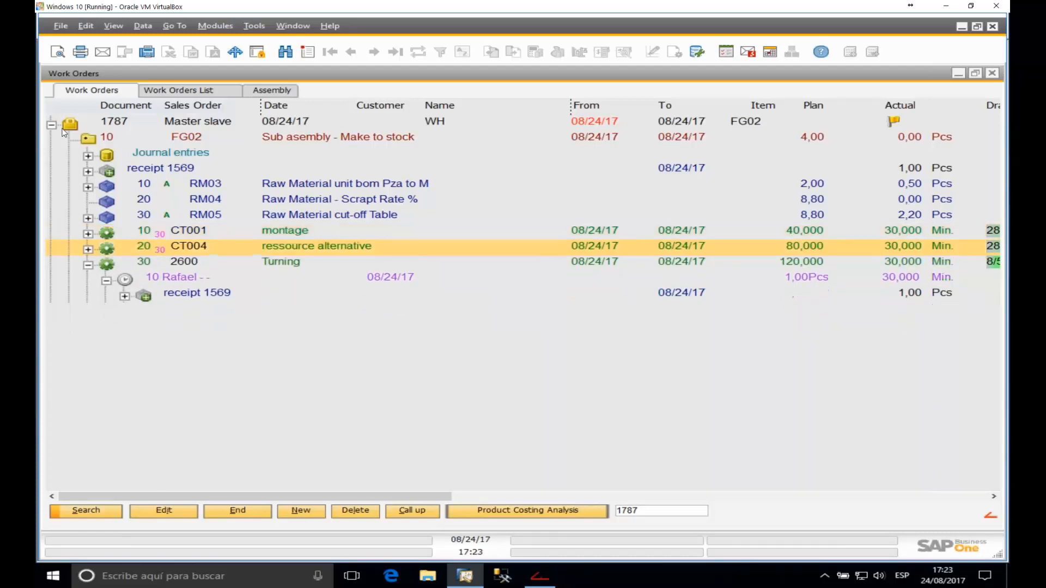
pyautogui.click(51, 125)
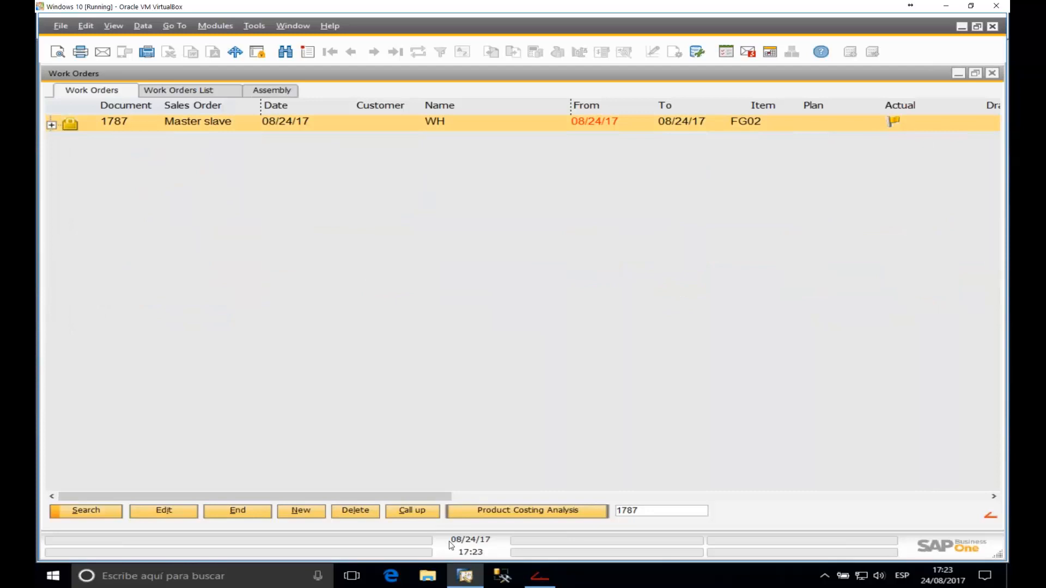
pyautogui.moveTo(537, 576)
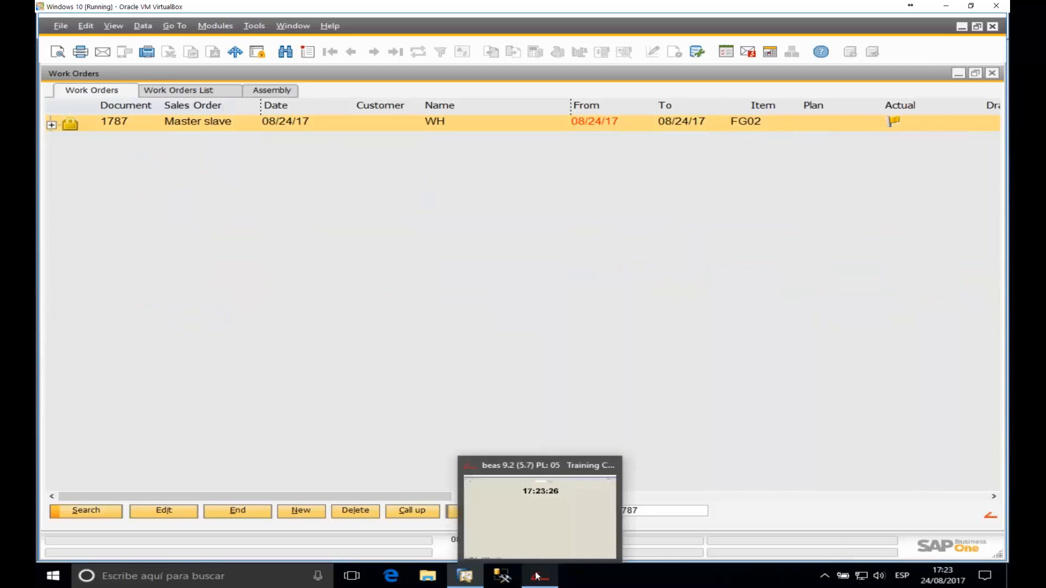
# Step: Change FDC Time distribution Master-Slave to 'percentaged Default Time' in the Configuration wizard and save
pyautogui.click(293, 26)
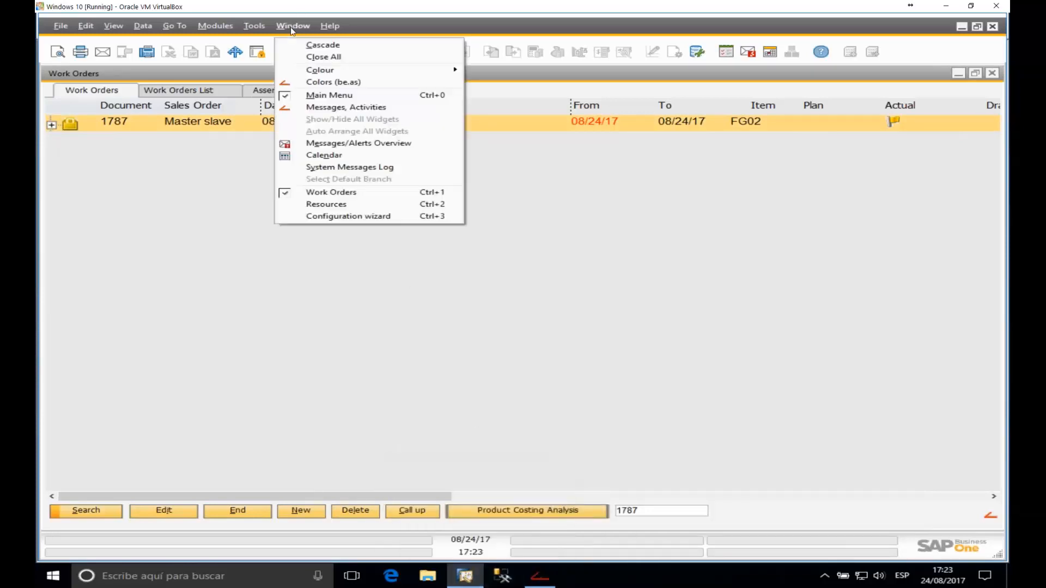
pyautogui.click(350, 216)
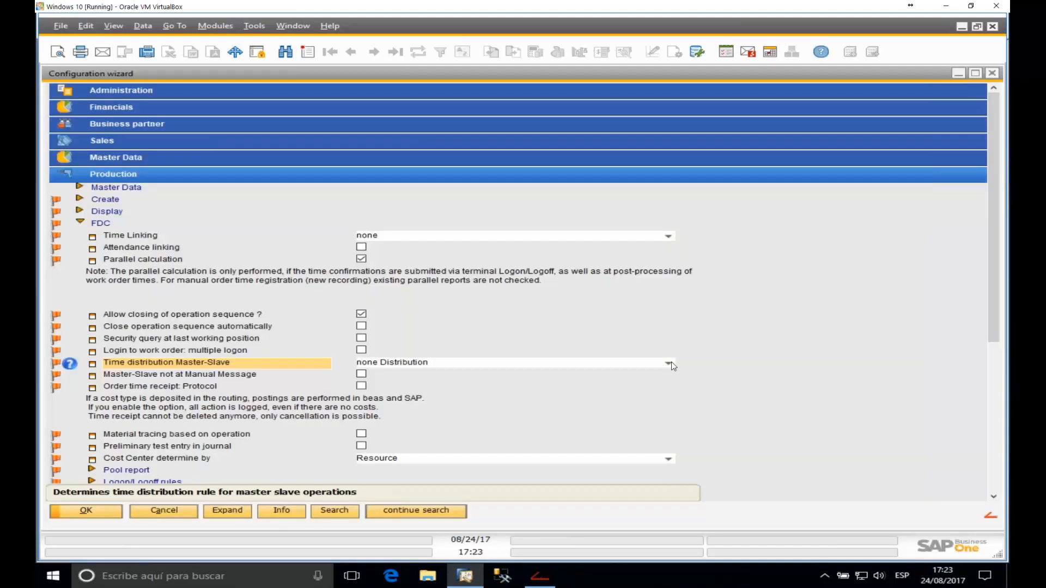
pyautogui.click(669, 363)
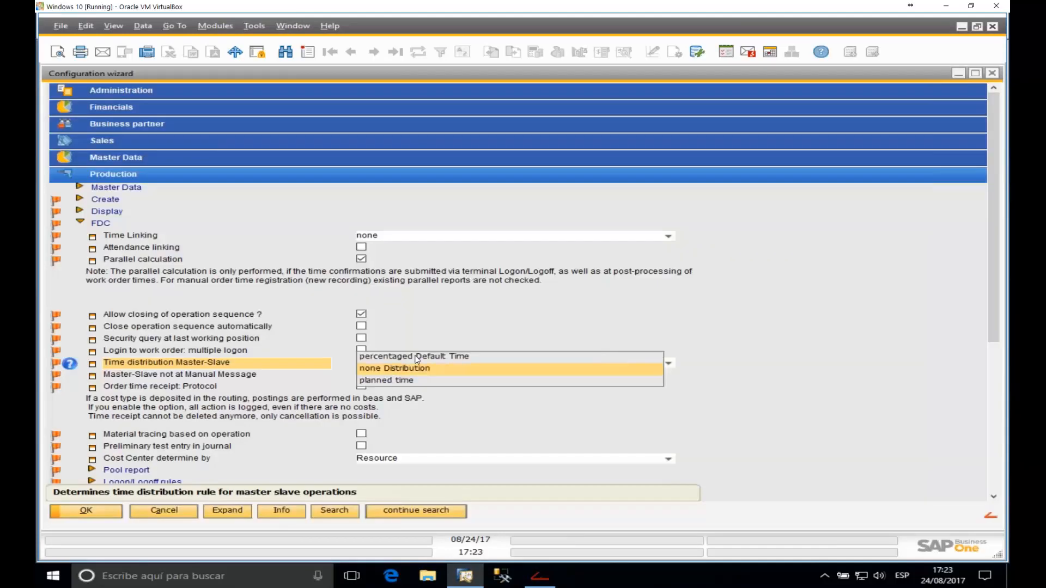
pyautogui.click(417, 357)
pyautogui.click(99, 512)
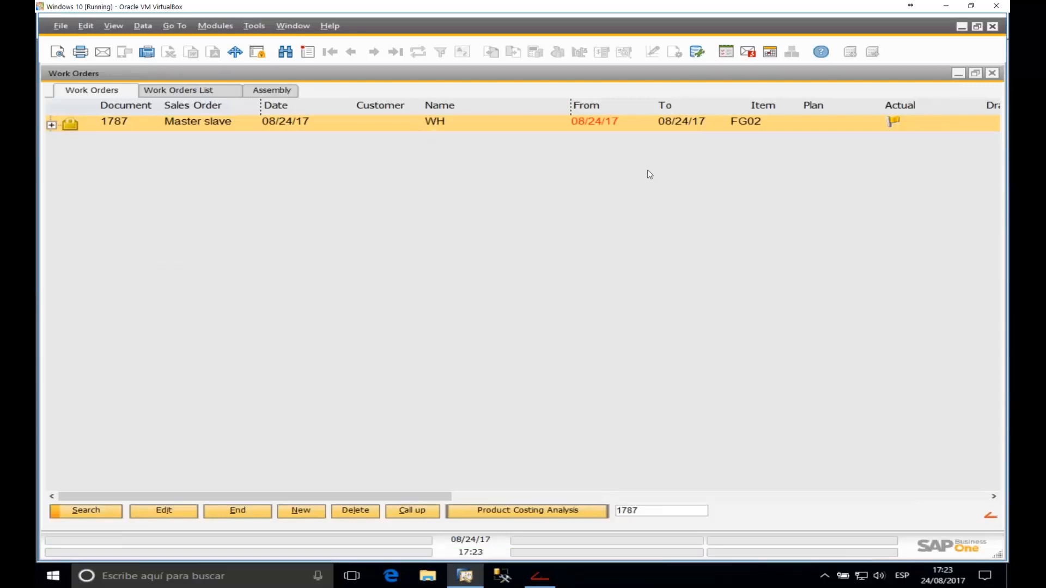
# Step: Load work order 1788 and expand FG02 to show its operations
pyautogui.click(659, 512)
pyautogui.write('17')
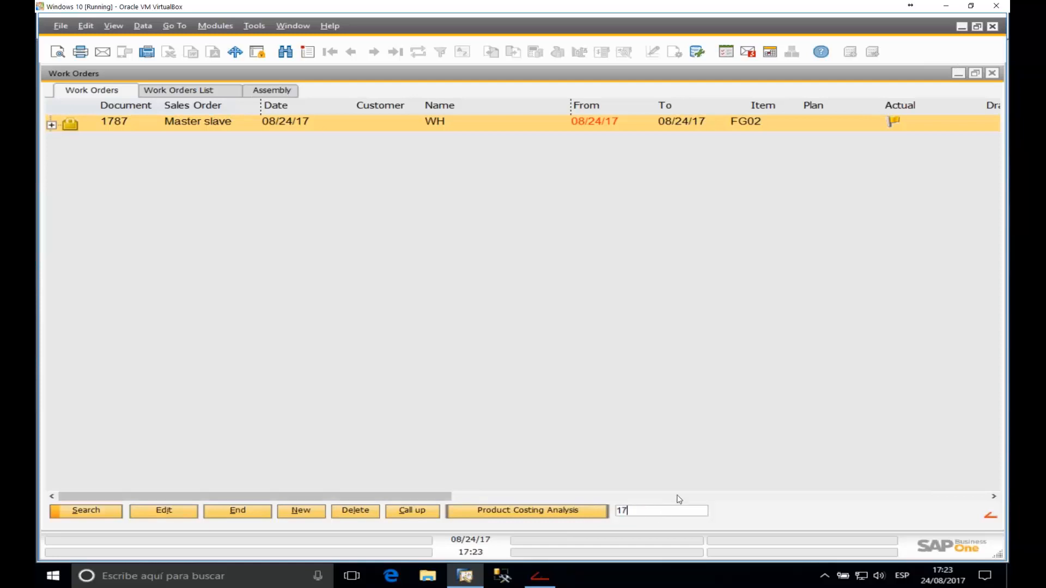
pyautogui.write('88')
pyautogui.press('Return')
pyautogui.click(50, 119)
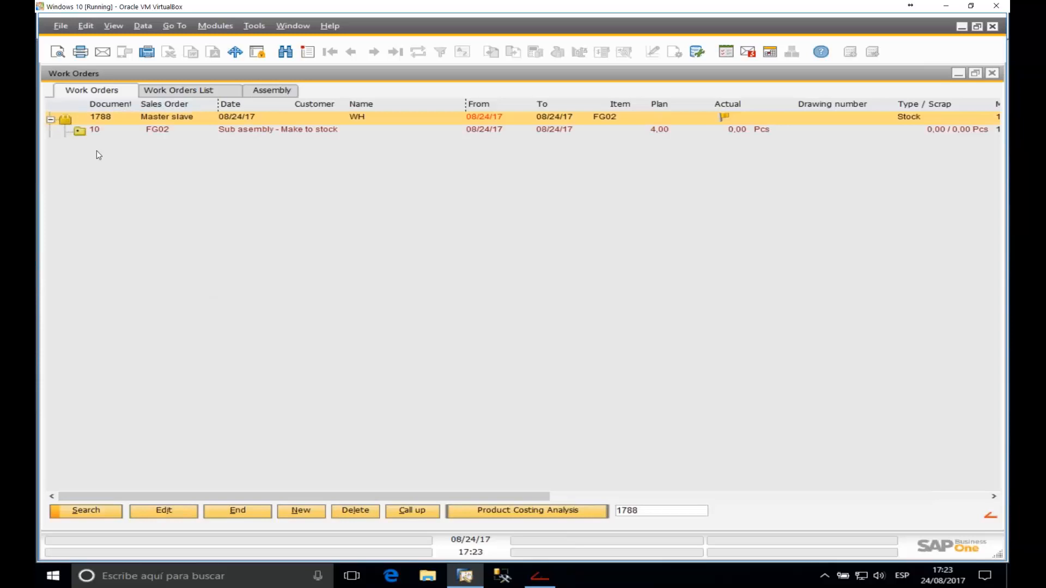
pyautogui.click(80, 132)
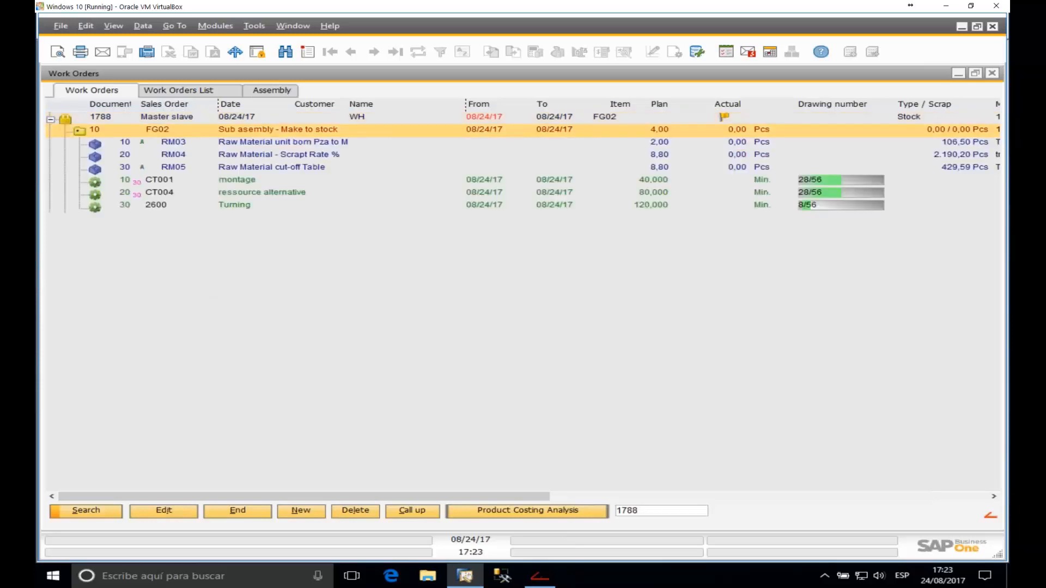
# Step: Book a 60-minute, 1-piece partial time receipt for person 10 on operation 30 and post the issue
pyautogui.rightClick(110, 206)
pyautogui.click(131, 268)
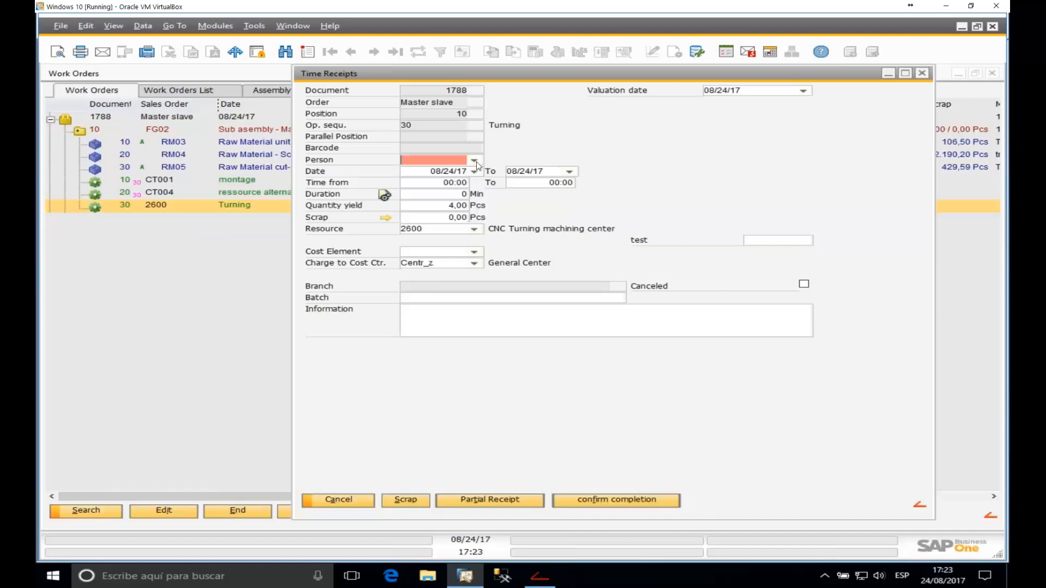
pyautogui.click(476, 162)
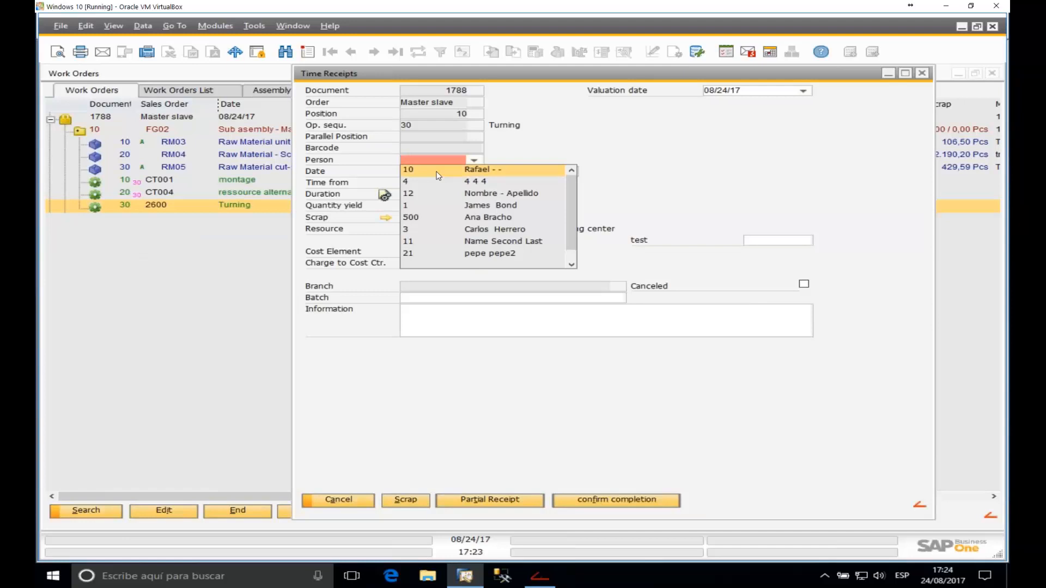
pyautogui.click(436, 172)
pyautogui.click(465, 195)
pyautogui.write('60')
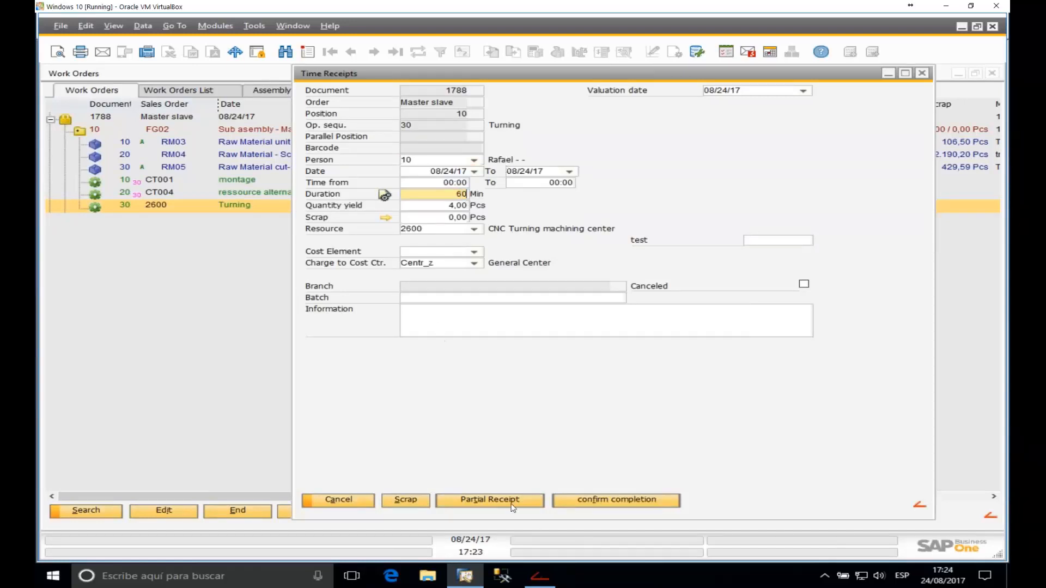
pyautogui.press('Tab')
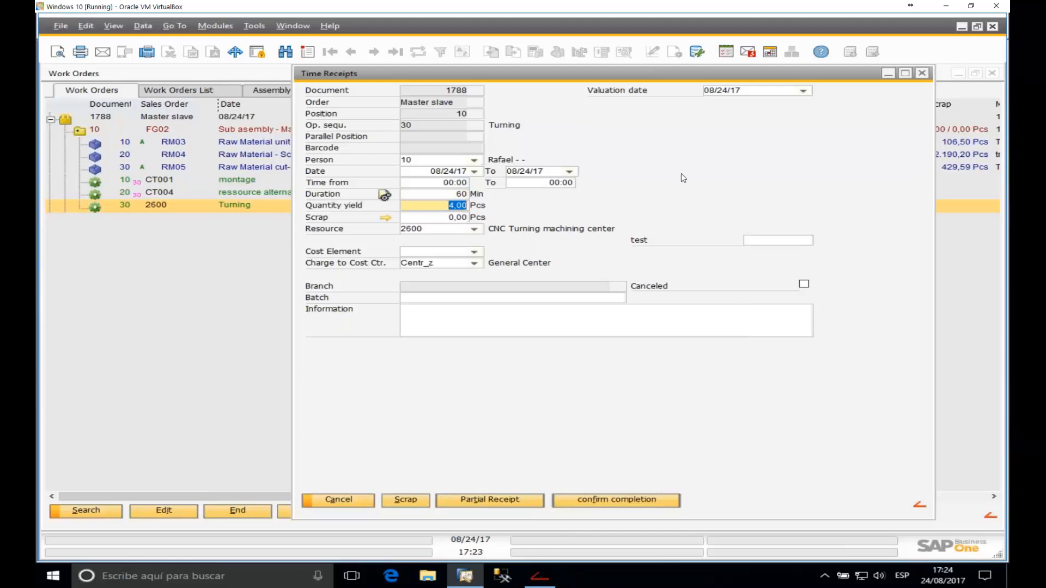
pyautogui.write('1')
pyautogui.click(502, 499)
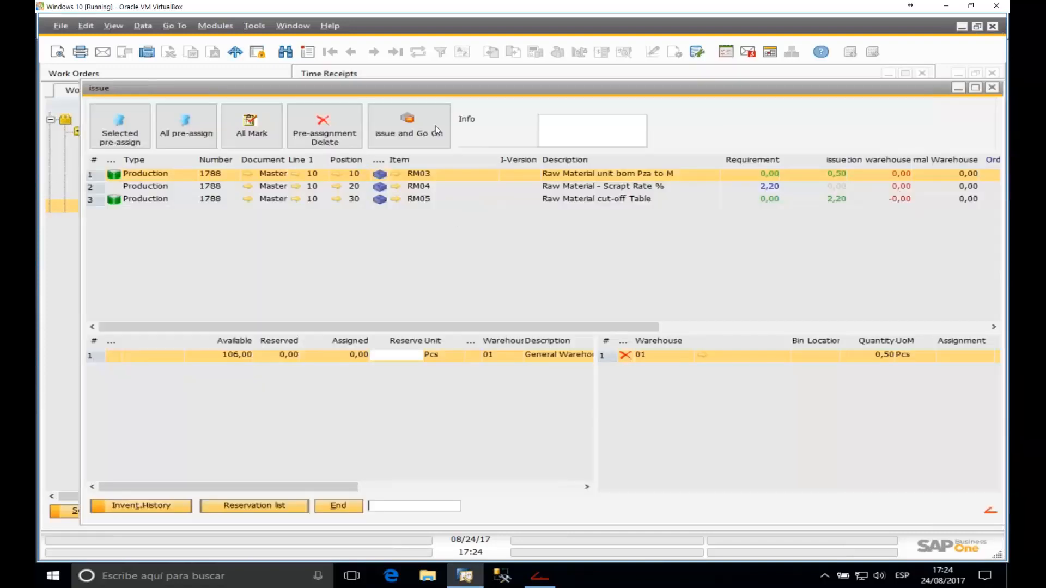
pyautogui.click(434, 128)
pyautogui.click(357, 309)
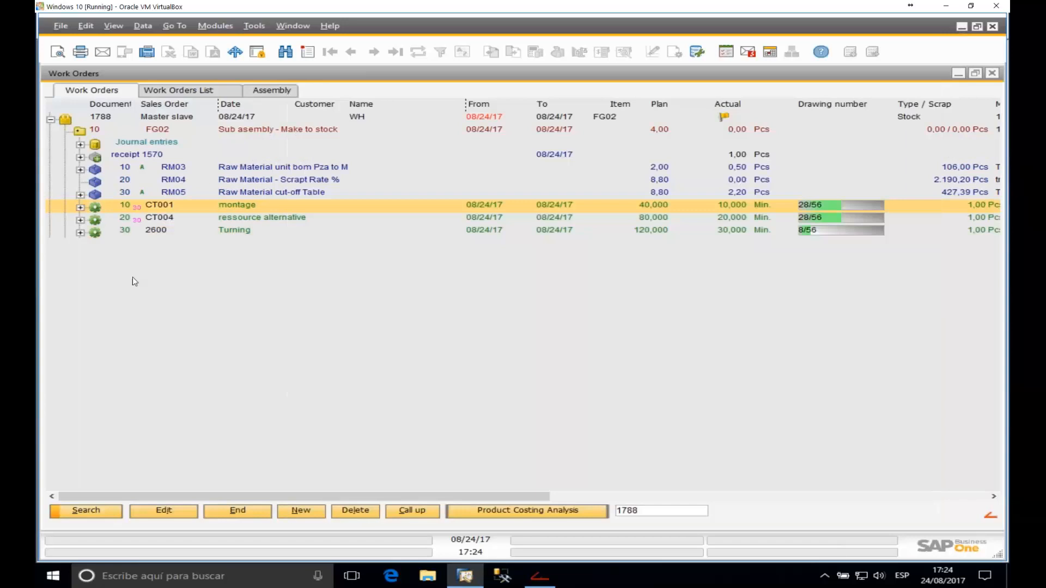
# Step: Expand operations 30, 20 and 10 to see the 30, 20 and 10-minute shares
pyautogui.click(80, 233)
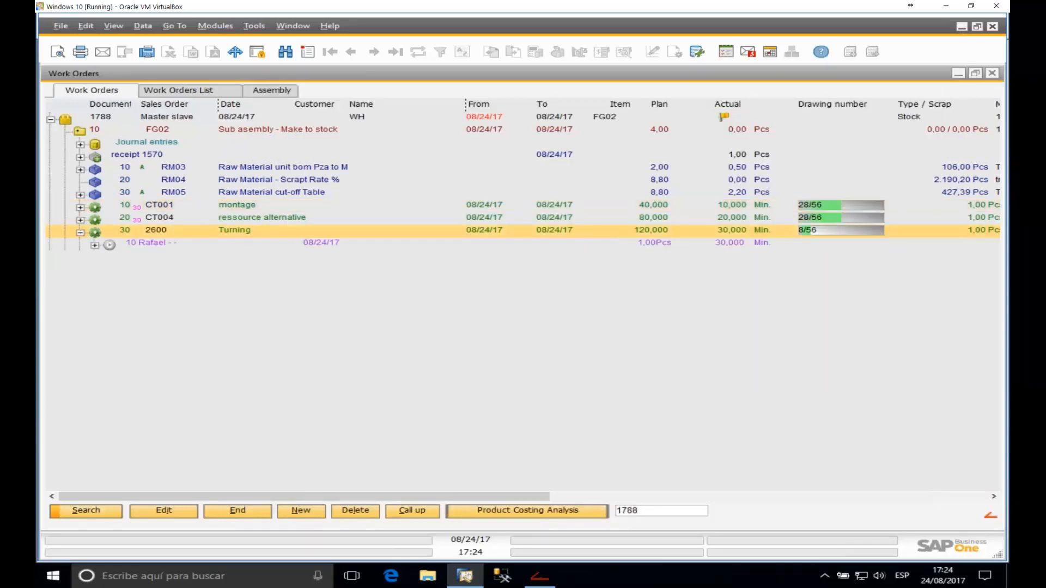
pyautogui.click(80, 221)
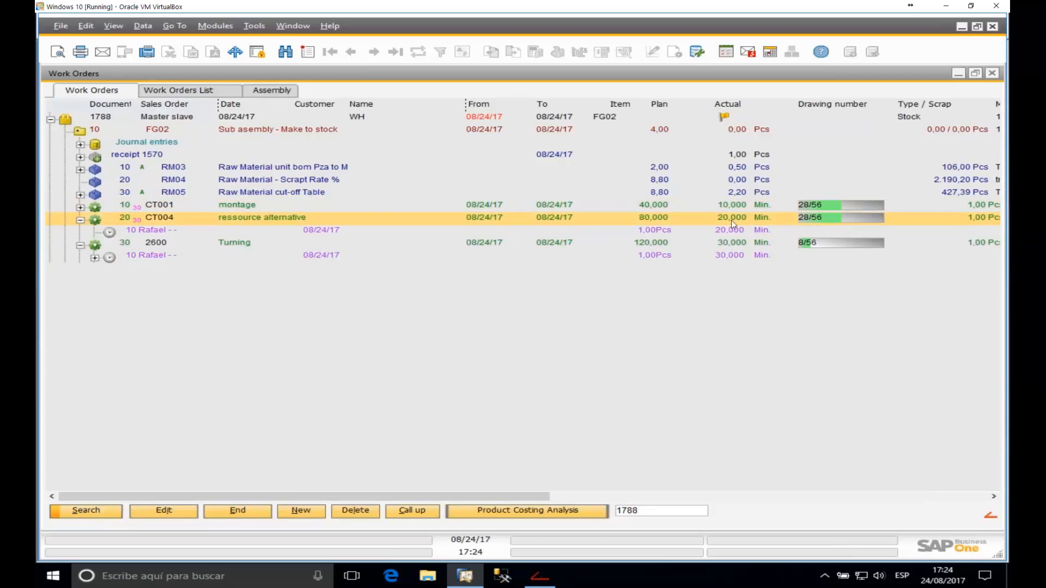
pyautogui.click(80, 207)
pyautogui.click(703, 220)
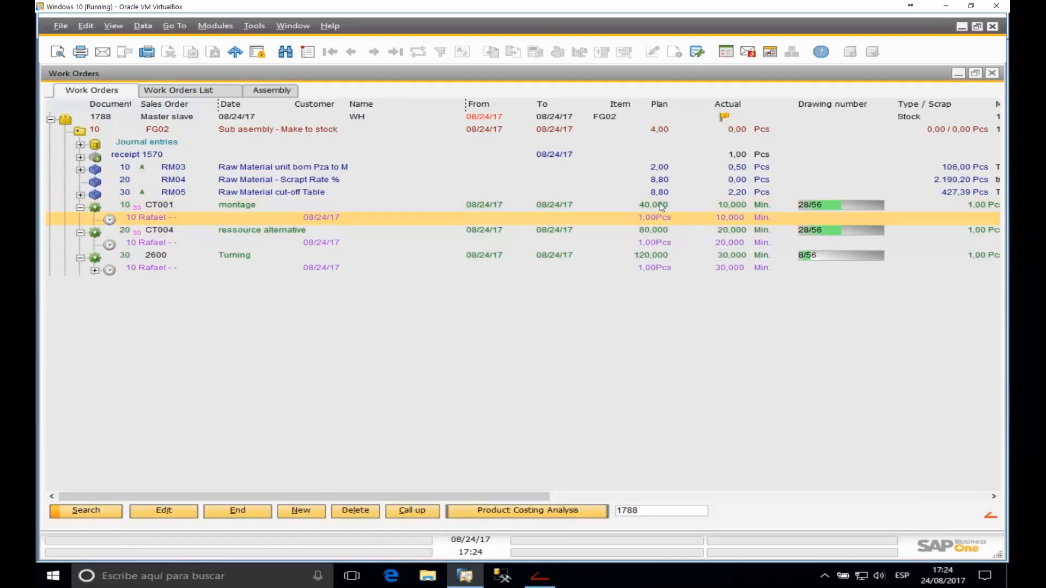